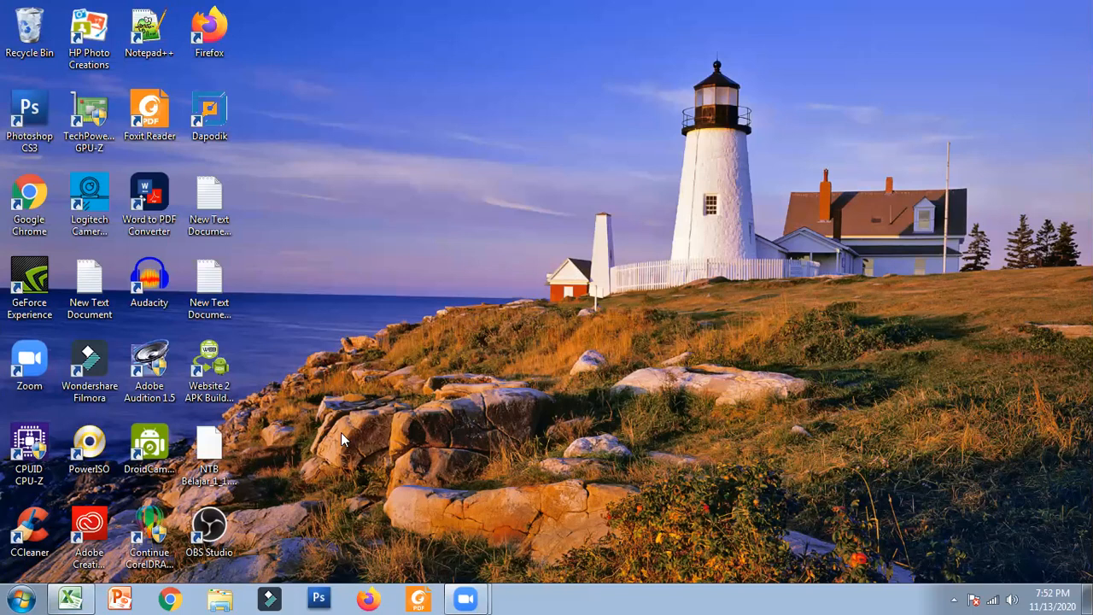
- Open Google Chrome, load ntbbelajar.web.id, and dismiss the page-restore prompt
left_click(178, 597)
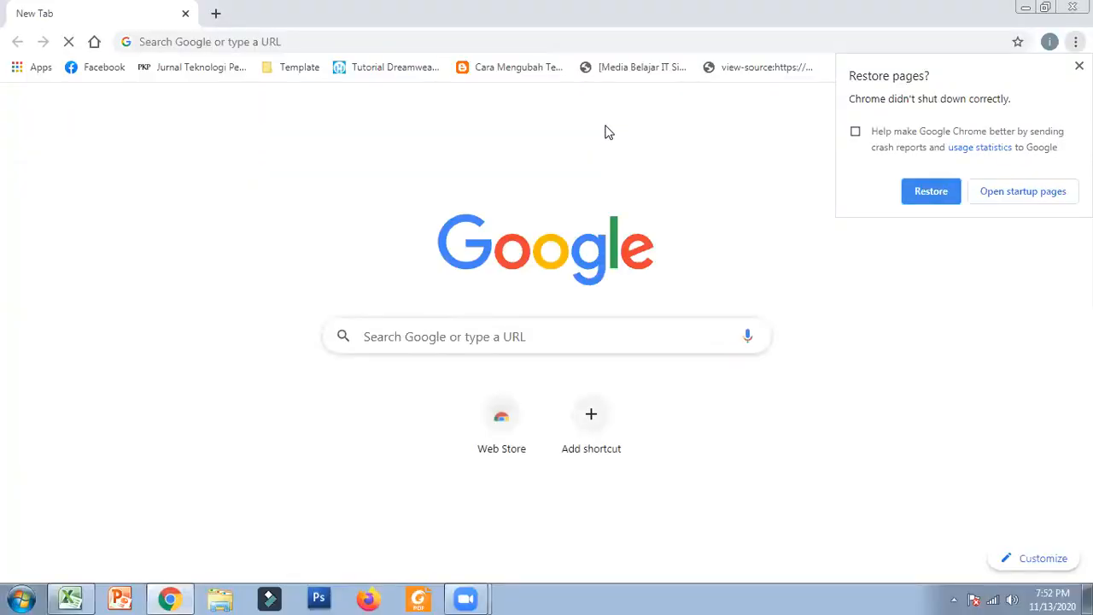
left_click(562, 44)
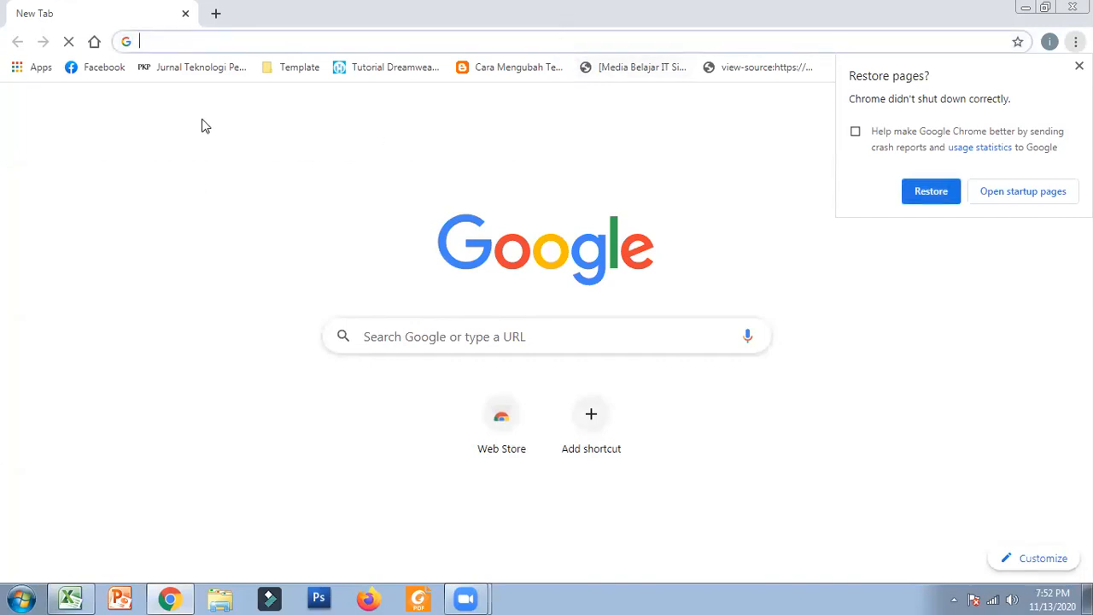
type("ntbbe")
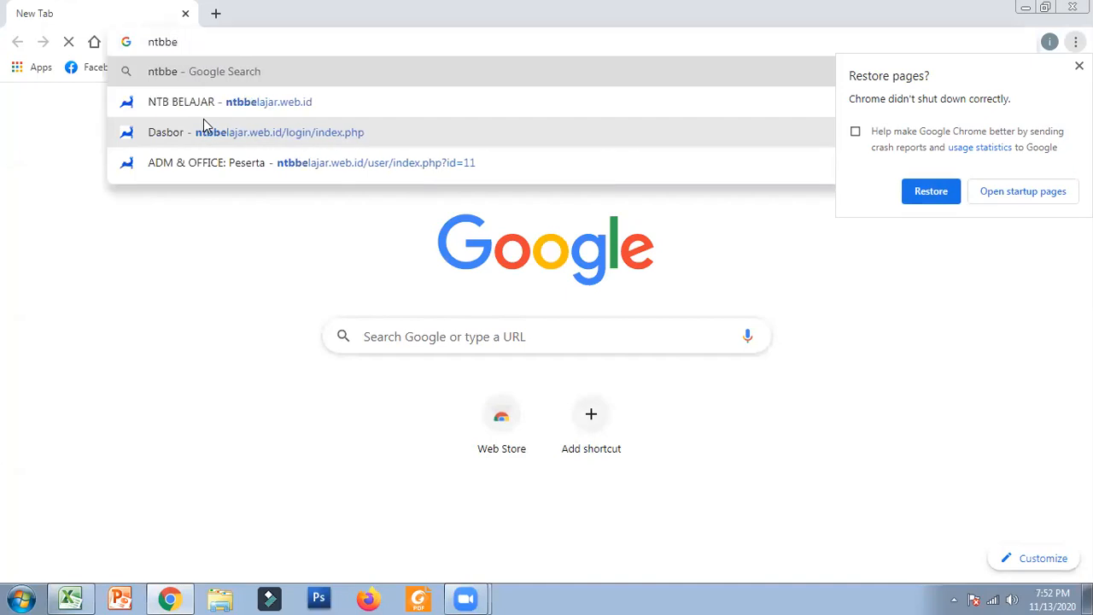
type("lajar")
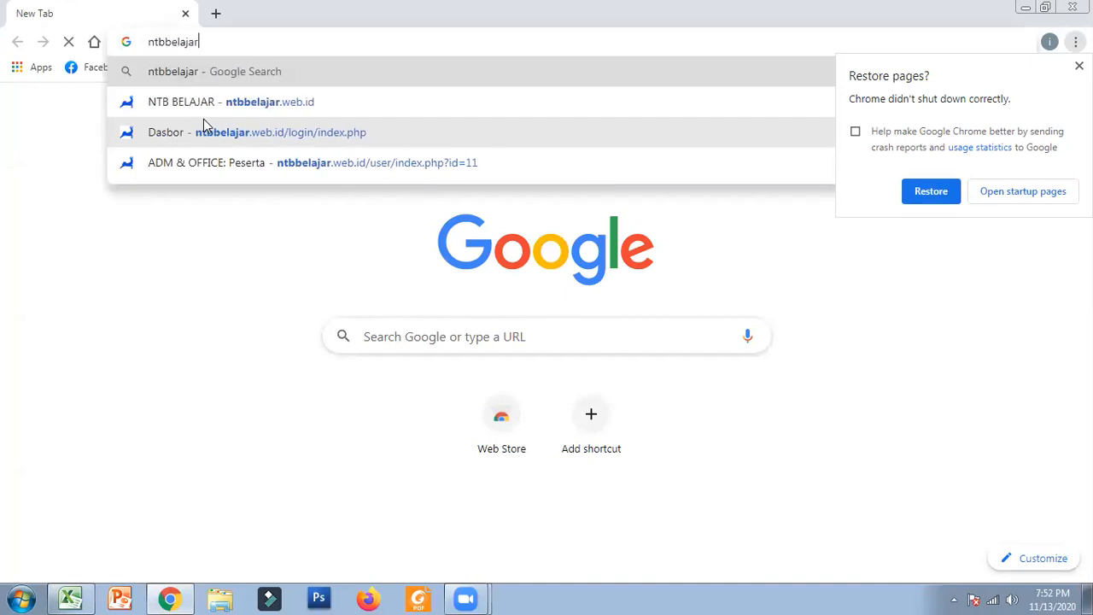
type(".web")
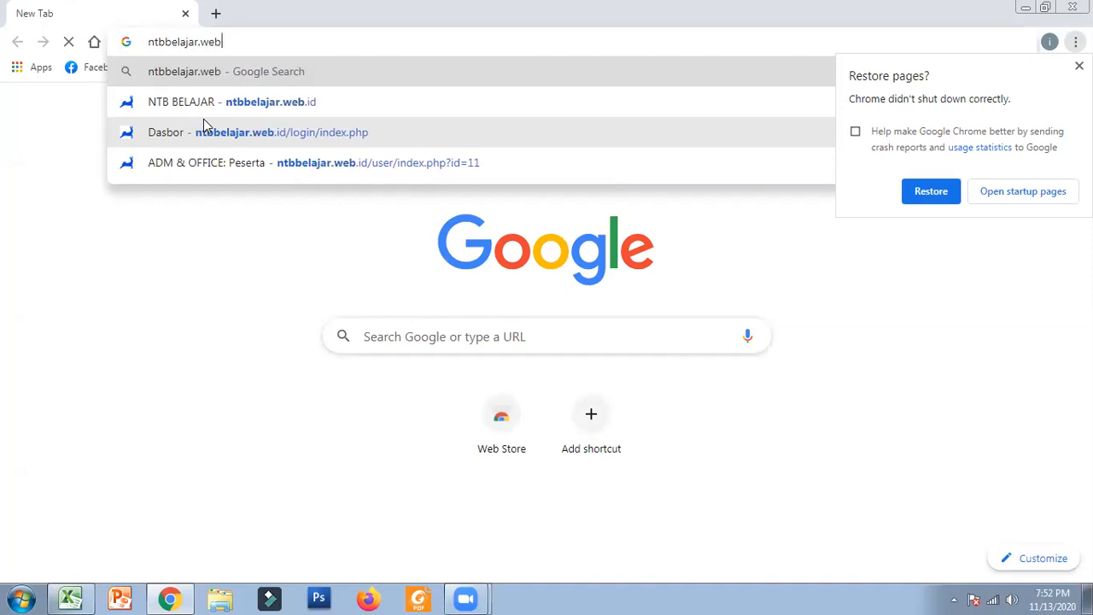
type(".id")
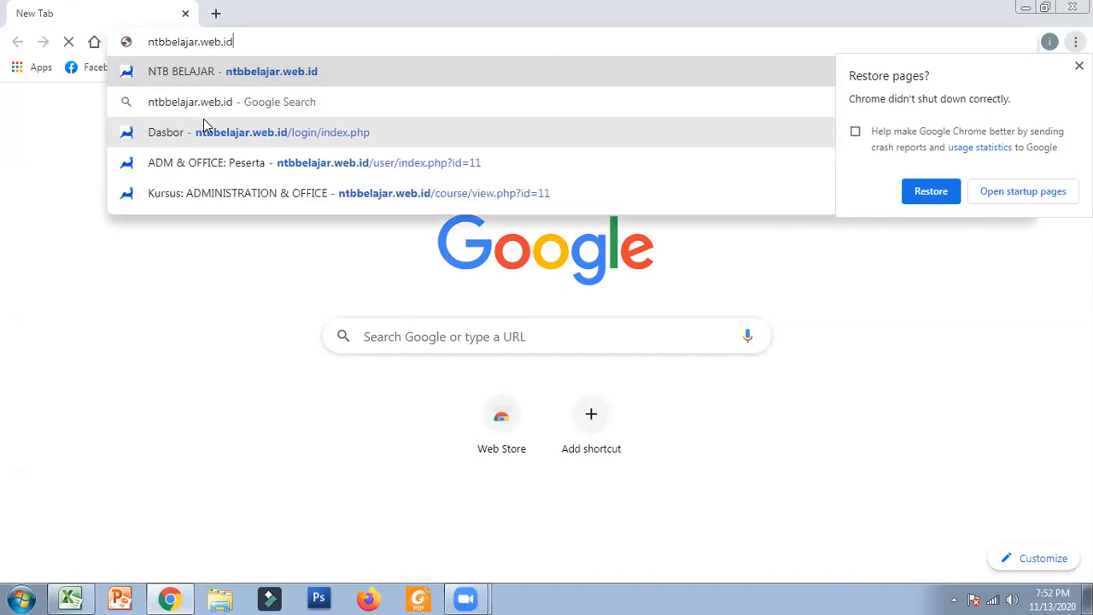
key("Return")
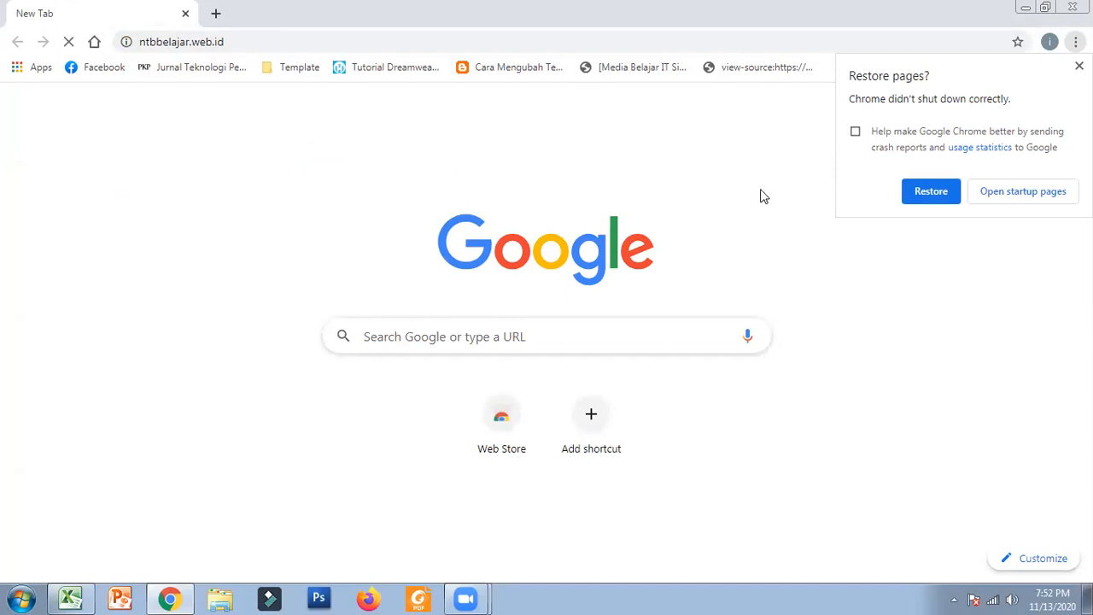
left_click(1079, 66)
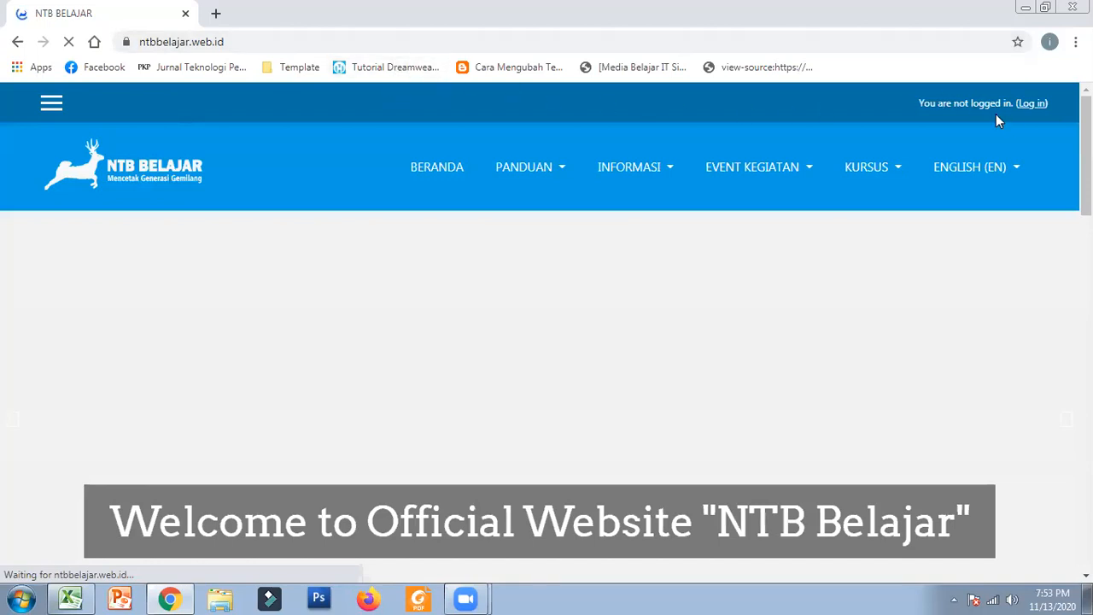
- Look through the NTB Belajar home page, from the learning objectives and available courses to the announcements, course categories and footer
mouse_move(1086, 153)
left_mouse_down()
mouse_move(1086, 207)
mouse_move(1086, 153)
left_mouse_up()
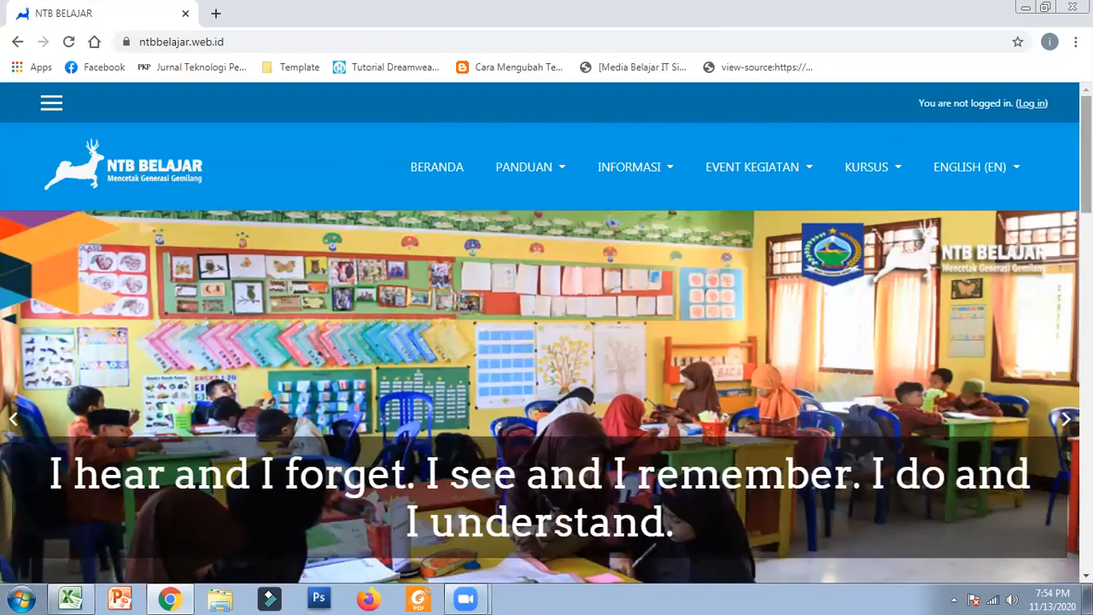
scroll(546, 341, "down", 2)
scroll(546, 341, "down", 3)
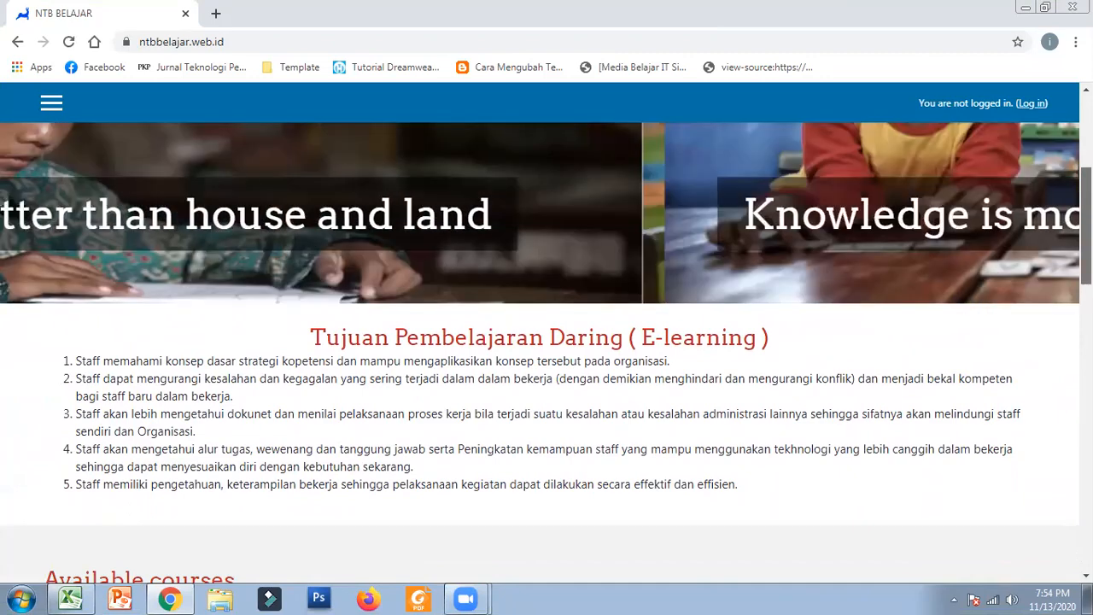
scroll(547, 341, "down", 2)
scroll(546, 342, "down", 2)
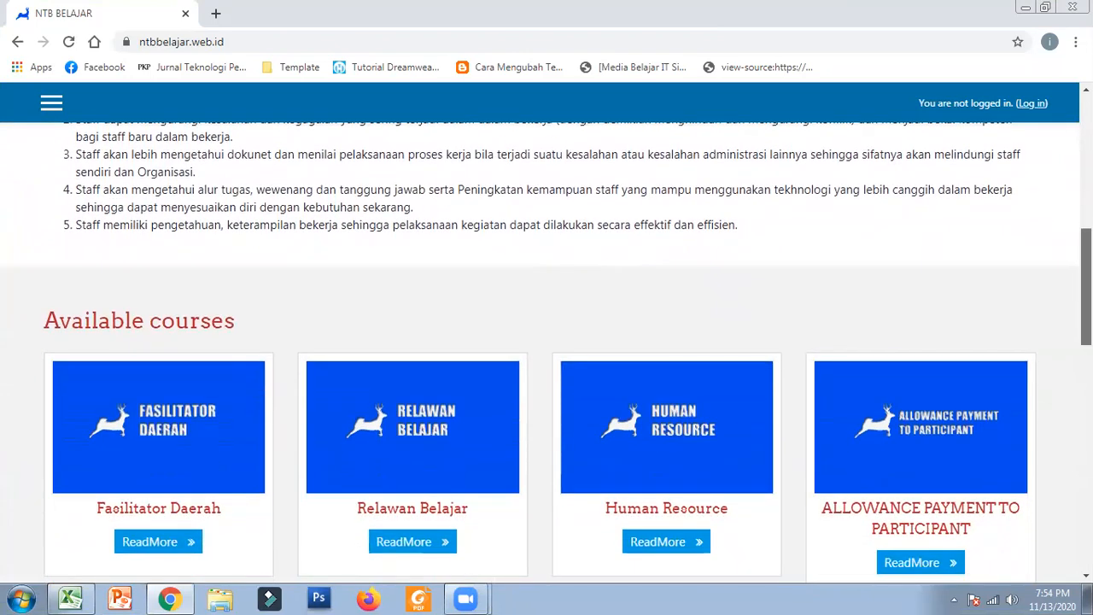
scroll(547, 342, "down", 1)
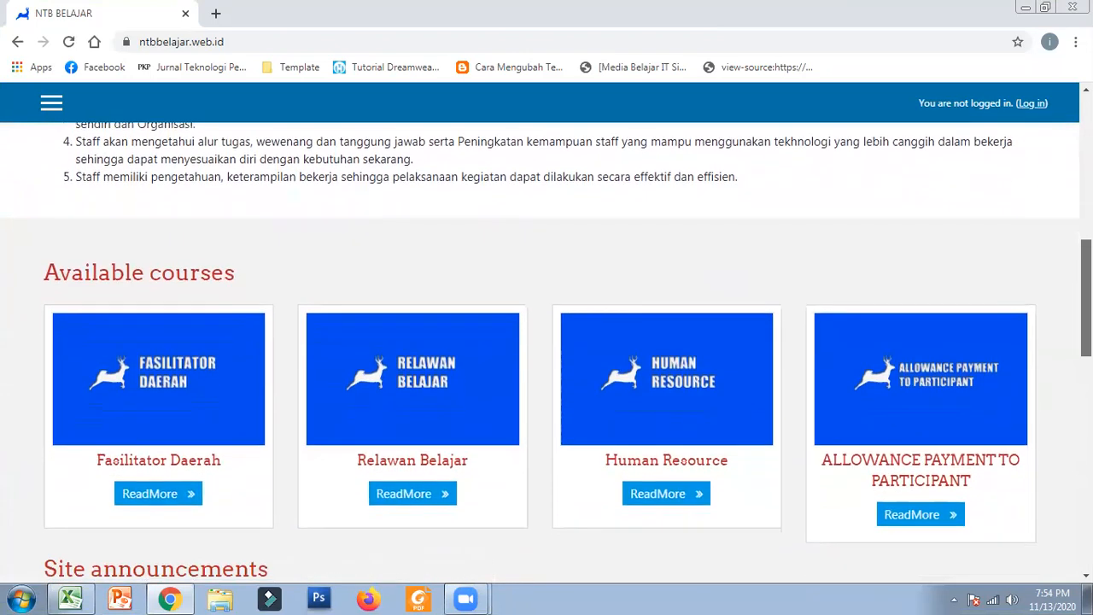
scroll(547, 342, "down", 1)
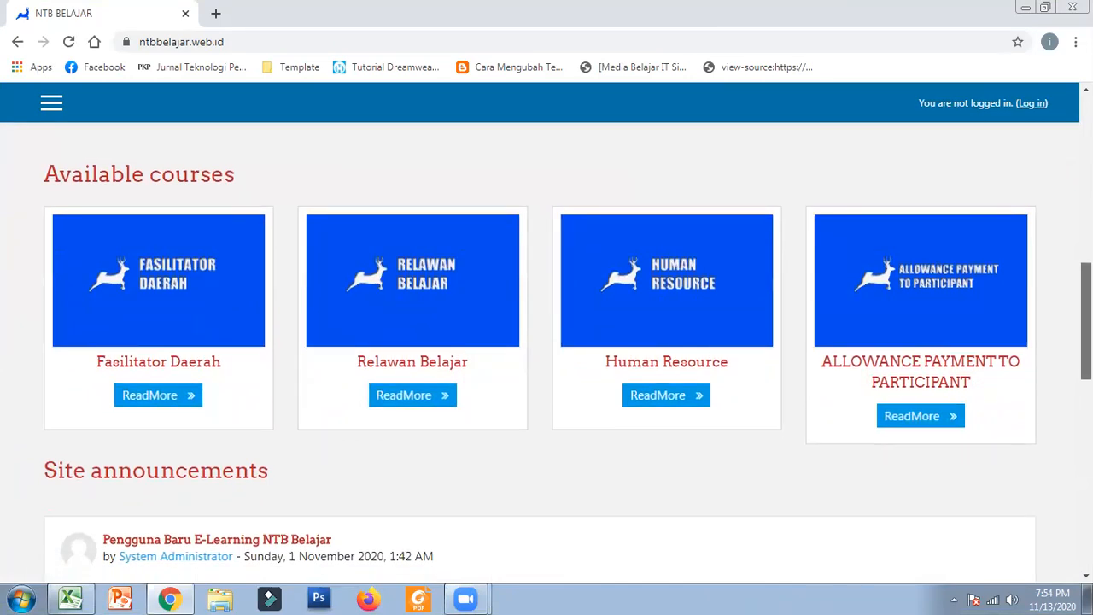
scroll(546, 342, "down", 2)
scroll(546, 341, "down", 2)
scroll(547, 341, "down", 3)
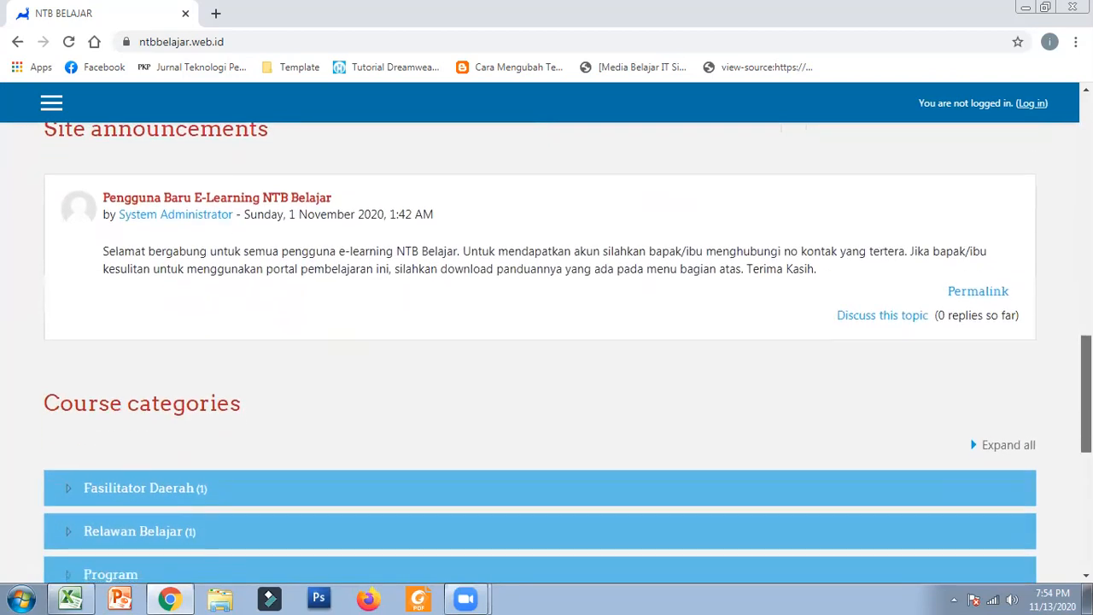
scroll(546, 341, "down", 1)
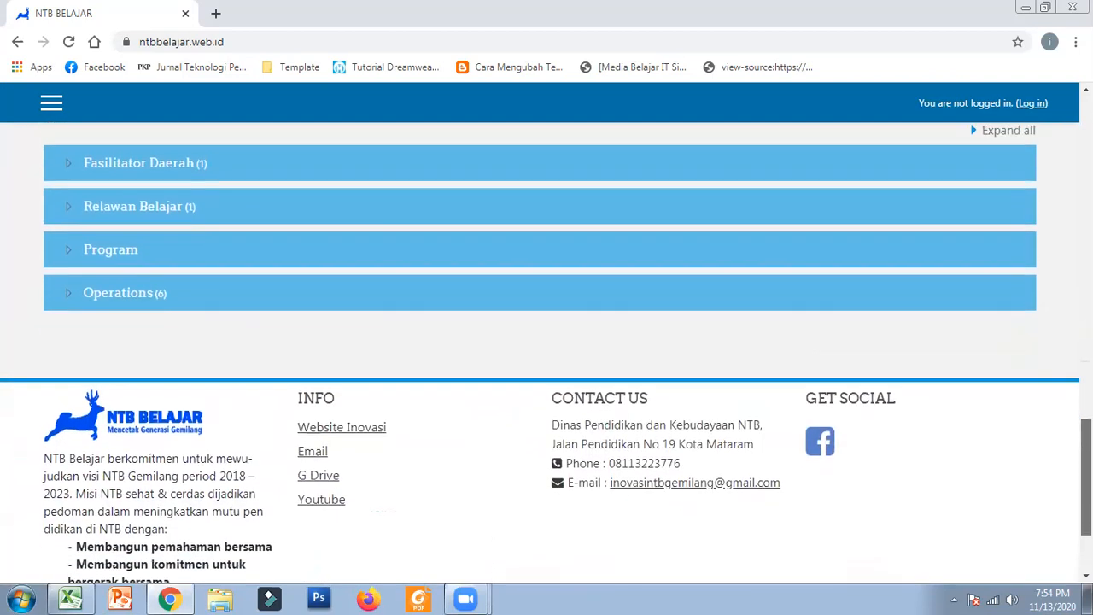
scroll(546, 342, "down", 1)
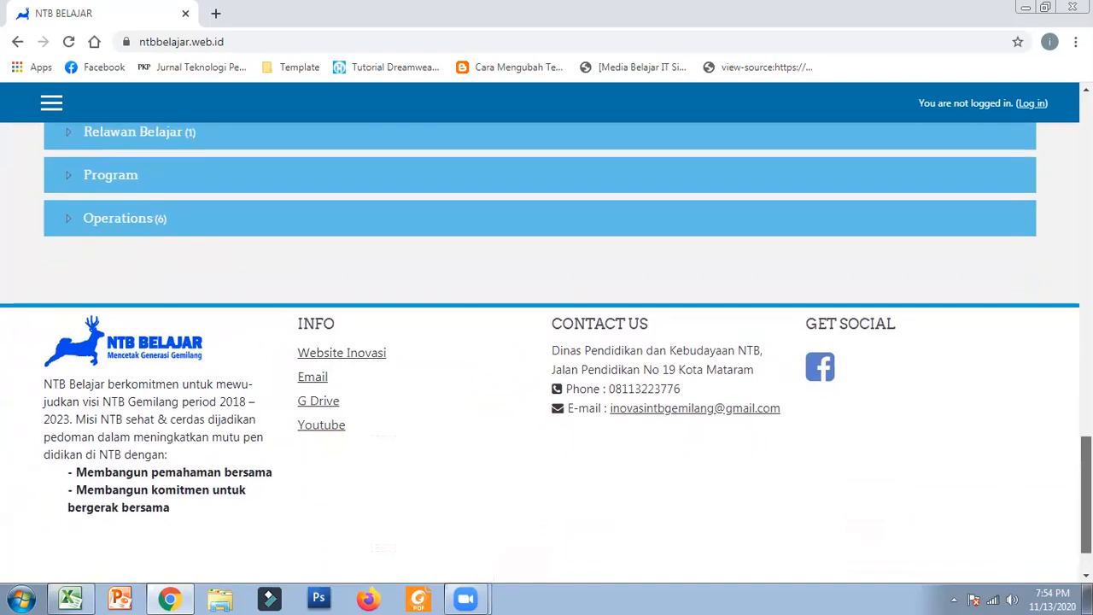
scroll(546, 341, "up", 1)
scroll(546, 341, "up", 15)
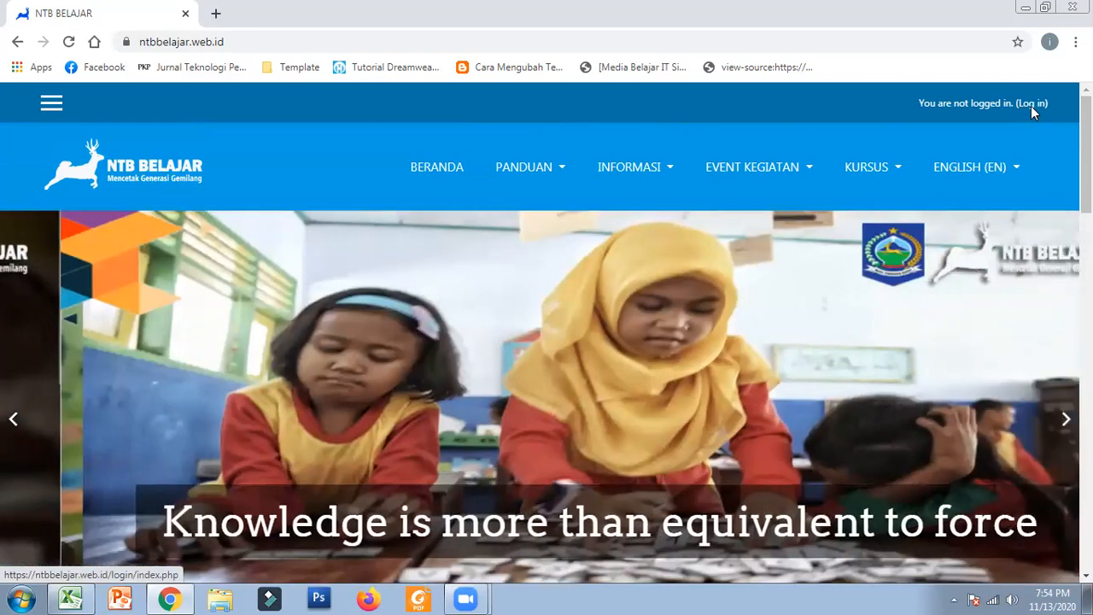
- Log in to the NTB Belajar site with the account username and password
left_click(1030, 105)
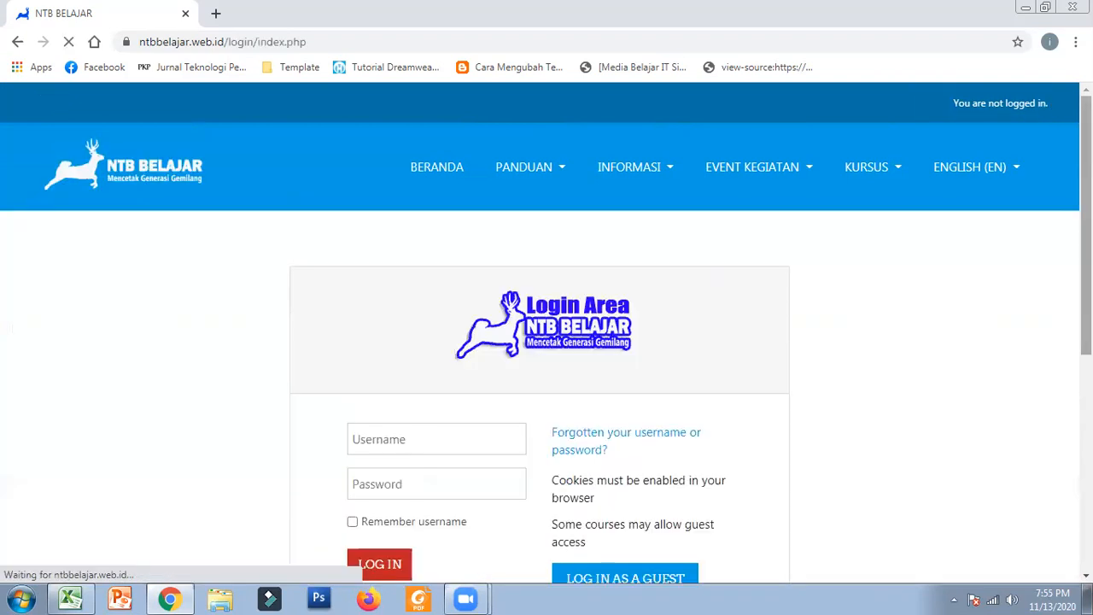
scroll(547, 341, "down", 2)
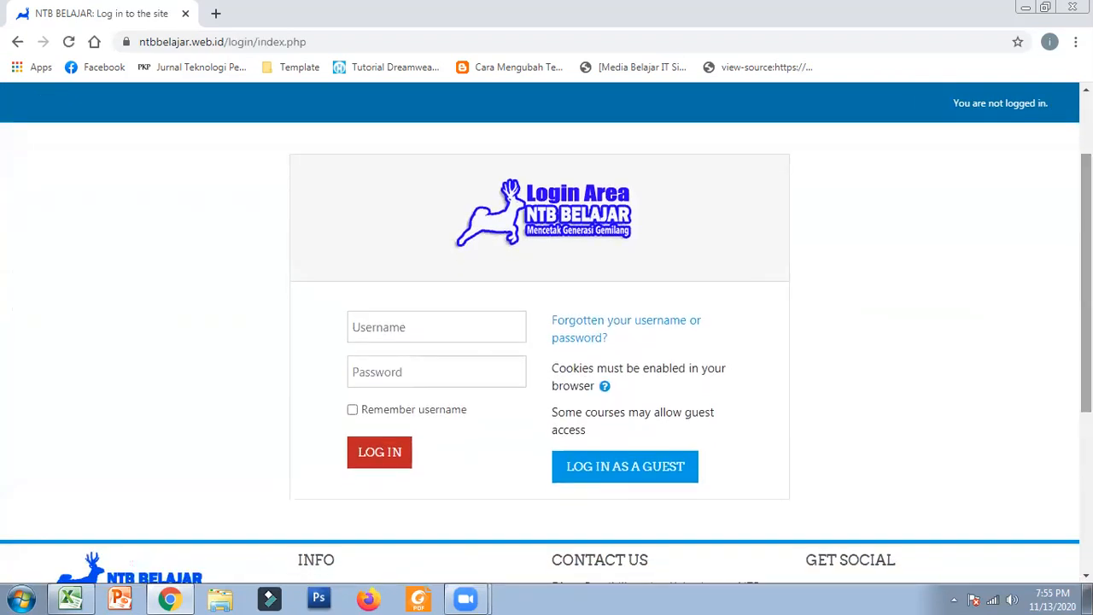
left_click(390, 327)
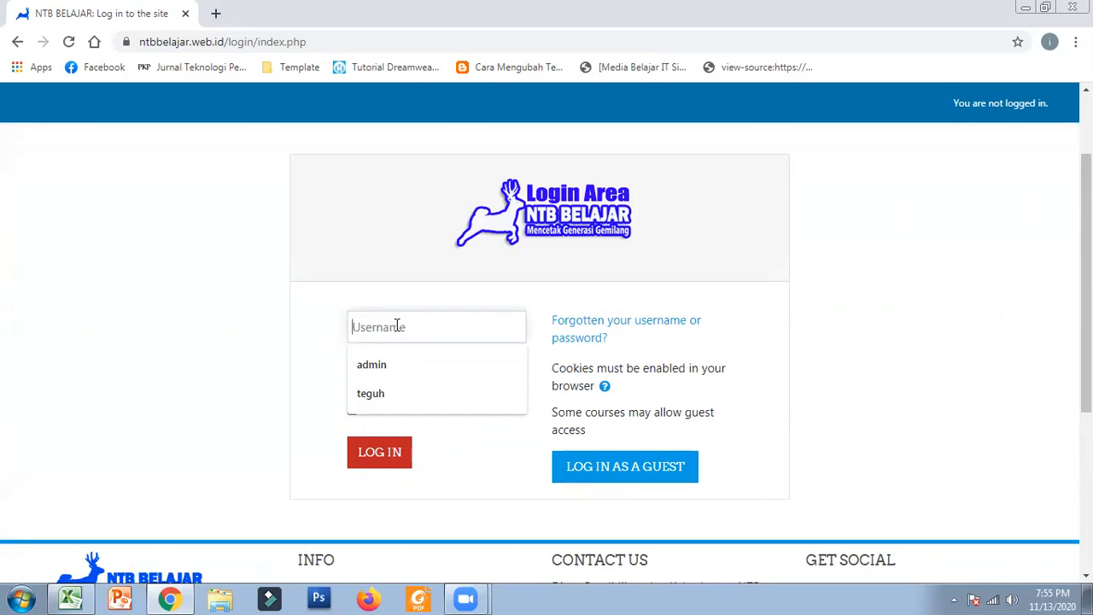
type("teguh")
key("Tab")
type("•••")
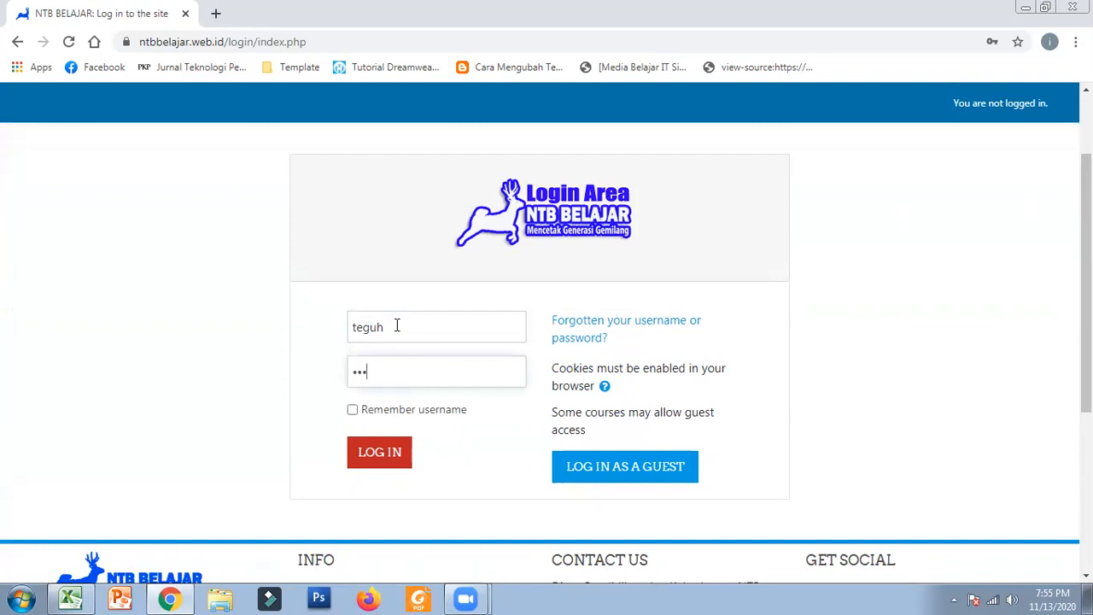
type("••••••")
left_click(366, 446)
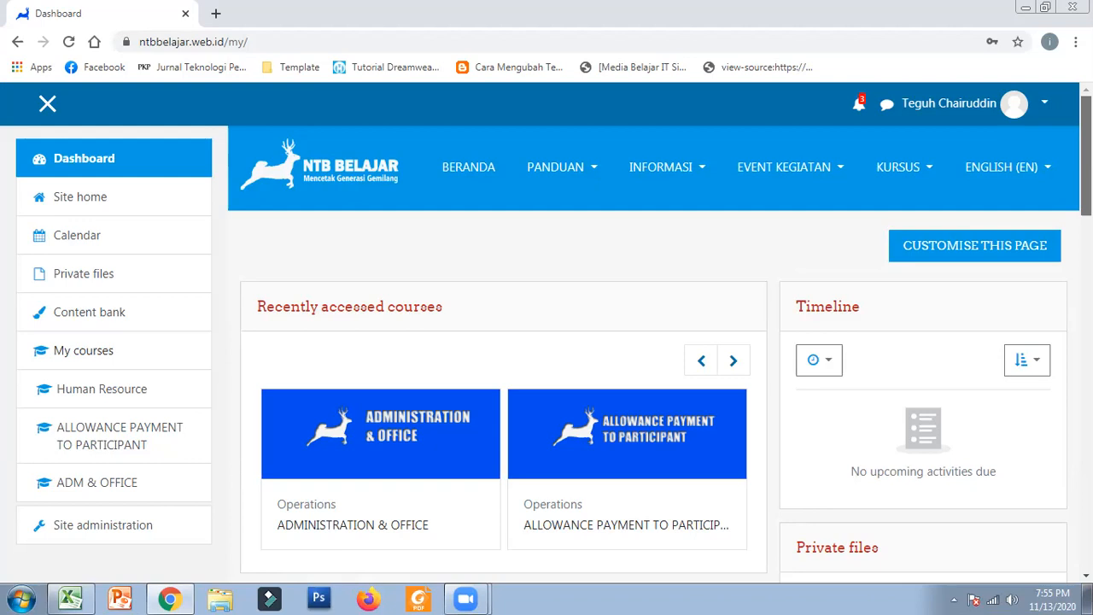
- Examine the dashboard's recently accessed courses, course overview, online users, calendar and upcoming events
scroll(659, 354, "down", 1)
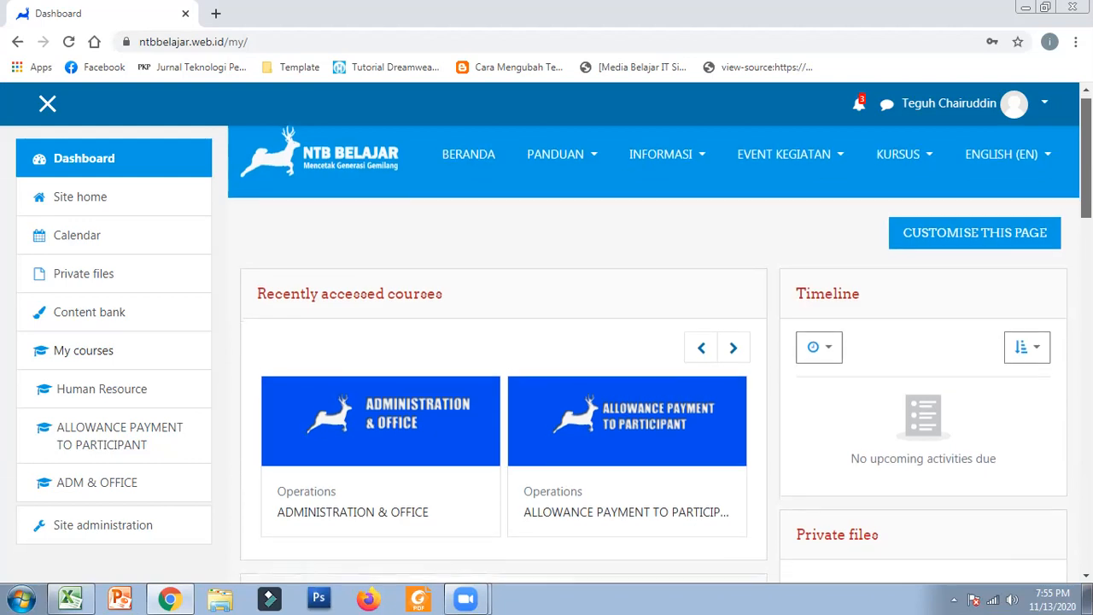
scroll(662, 349, "down", 3)
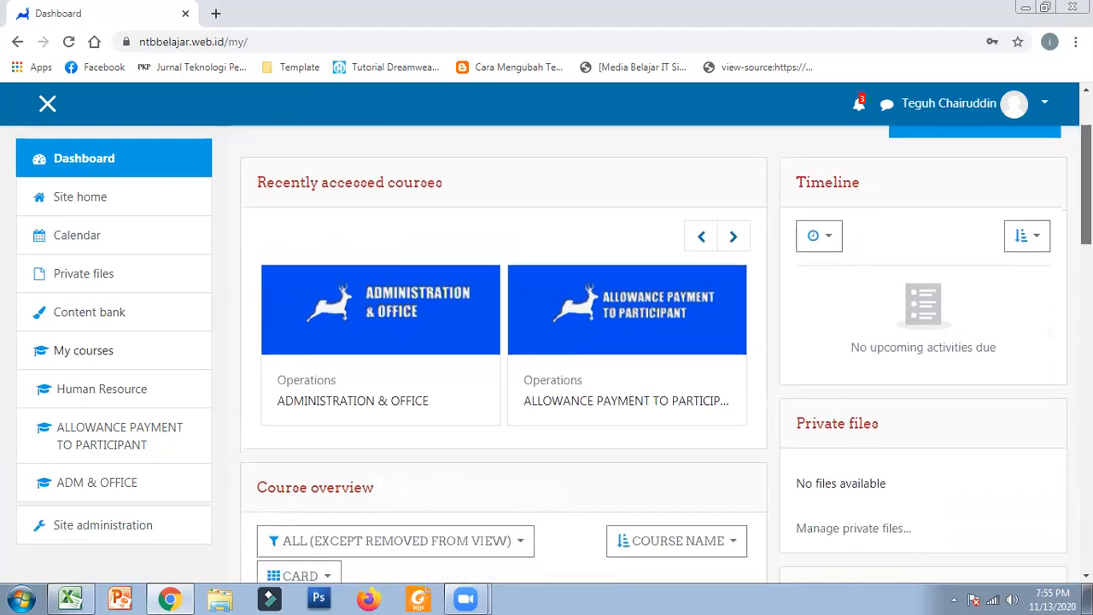
scroll(558, 355, "down", 1)
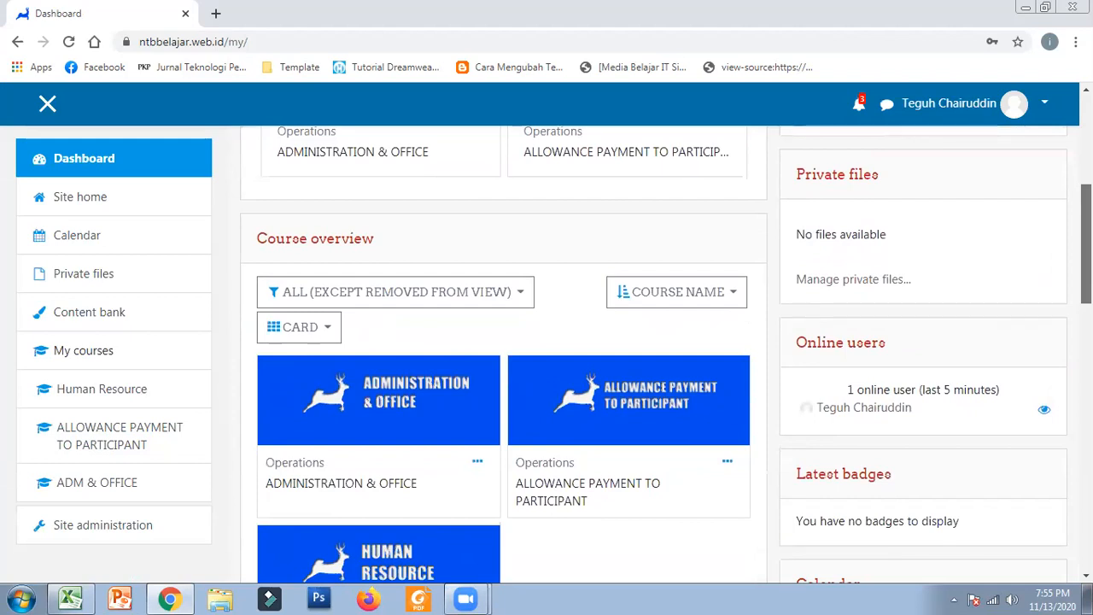
scroll(503, 354, "down", 2)
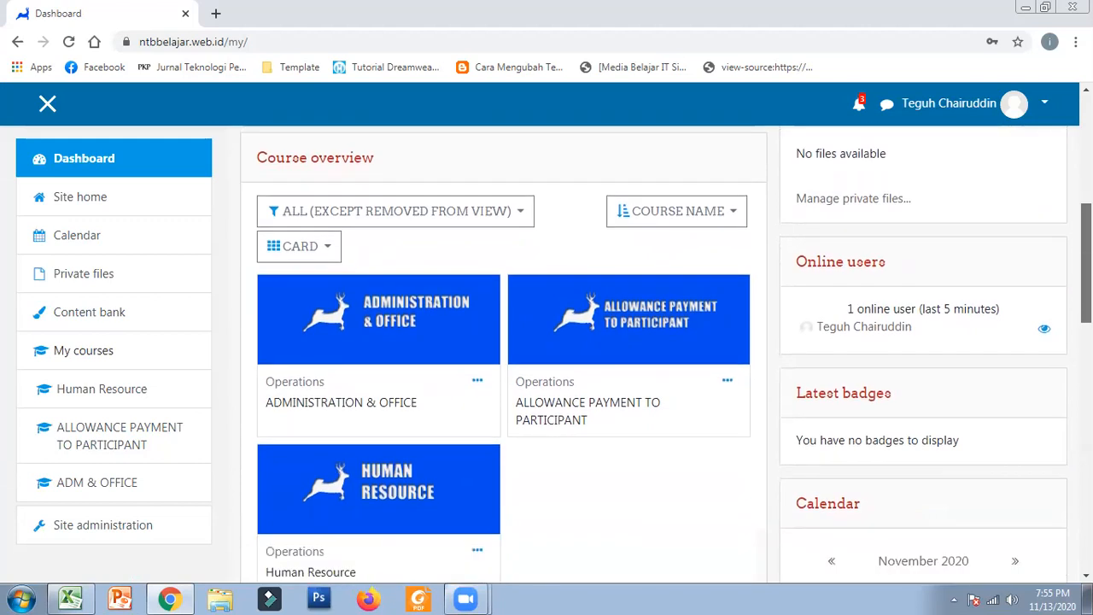
scroll(503, 354, "down", 2)
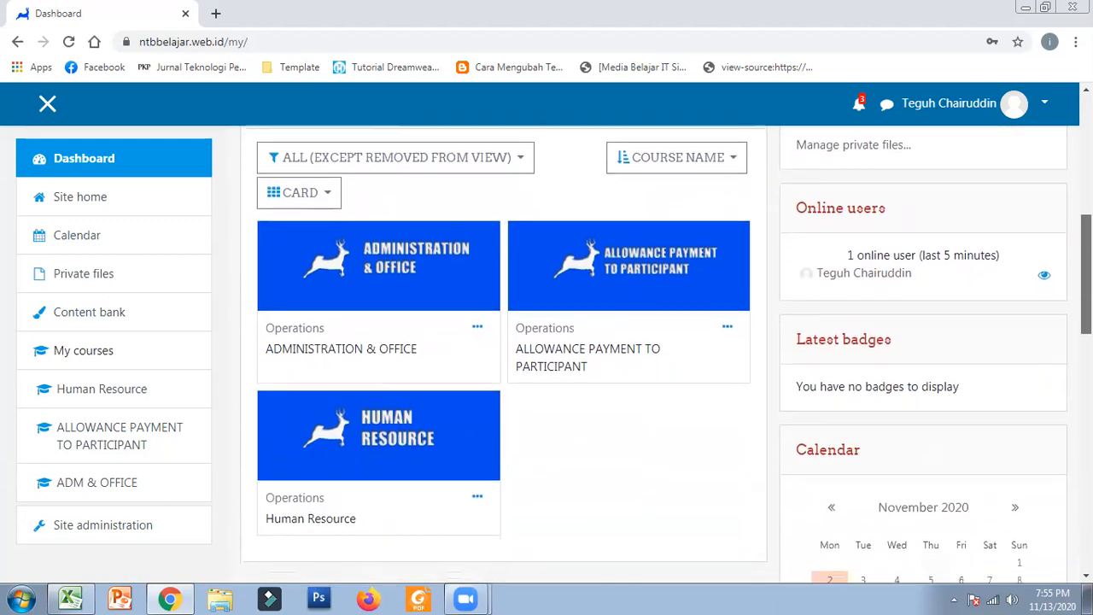
scroll(503, 354, "down", 2)
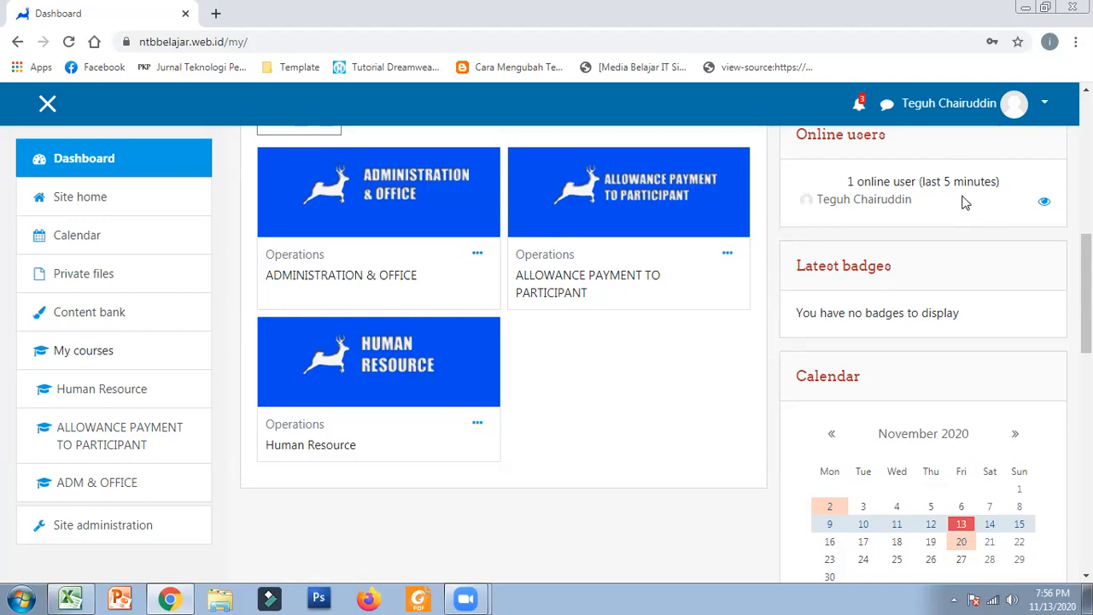
left_click_drag(1085, 294, 1086, 349)
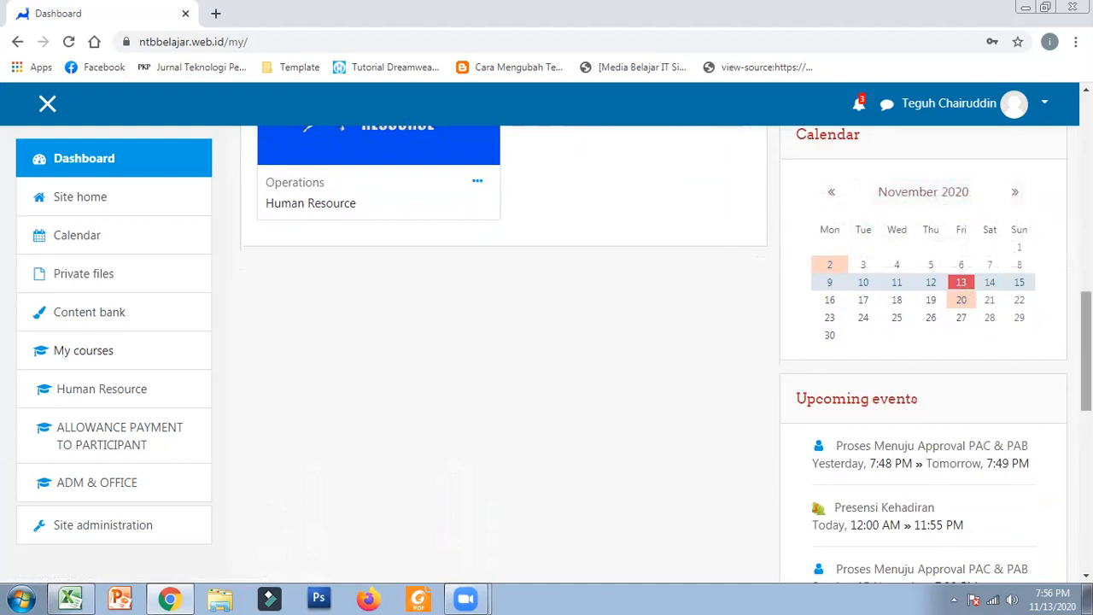
left_click_drag(1086, 351, 1086, 361)
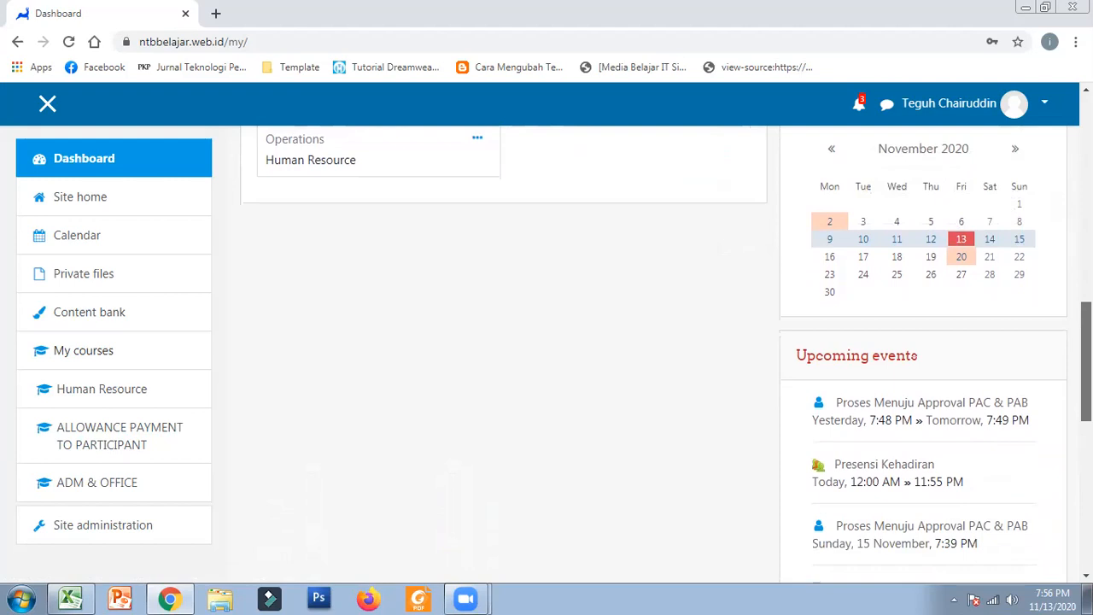
left_click_drag(1086, 361, 1086, 242)
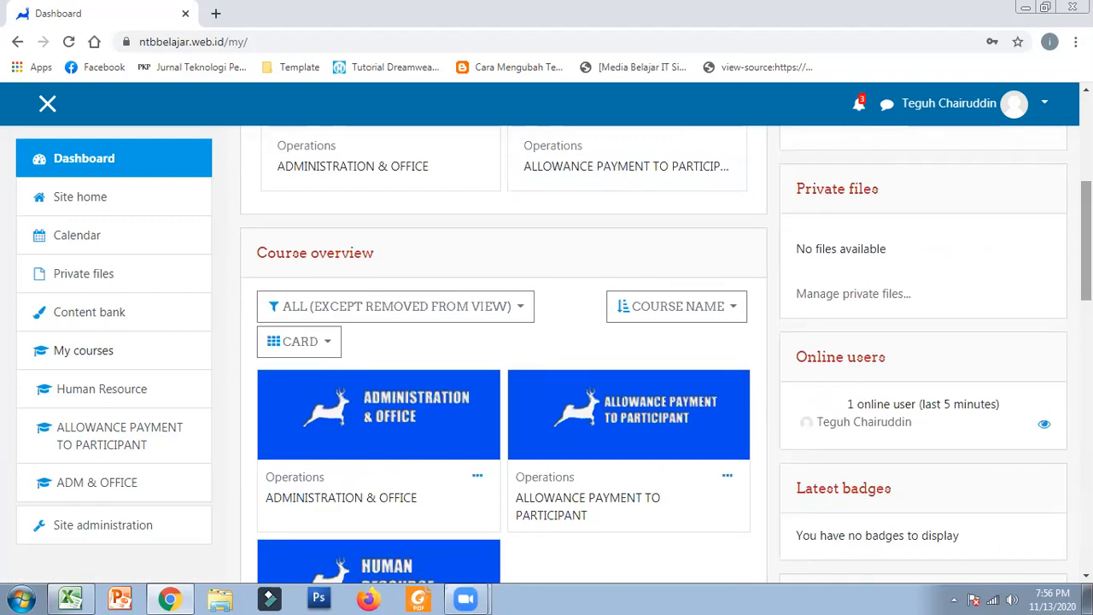
left_click_drag(1086, 241, 1086, 233)
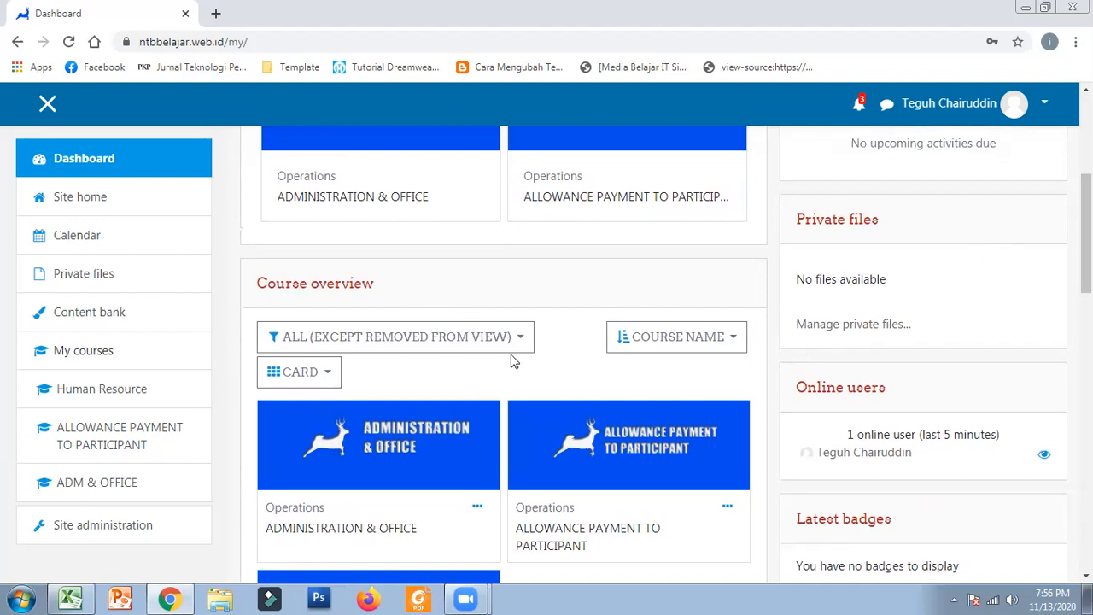
- Open the ADMINISTRATION & OFFICE course from the course overview and switch the site language to Indonesian (id)
left_click(443, 444)
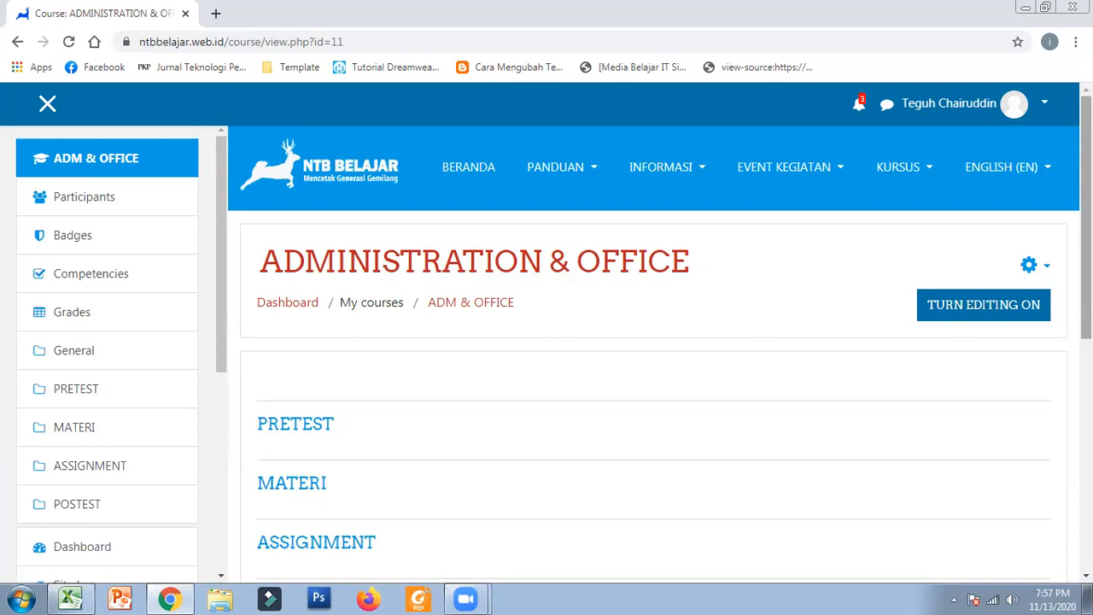
left_click(1059, 170)
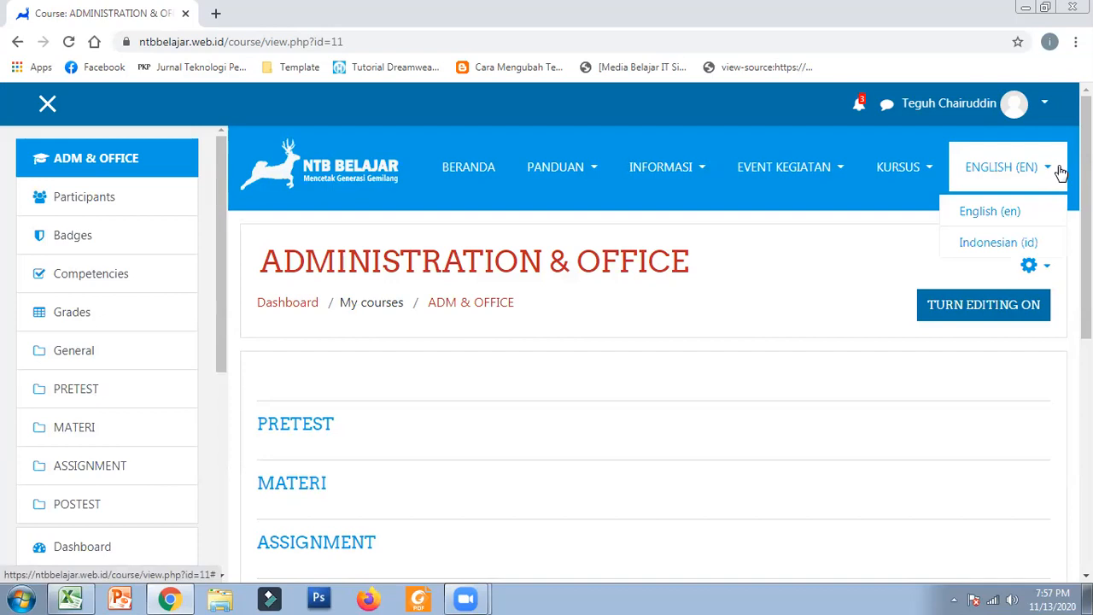
left_click(1039, 246)
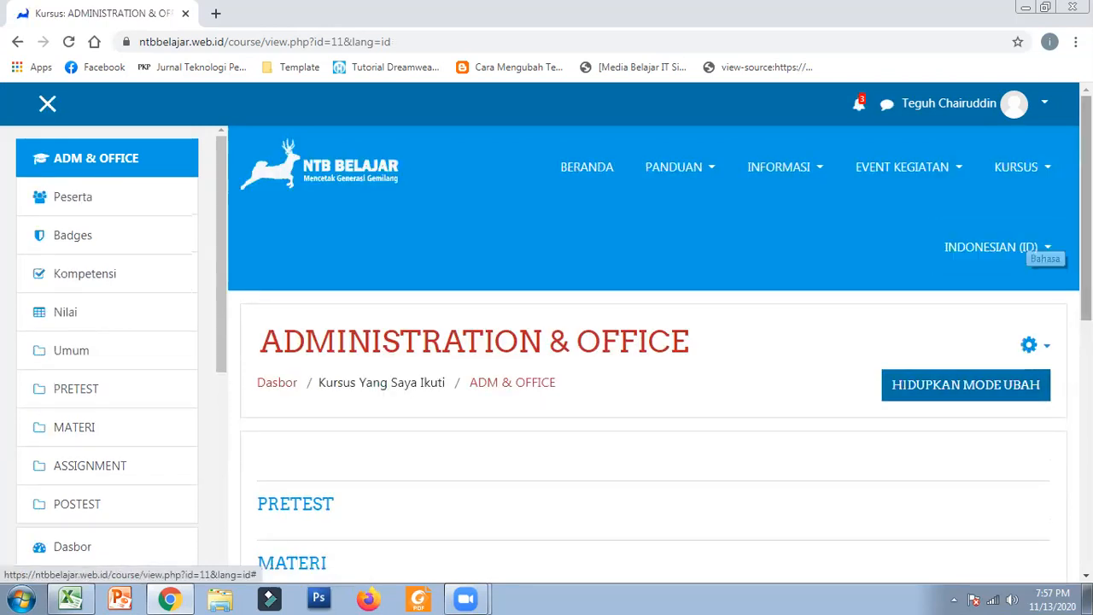
- Open the ADMINISTRATION & OFFICE course's Peserta page and look over its filters and participant list
left_click_drag(1086, 244, 1085, 248)
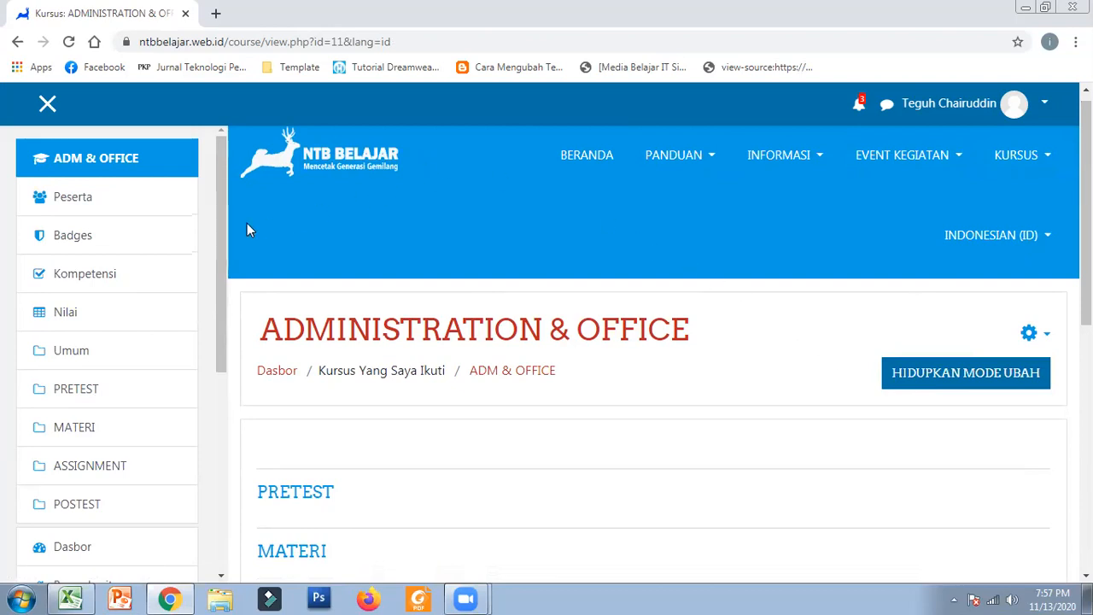
left_click(141, 208)
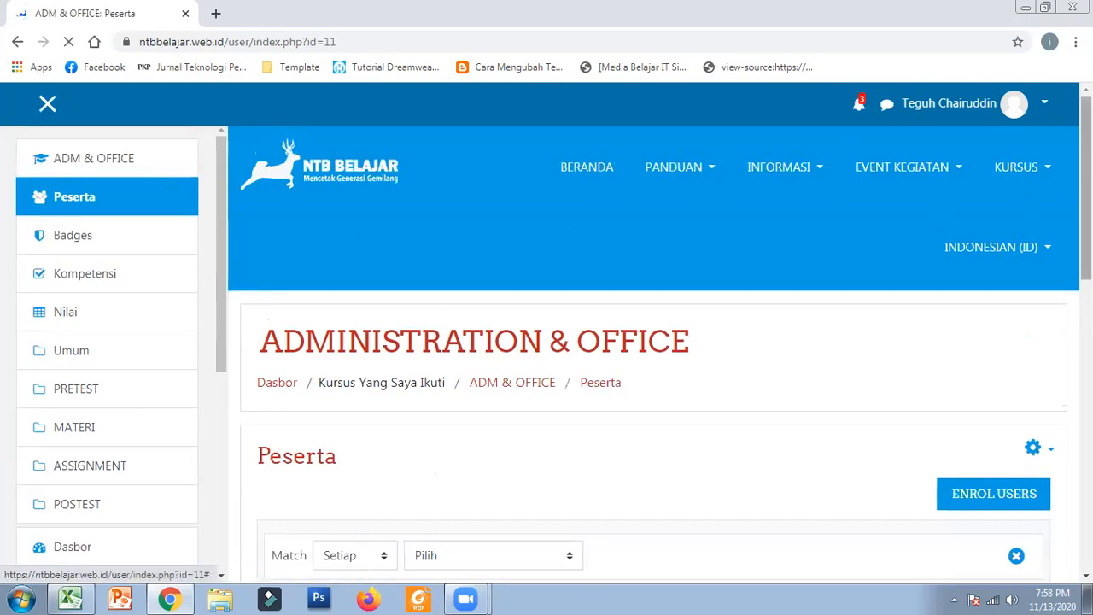
scroll(653, 359, "down", 2)
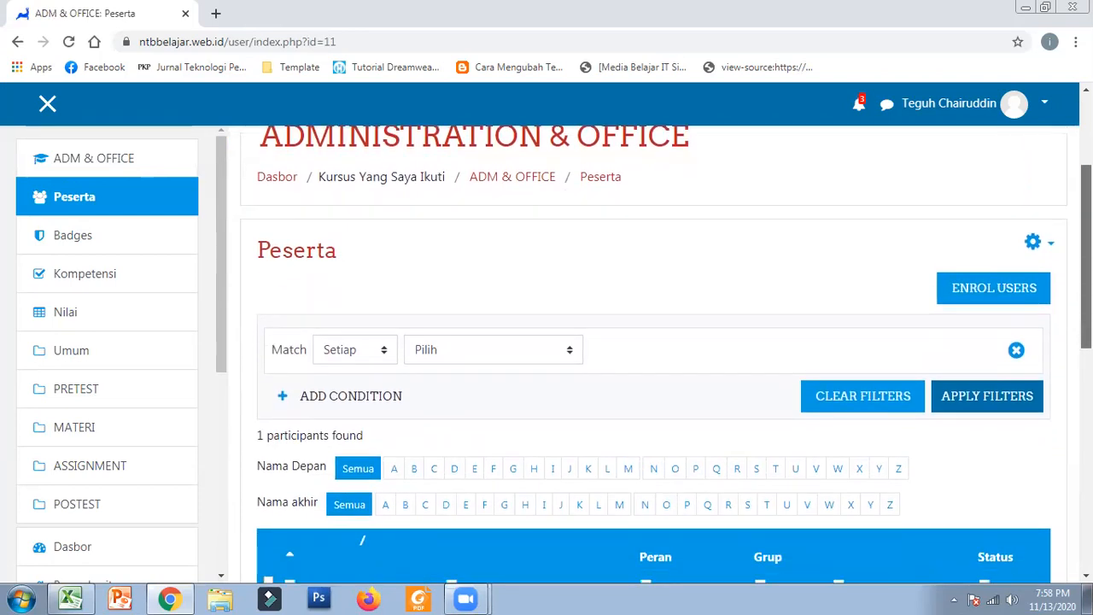
scroll(653, 359, "down", 1)
left_click_drag(1086, 282, 1086, 300)
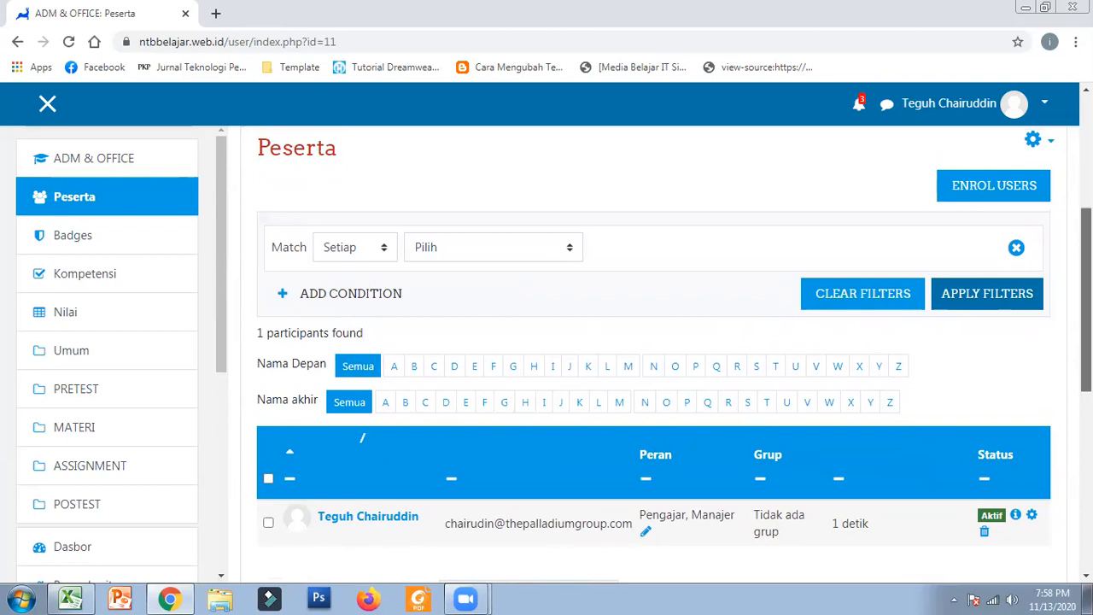
scroll(1039, 261, "up", 2)
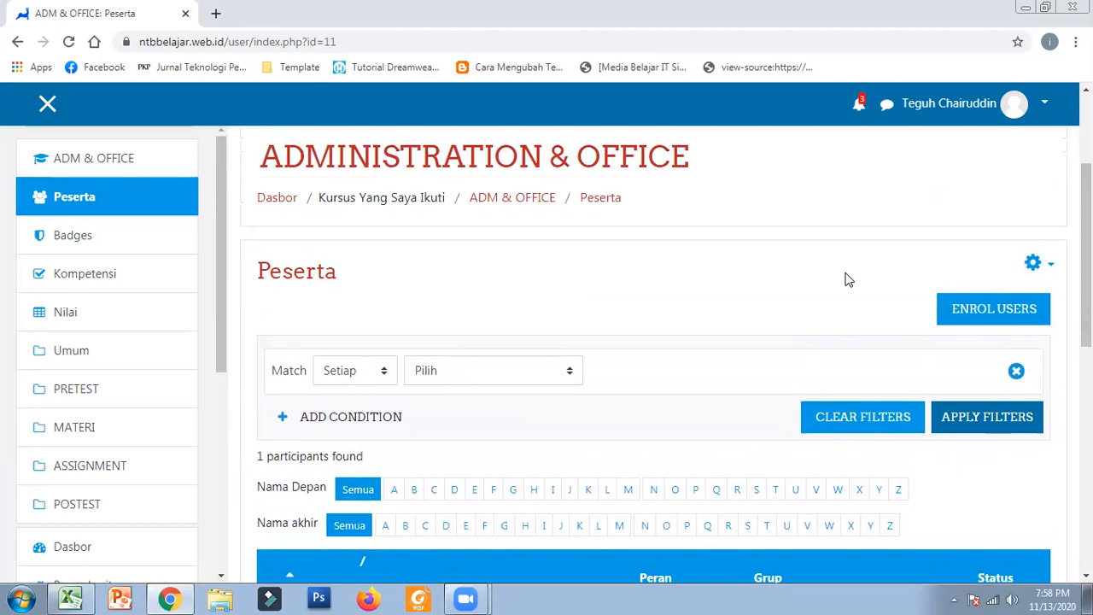
- Enrol every user offered in the selection list except System Administrator in the course, with the role Siswa
left_click(963, 311)
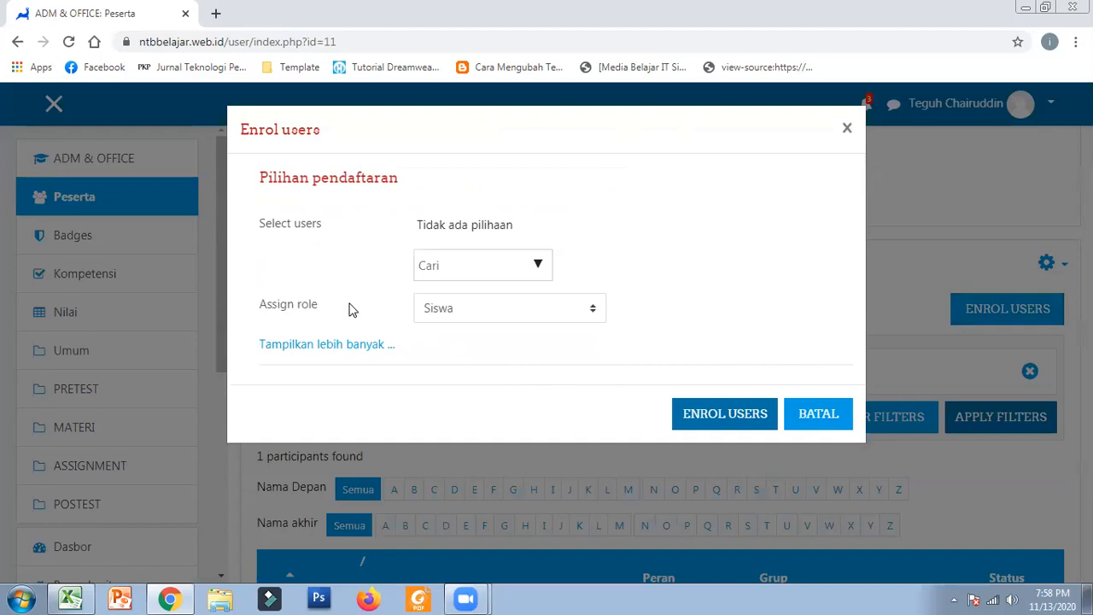
left_click(538, 272)
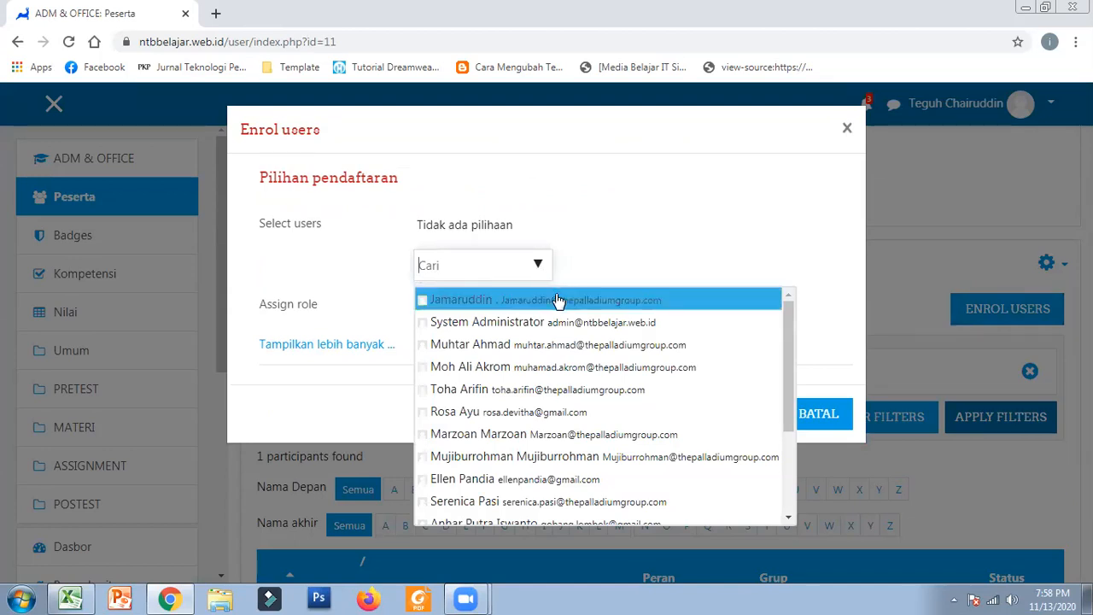
left_click(557, 301)
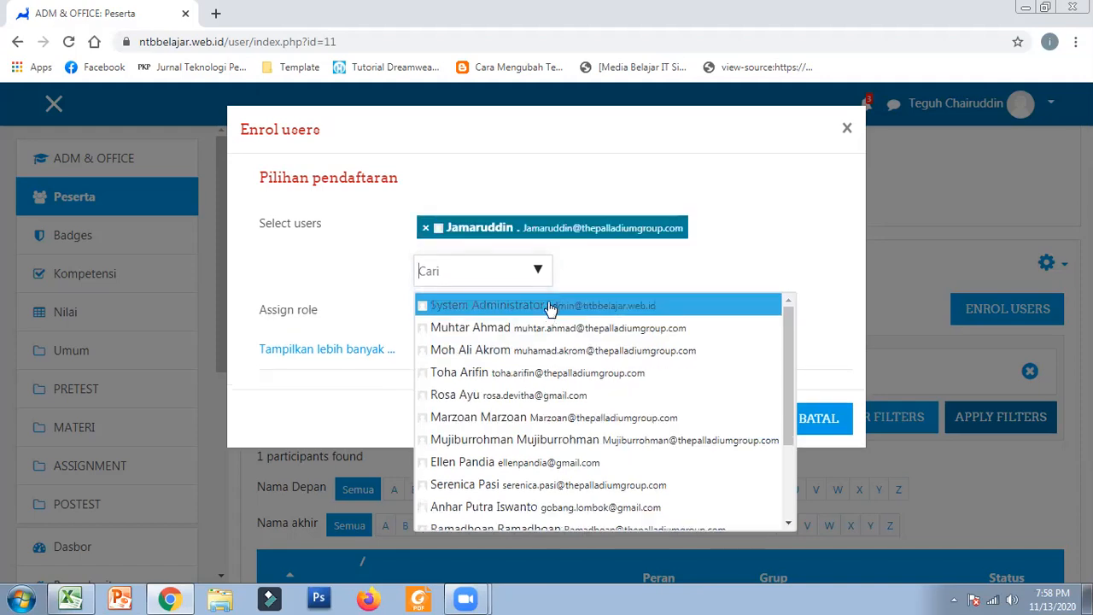
left_click(541, 331)
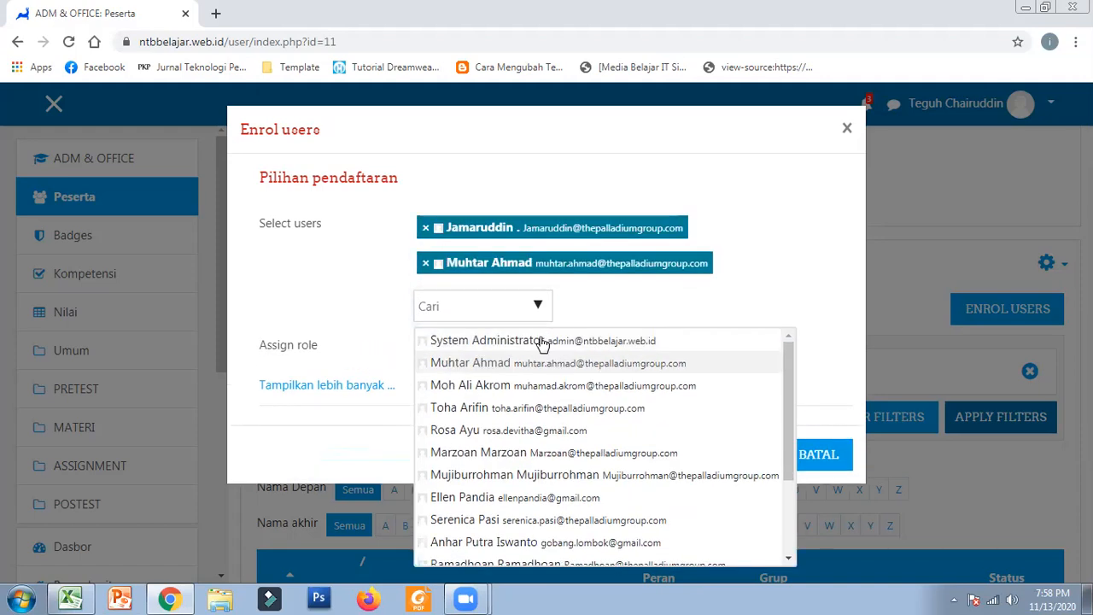
left_click(534, 367)
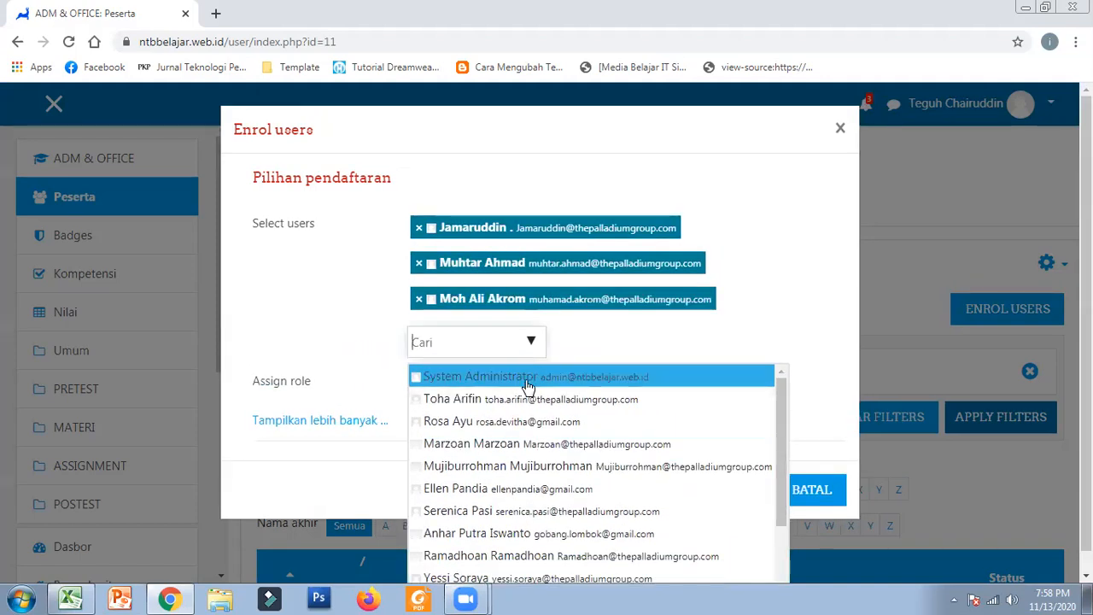
left_click(510, 403)
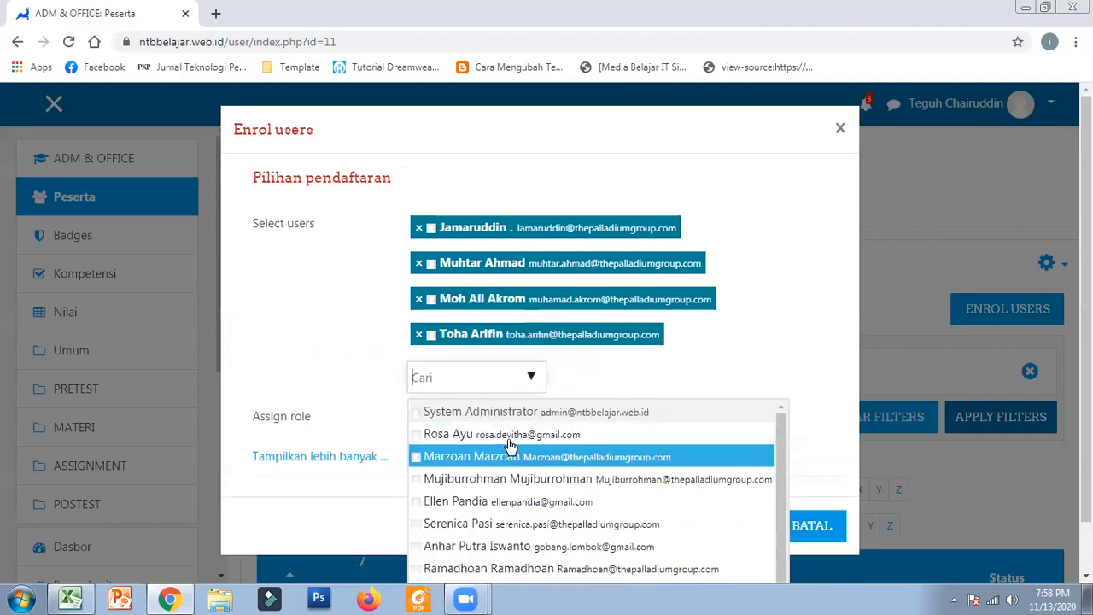
left_click(504, 442)
left_click(500, 472)
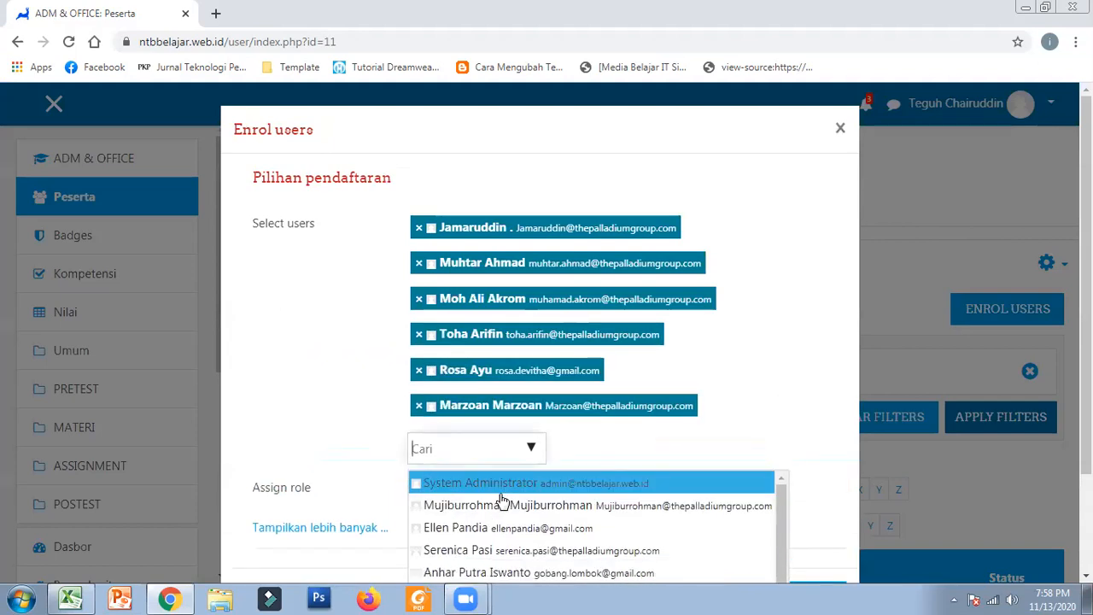
left_click(559, 442)
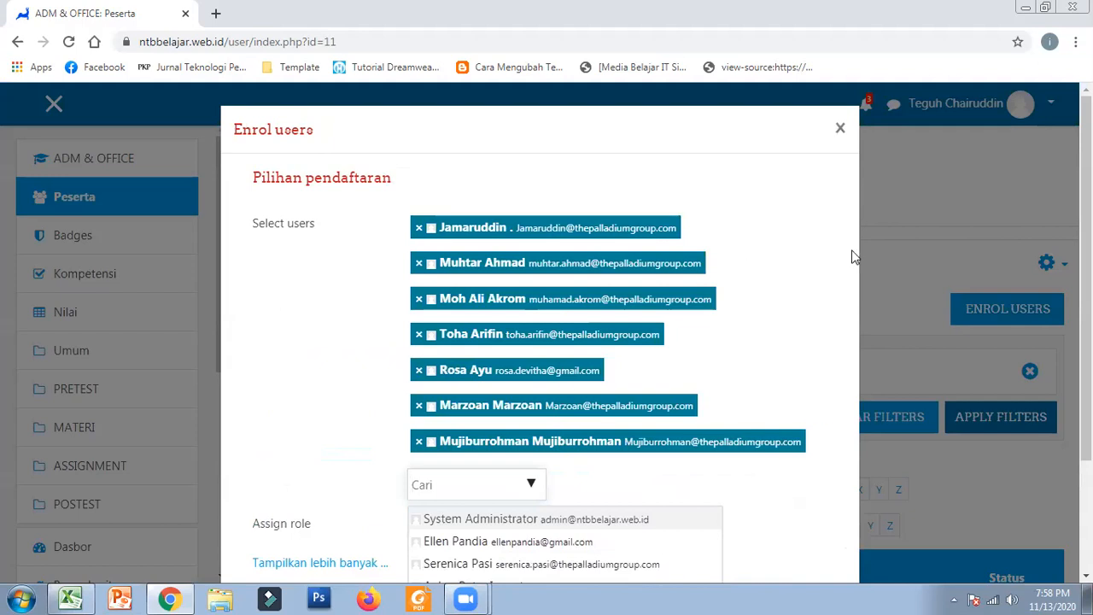
left_click(529, 554)
left_click(458, 576)
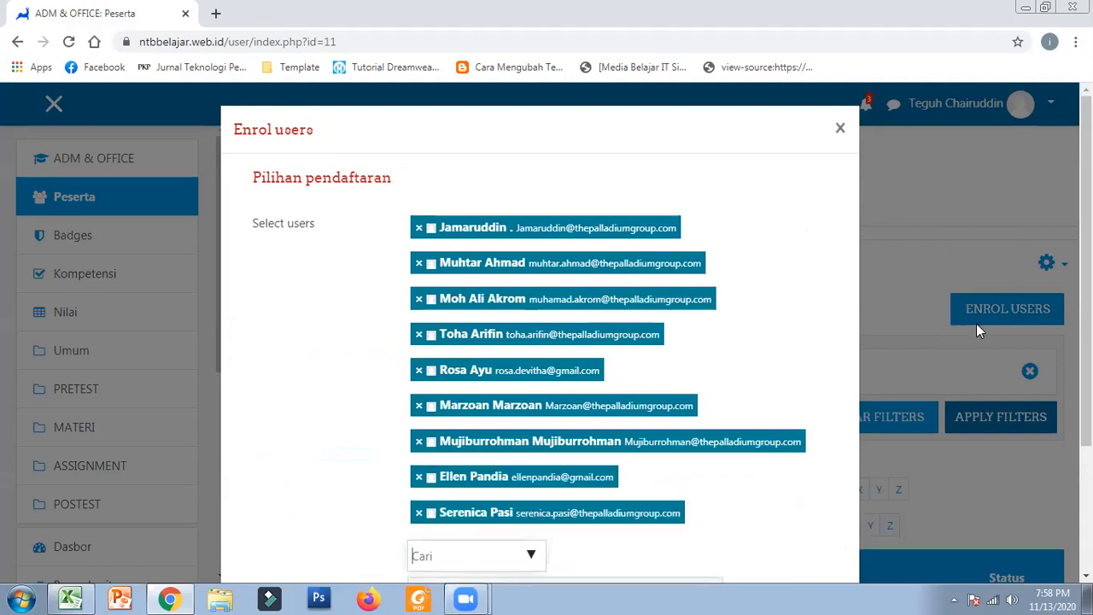
scroll(785, 373, "down", 2)
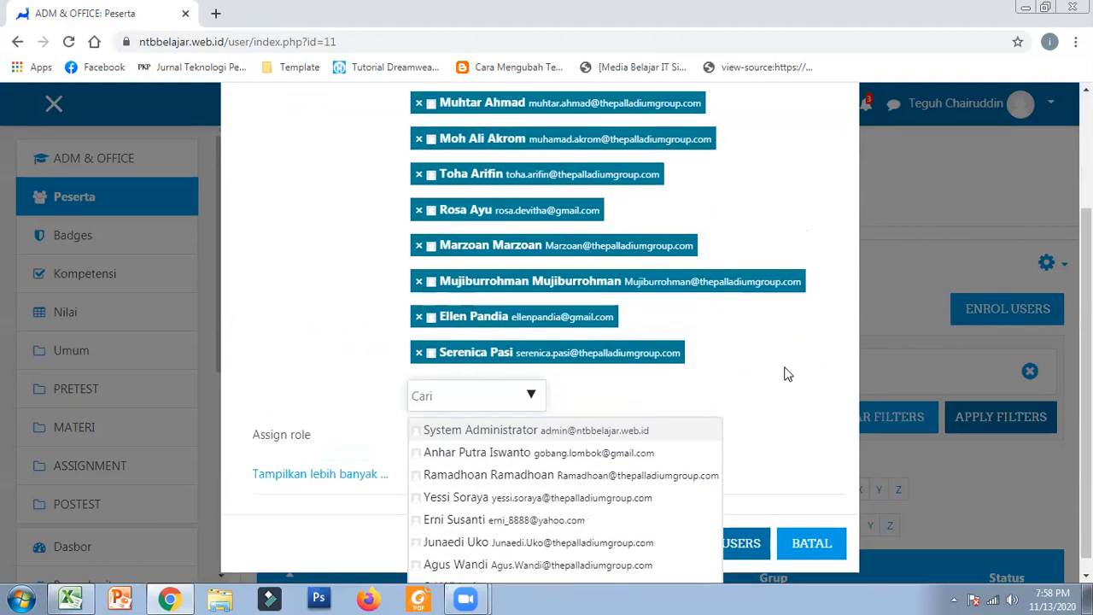
left_click(507, 452)
left_click(507, 476)
left_click(507, 483)
left_click(508, 482)
left_click(507, 482)
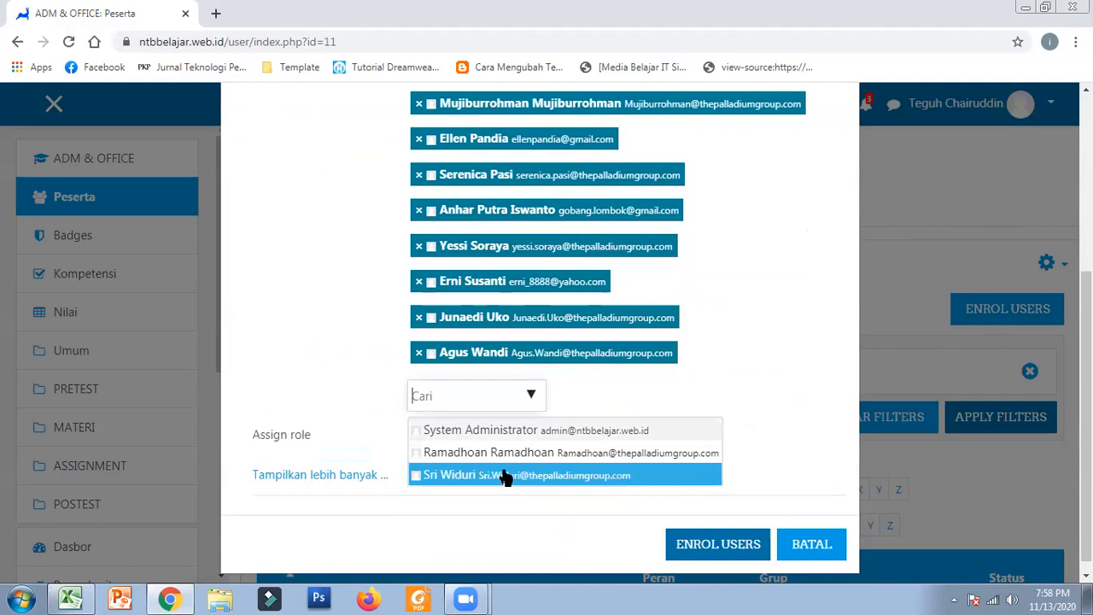
left_click(505, 475)
left_click(504, 459)
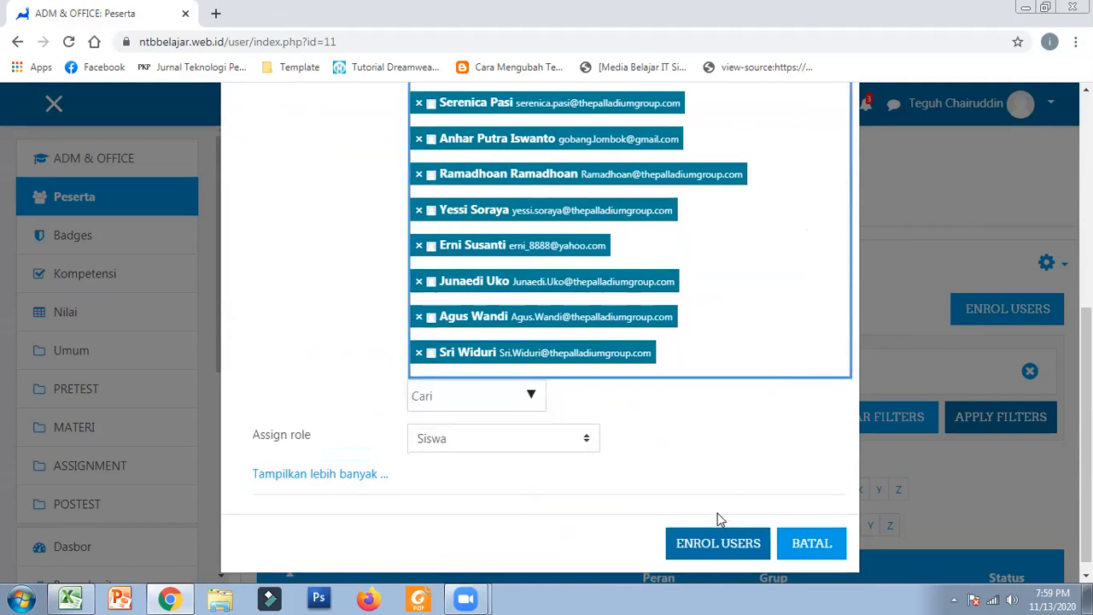
left_click(718, 543)
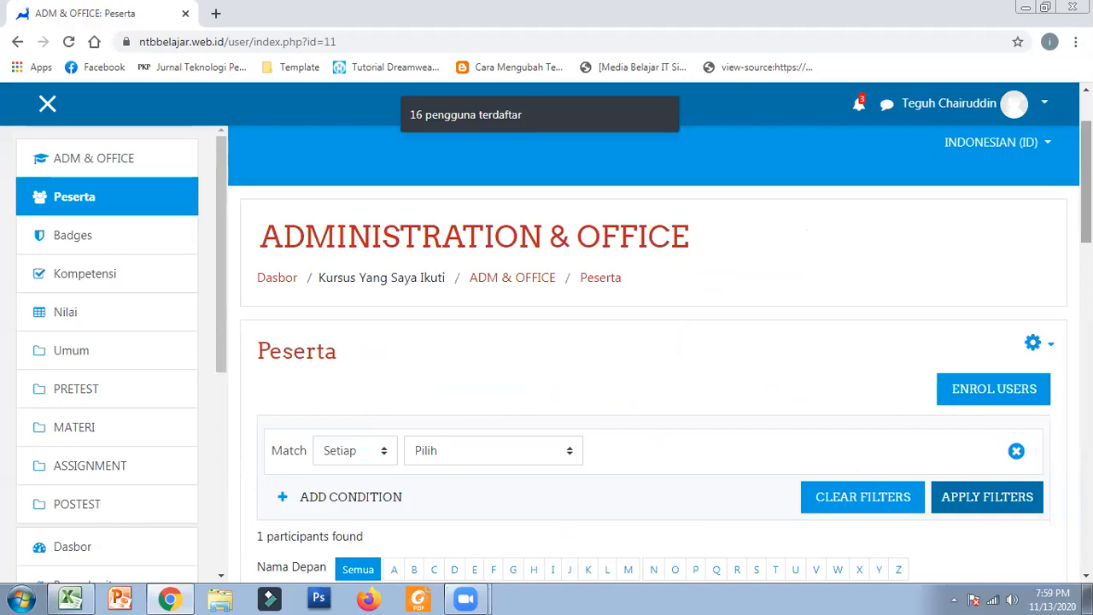
- Review the updated participant list, checking the users' roles, groups and enrolment status
scroll(660, 350, "down", 5)
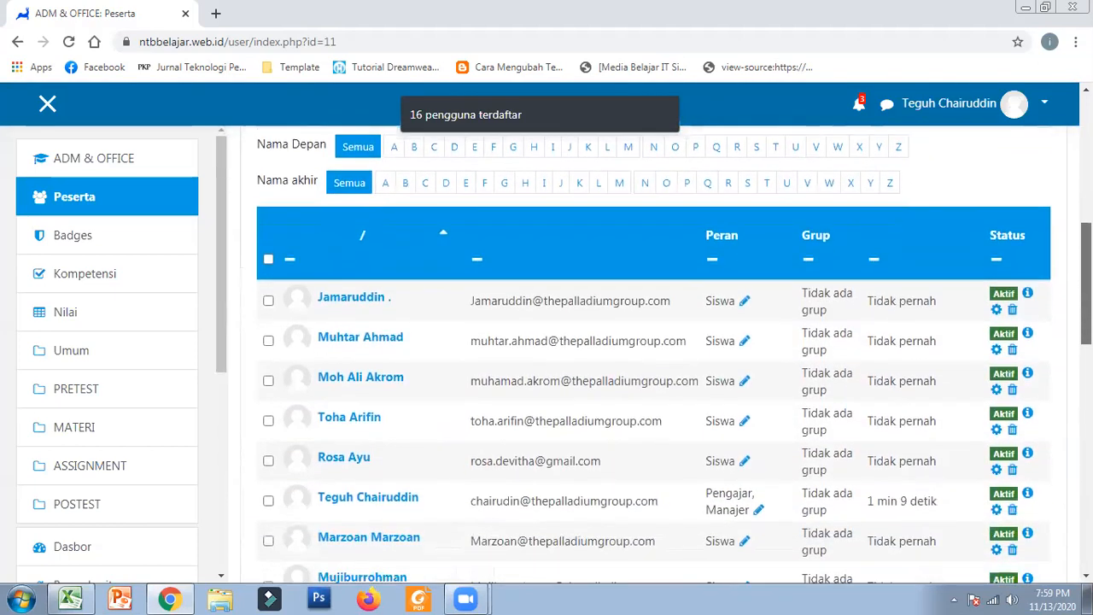
scroll(659, 350, "down", 3)
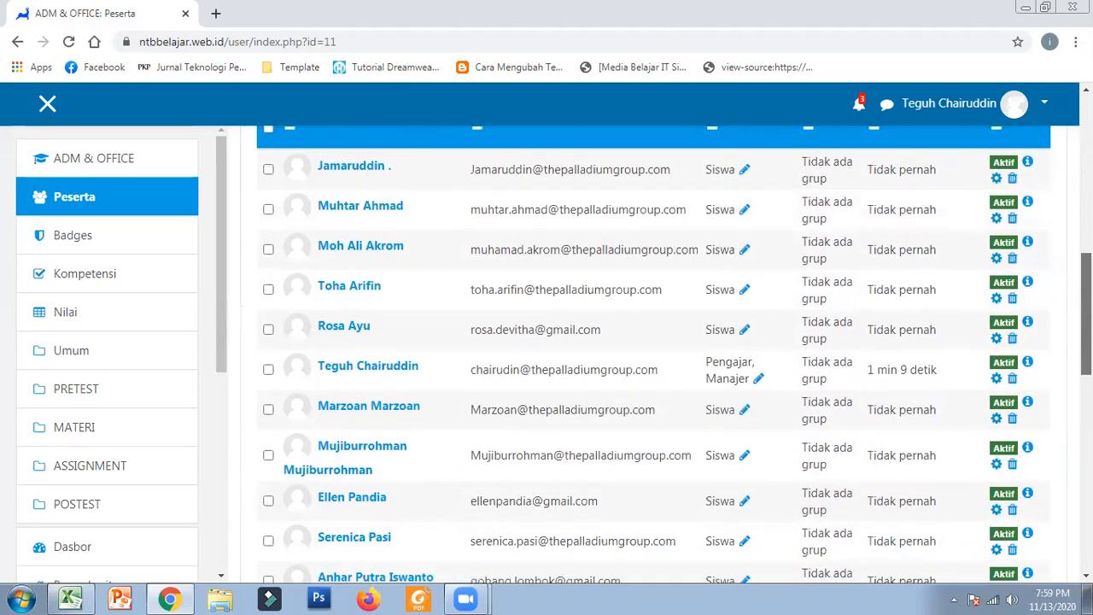
scroll(659, 350, "down", 4)
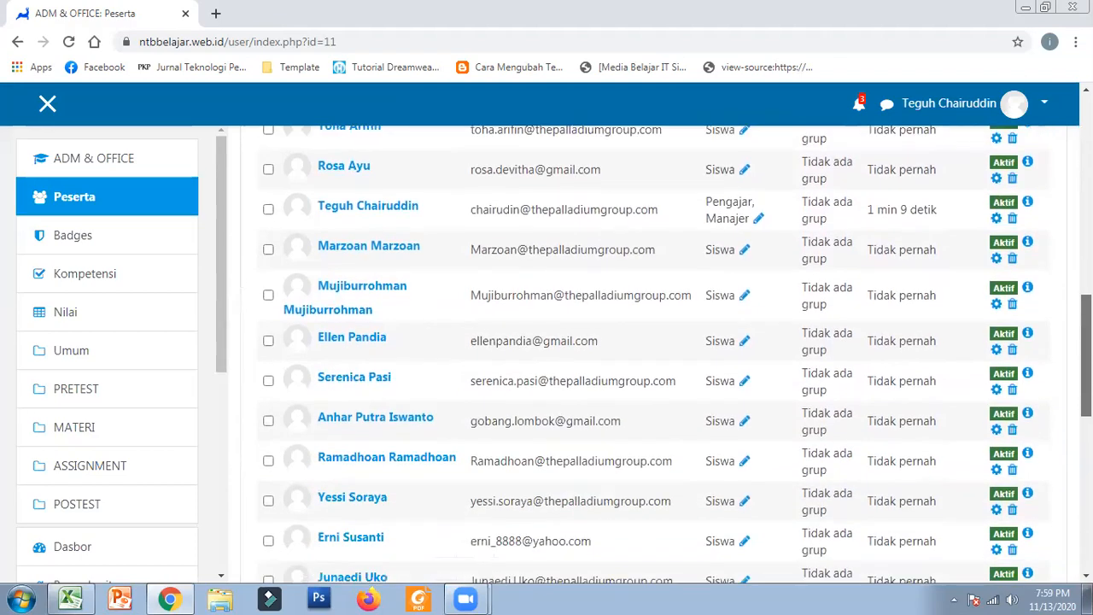
scroll(659, 350, "down", 3)
scroll(659, 350, "up", 9)
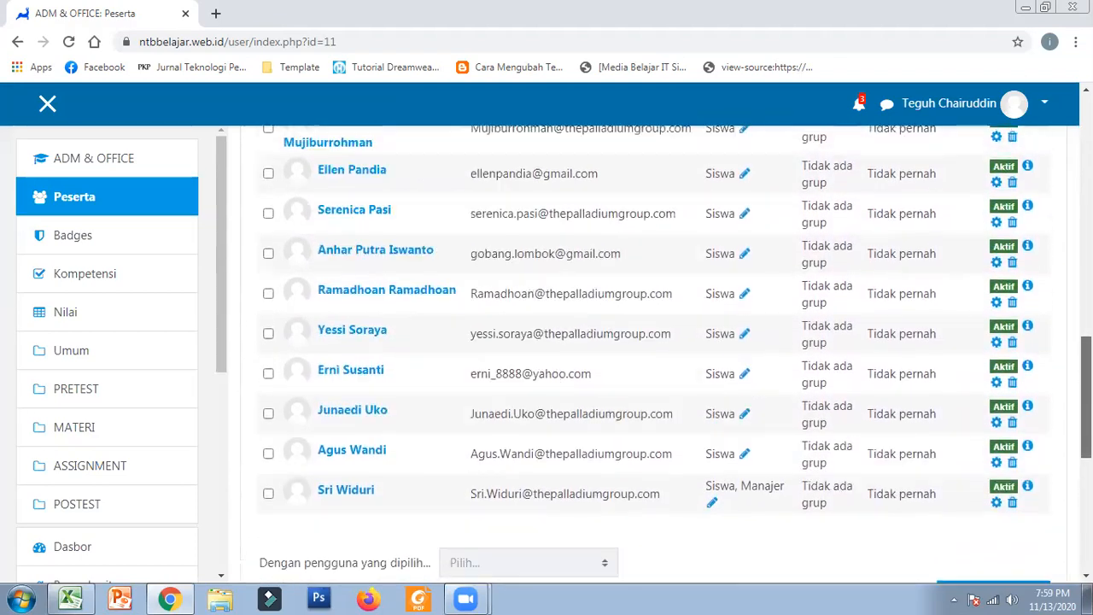
scroll(558, 355, "up", 3)
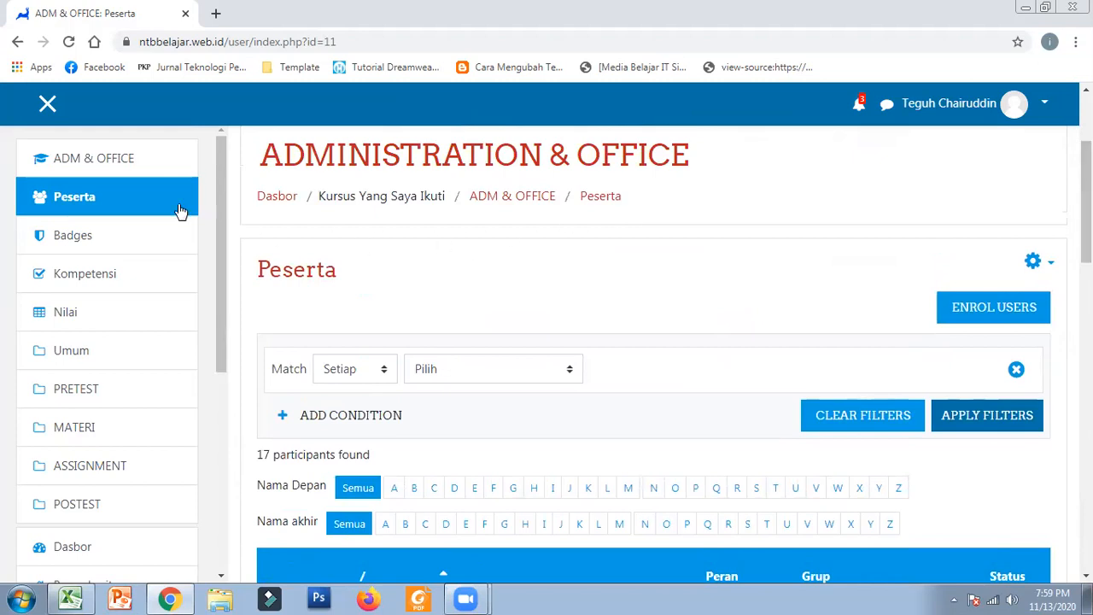
- Return to the ADM & OFFICE course page, look over its sections and turn on editing mode
left_click(132, 170)
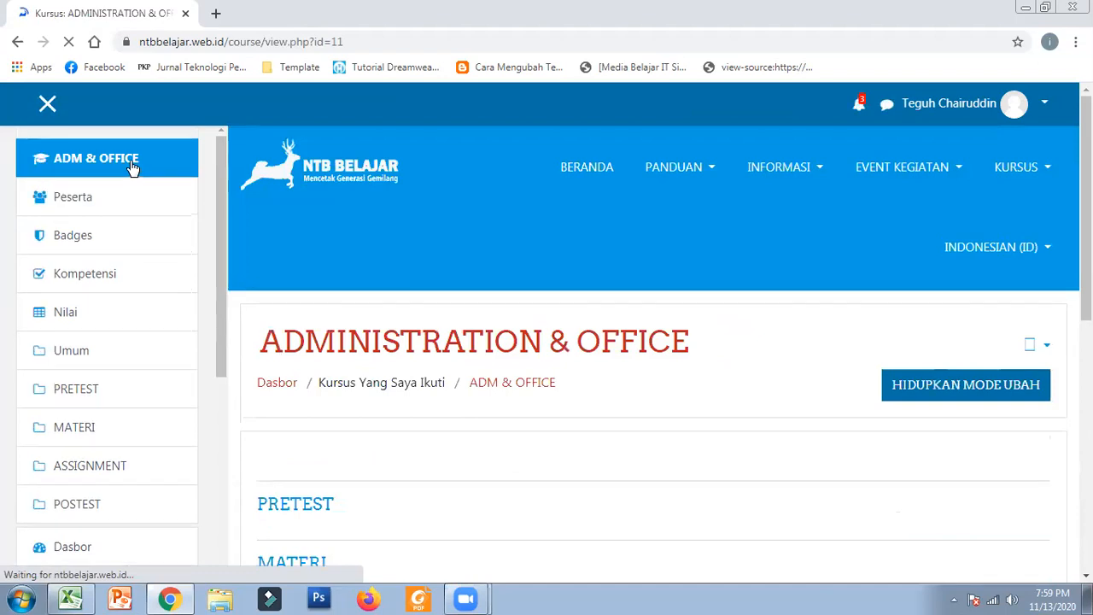
scroll(843, 288, "down", 1)
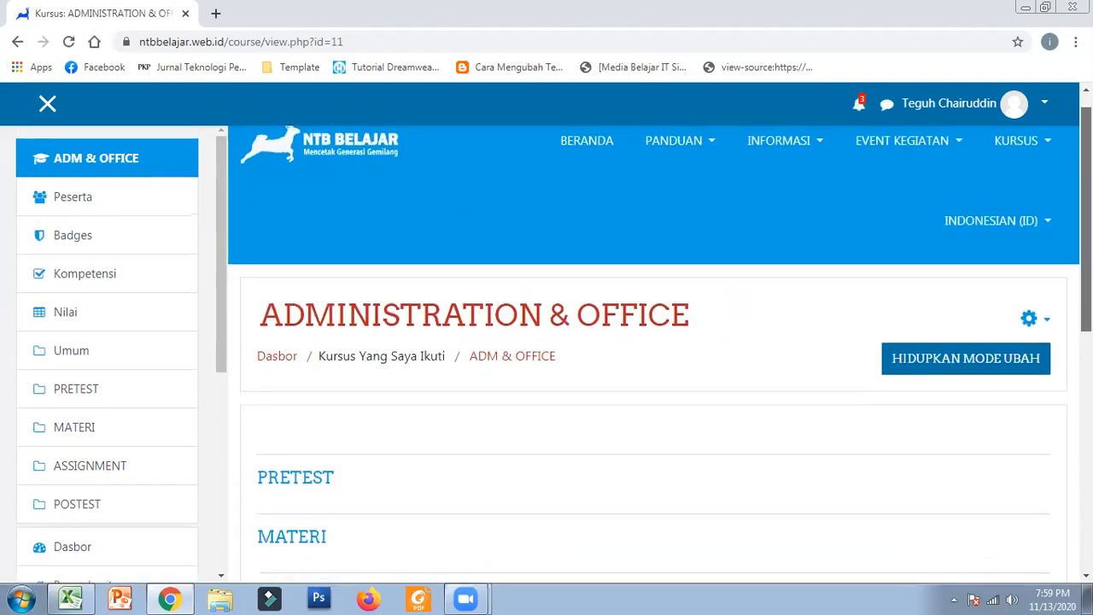
scroll(653, 354, "down", 2)
scroll(653, 355, "up", 3)
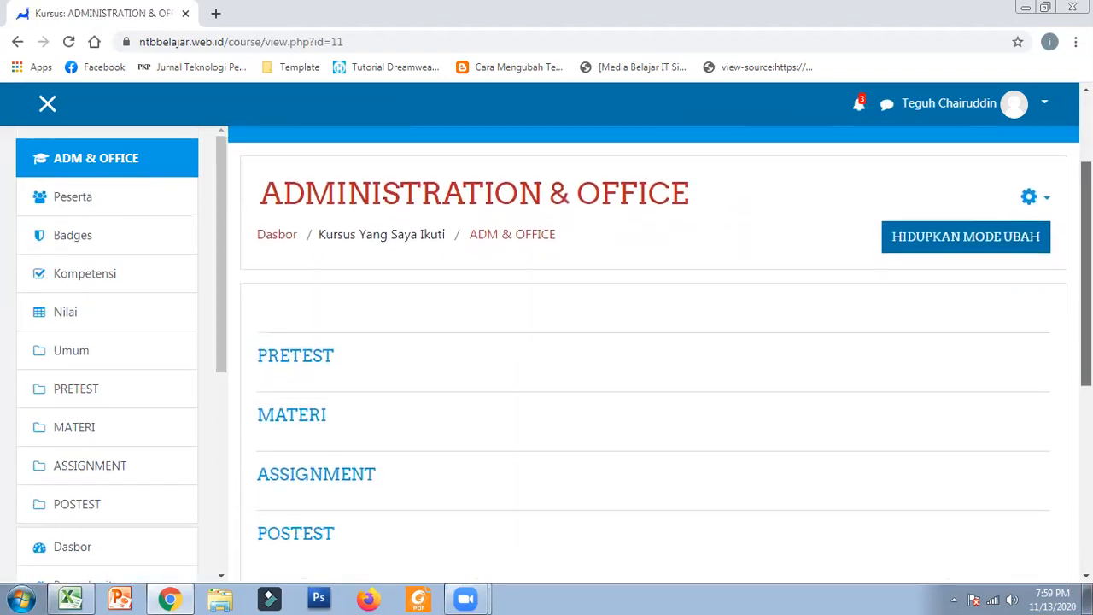
scroll(653, 355, "down", 3)
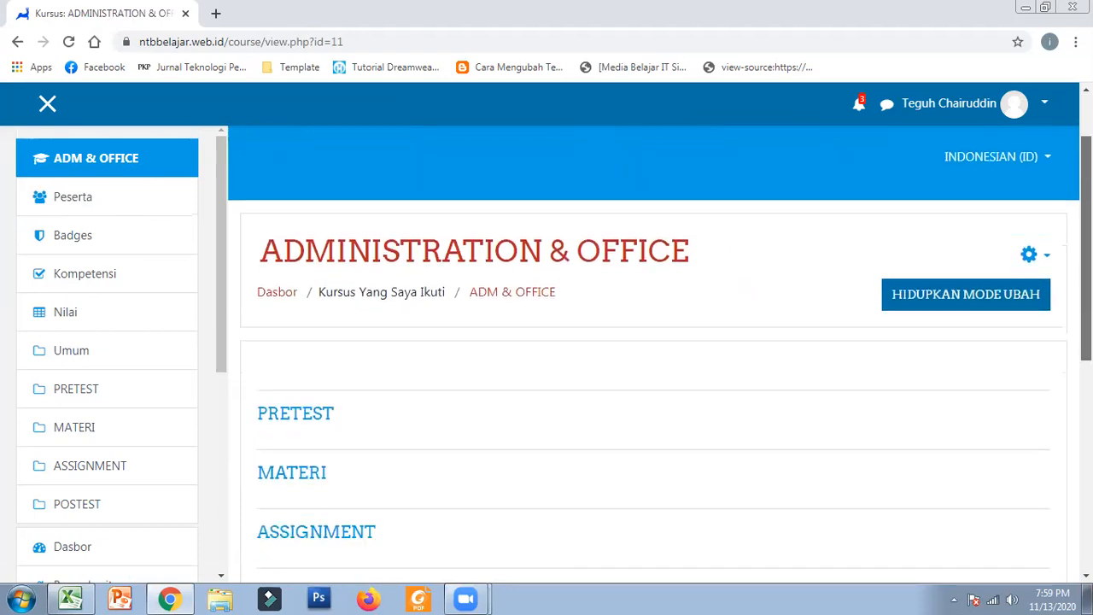
left_click_drag(1086, 300, 1086, 286)
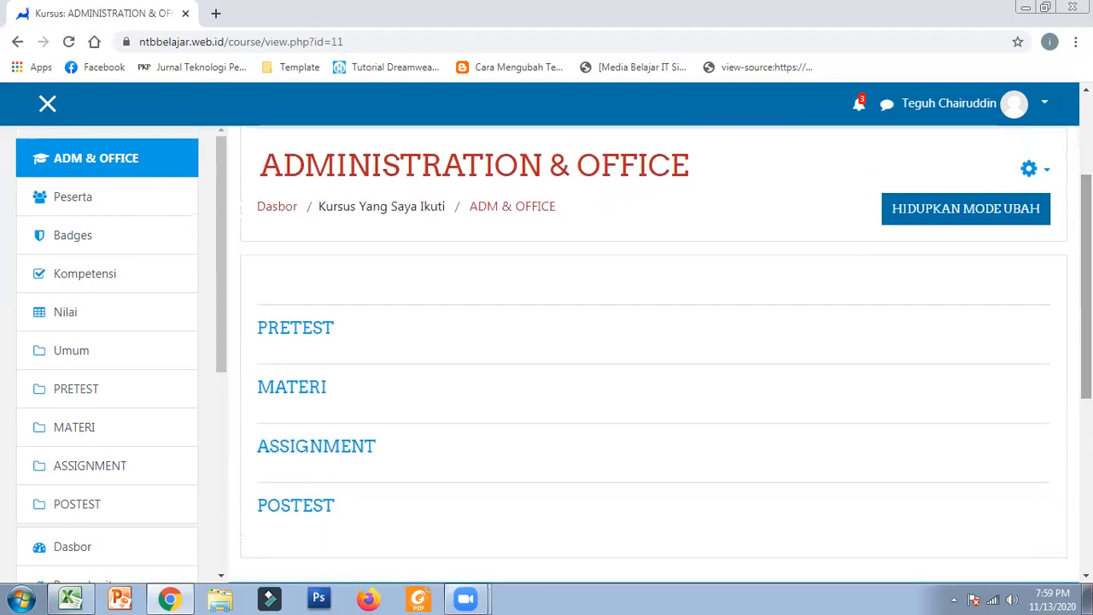
left_click(986, 218)
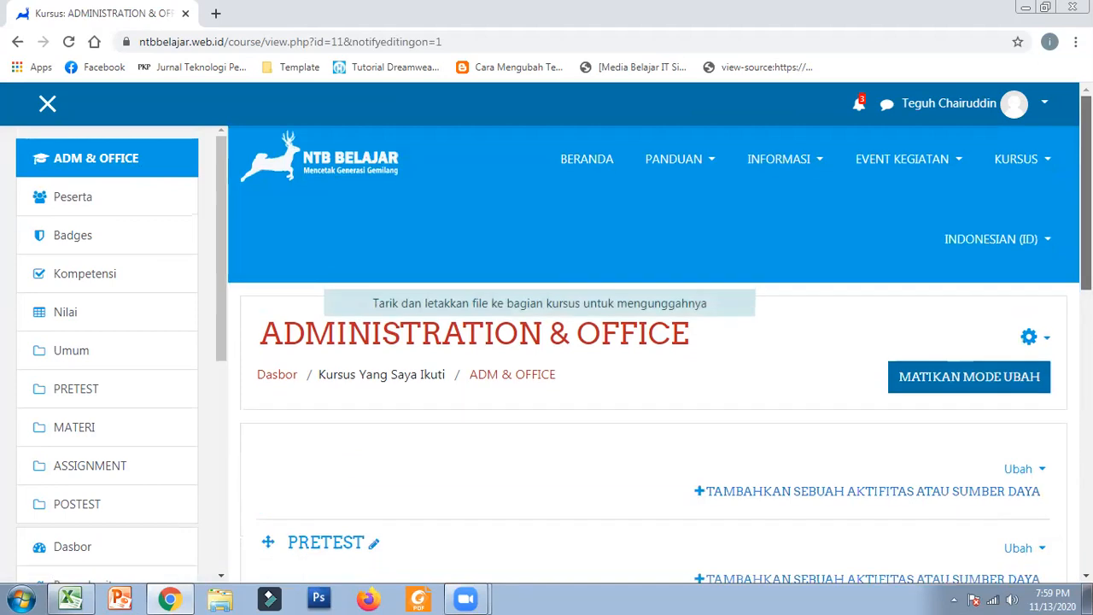
- Start adding an Attendance activity to the general (Umum) section of the course
left_click_drag(1086, 243, 1086, 250)
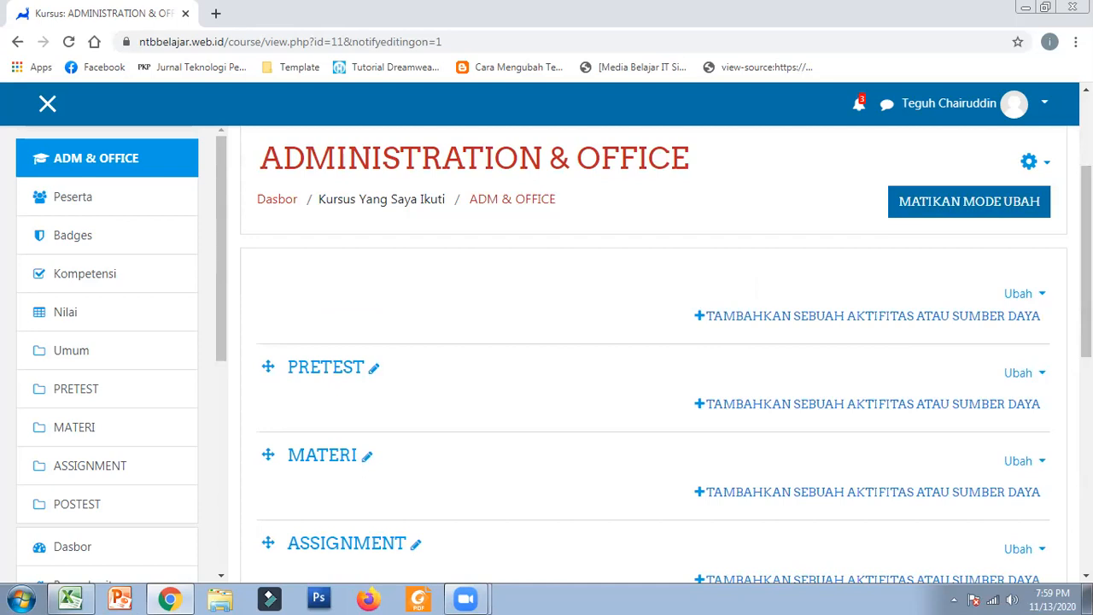
left_click(1012, 317)
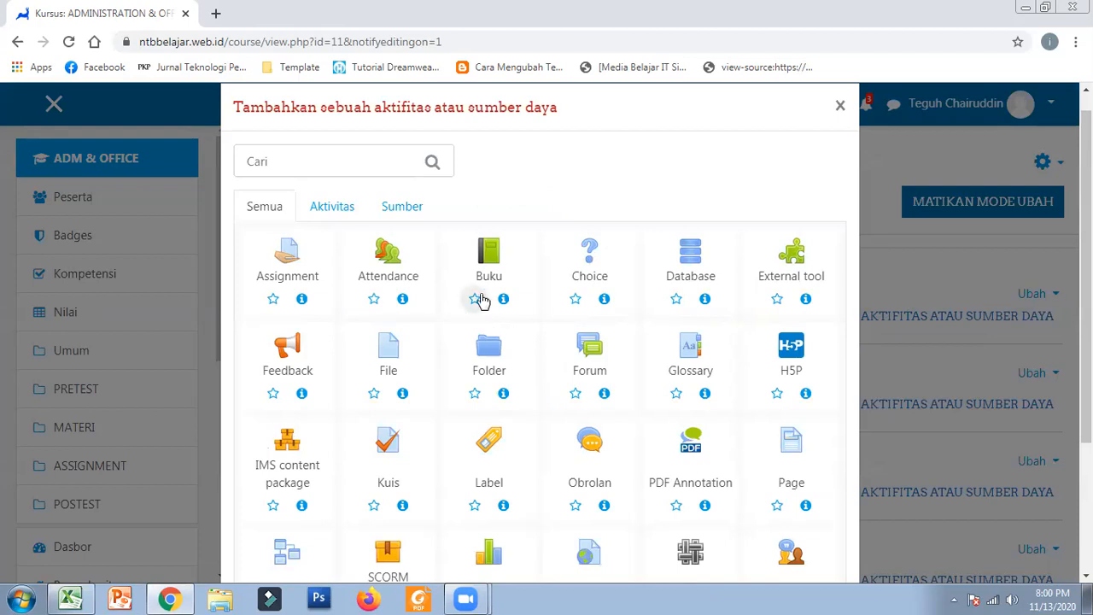
left_click(392, 272)
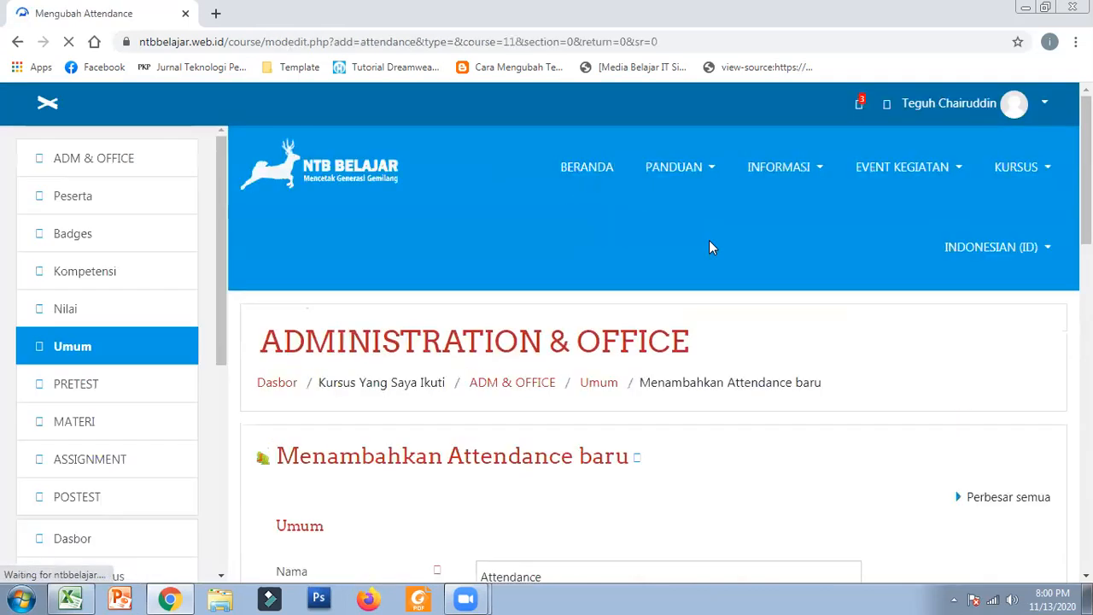
- Name the new Attendance activity "Presensi Kehadiran Peserta"
scroll(732, 365, "down", 4)
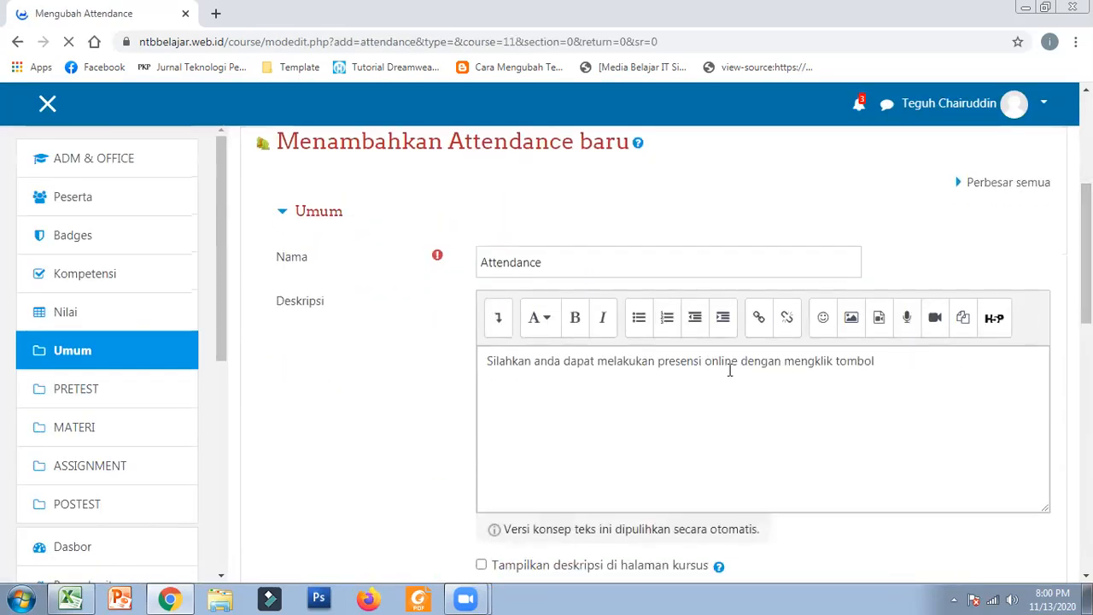
left_click_drag(575, 266, 455, 250)
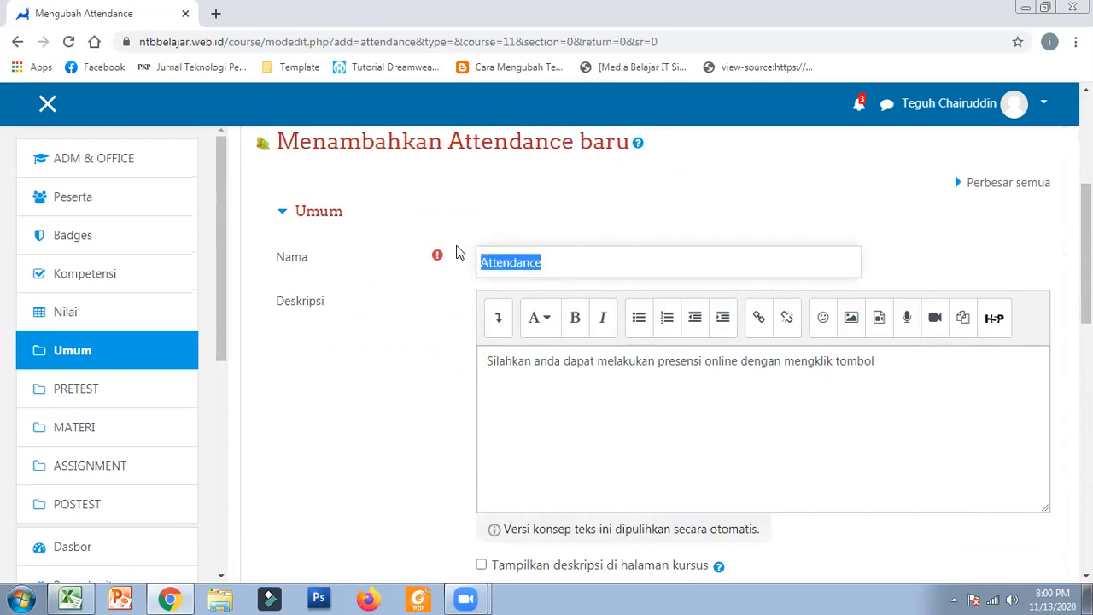
type("Presen")
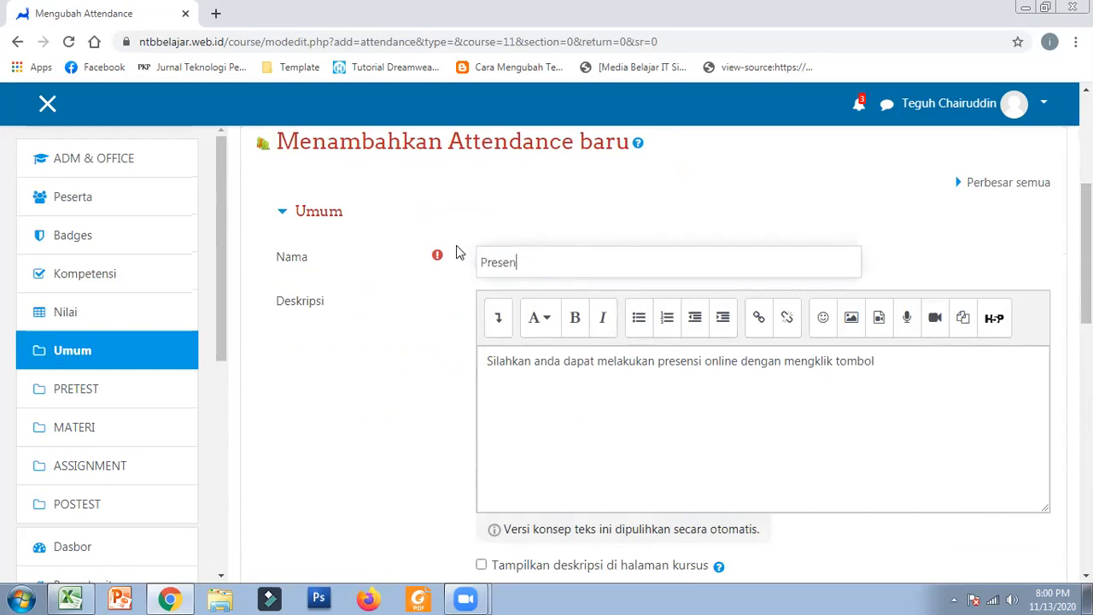
type("si Kehadiran Peserta")
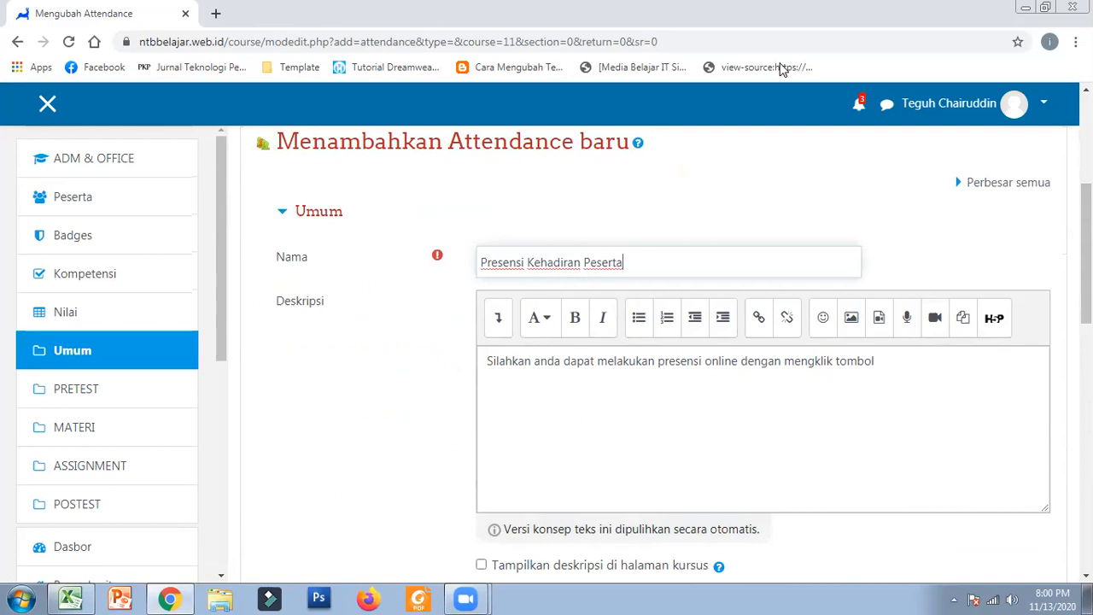
- Complete the activity's description by adding "submit attendance." after "tombol", and have the description shown on the course page
scroll(586, 365, "down", 1)
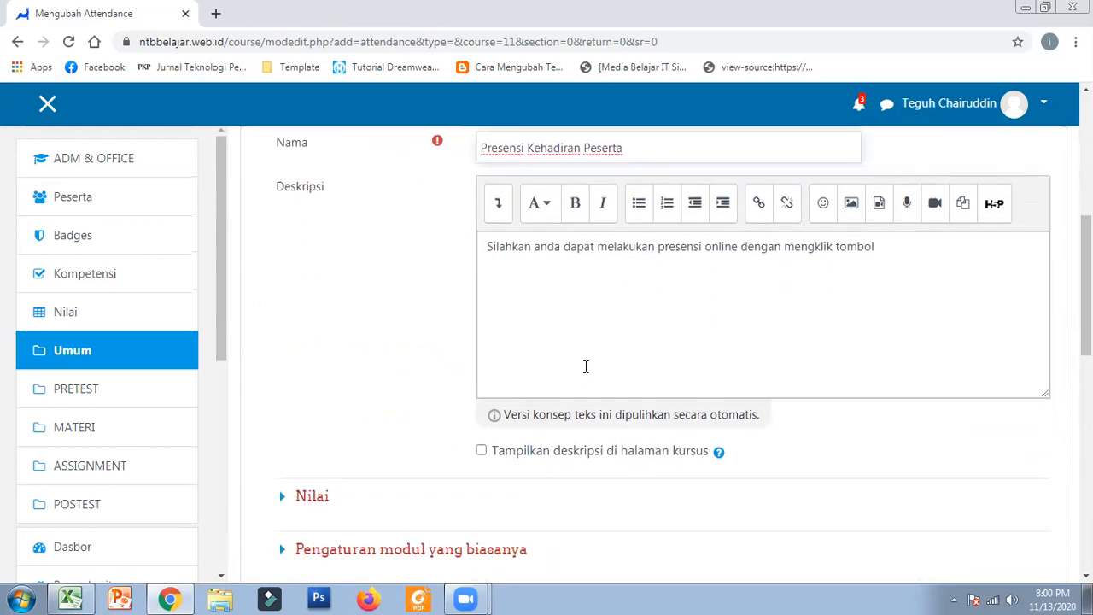
left_click(538, 350)
left_click(884, 245)
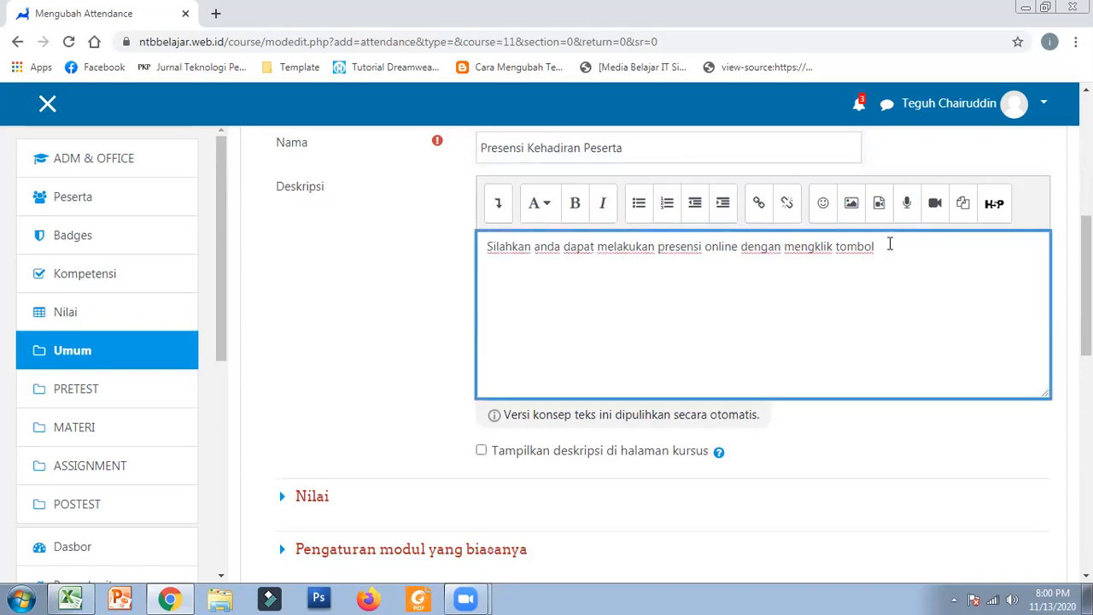
type("submit attendance.")
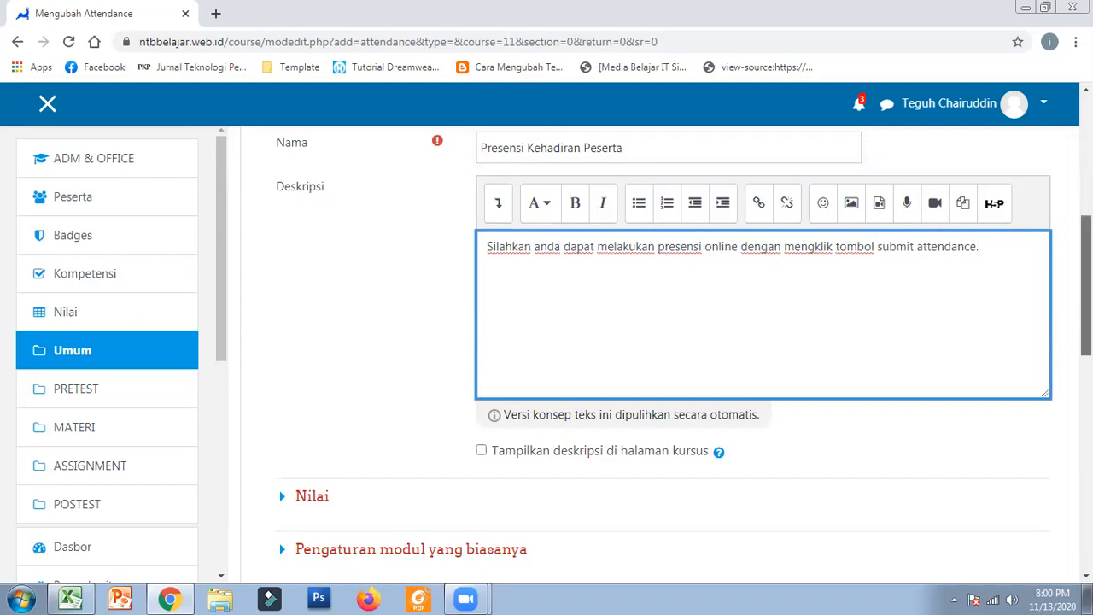
scroll(1085, 290, "down", 1)
left_click(502, 397)
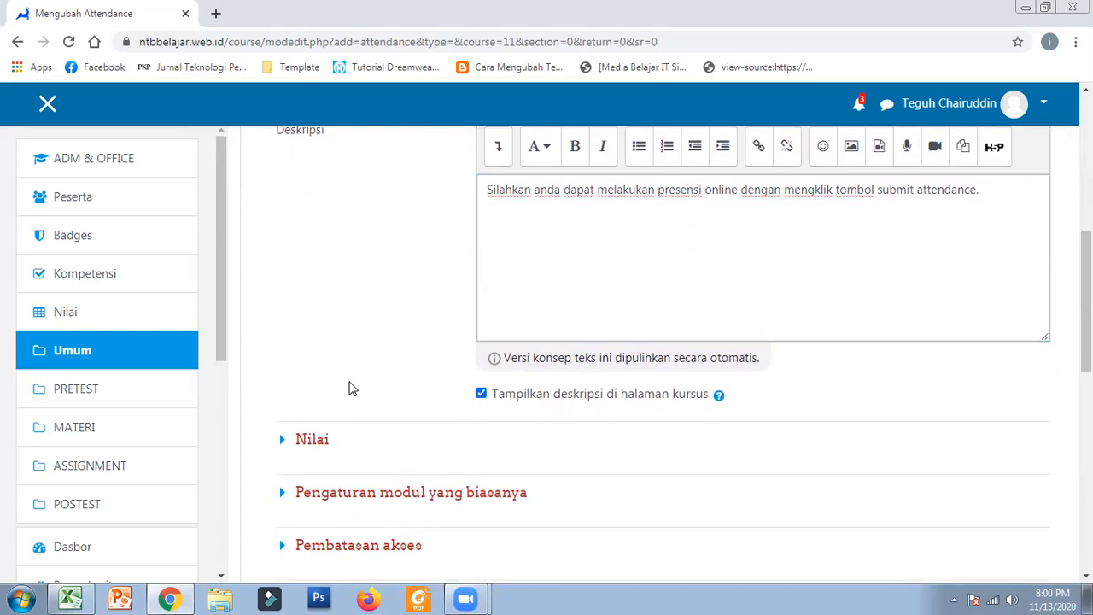
- Look over the activity's grade (Nilai) settings and save the activity, displaying it right away
left_click(312, 440)
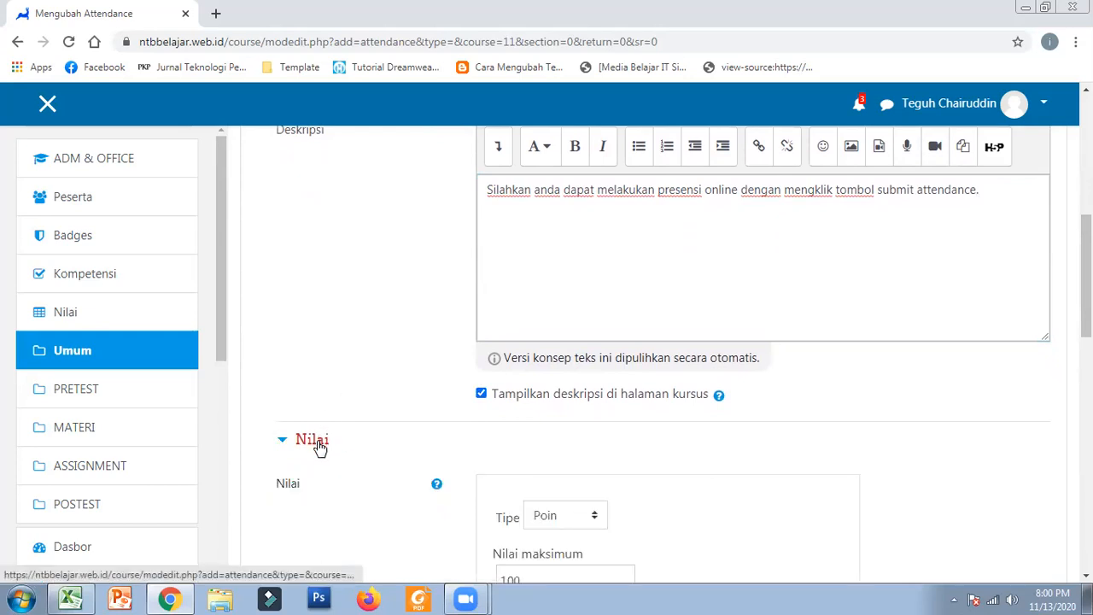
scroll(683, 354, "down", 3)
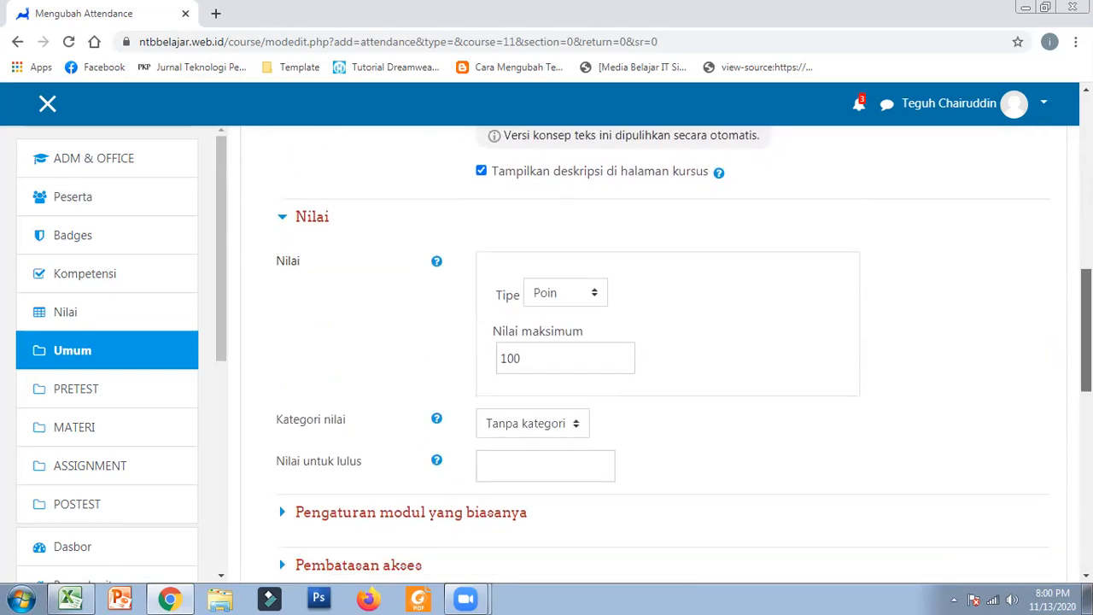
scroll(666, 354, "down", 4)
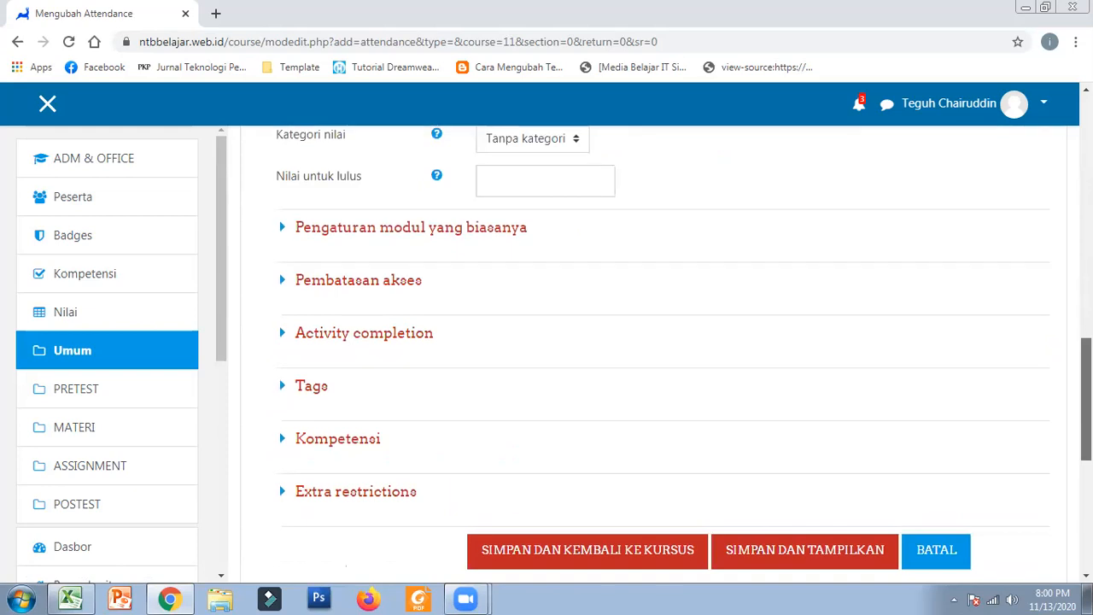
left_click(834, 567)
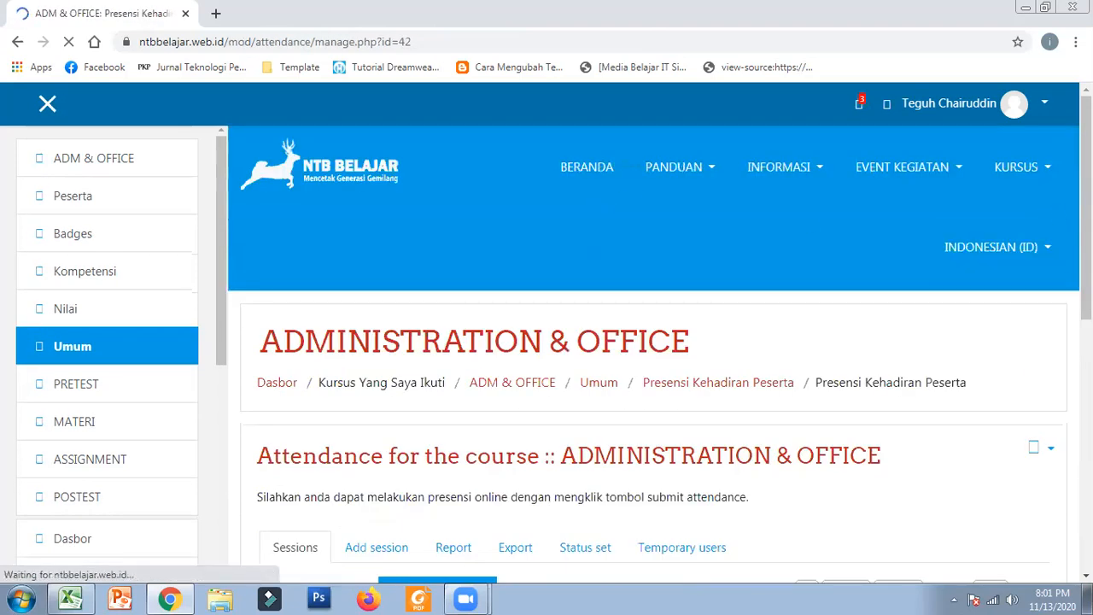
- Start a new attendance session dated 16 November 2020, running from 08:00 to 10:00
scroll(511, 338, "down", 3)
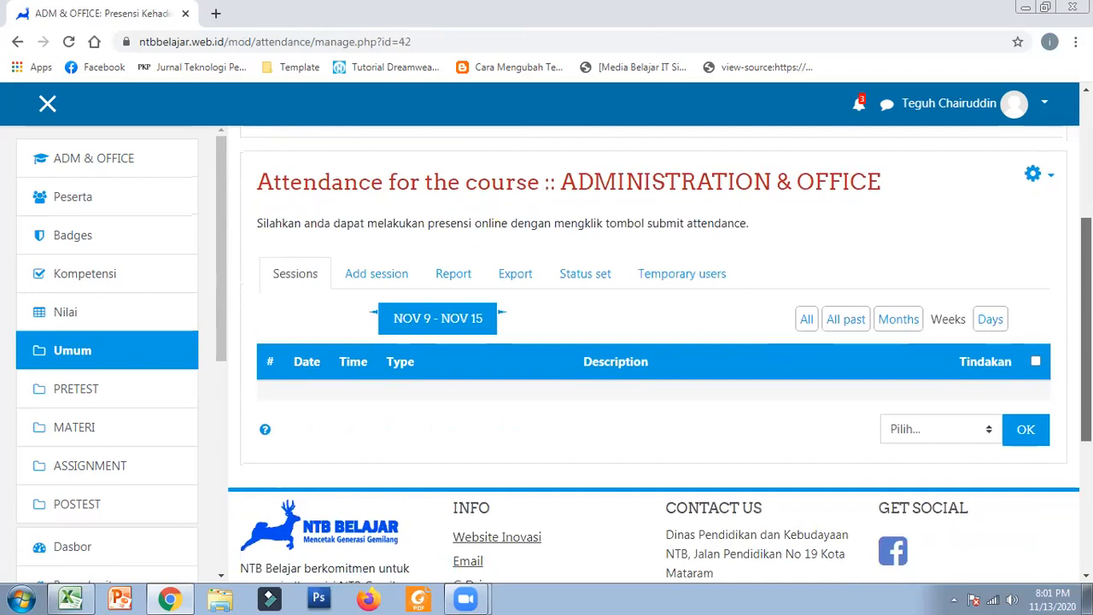
left_click(372, 280)
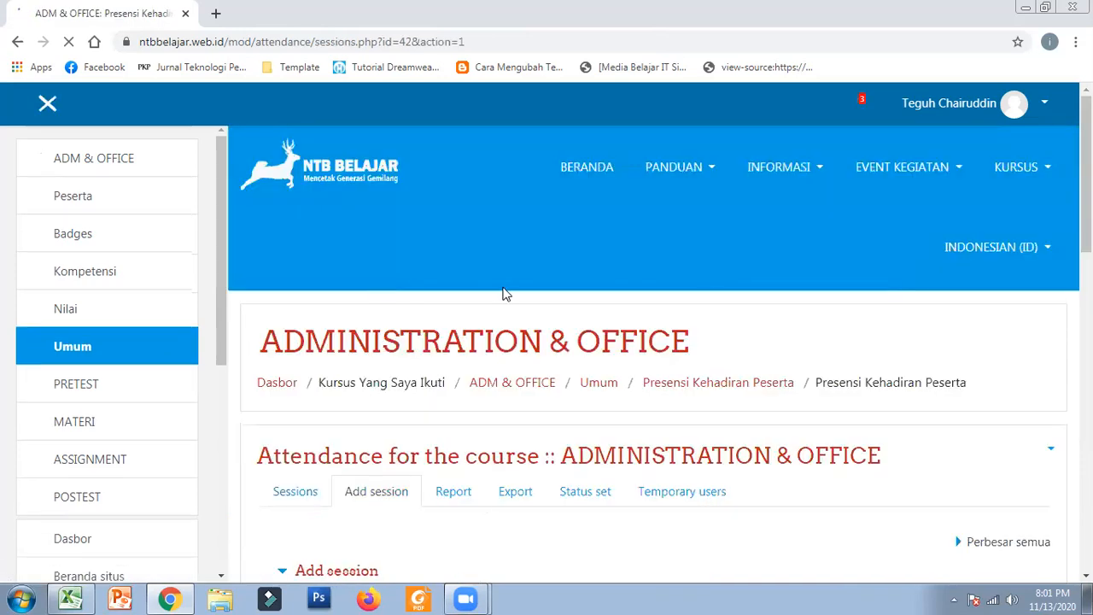
left_click_drag(1085, 193, 1086, 332)
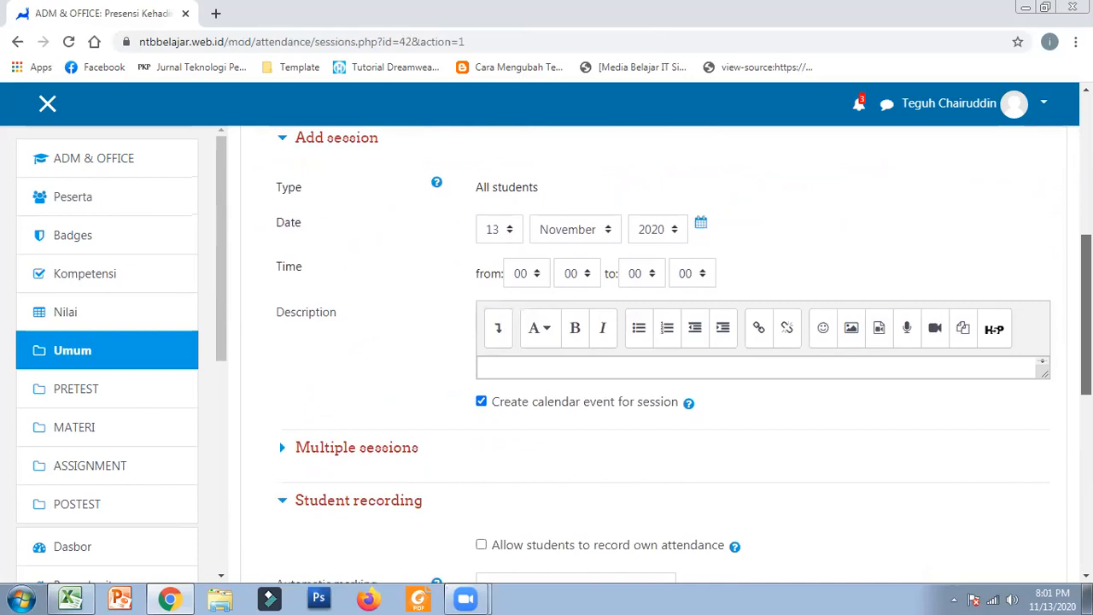
left_click(504, 237)
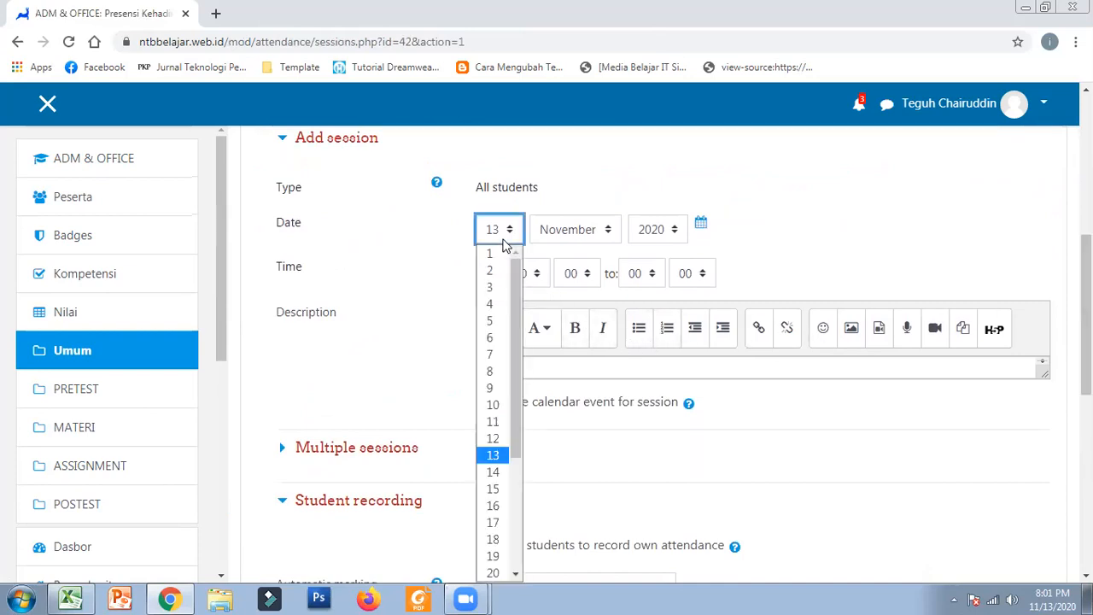
left_click(498, 506)
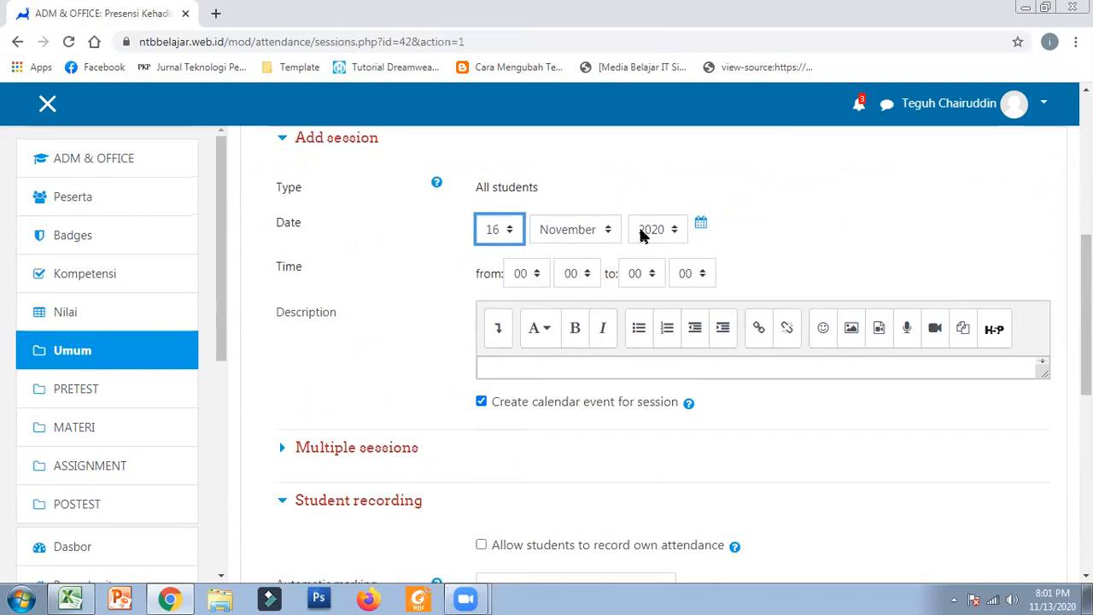
left_click(540, 275)
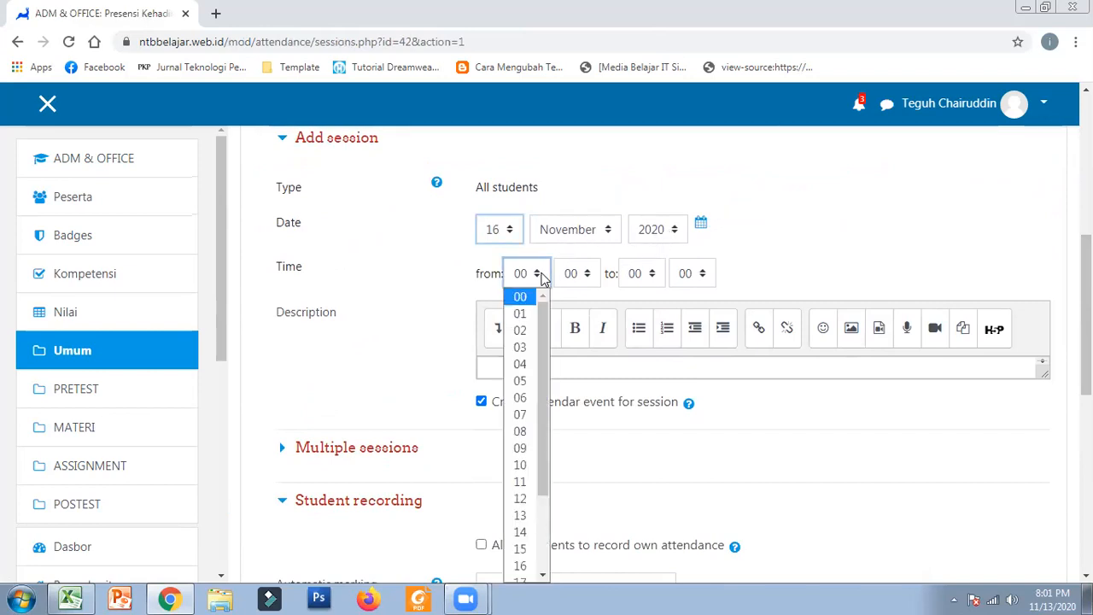
left_click(519, 430)
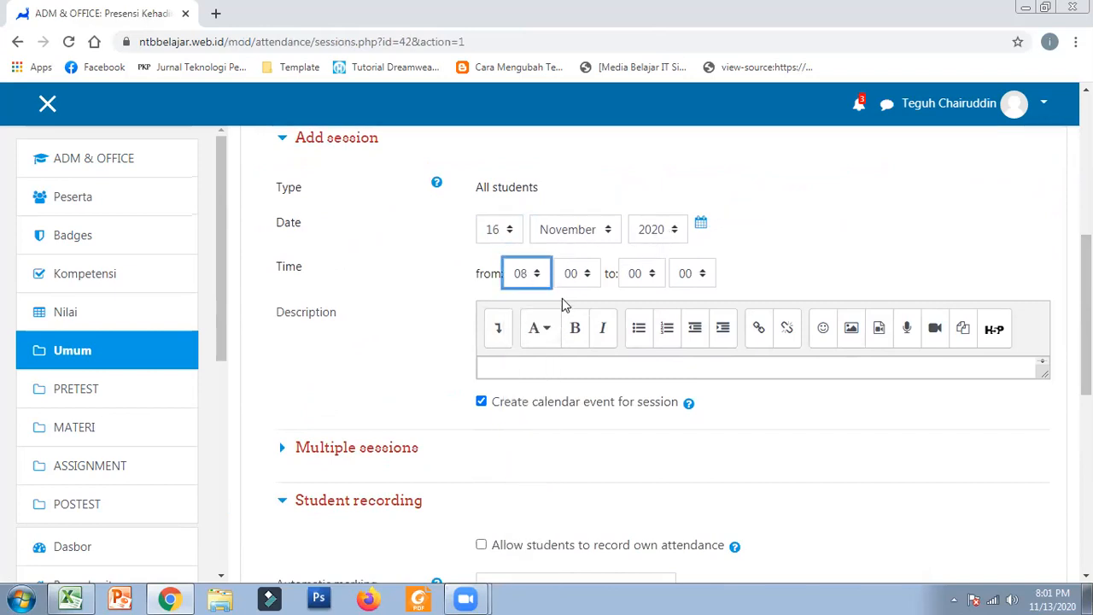
left_click(652, 274)
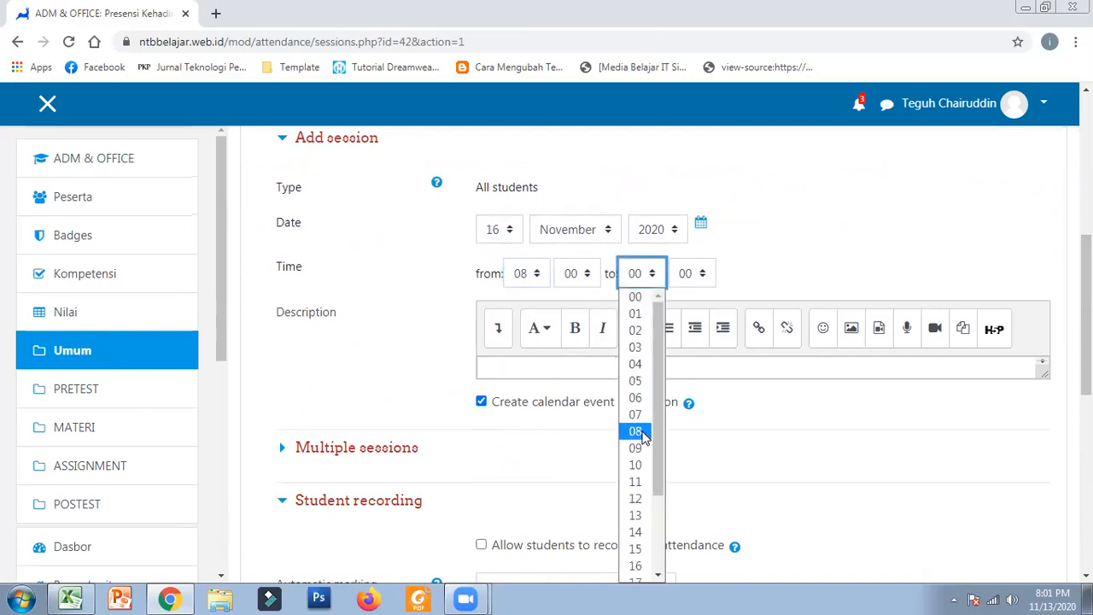
key("Escape")
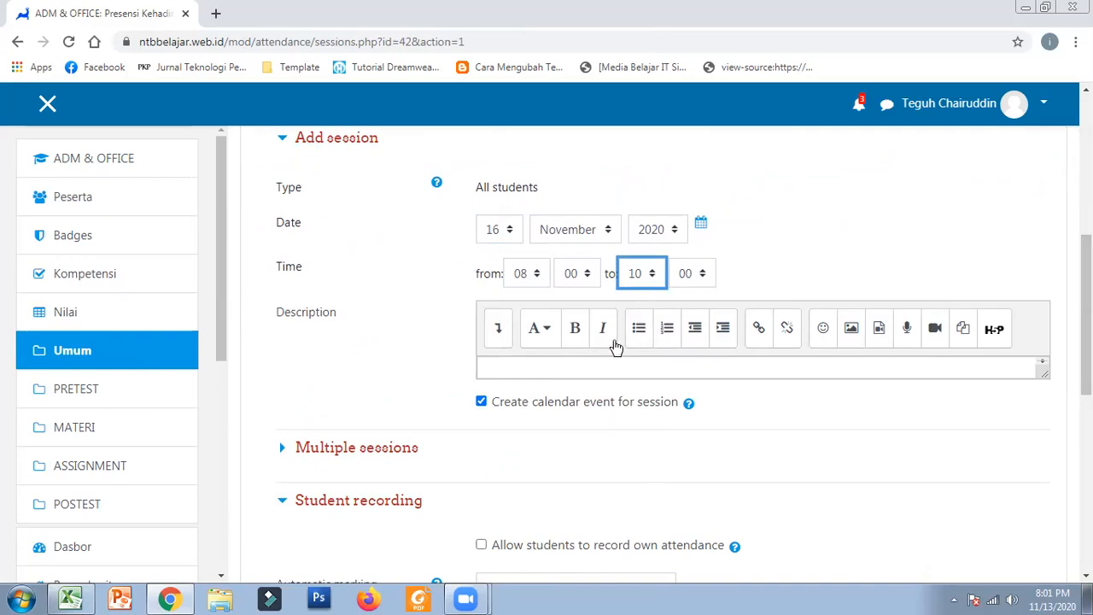
- Allow students to record their own attendance and add the session
scroll(1082, 316, "down", 2)
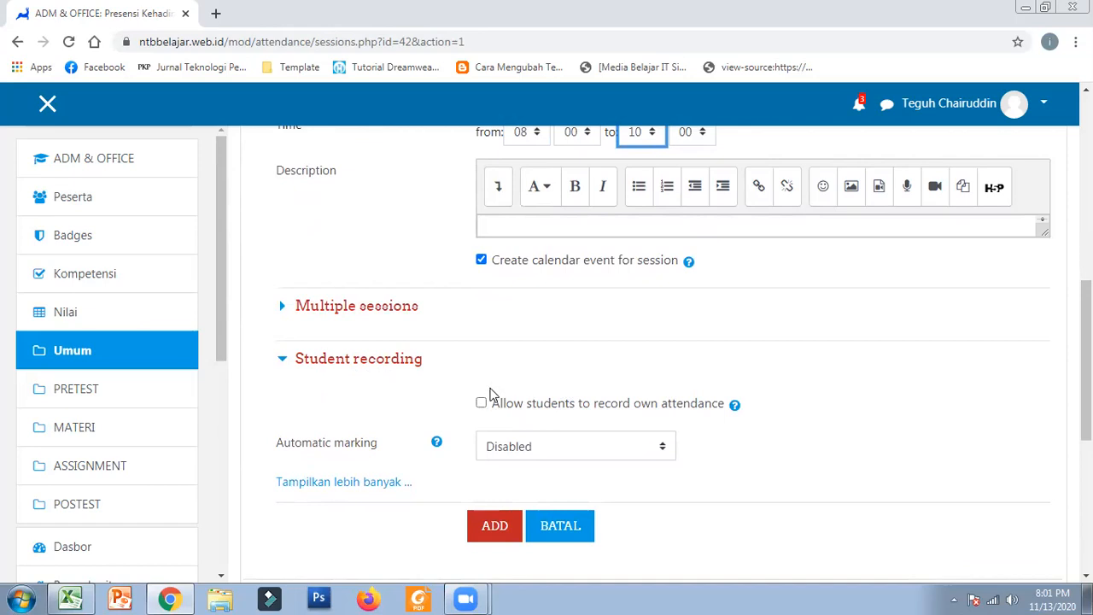
left_click(482, 403)
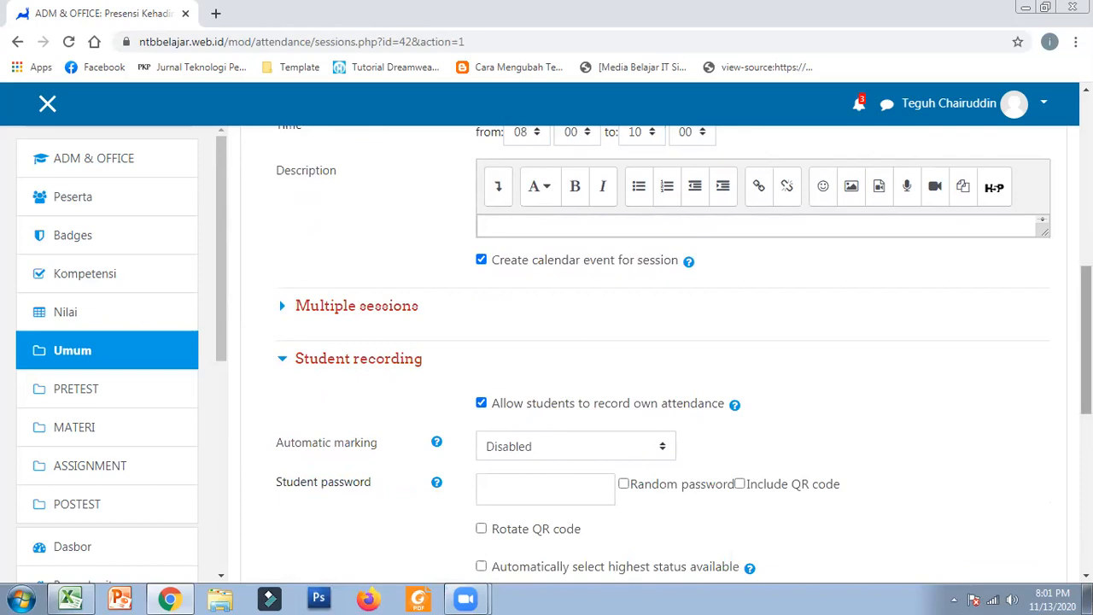
scroll(1086, 341, "down", 2)
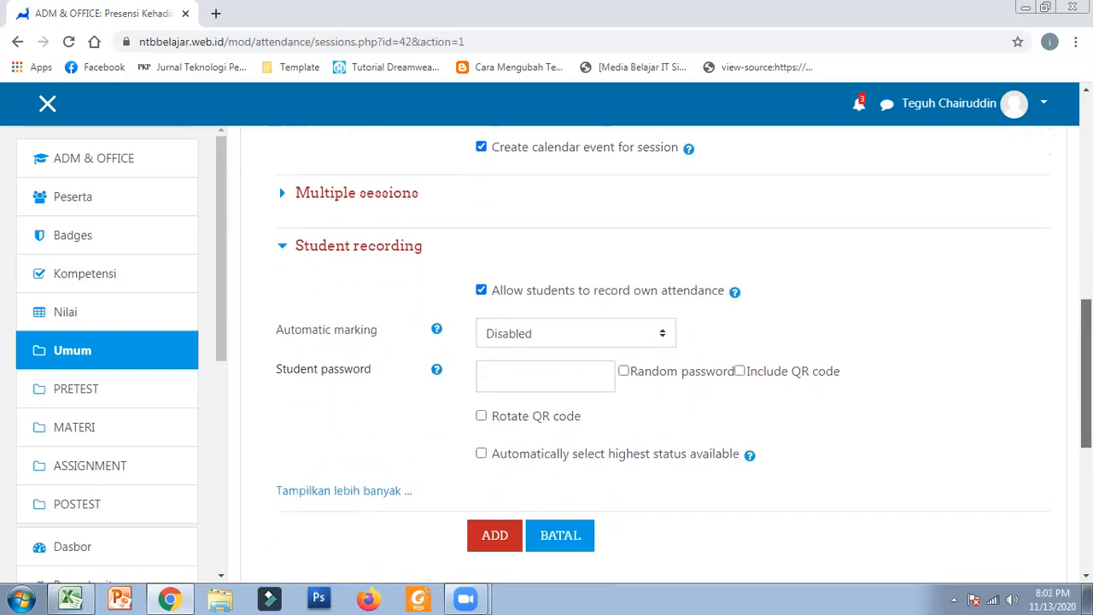
scroll(659, 356, "down", 2)
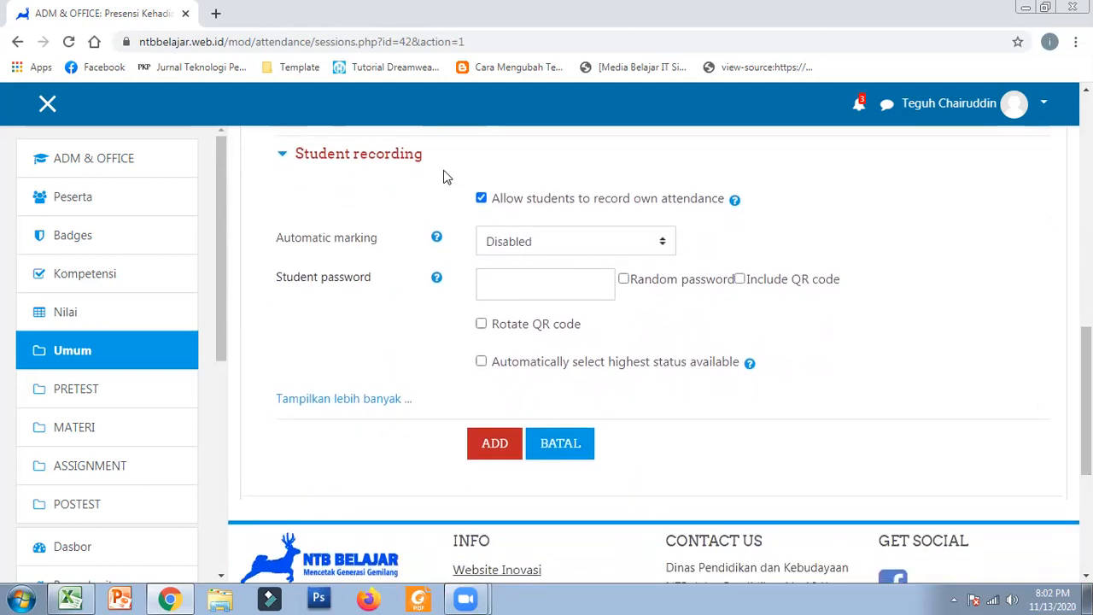
left_click(494, 443)
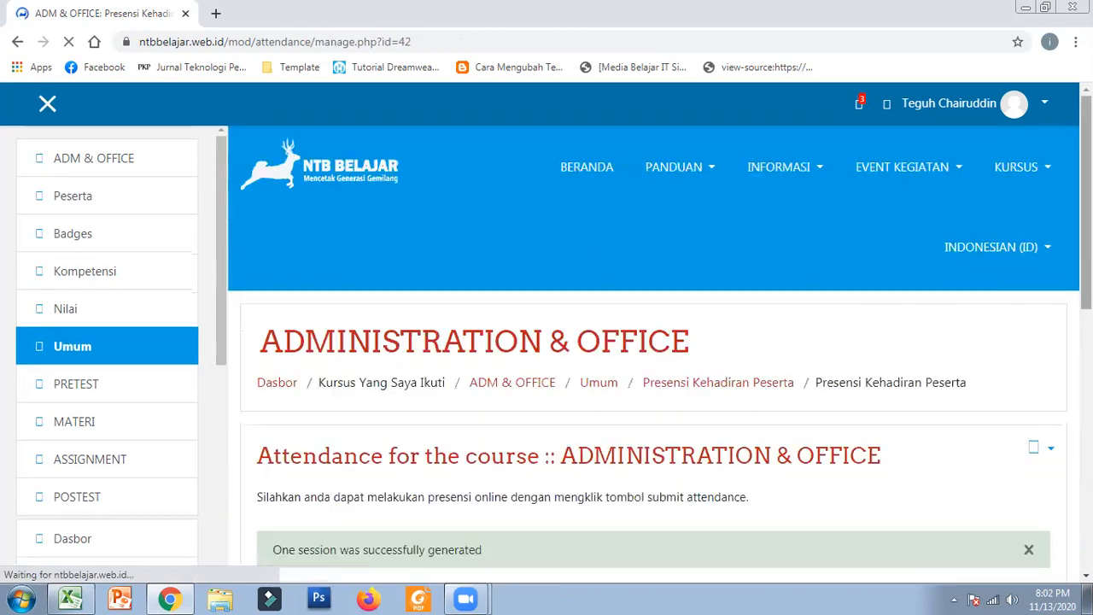
- Review the attendance session list and return to the ADM & OFFICE course page to check the Presensi Kehadiran Peserta activity
scroll(653, 342, "down", 3)
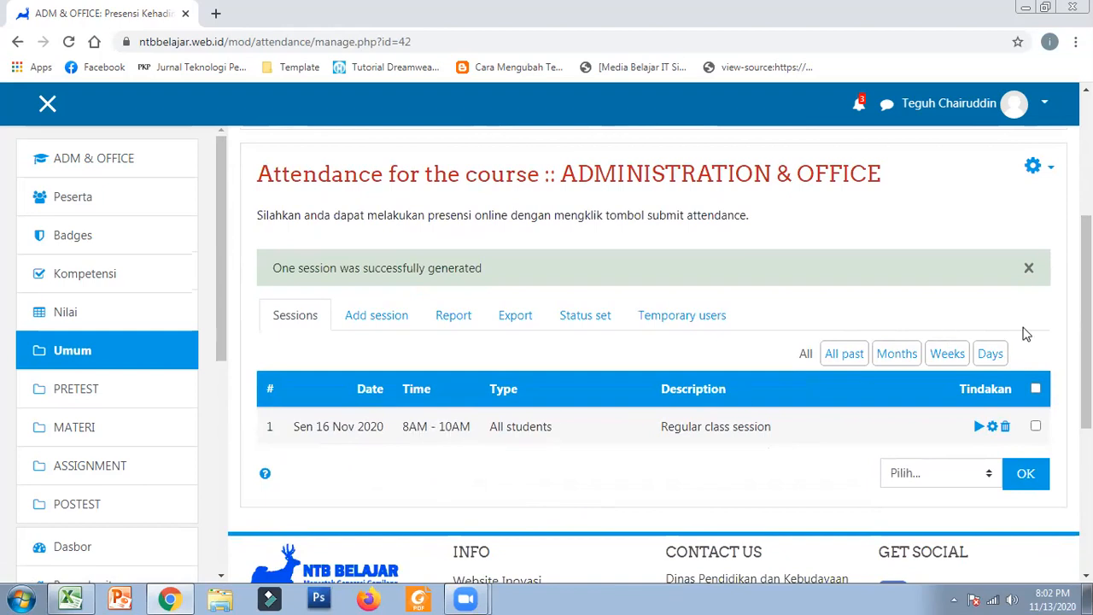
scroll(1086, 333, "down", 2)
scroll(653, 354, "down", 2)
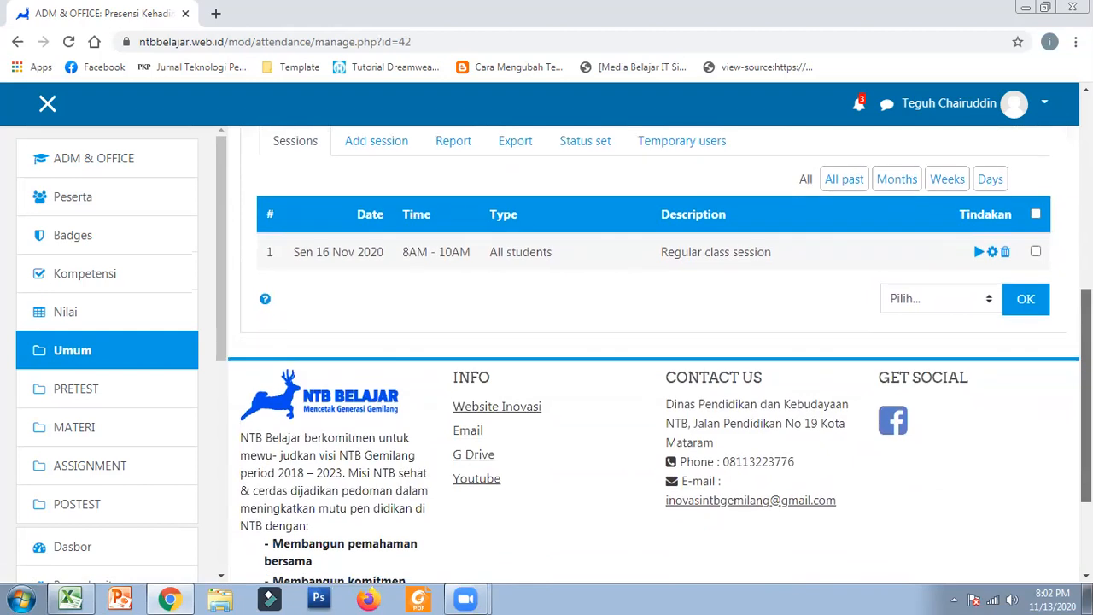
scroll(1010, 328, "up", 3)
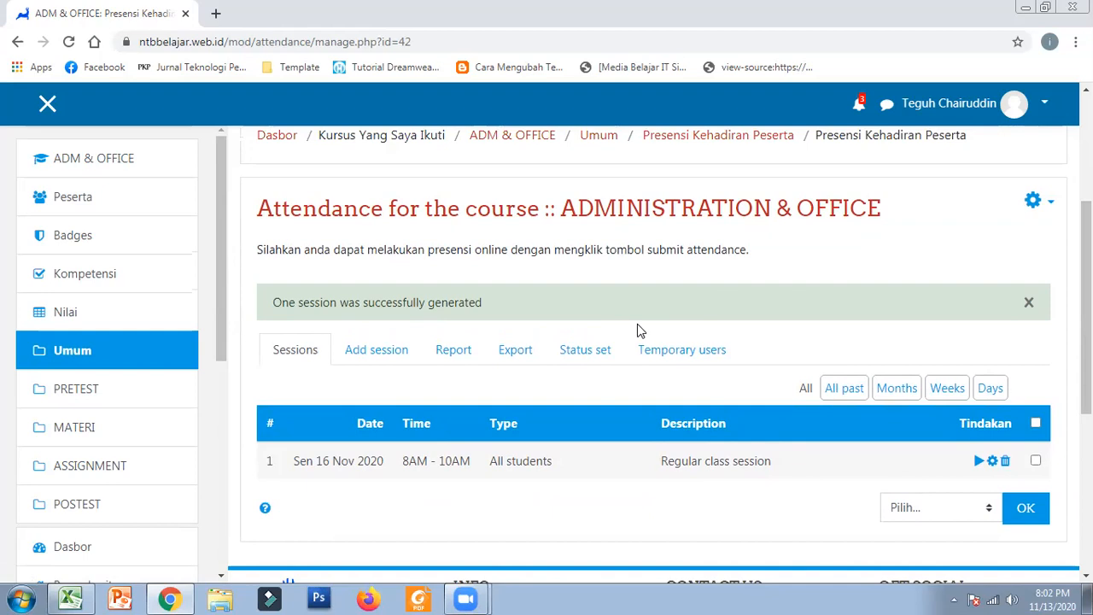
left_click(168, 162)
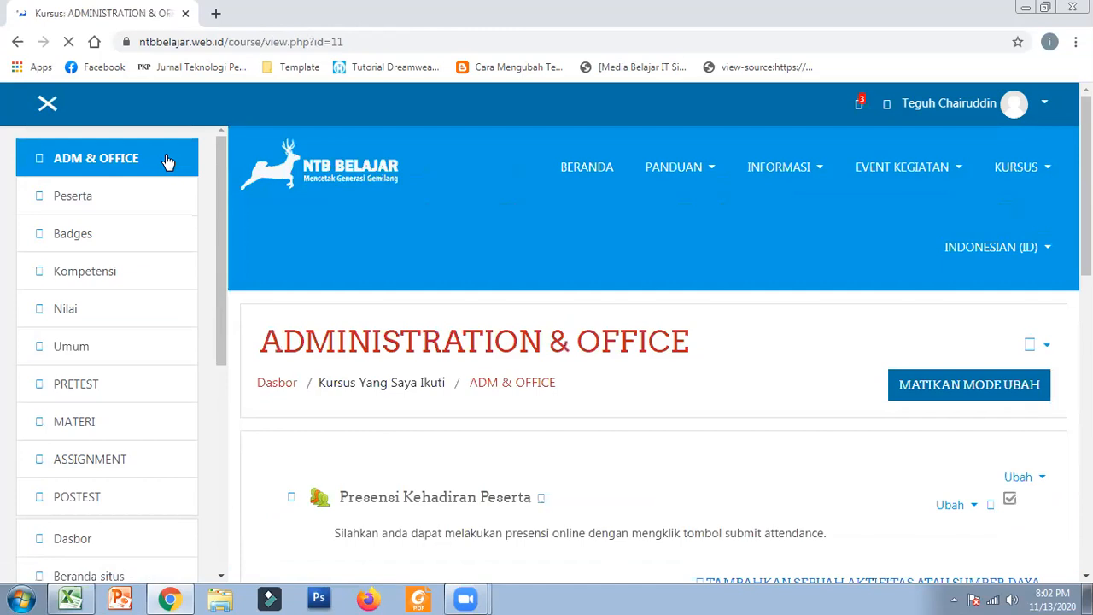
scroll(653, 341, "down", 3)
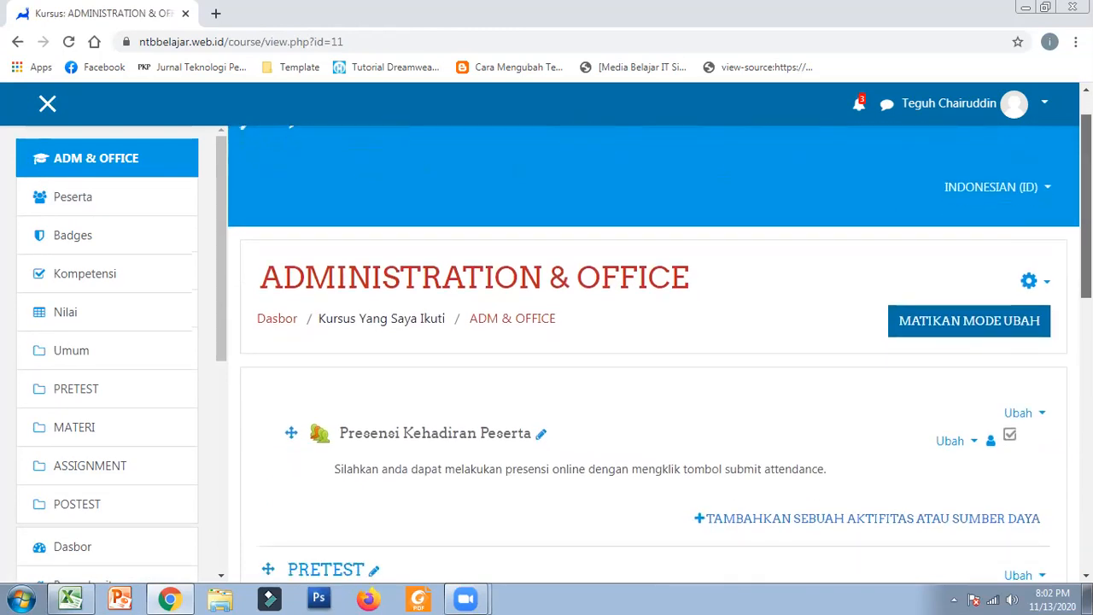
scroll(654, 341, "up", 3)
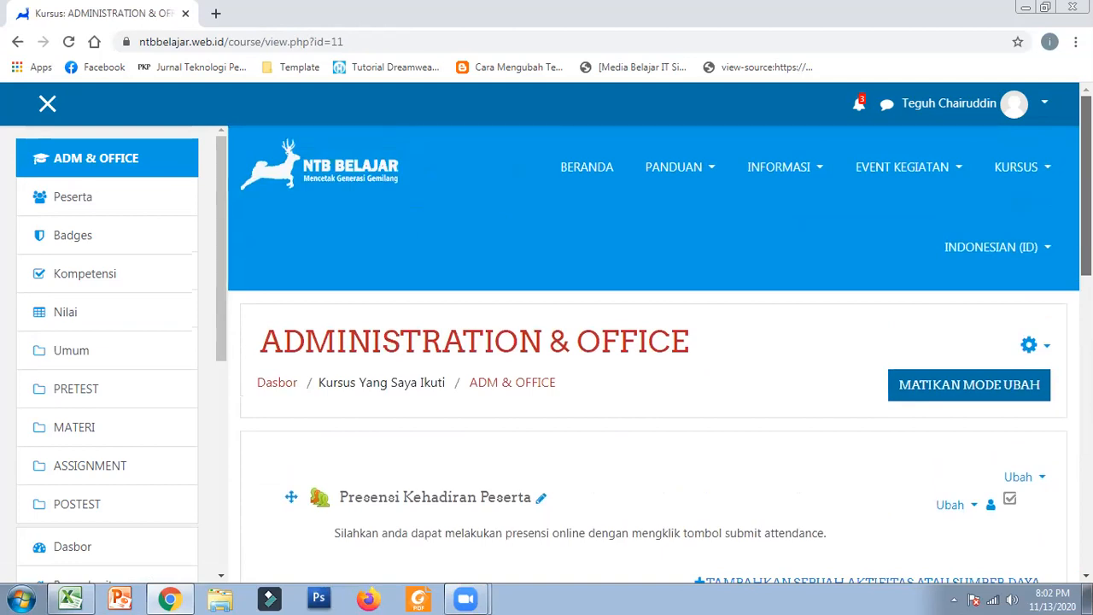
- Add a new Kuis activity to the PRETEST section of the course
scroll(659, 341, "down", 2)
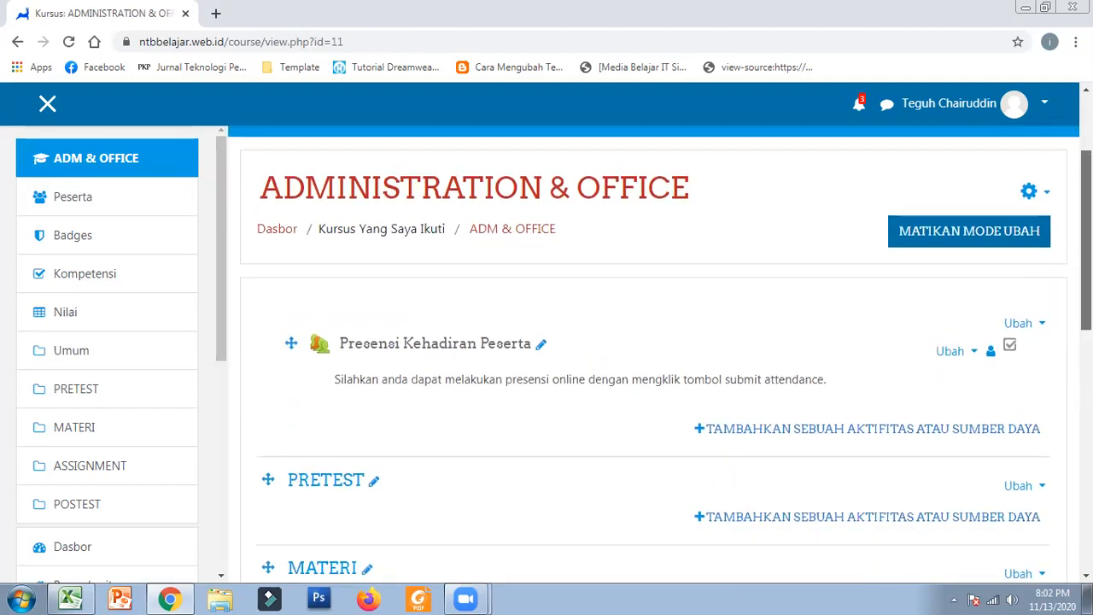
scroll(1011, 273, "down", 2)
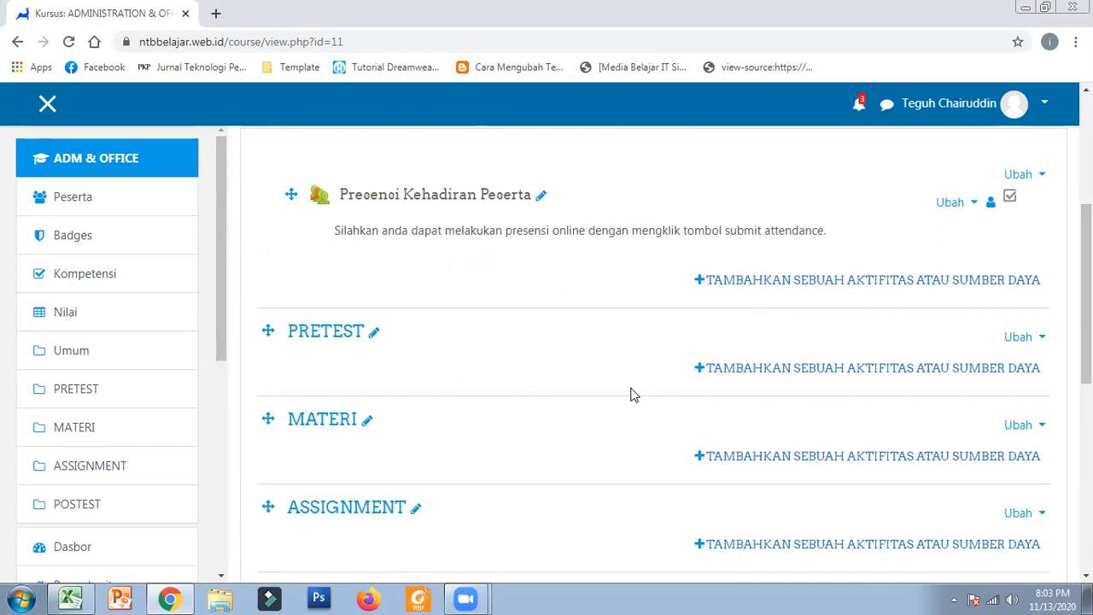
left_click(790, 376)
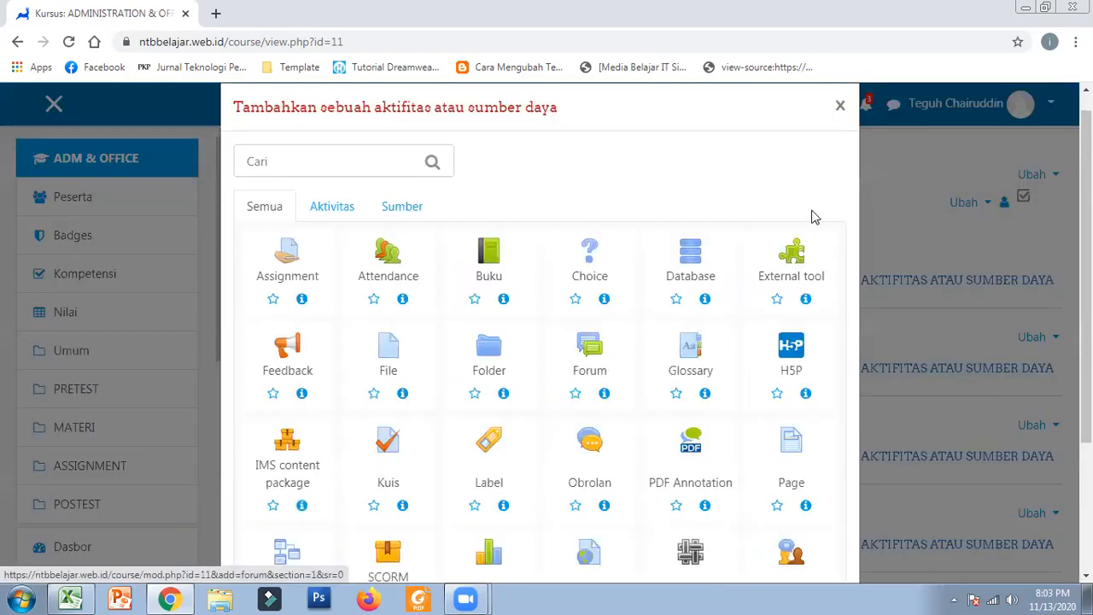
left_click(386, 456)
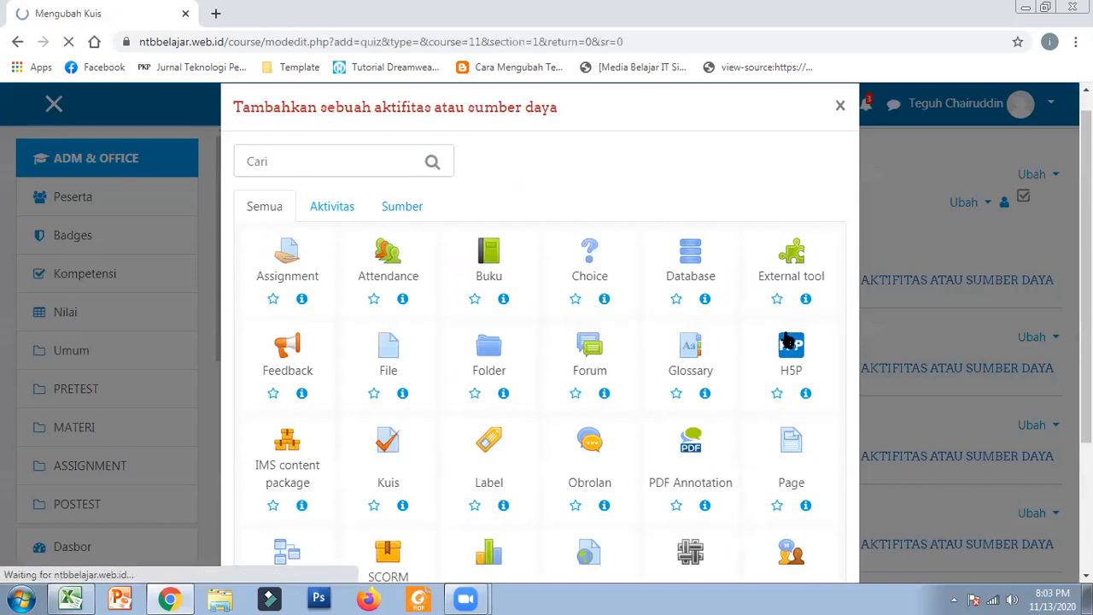
scroll(734, 342, "down", 4)
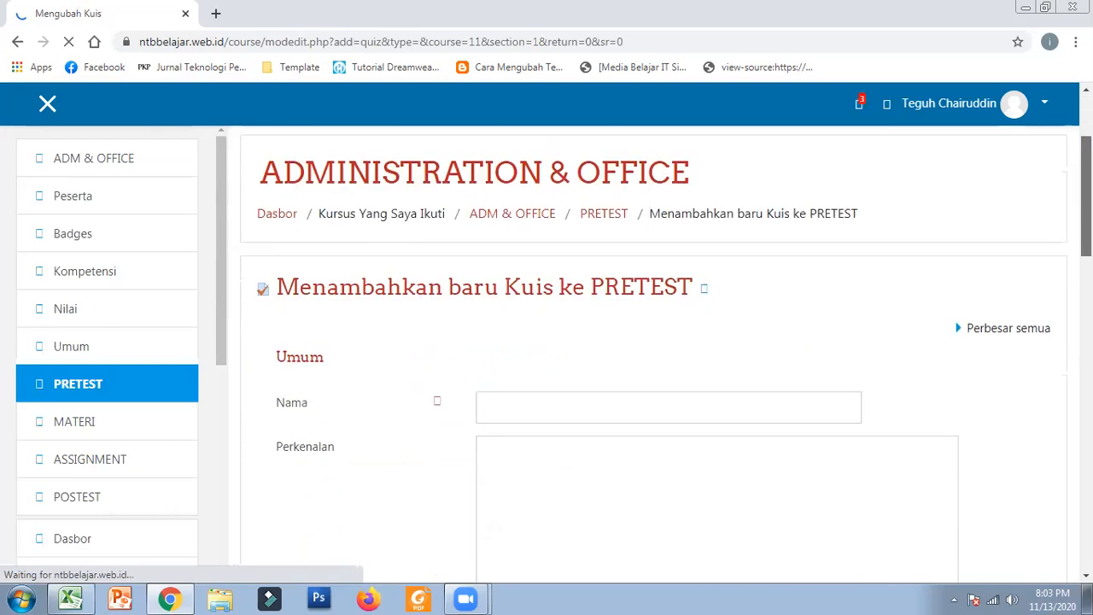
- Name the quiz "Pretest Administration and Office"
left_click(611, 245)
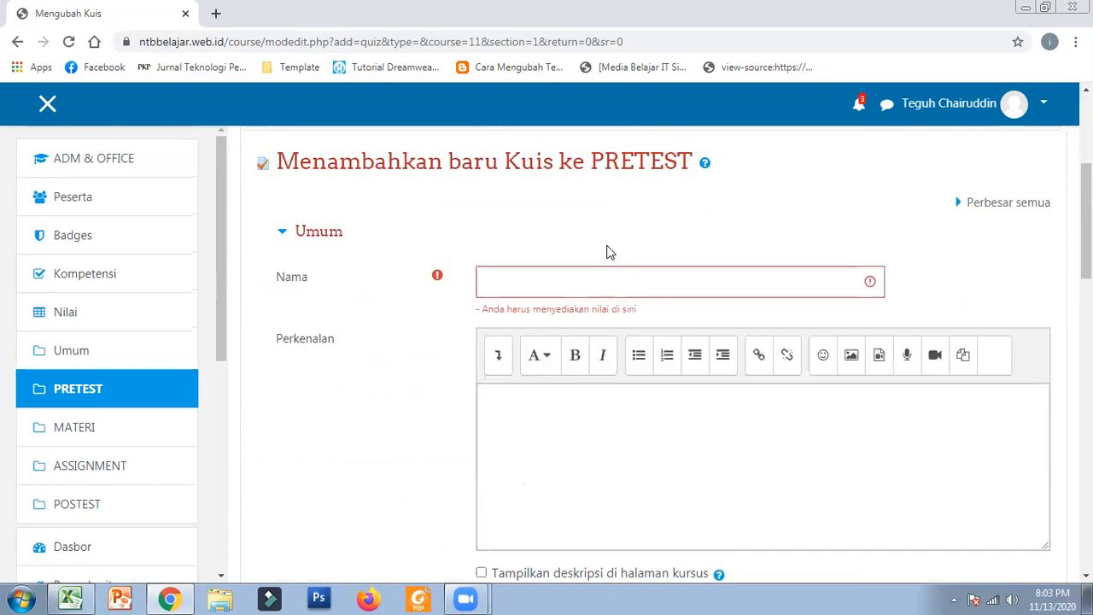
left_click(529, 274)
type("Pretest")
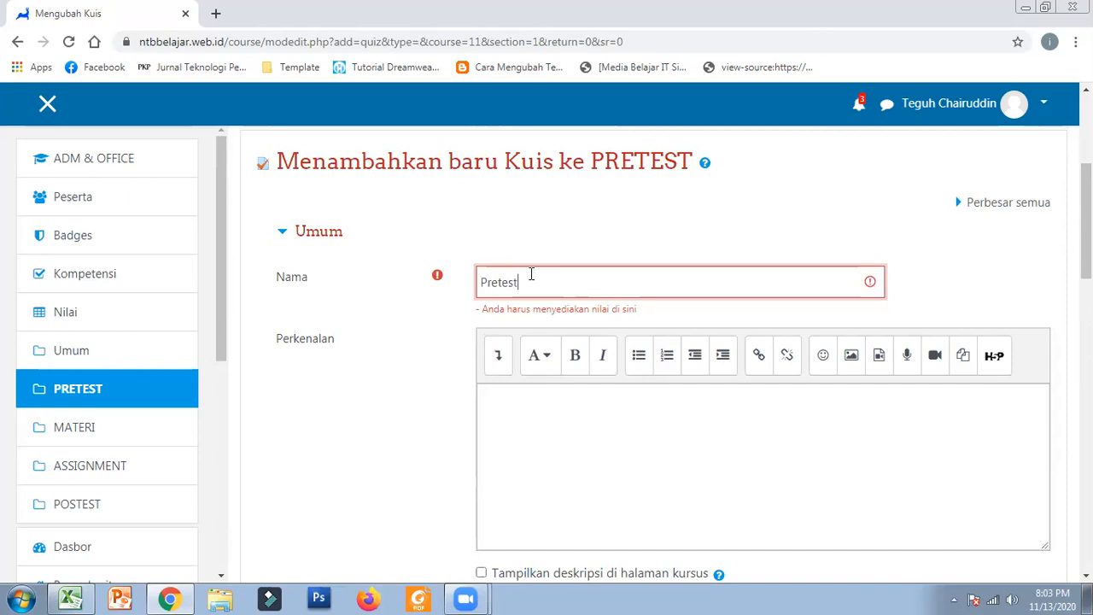
type(" Admin")
type("us")
key("BackSpace")
key("BackSpace")
type("us")
key("BackSpace")
type("stration")
type(" and ")
type("O")
type("f")
type("fiv")
type("ce")
- Begin the quiz introduction (Perkenalan) with "Sebelum menjawab pretest ada beberapa hal yang harus diperhatikan sebagai berikut:"
left_click(579, 401)
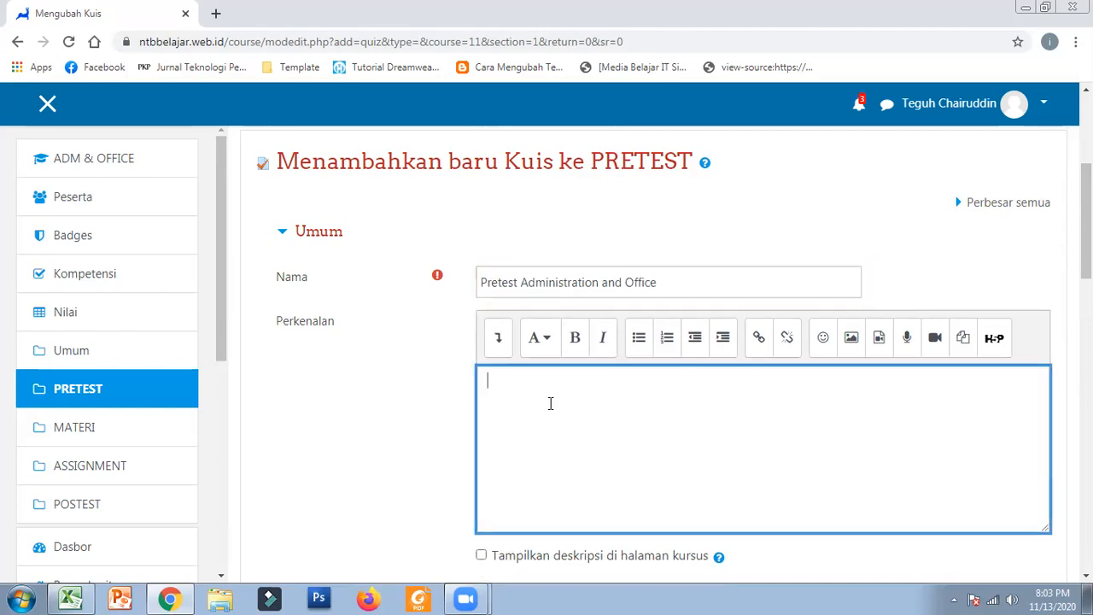
scroll(654, 350, "down", 1)
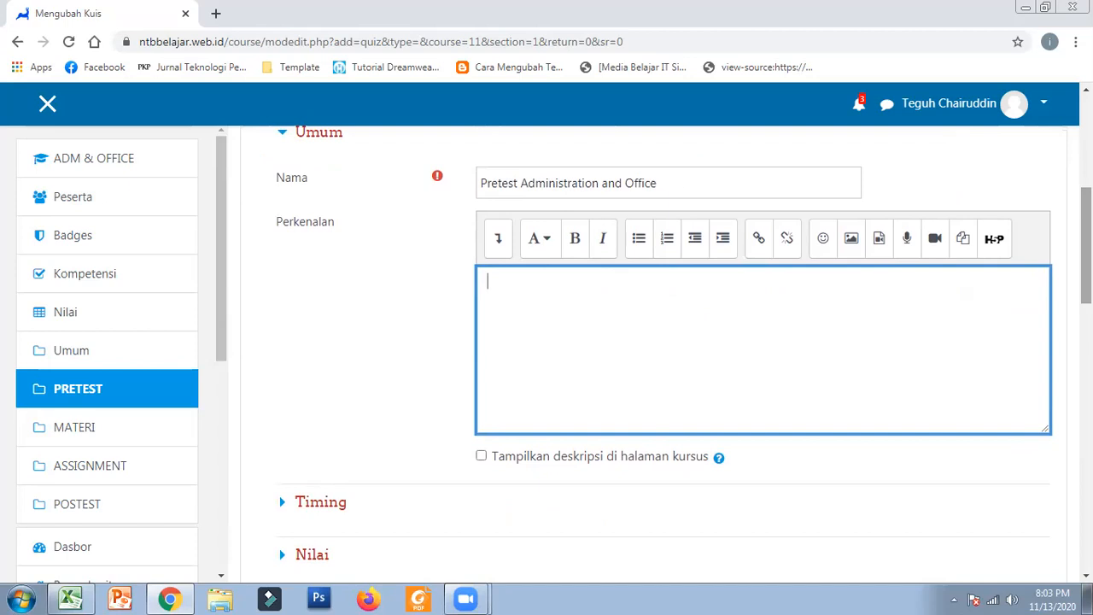
type("Sebelum menjawab ")
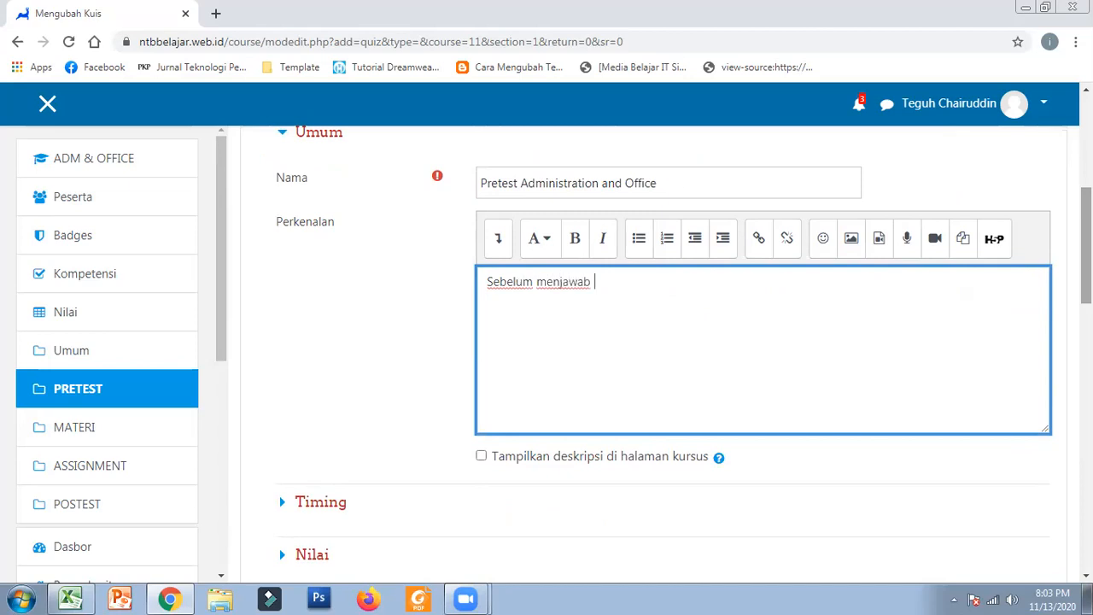
type("pretest ada be")
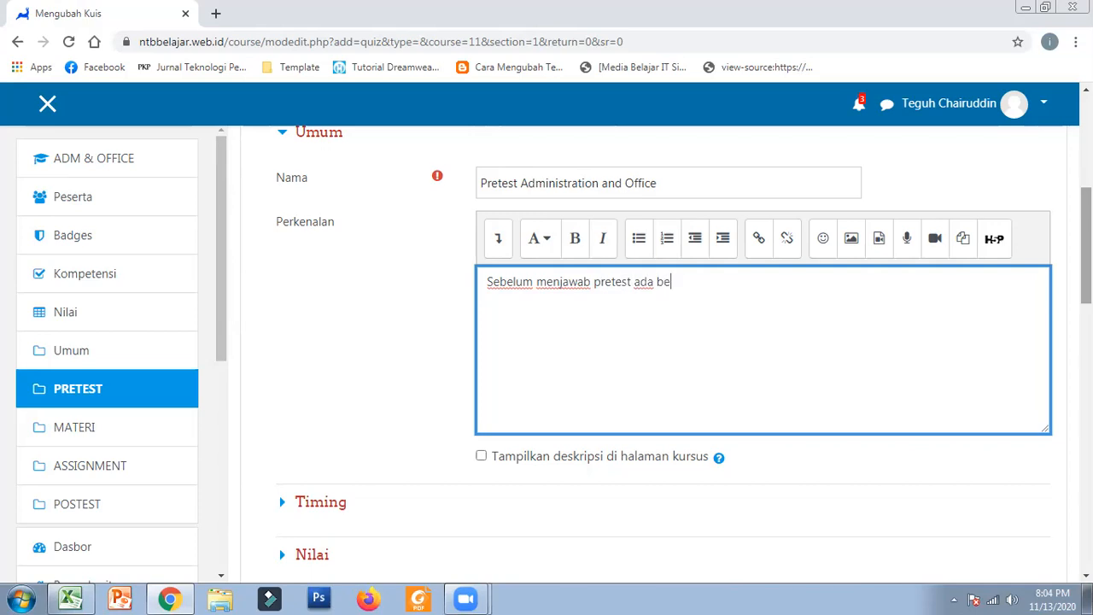
type("berapa ga")
key("BackSpace")
type("hal yan")
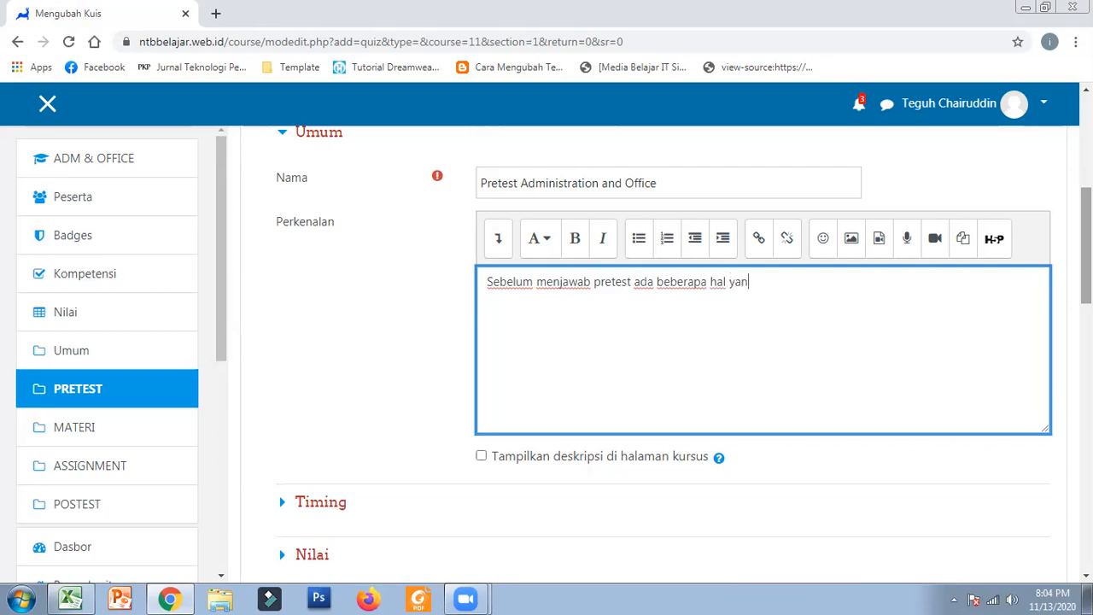
type("g harus diperhatikan s")
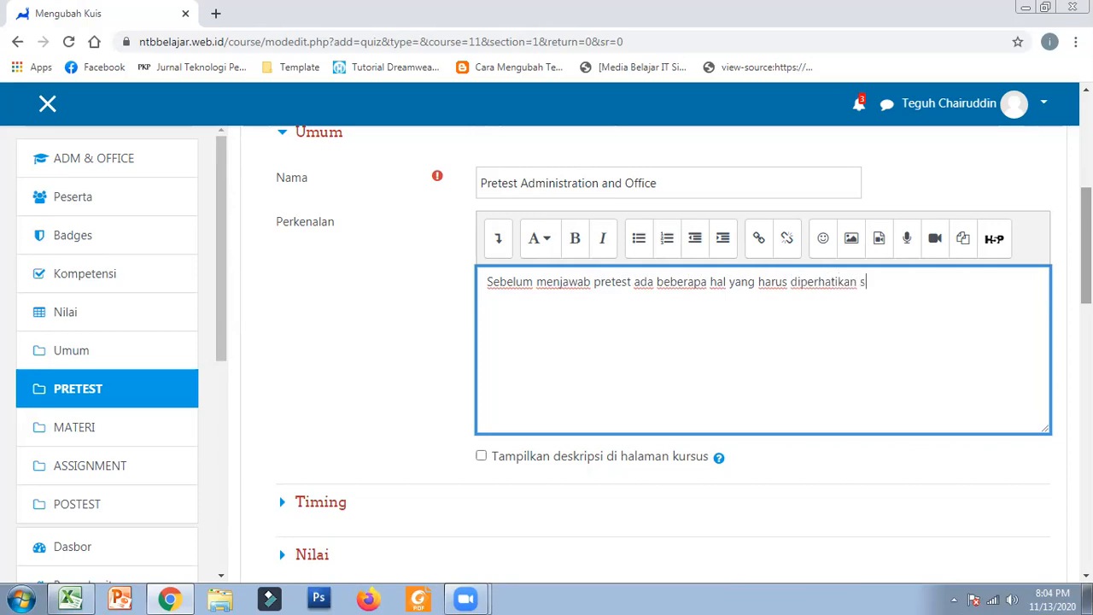
type("ebagai berikut:")
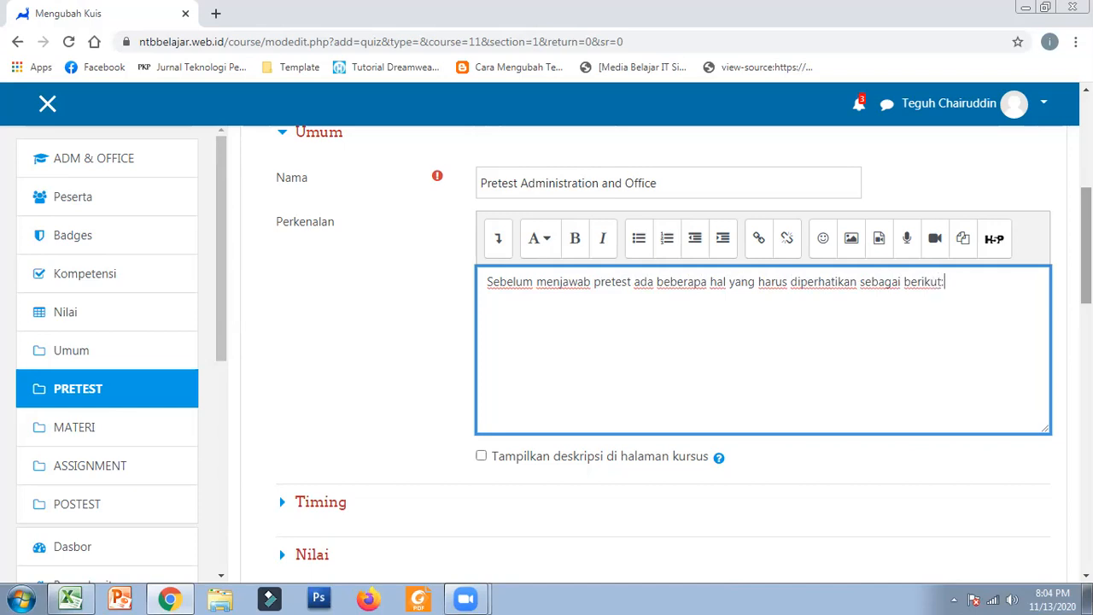
- Add the first point to the quiz introduction: "1. Durasi pengerjaan pretest selama 60 menit"
type("1. Durasi pem")
key("BackSpace")
type("ngerjaan")
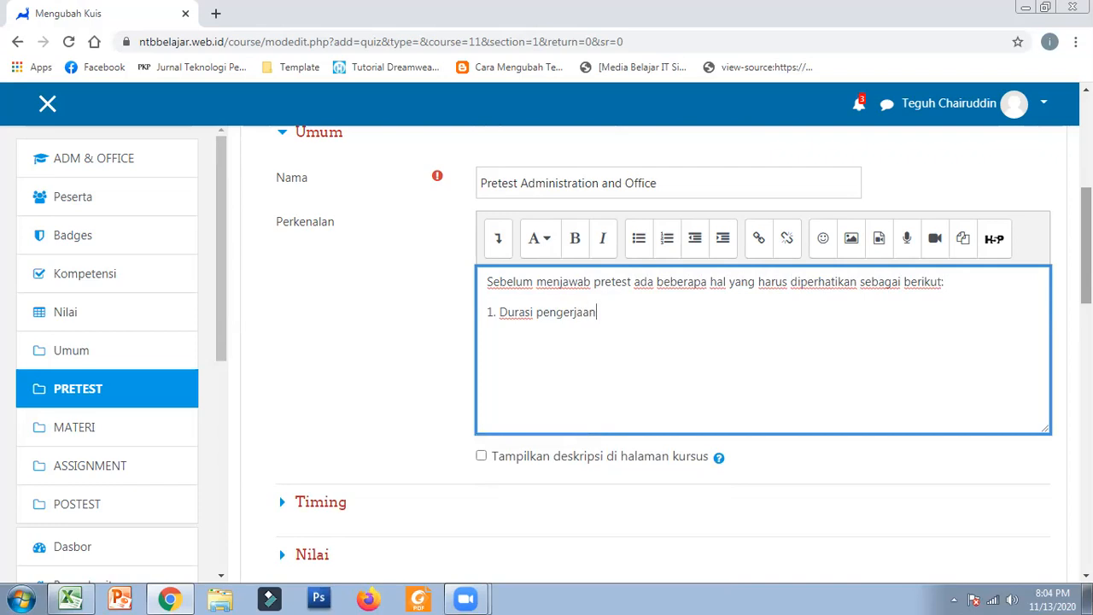
type(" pretest sebanyak")
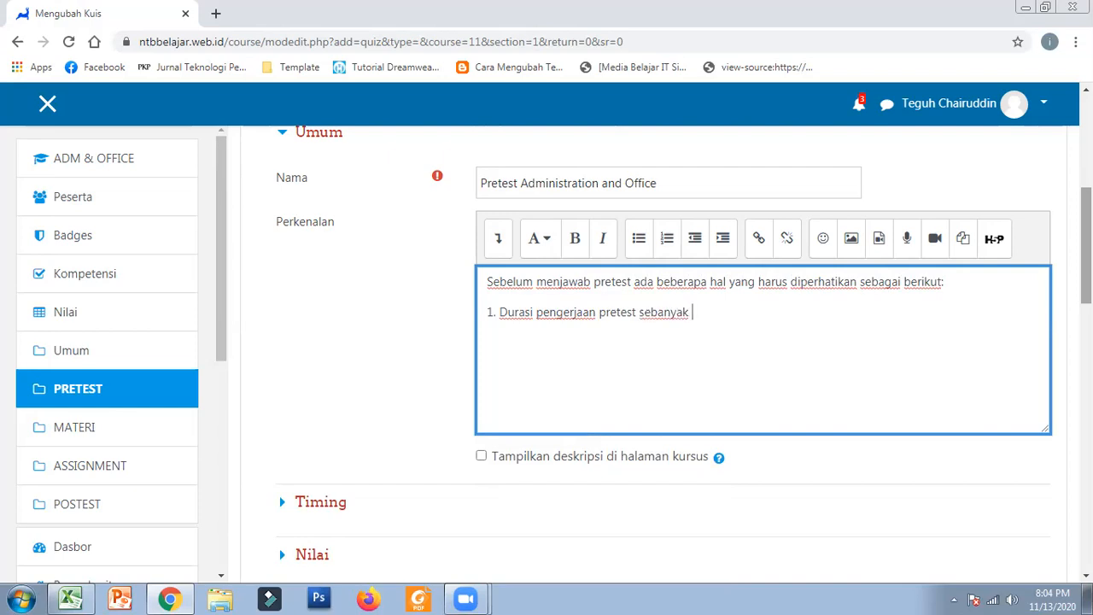
key("BackSpace")
key("BackSpace")
key("BackSpace")
key("BackSpace")
key("BackSpace")
key("BackSpace")
key("BackSpace")
key("BackSpace")
type("selama 60 menit")
- Add the second point to the introduction: "2. Kesempatan untuk menjawab pretest diberikan 3 kali dengan mengambil skor tertinggi"
key("Return")
type("2. Kesemap")
key("BackSpace")
key("BackSpace")
type("pate")
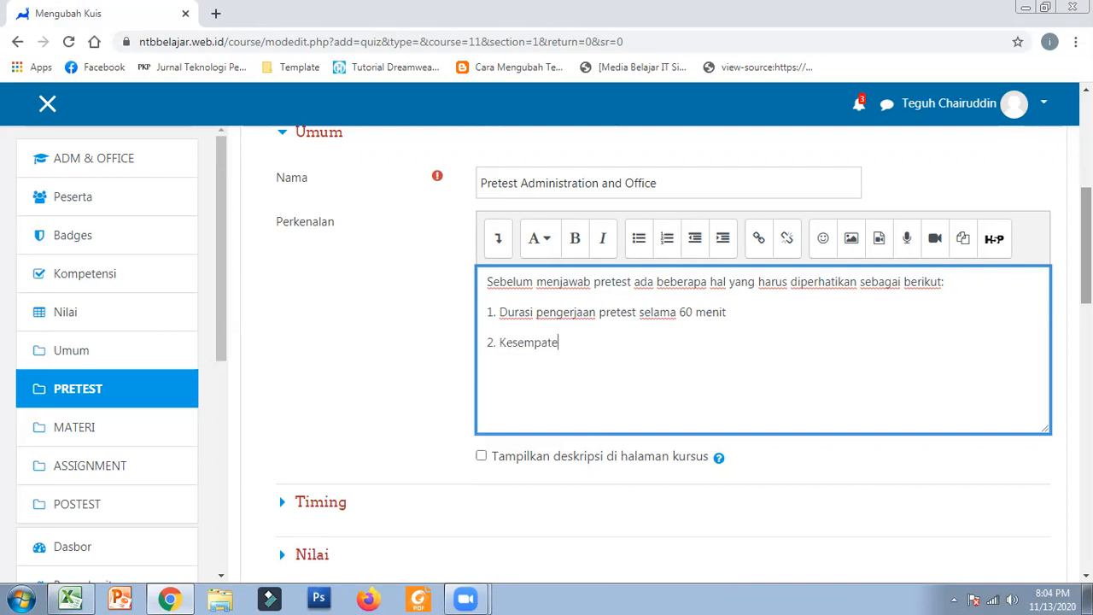
type("n untuk")
type(" mem")
key("BackSpace")
type("njawab")
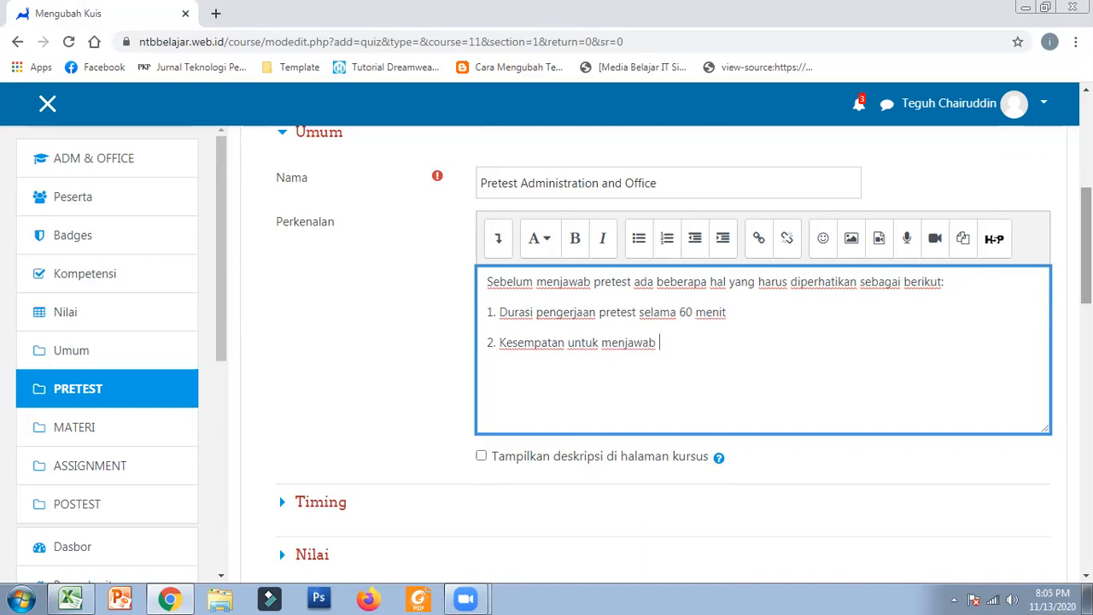
type("soal")
key("BackSpace")
key("BackSpace")
key("BackSpace")
type("pretest diberikan 3 ka")
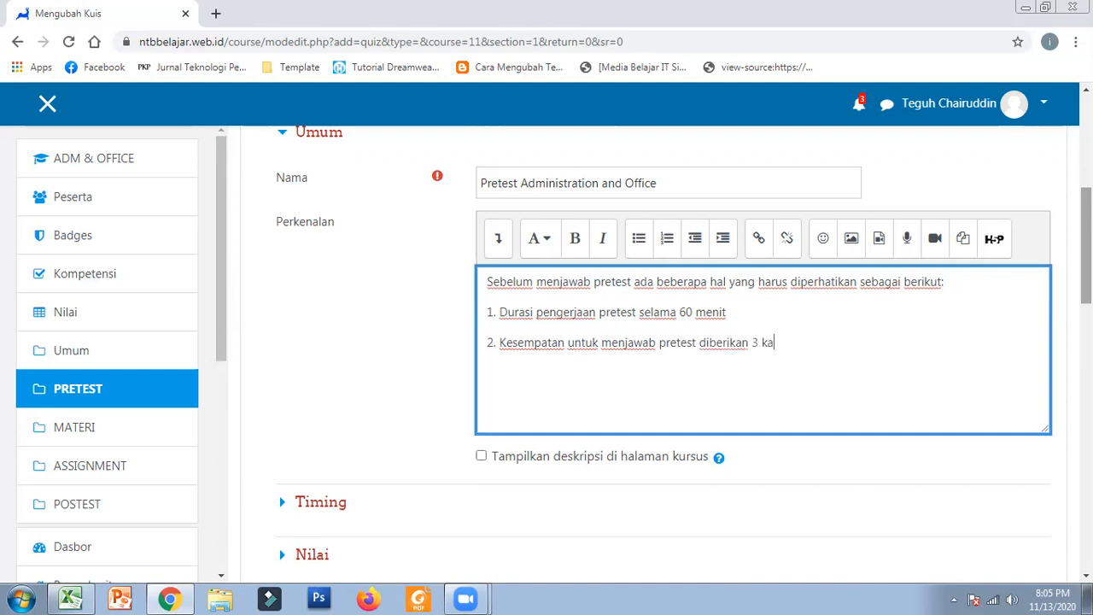
type("li dengan mengab")
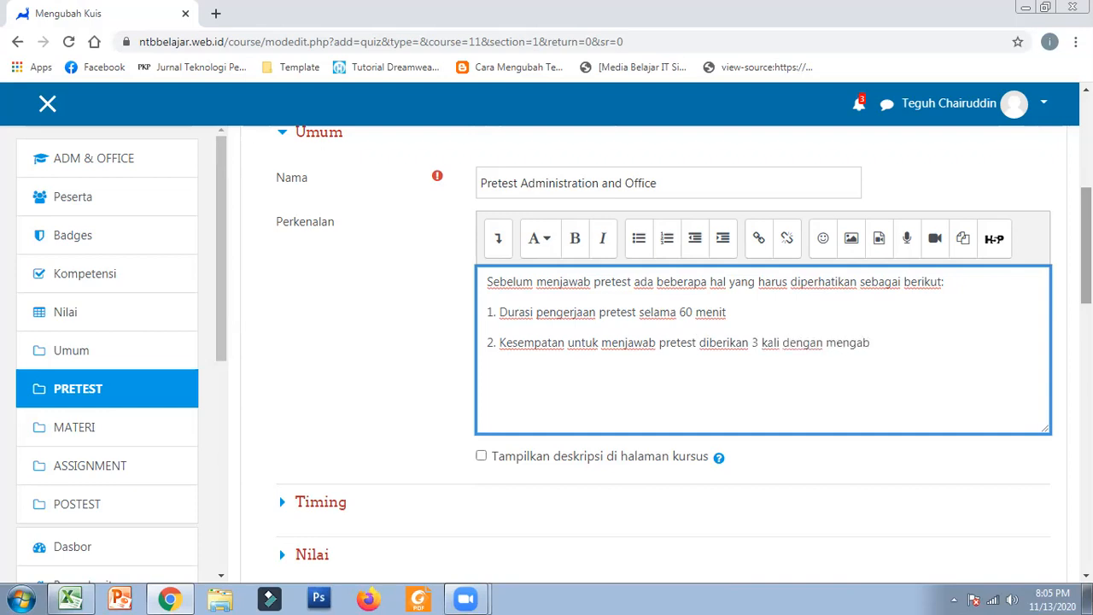
key("BackSpace")
type("mbil skor")
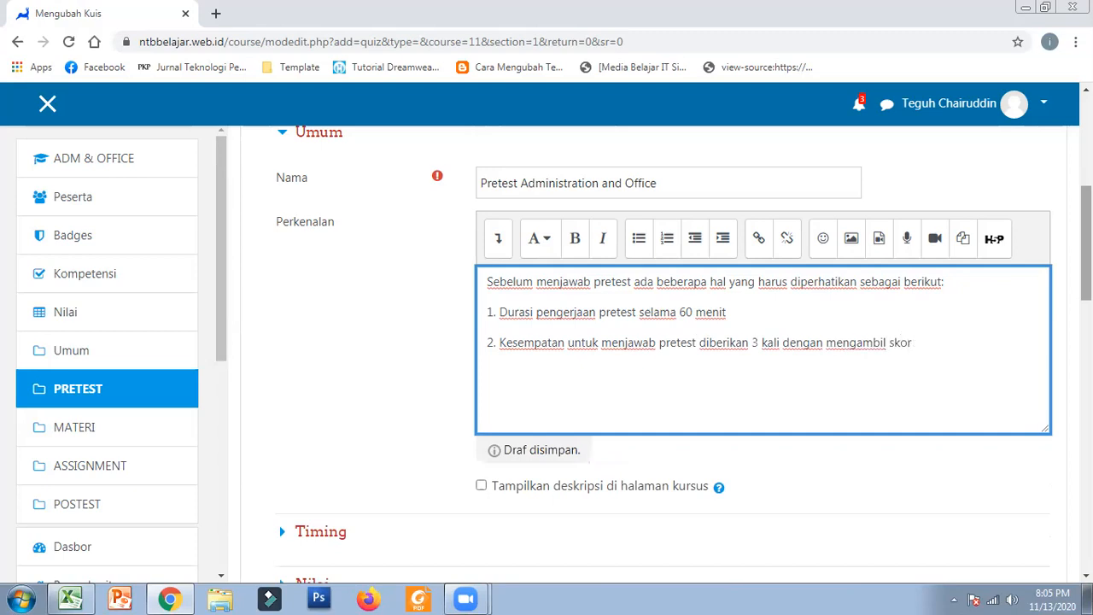
type(" tertub")
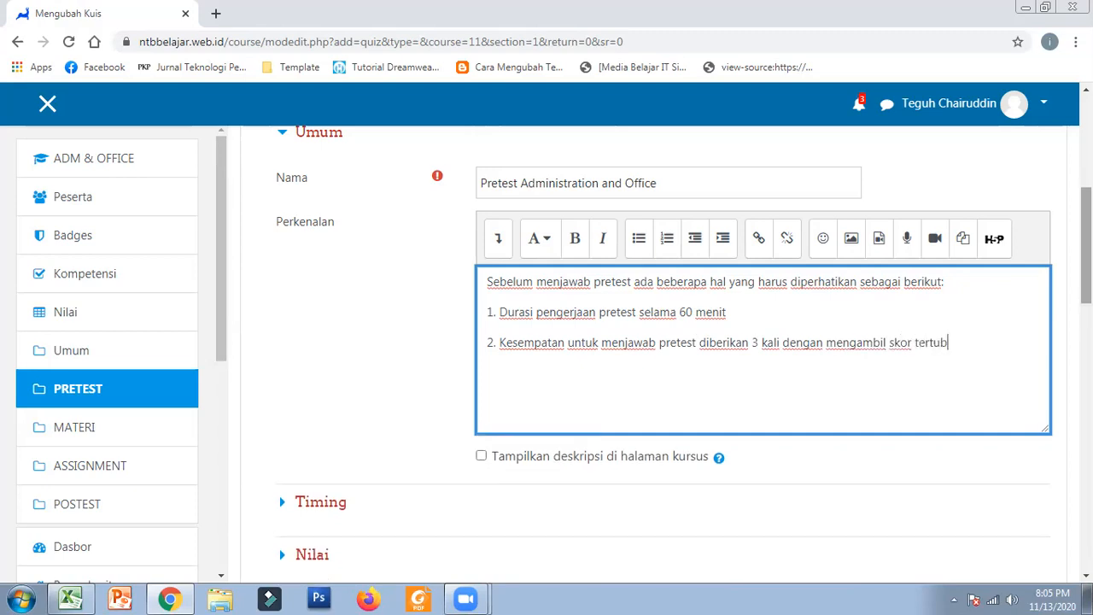
key("BackSpace")
key("BackSpace")
type("inggi")
- Add the third point to the introduction: "3. Pretest akan muncul pada Hari Senin, 16 Nopember Pukul 08.00-10.00 WITA"
key("Return")
type("3. Pretest akanm")
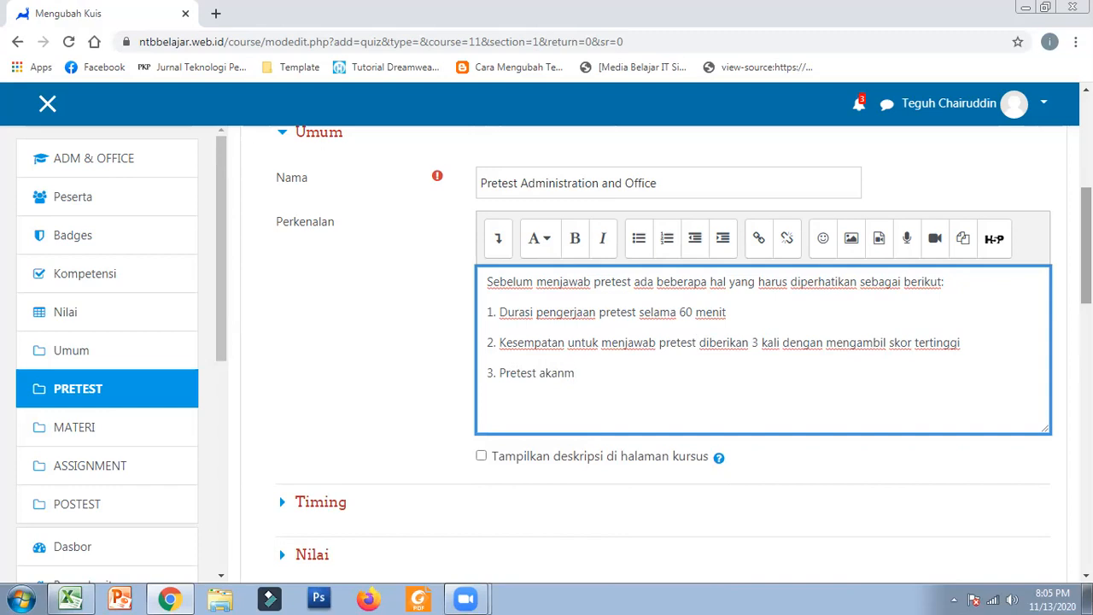
key("BackSpace")
type("muncul")
key("BackSpace")
type("l pada")
type("ari seni")
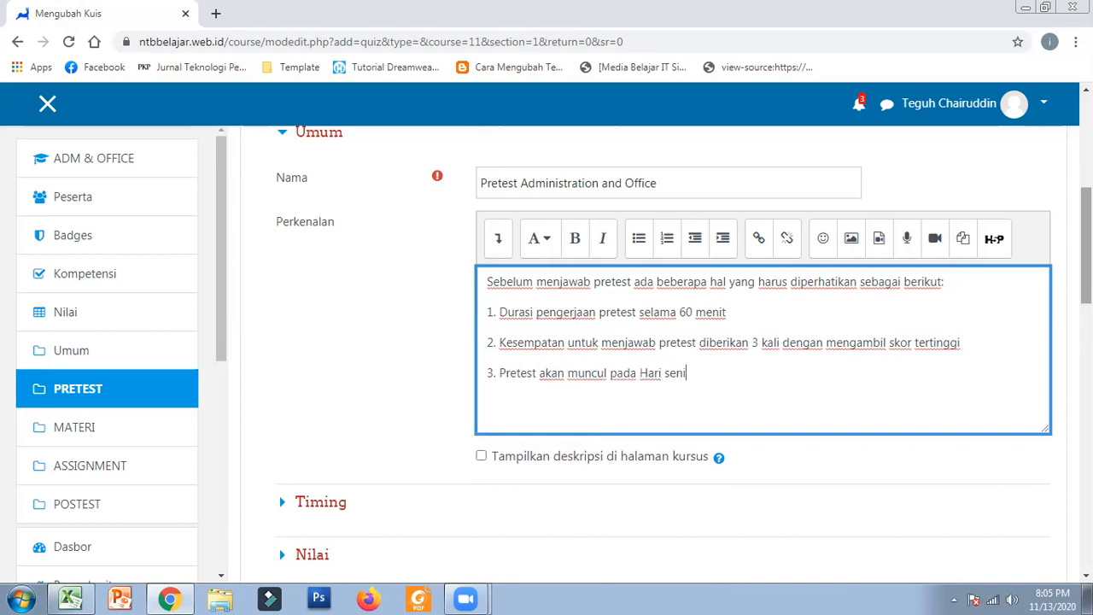
key("BackSpace")
key("BackSpace")
type("Senin, 16 Nopember Pukul ")
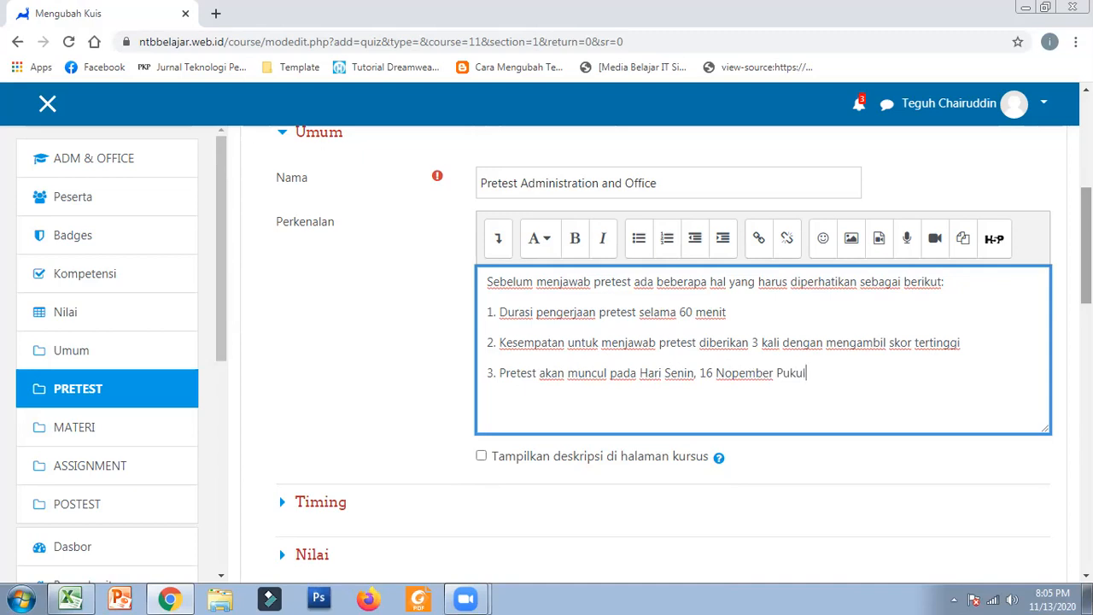
type("08.00-10.00 WITA ")
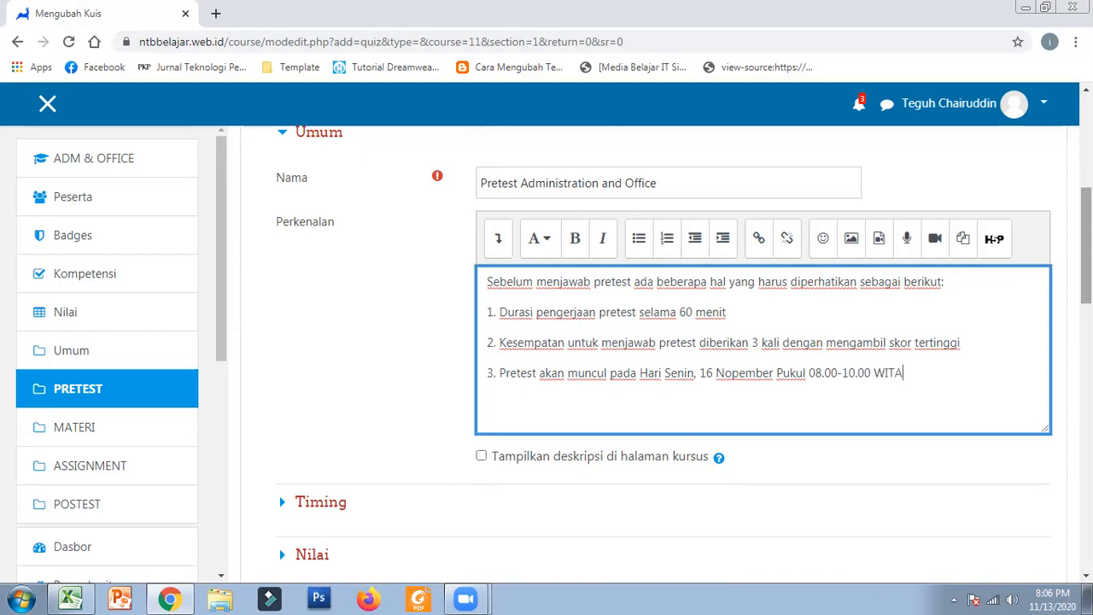
- Add the fourth point to the introduction: "4. Pastikan sebelum mengerjakan anda telah melakukan presensi."
type("5")
key("BackSpace")
type("4. Pastikan s")
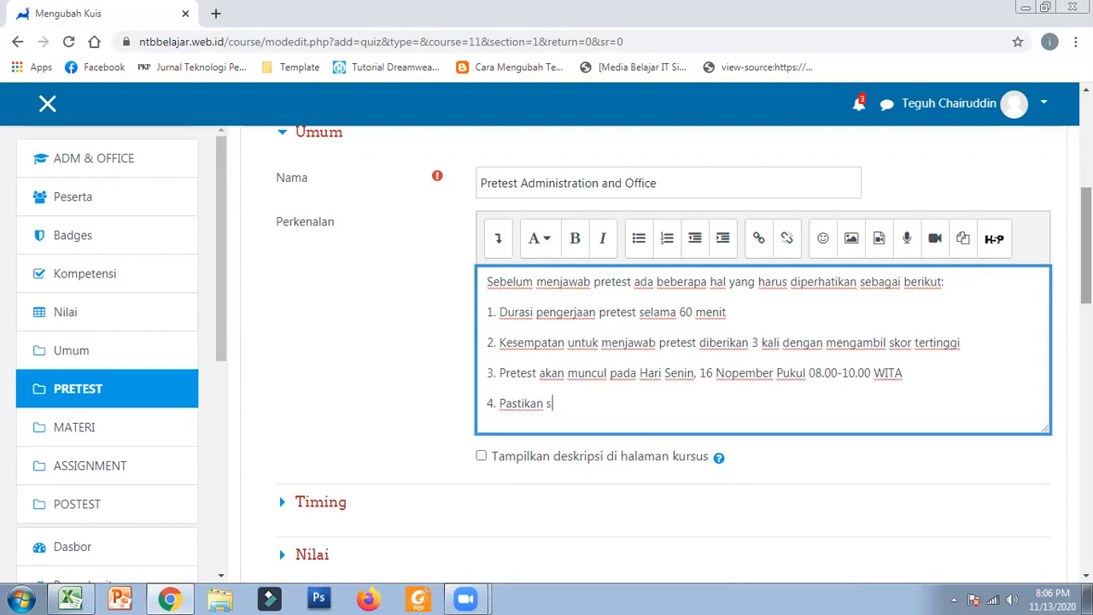
type("ebelum ")
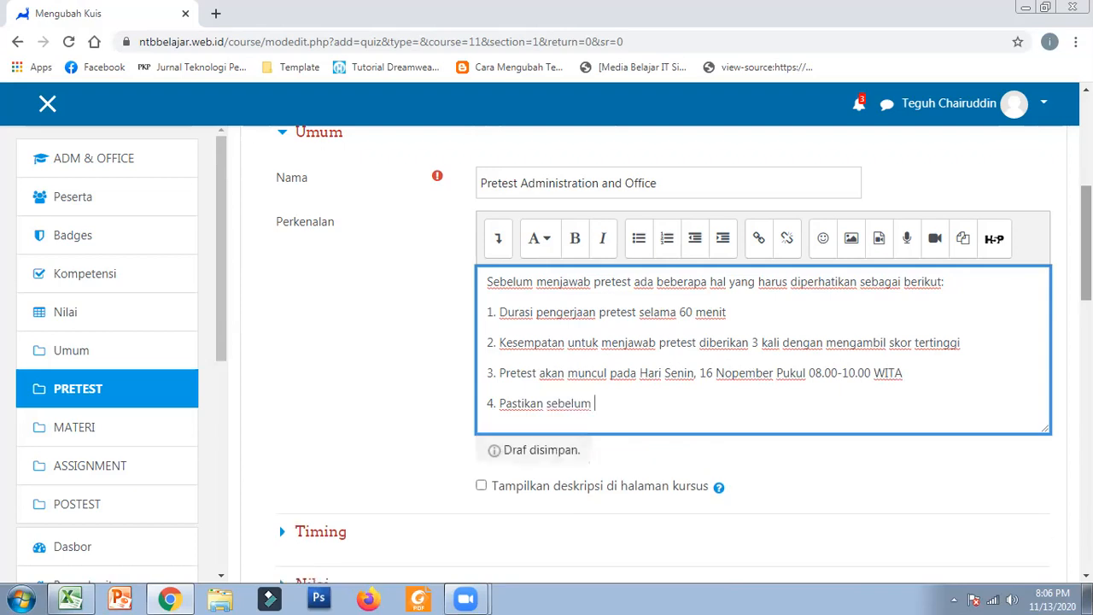
type("mengej")
type("ka")
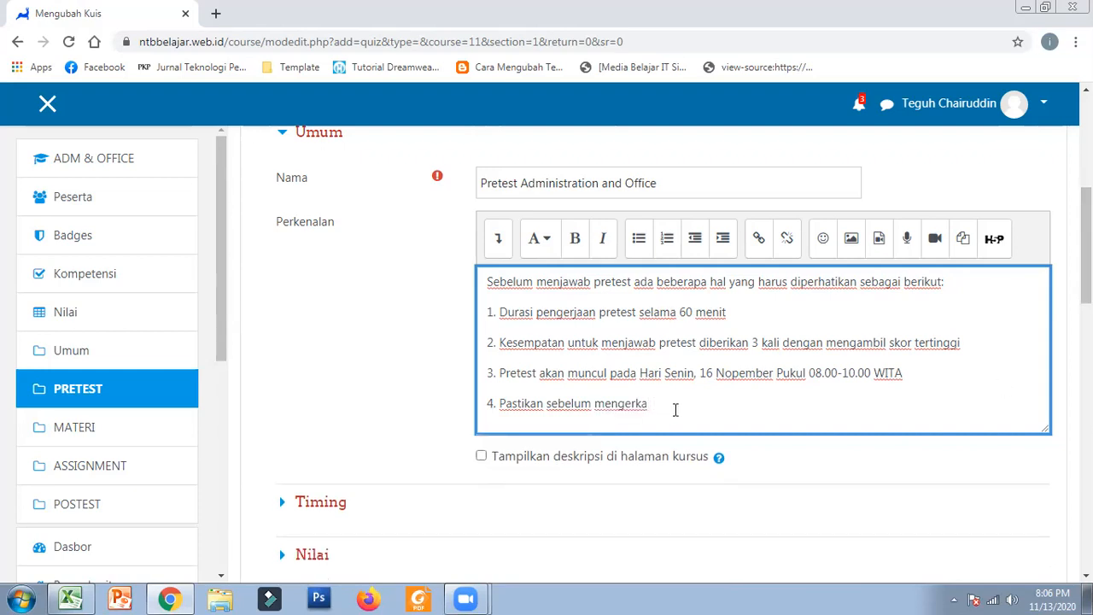
key("BackSpace")
type("akan anda telah melakukan presensi.")
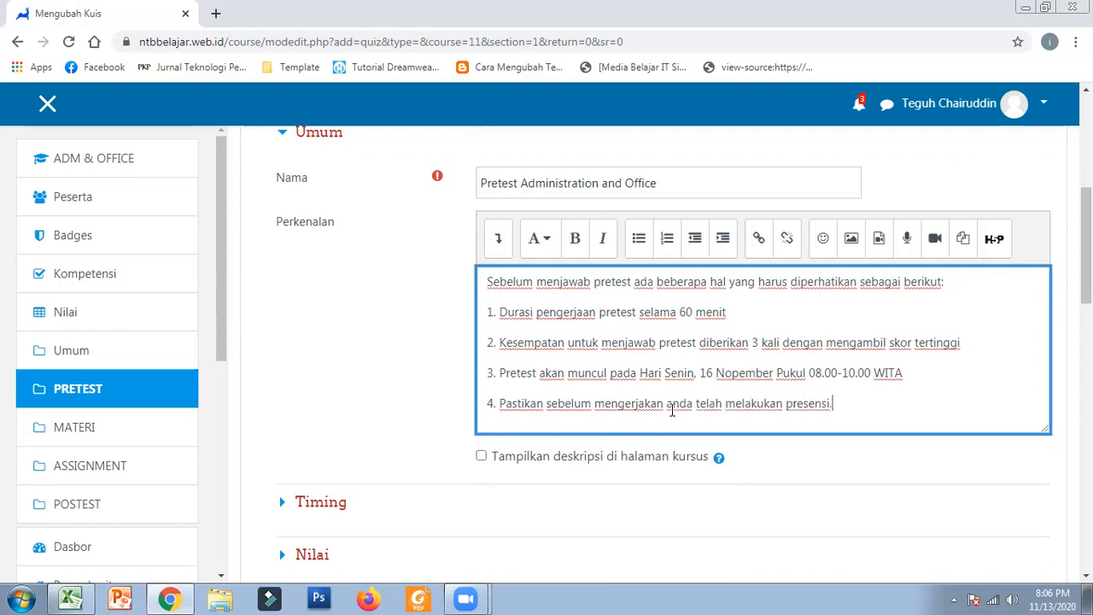
- Add the fifth point to the introduction: "5. Selamat mencoba semoga hasilnya dapat memuaskan."
key("Return")
type("5. Sela")
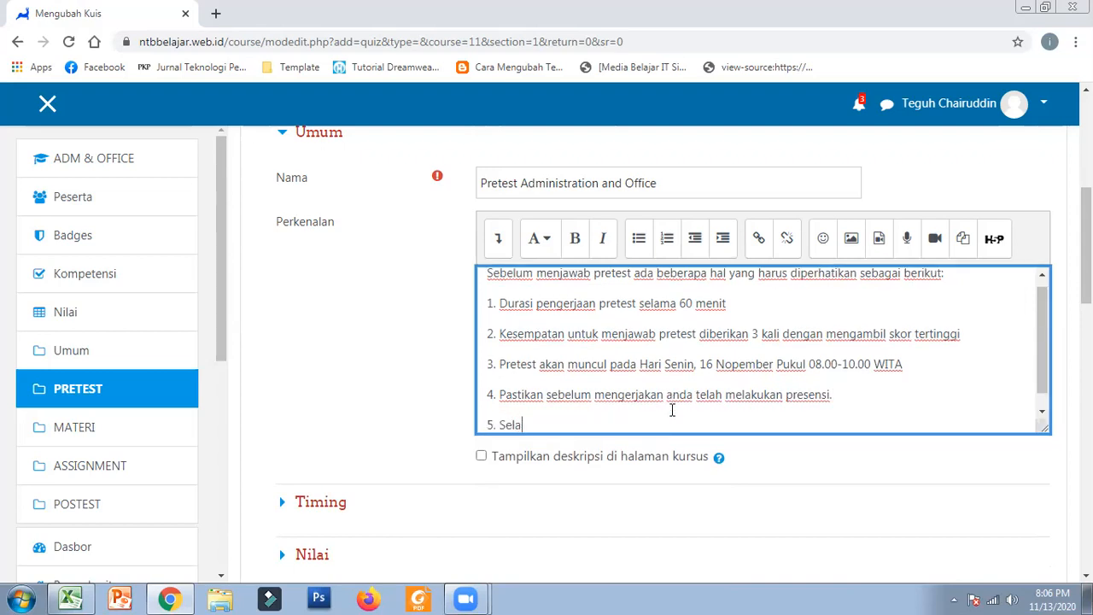
type("mat mencoba seb")
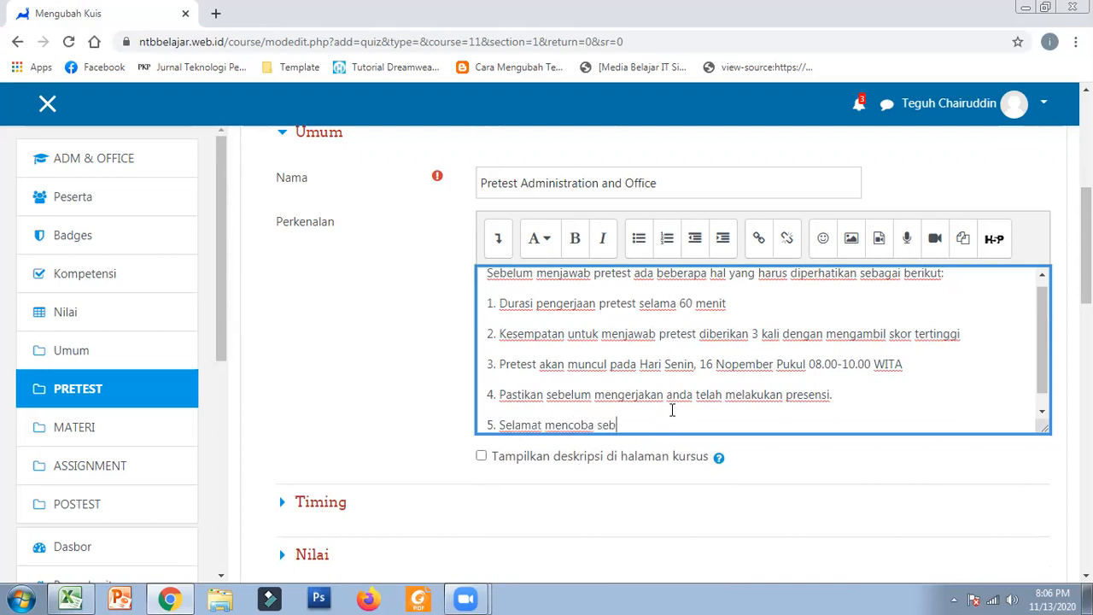
key("BackSpace")
type("m")
type("oga g")
type("as")
key("BackSpace")
key("BackSpace")
key("BackSpace")
type("hasilnya da")
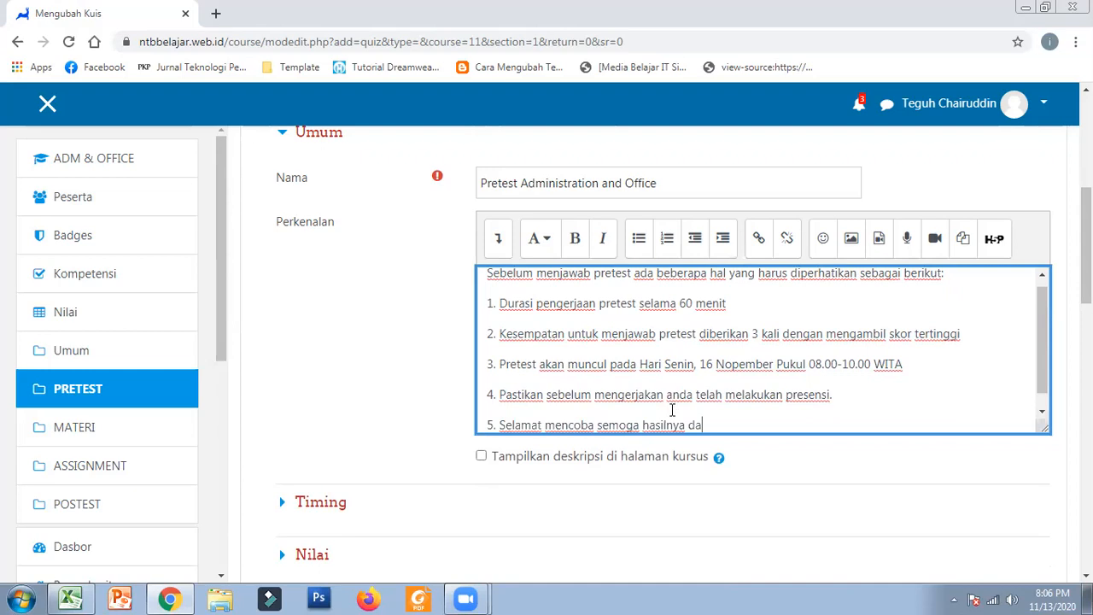
type("pat memuaskan.")
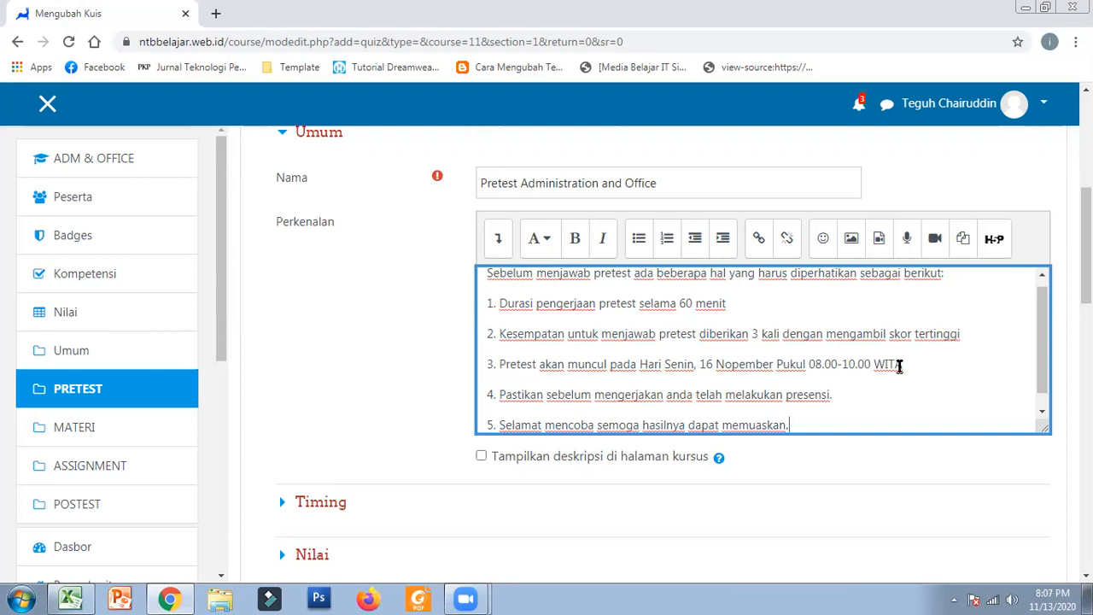
- Append "dengan passing grade 80." to the second point of the quiz introduction
left_click(976, 336)
type("dengan")
type(" pass")
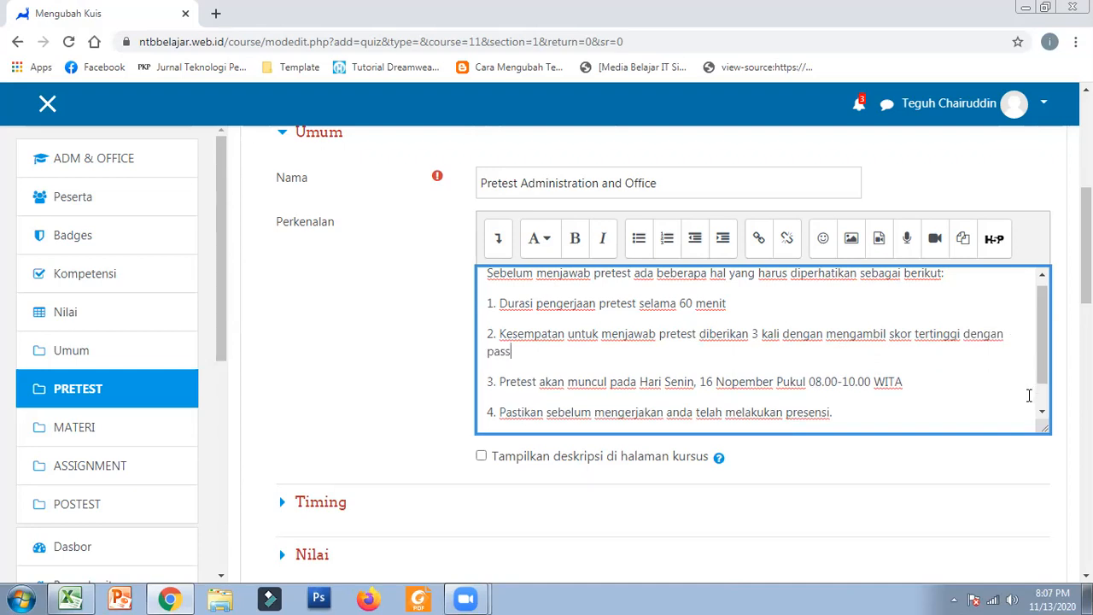
type("ing grade 80.")
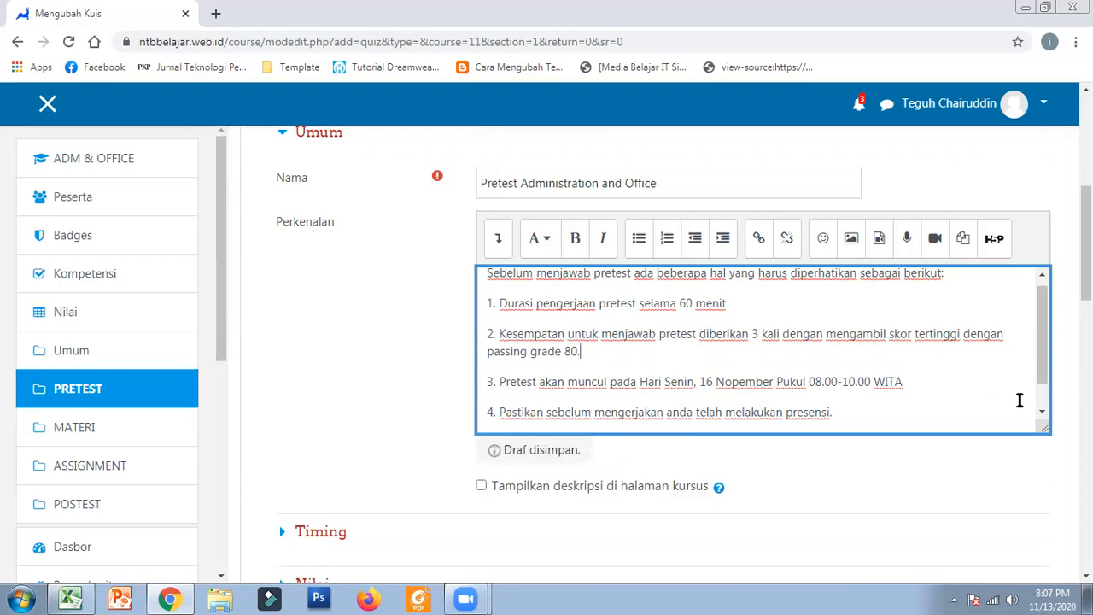
- Enable showing the quiz description on the course page (Tampilkan deskripsi di halaman kursus)
scroll(1019, 397, "down", 1)
scroll(981, 344, "down", 3)
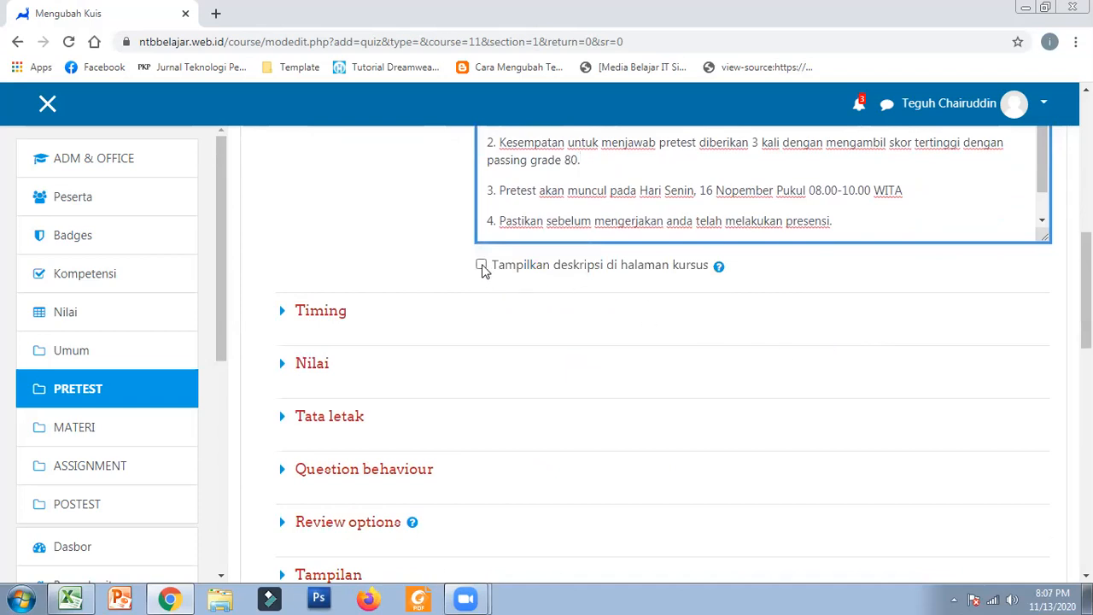
left_click(481, 265)
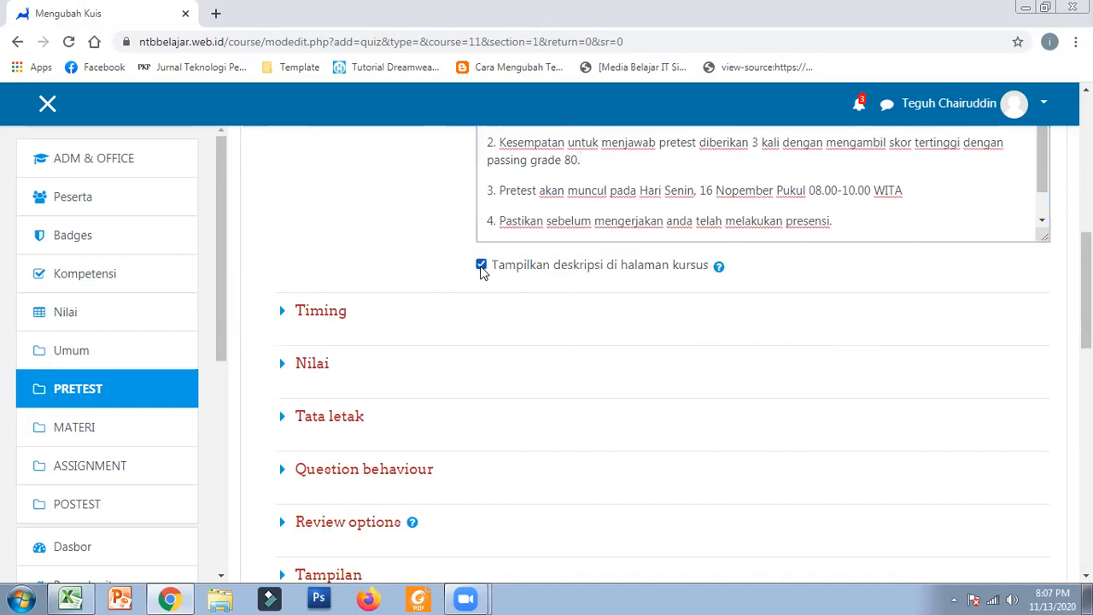
- Enable the quiz start time (Kuis dimulai) and set it to 16 November 2020, 08:00
left_click(319, 312)
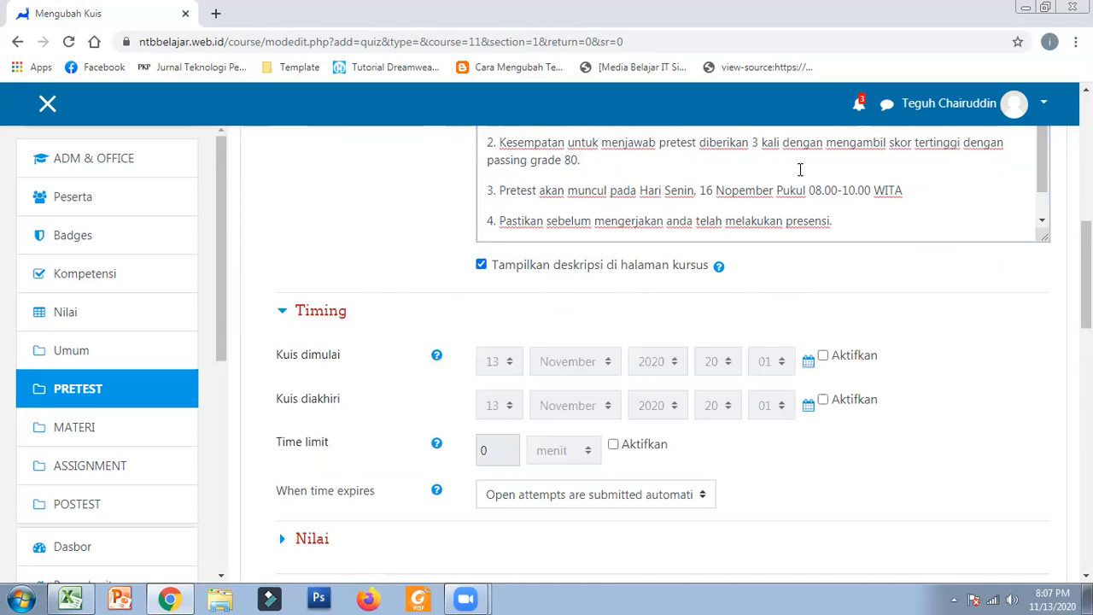
left_click_drag(1085, 248, 1086, 253)
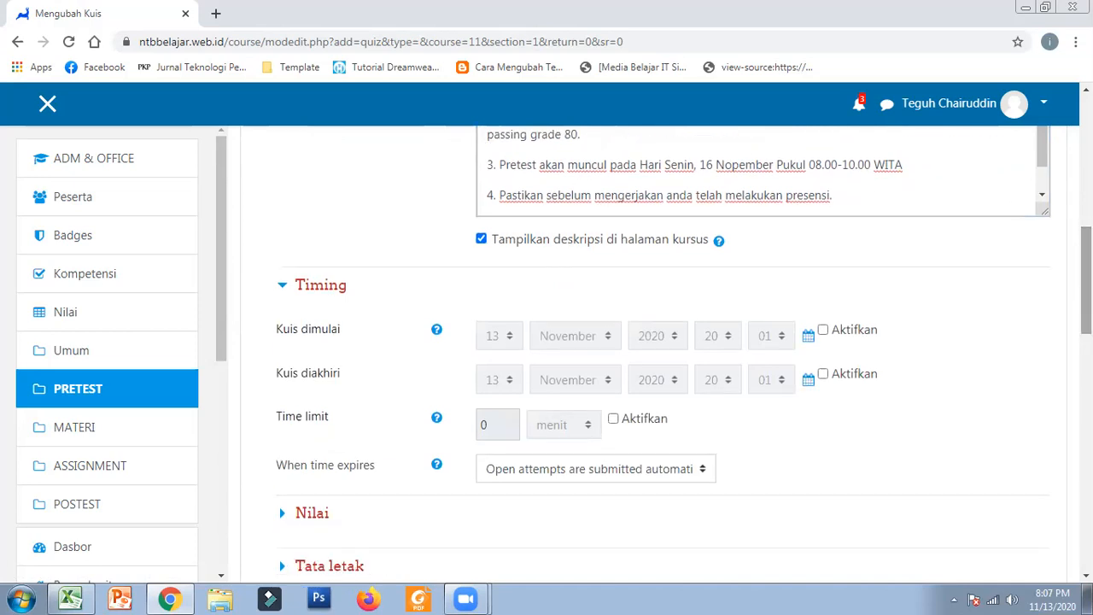
left_click(822, 329)
left_click(500, 338)
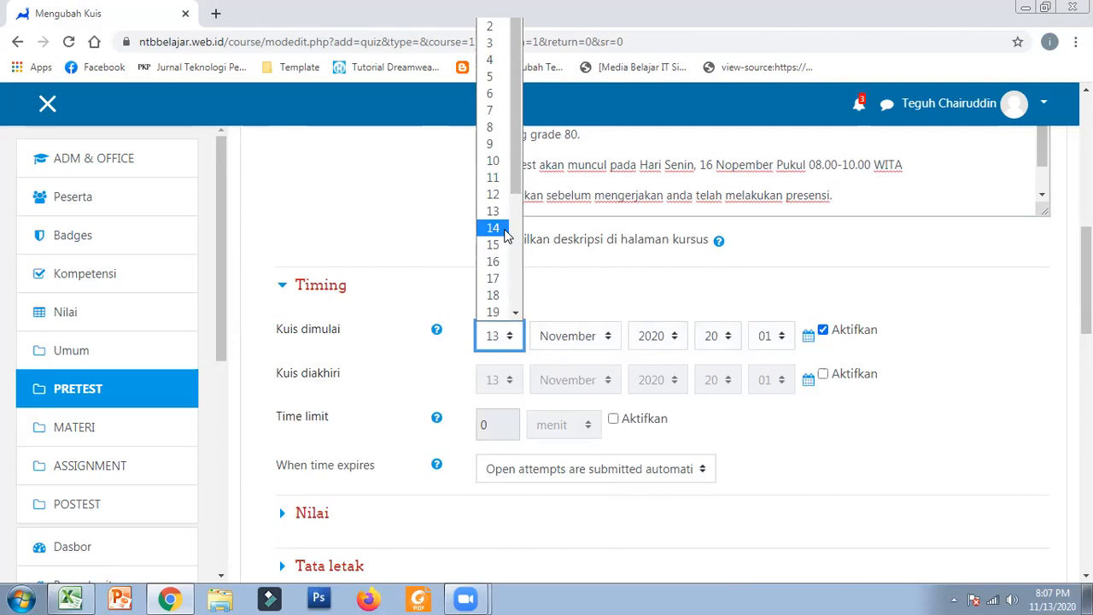
left_click(499, 262)
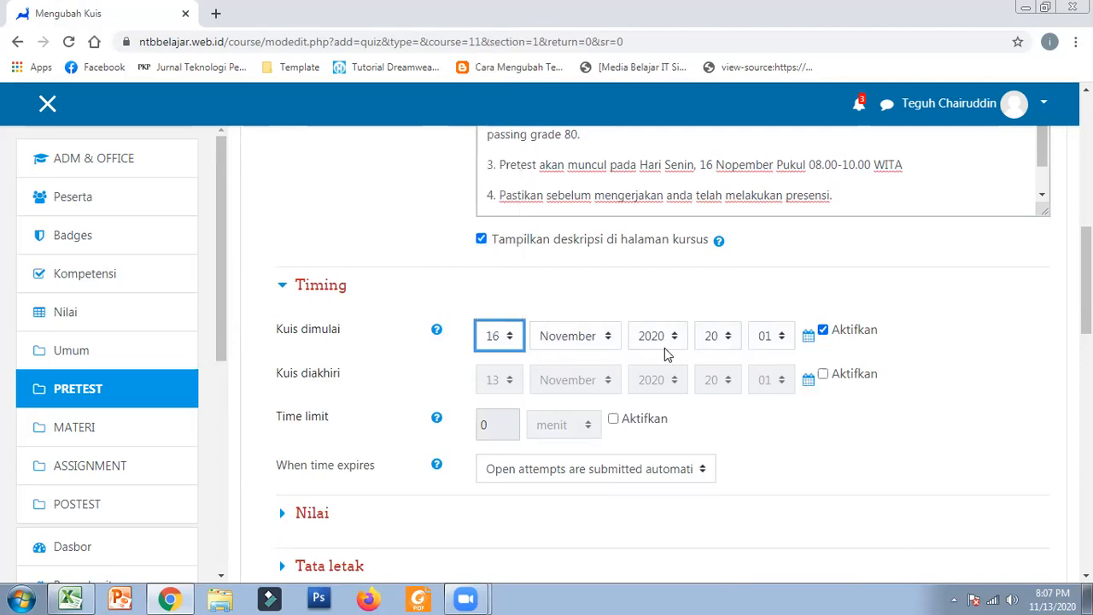
left_click(726, 339)
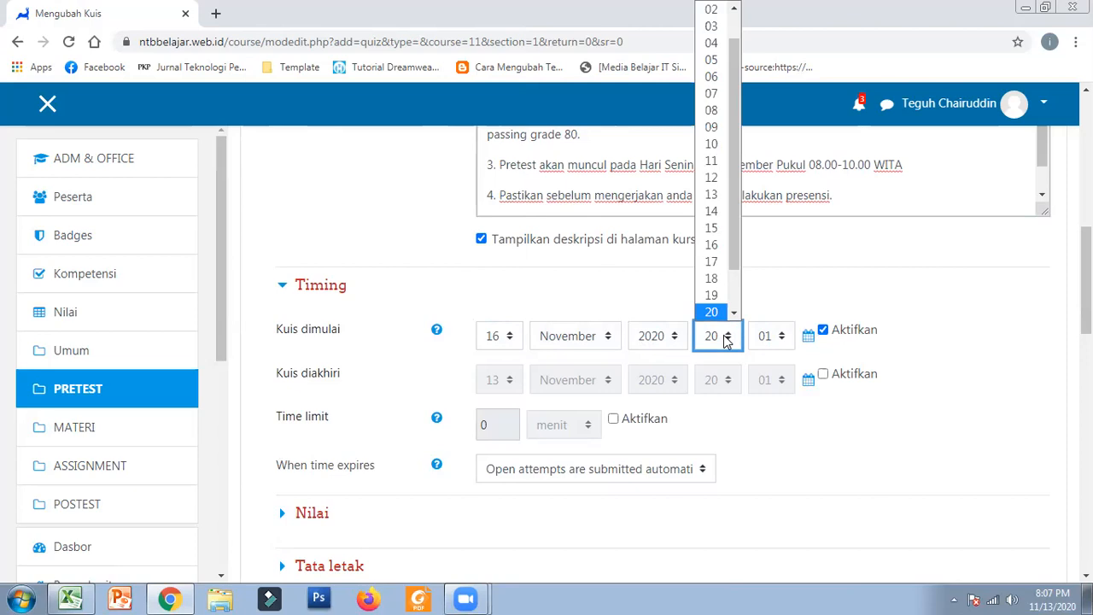
left_click(715, 123)
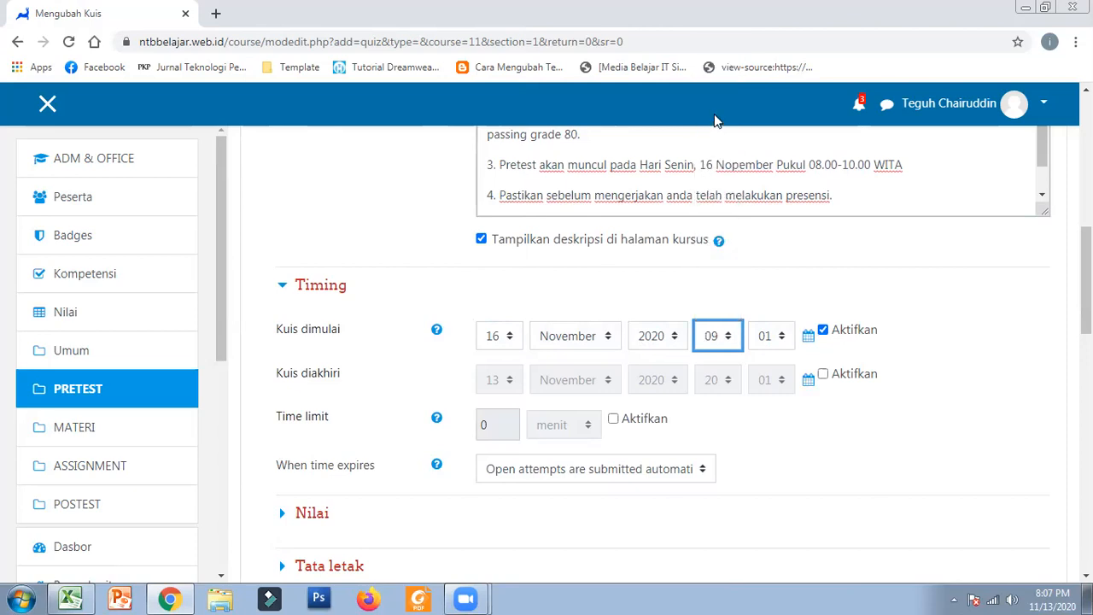
left_click(729, 345)
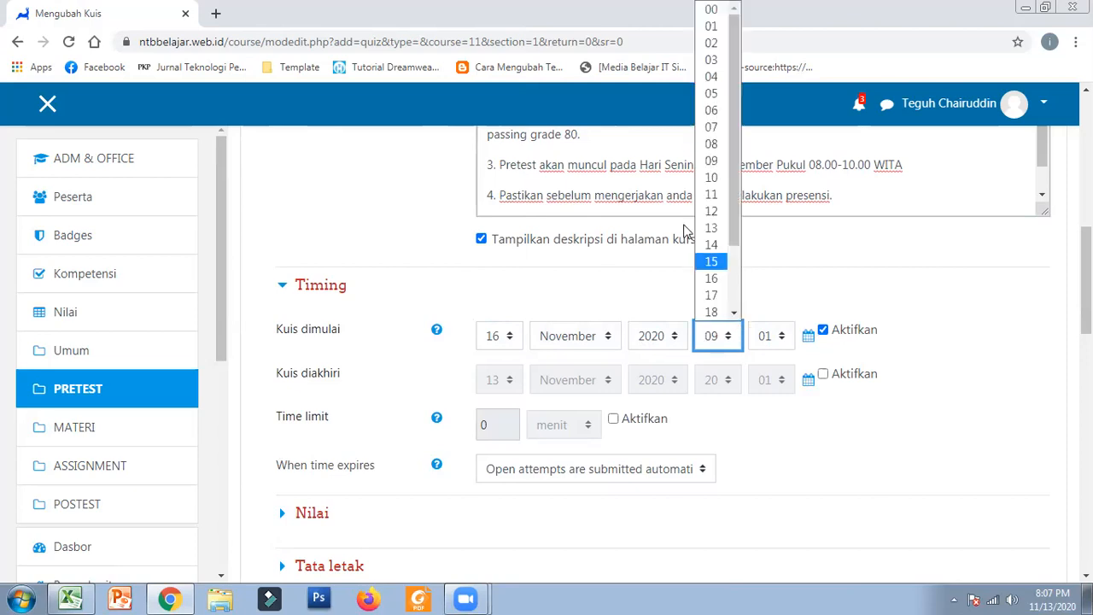
left_click(710, 143)
left_click(781, 339)
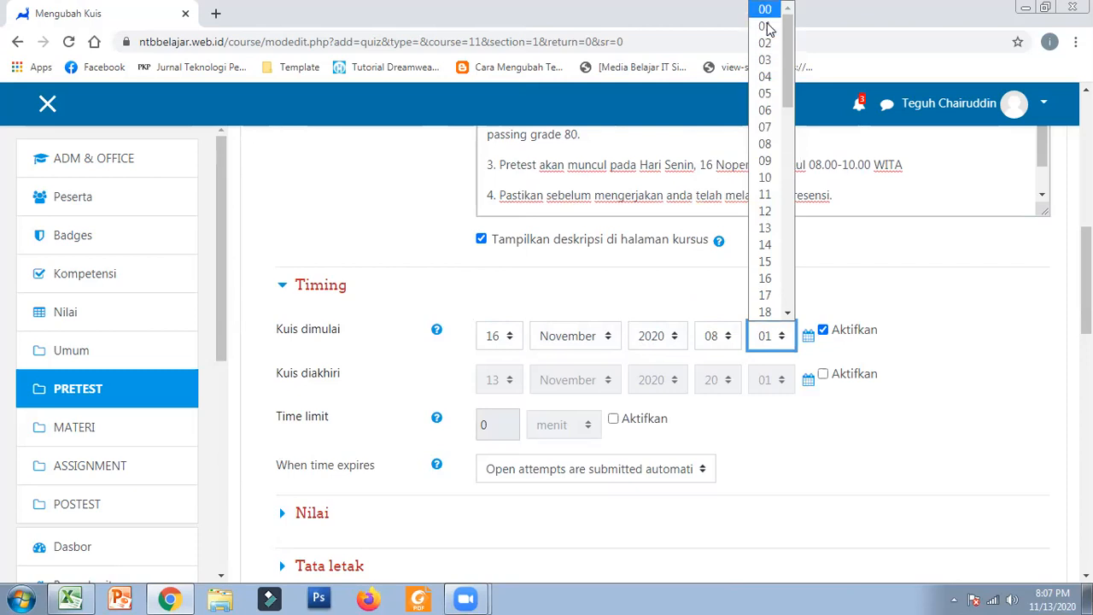
left_click(765, 10)
- Enable the quiz end time (Kuis diakhiri) and set it to 16 November 2020, 10:00
left_click(825, 376)
left_click(499, 379)
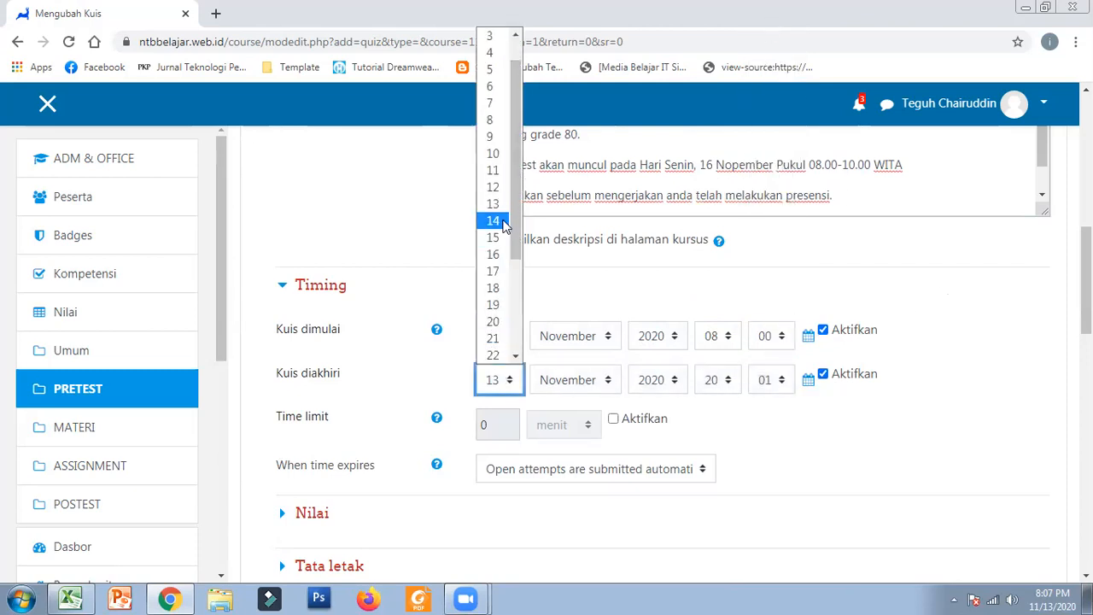
left_click(500, 253)
left_click(720, 381)
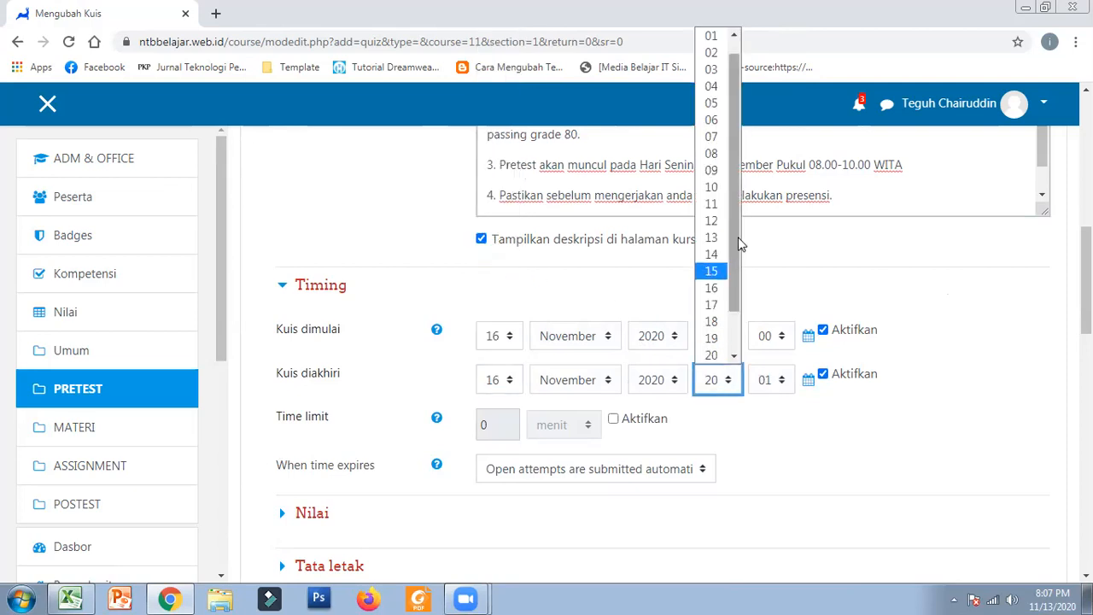
left_click(711, 187)
left_click(775, 381)
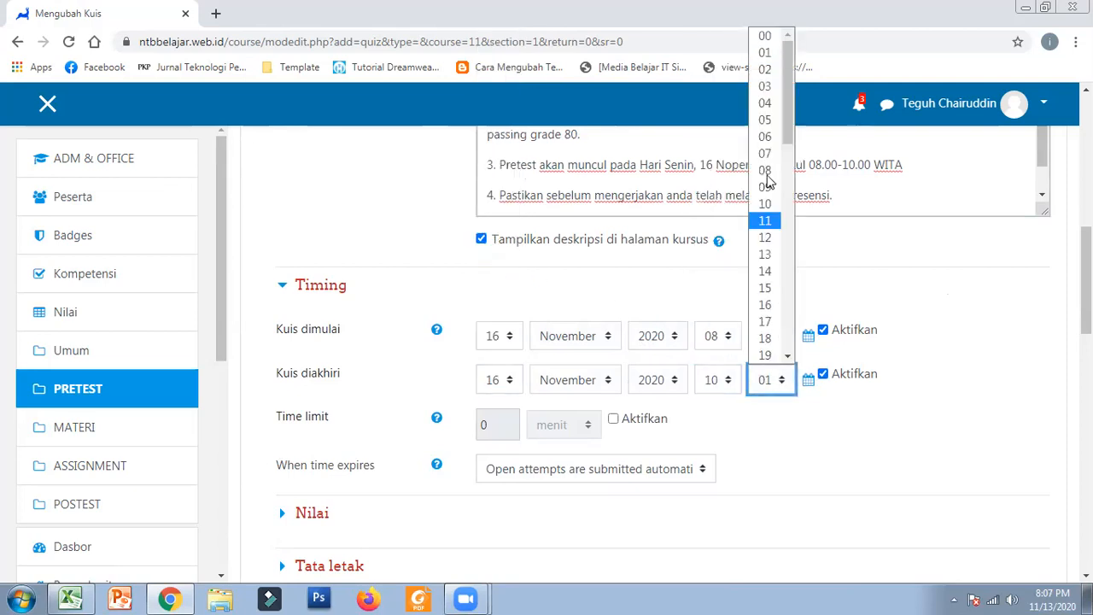
left_click(774, 39)
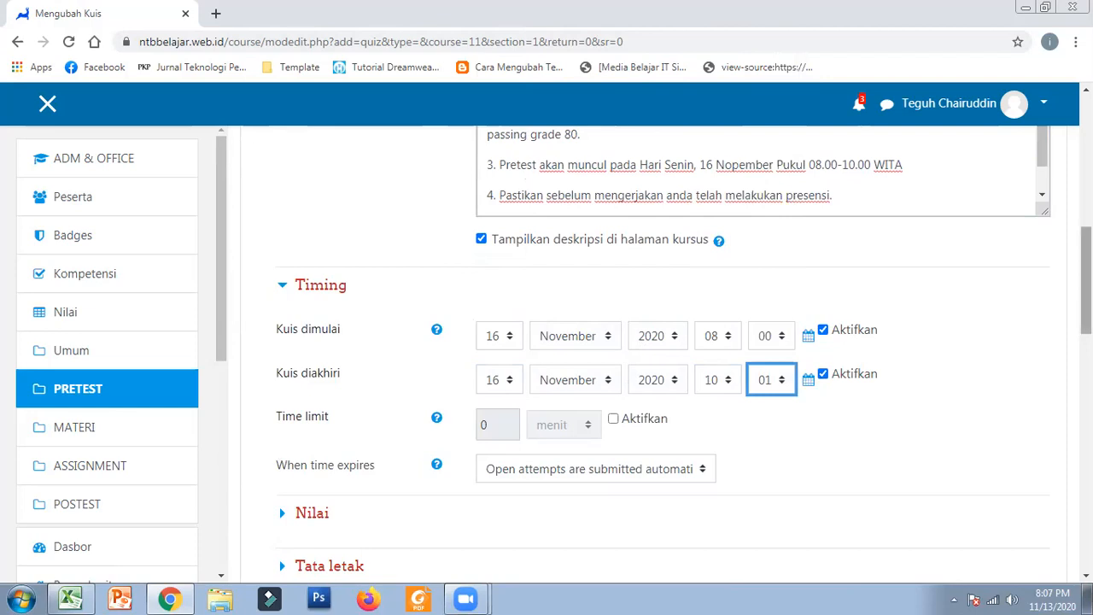
- Enable the quiz time limit and set it to 60 minutes
scroll(756, 322, "down", 2)
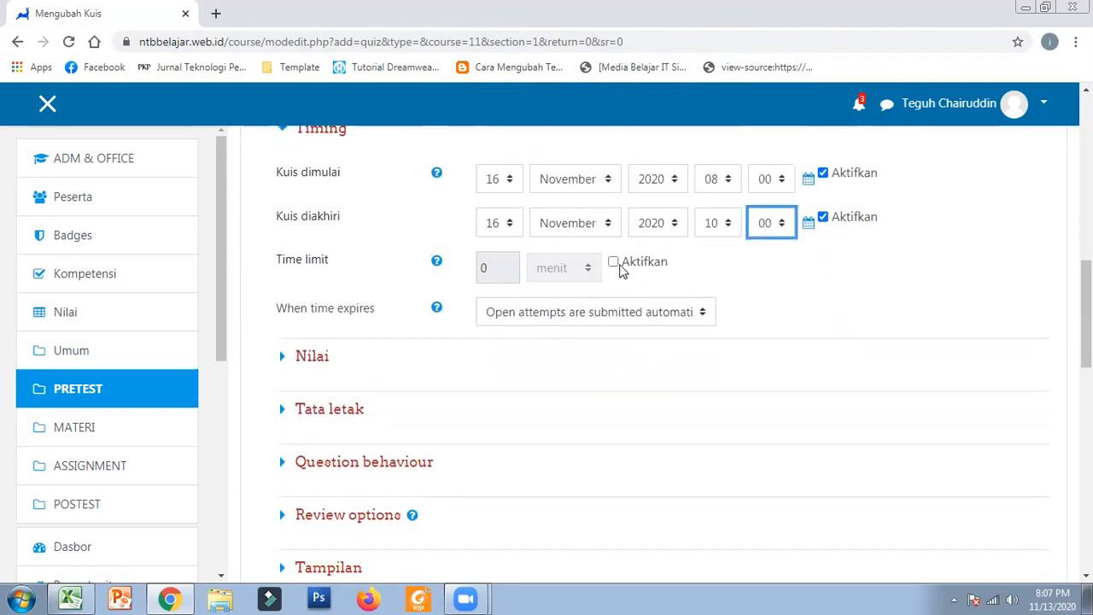
left_click(613, 262)
left_click_drag(500, 268, 468, 279)
type("6")
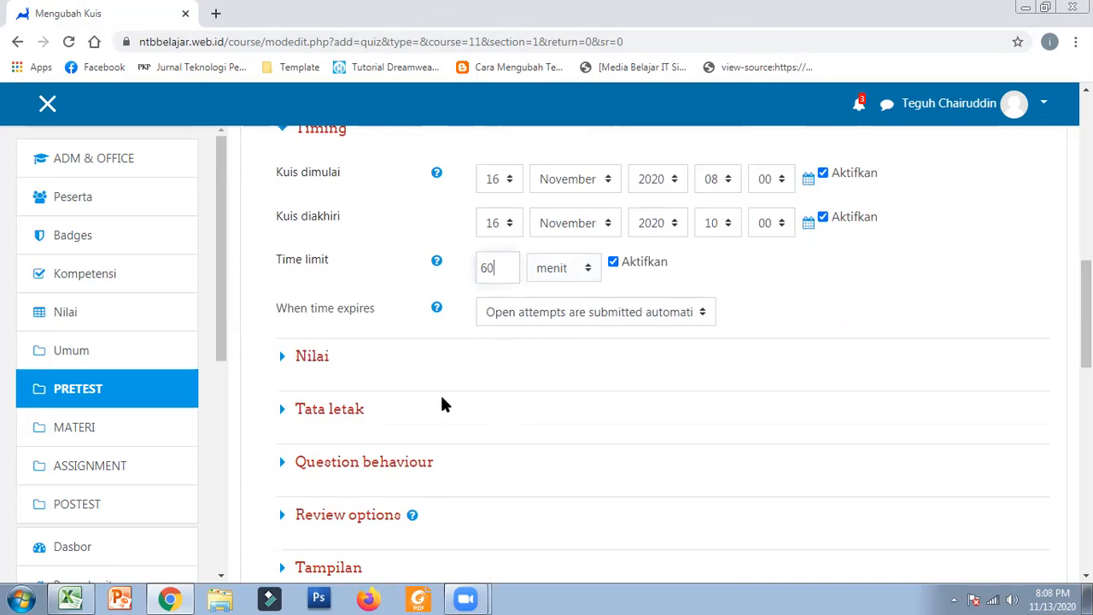
- Set the number of allowed quiz attempts to 3 in the Nilai settings
left_click(307, 359)
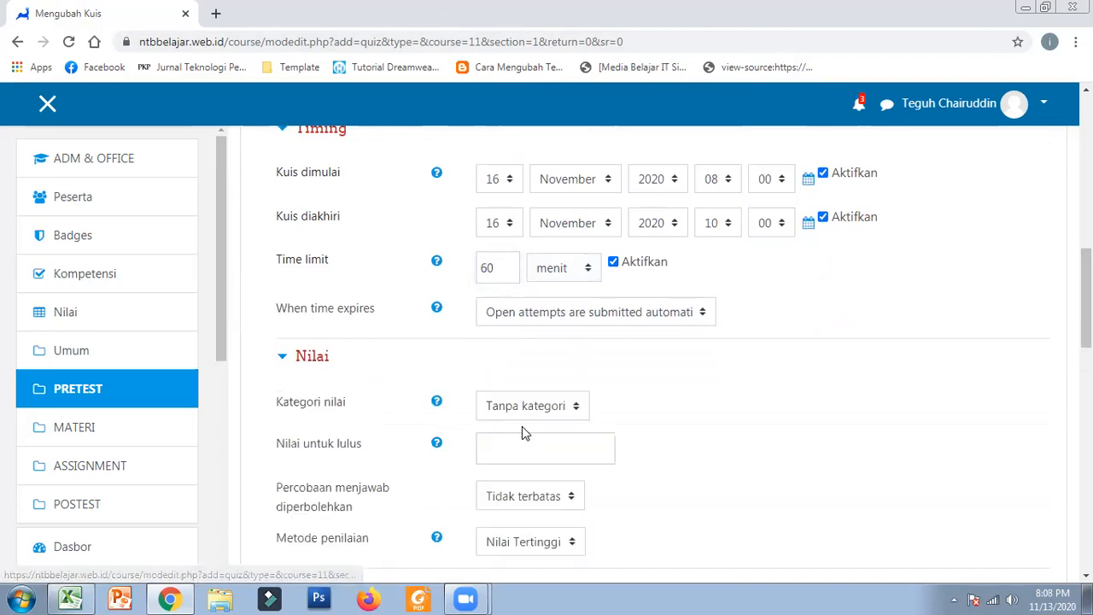
left_click(536, 445)
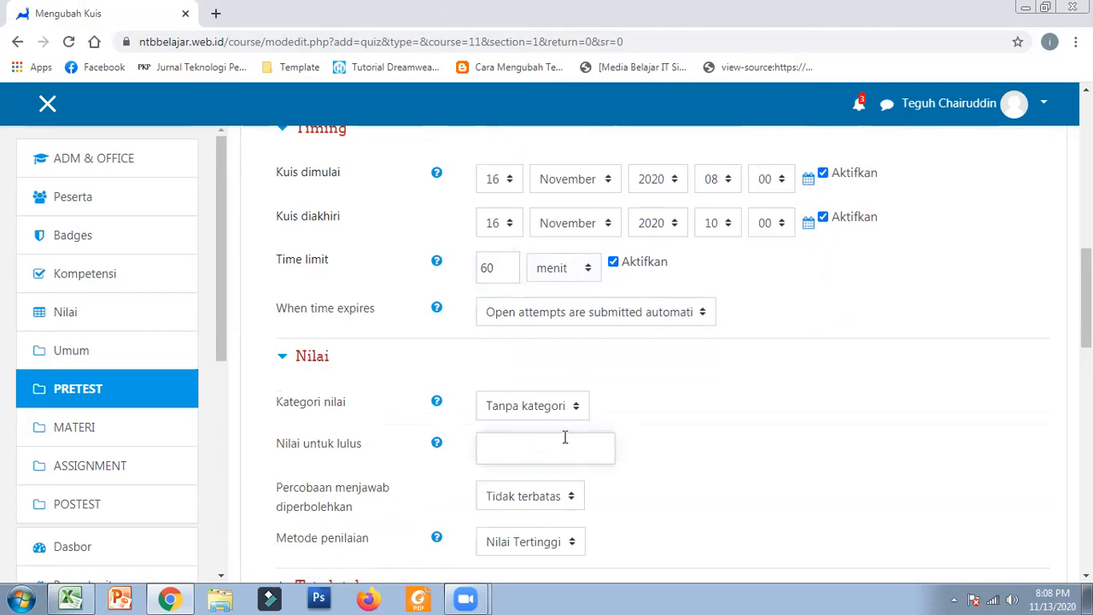
scroll(564, 437, "down", 2)
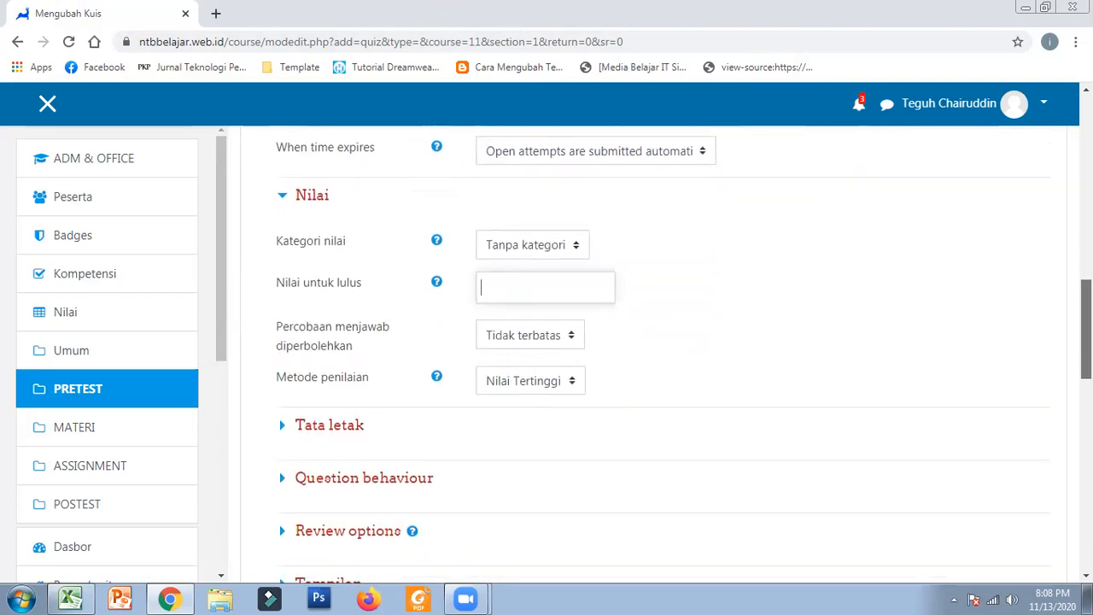
scroll(1086, 328, "down", 1)
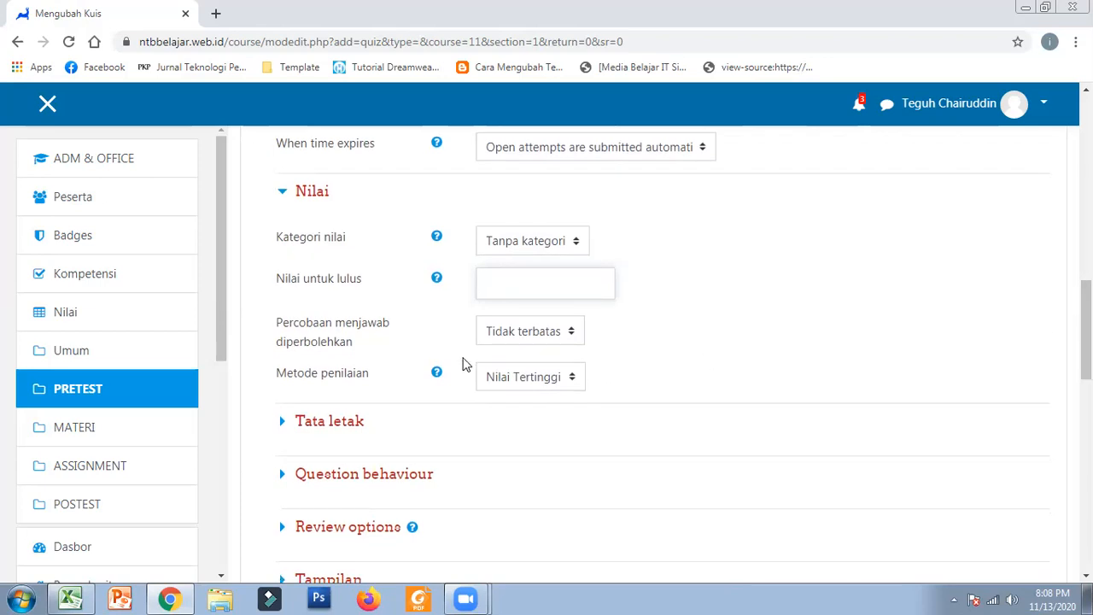
left_click(531, 331)
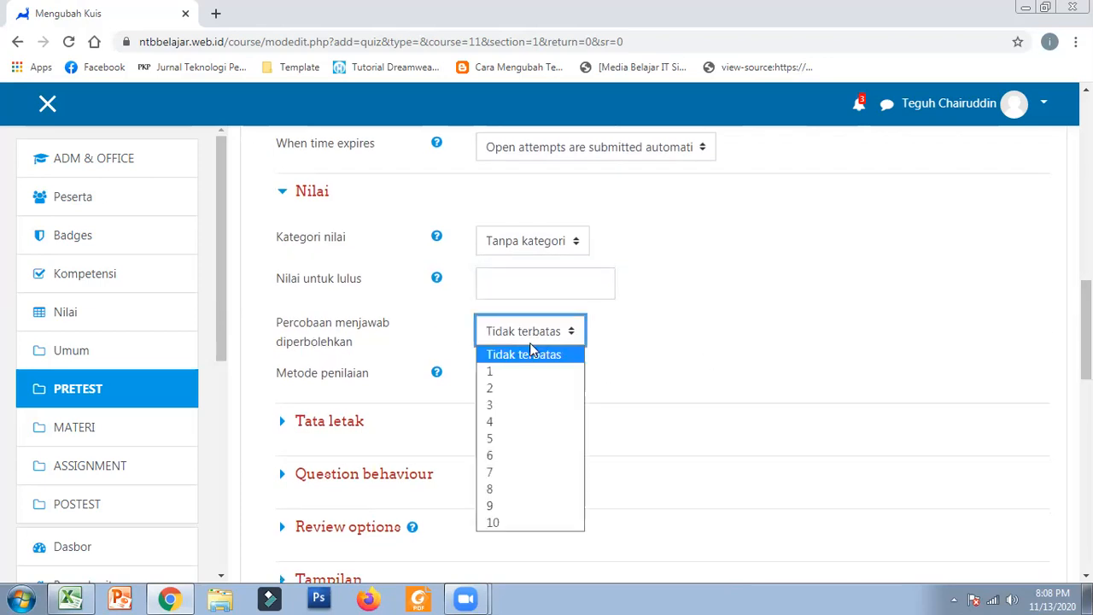
left_click(512, 401)
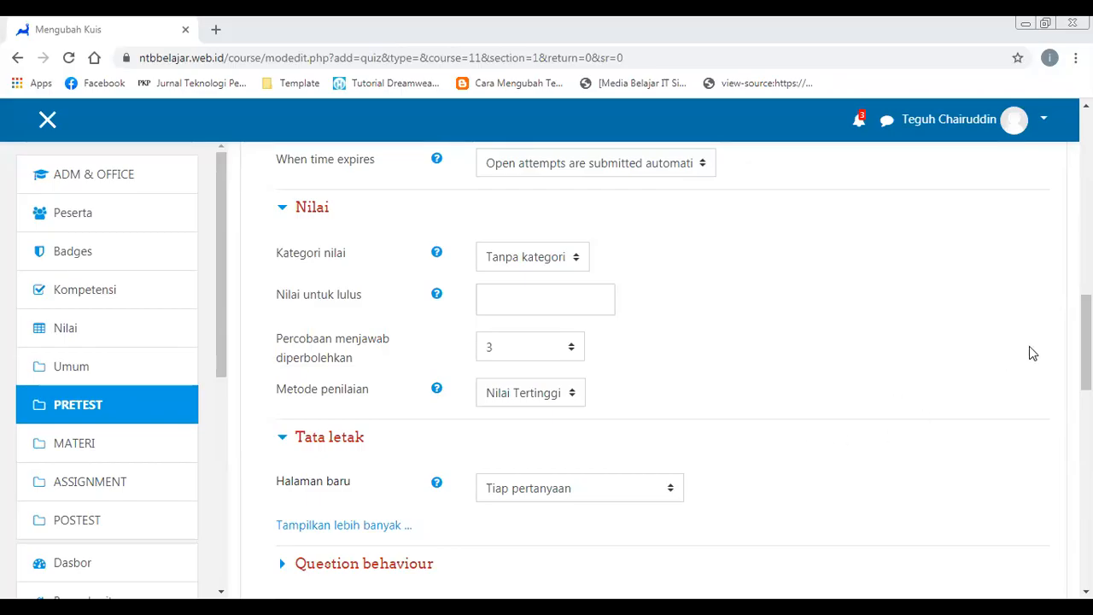
- Set the quiz layout to start a new page every 2 questions (Setiap 2 pertanyaan)
scroll(662, 372, "down", 2)
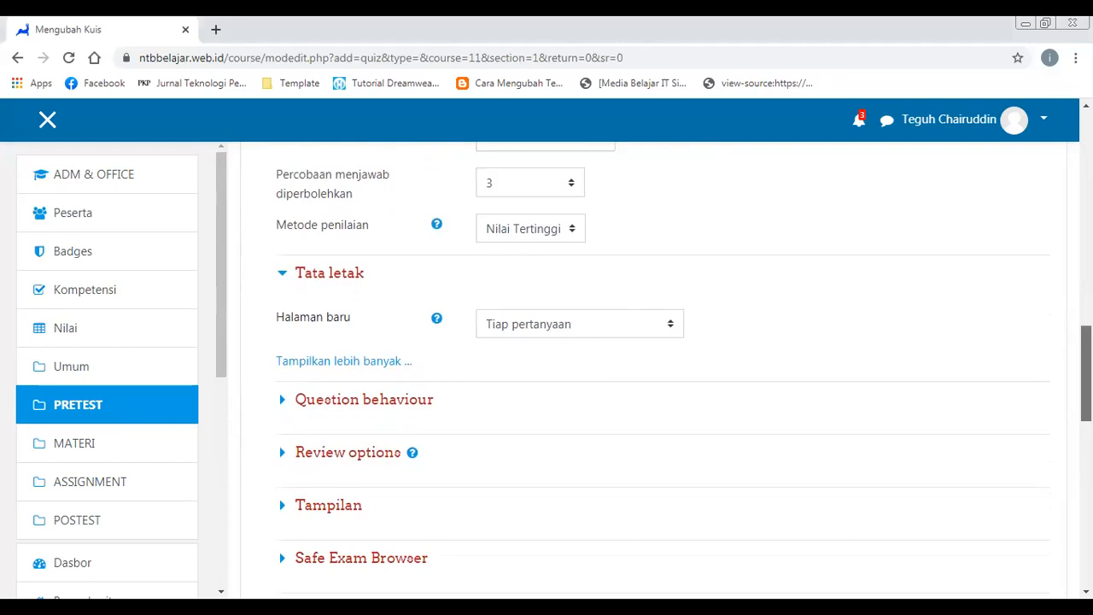
scroll(584, 314, "down", 1)
left_click(584, 309)
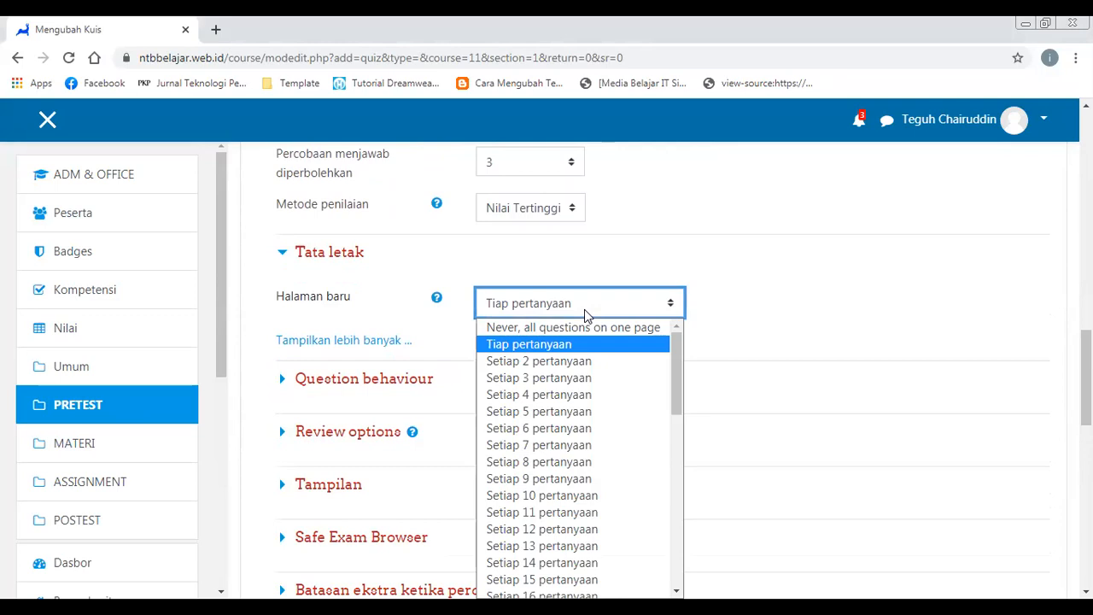
left_click(580, 361)
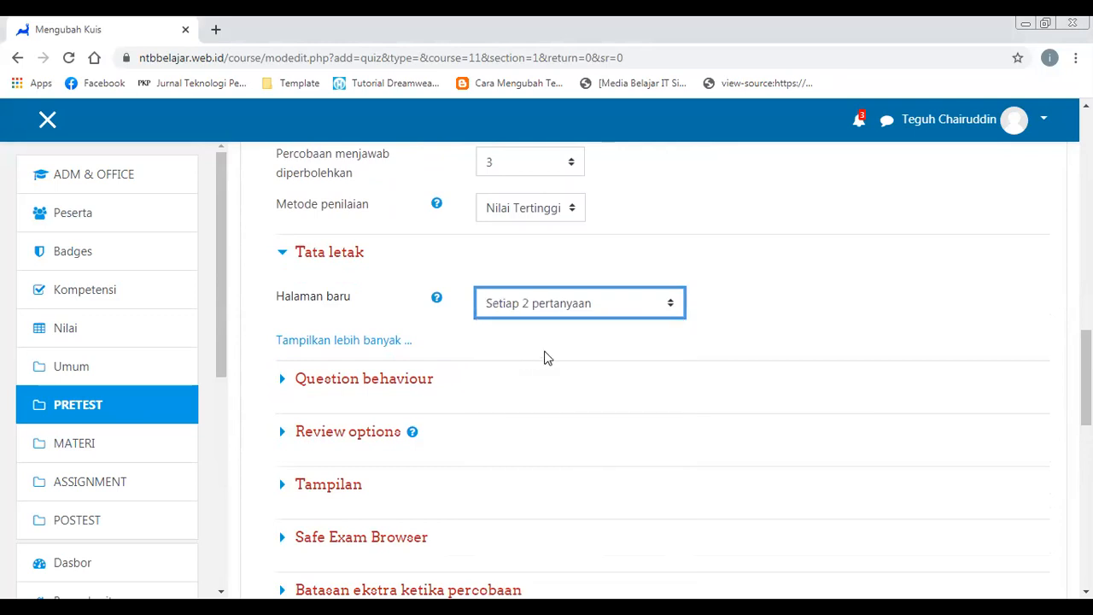
- Examine the quiz's Question behaviour, Nilai and Review options settings
scroll(512, 367, "down", 2)
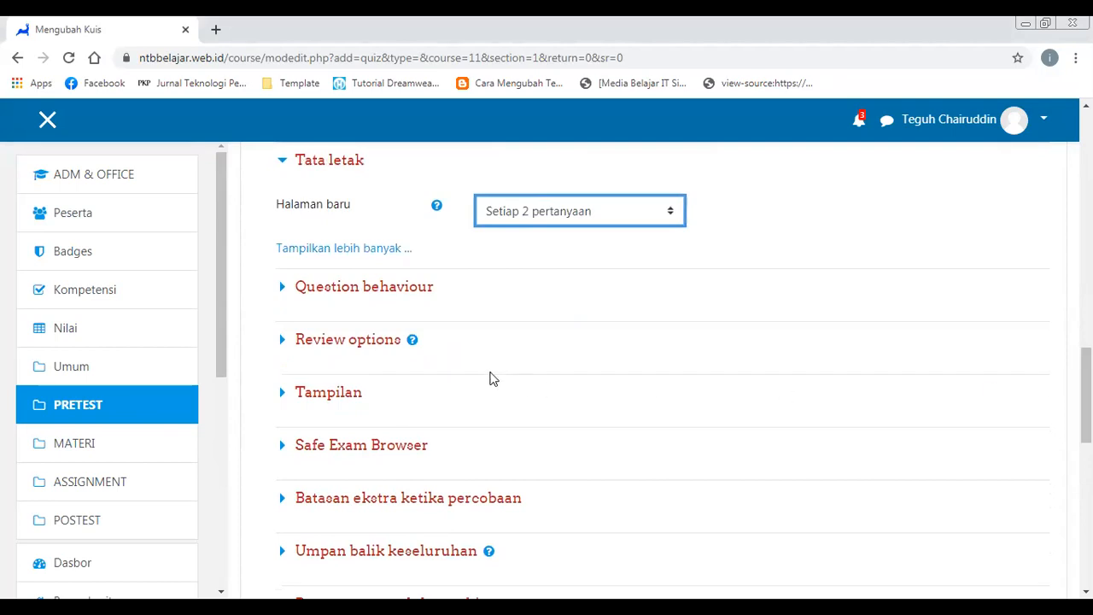
left_click(410, 297)
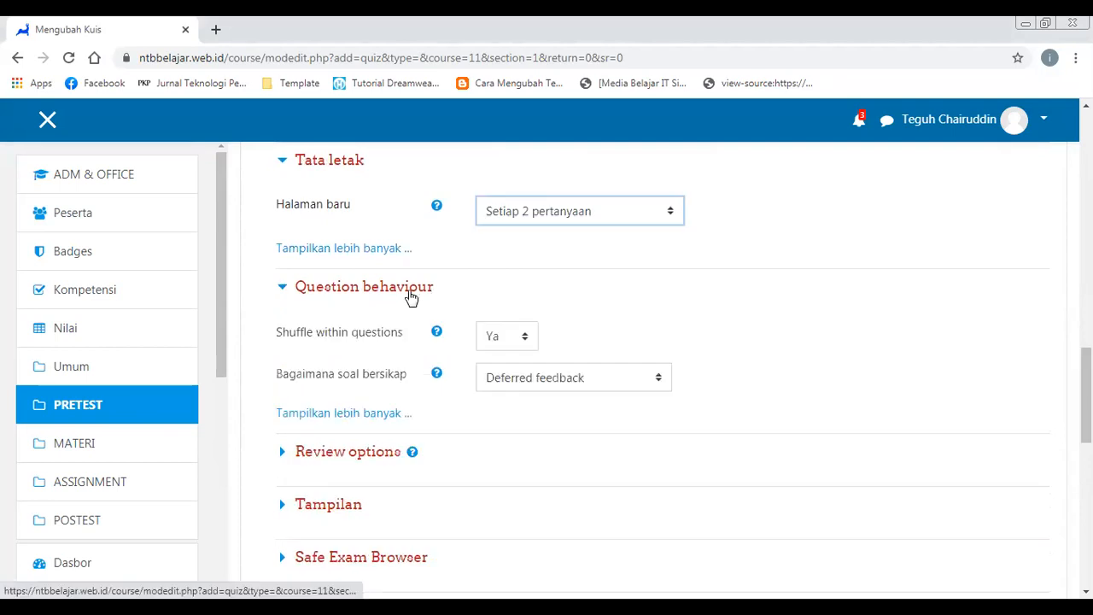
left_click(410, 297)
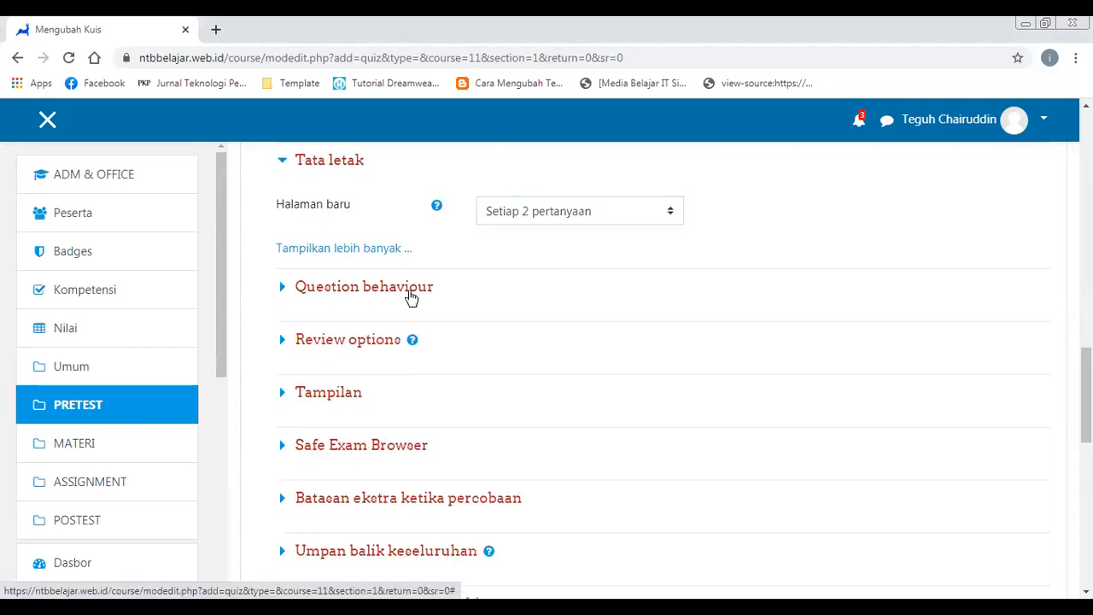
left_click(410, 297)
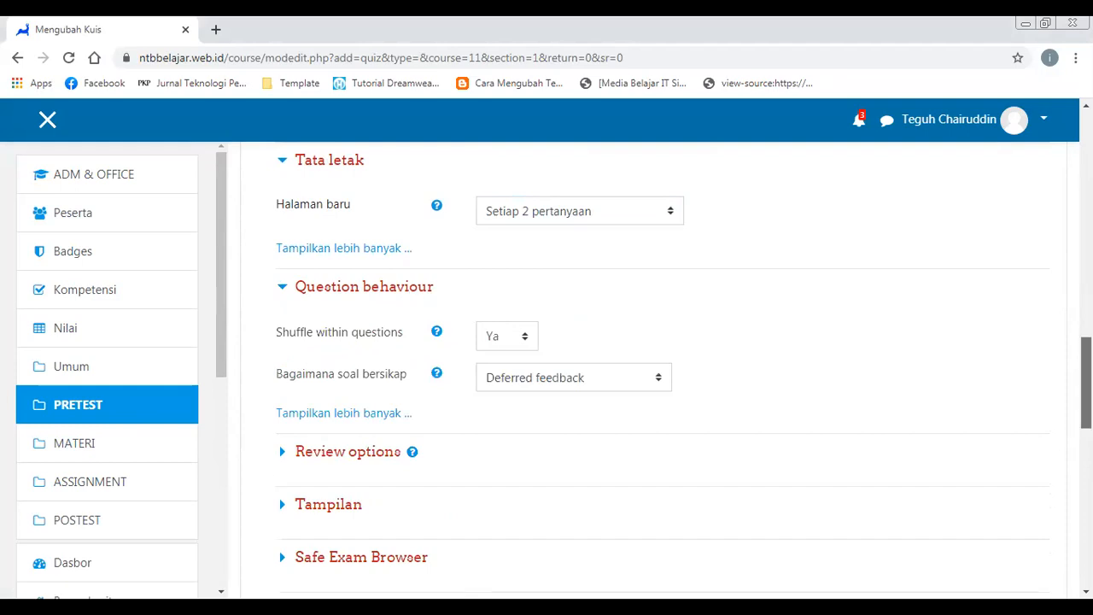
left_click_drag(1086, 383, 1086, 343)
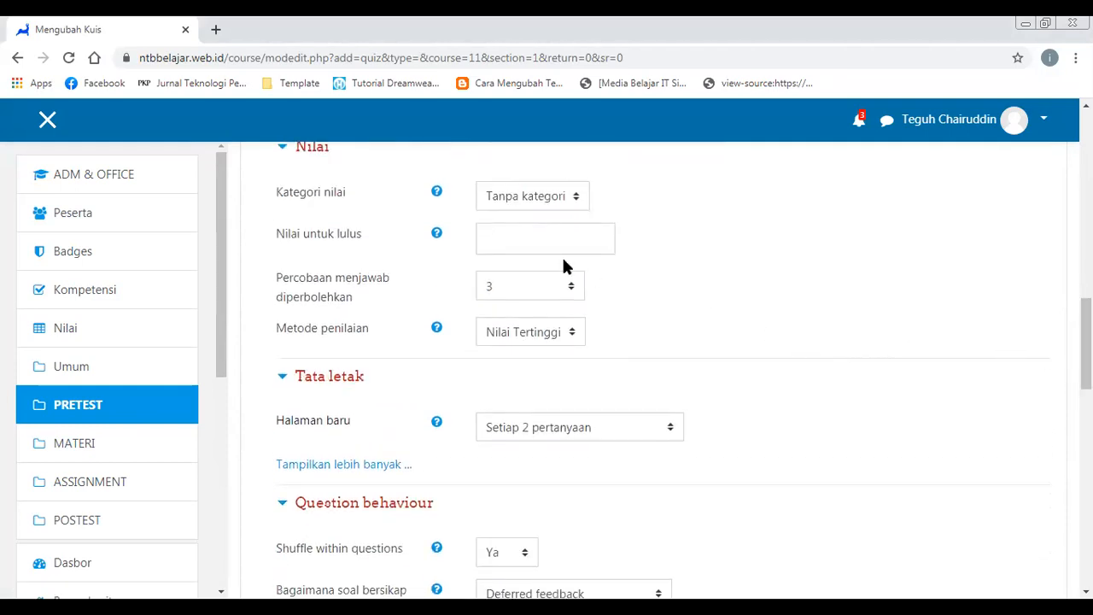
left_click_drag(1086, 343, 1086, 386)
left_click(378, 431)
left_click(378, 431)
- Set the quiz's Show the user's picture option to Small image in the Tampilan settings
left_click(364, 474)
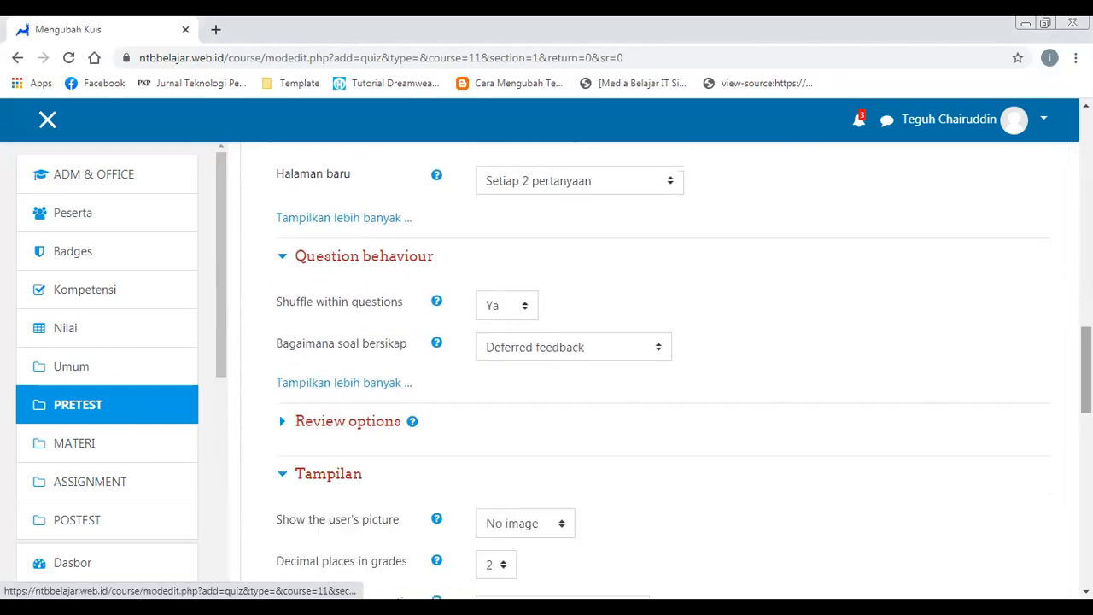
scroll(510, 372, "down", 2)
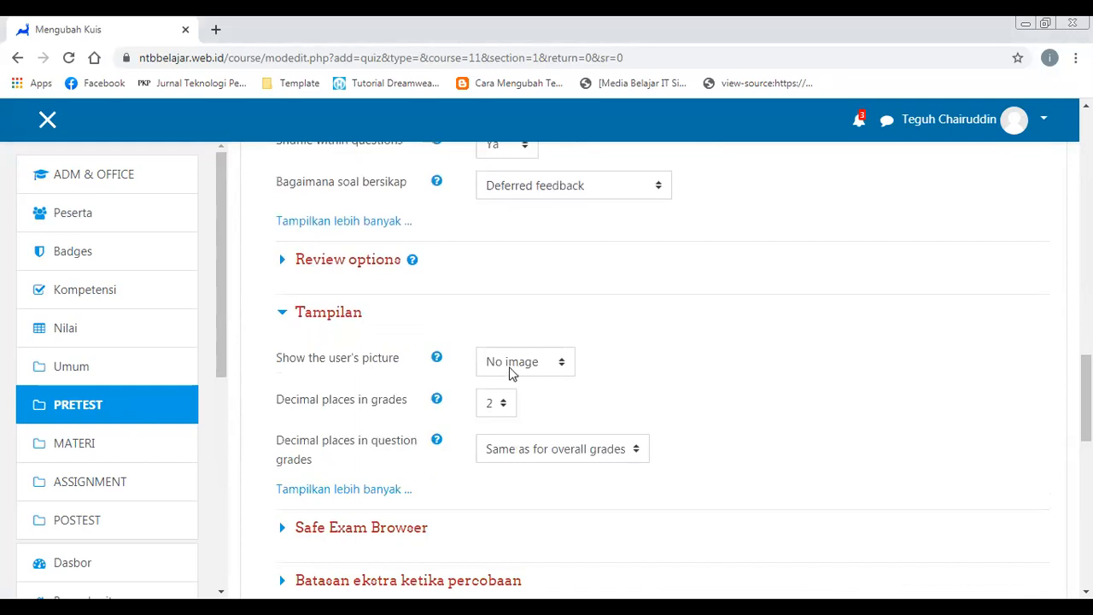
left_click(510, 372)
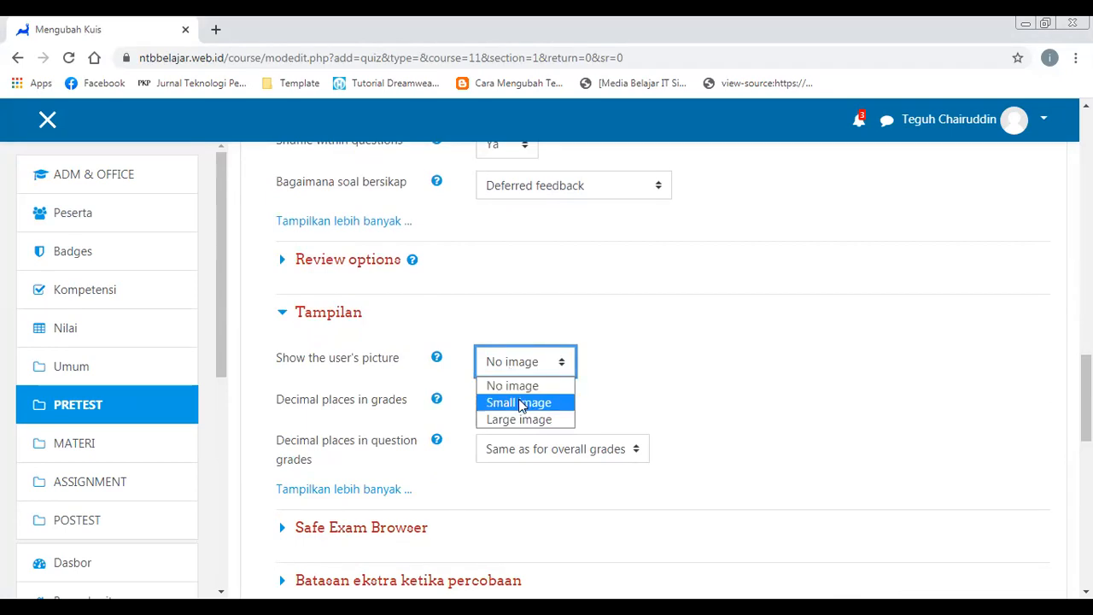
left_click(523, 405)
left_click(519, 368)
left_click(525, 405)
scroll(663, 363, "down", 2)
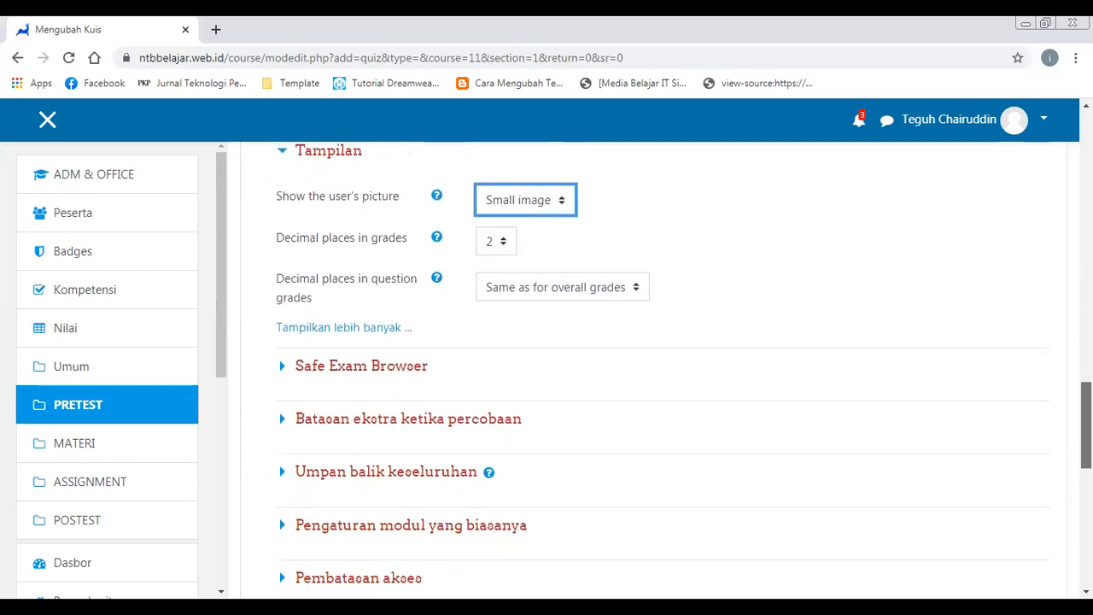
- Check the extra attempt restrictions and overall feedback settings, then save the quiz and display it
scroll(662, 363, "down", 1)
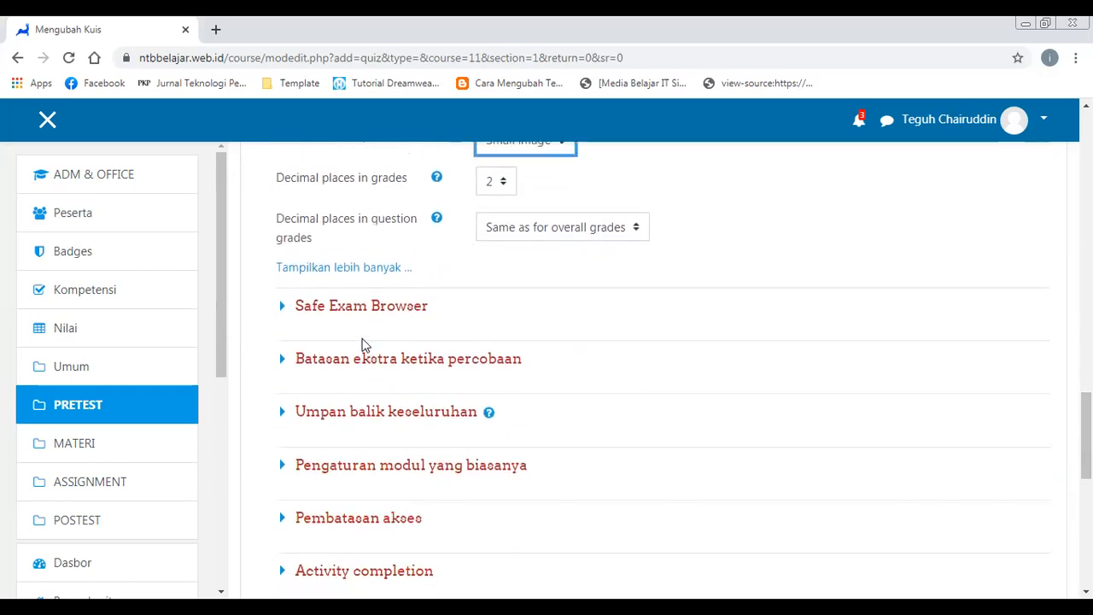
left_click(436, 359)
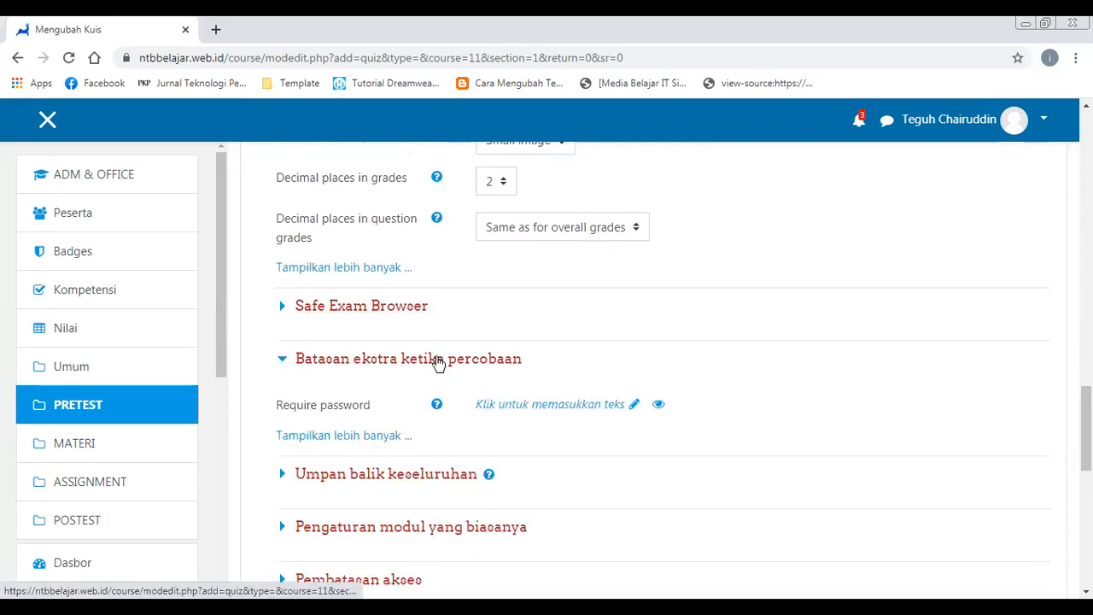
left_click(437, 360)
left_click(437, 412)
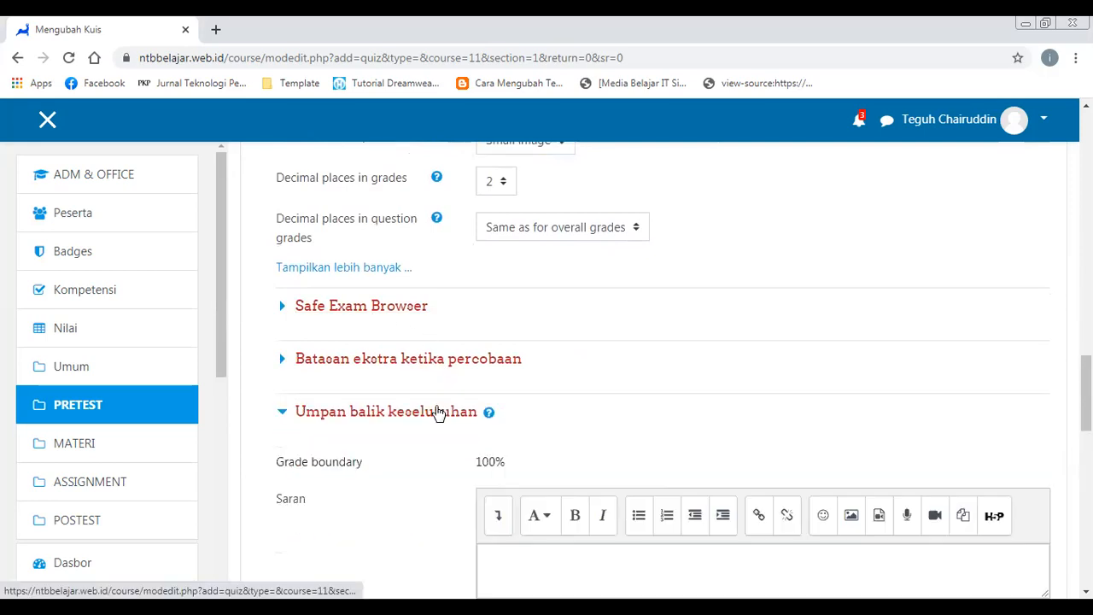
left_click(438, 411)
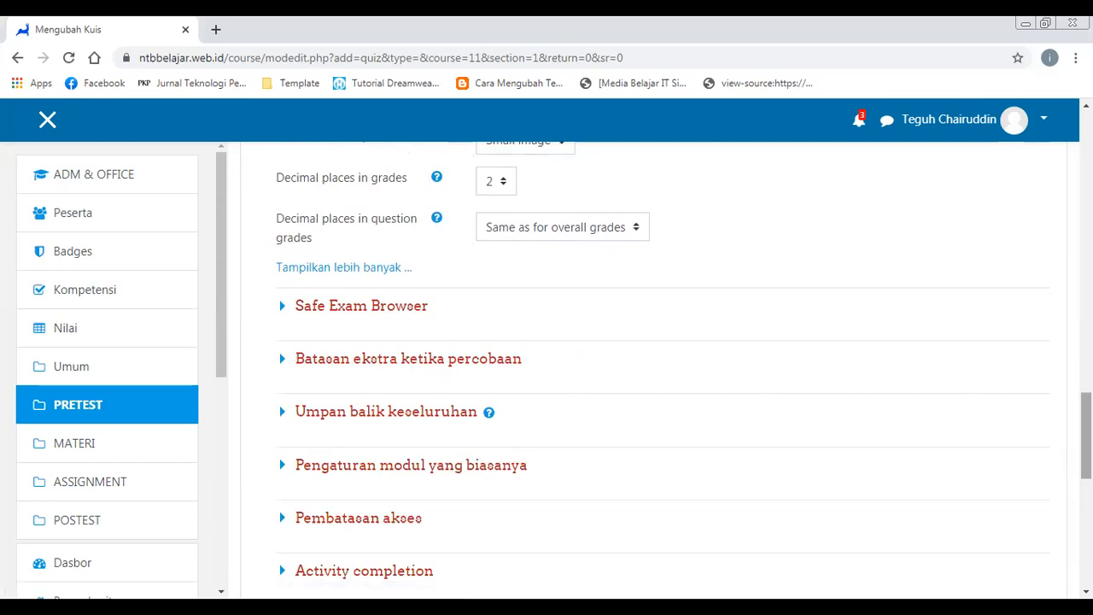
scroll(438, 412, "down", 3)
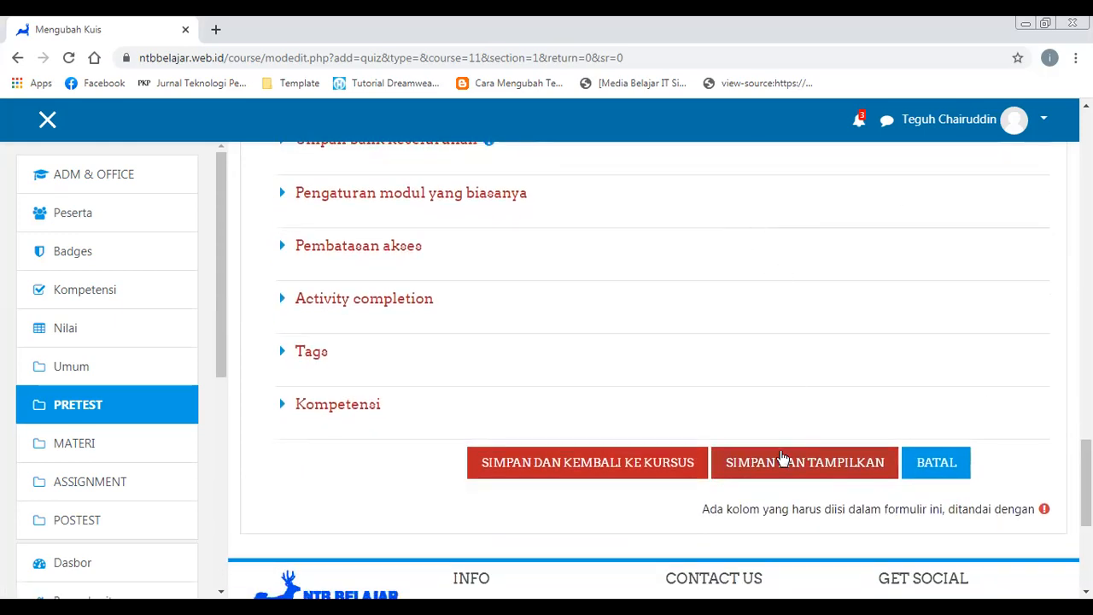
left_click(777, 469)
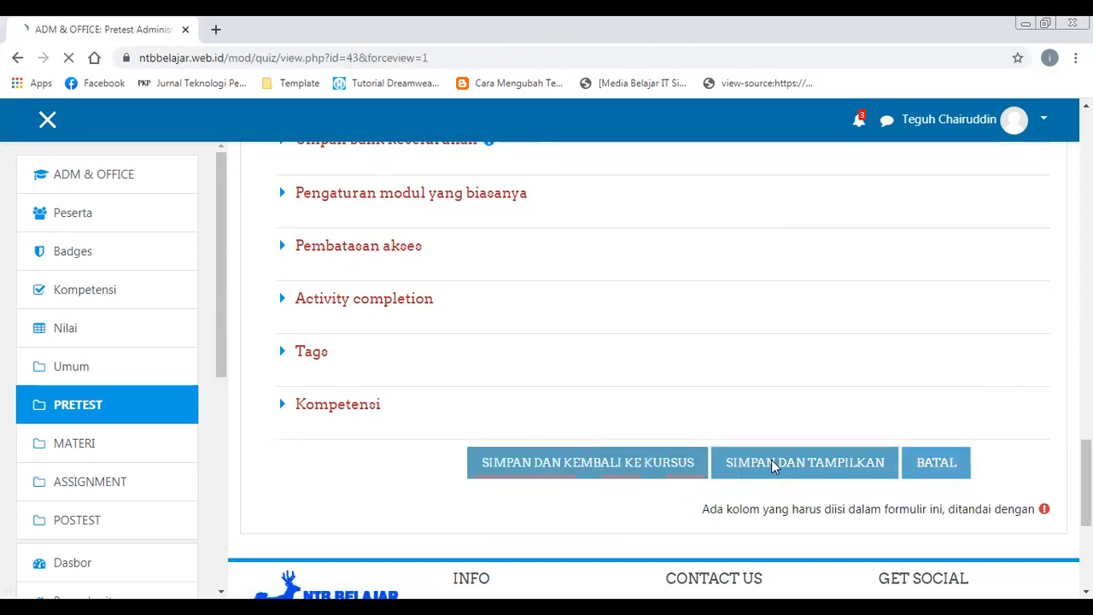
- Review the pretest's instructions, schedule and attempt details, and open the quiz for question editing
scroll(653, 370, "down", 4)
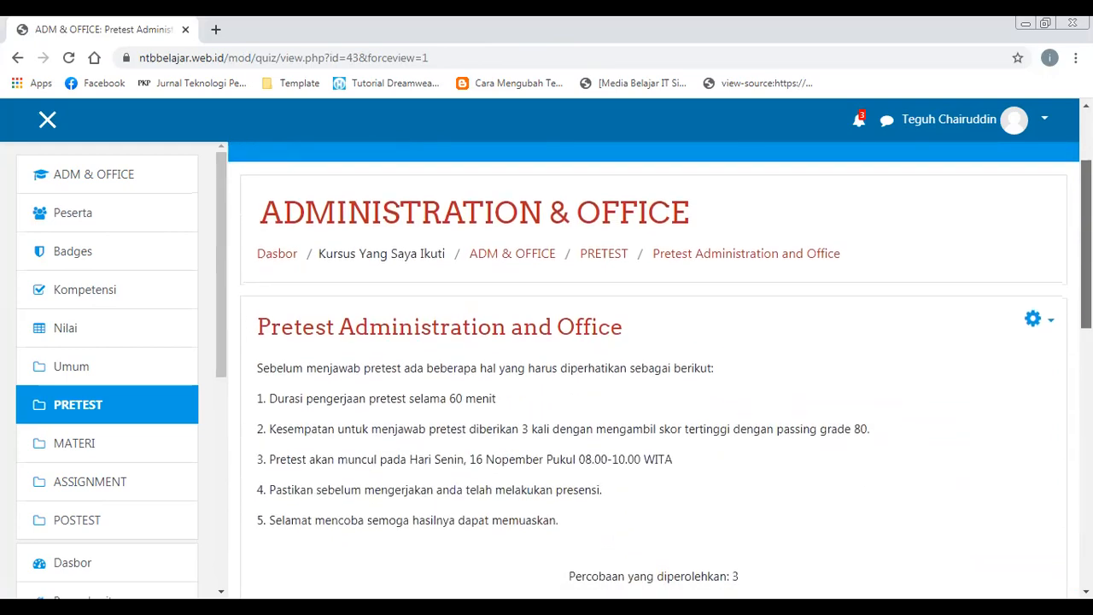
scroll(653, 369, "down", 2)
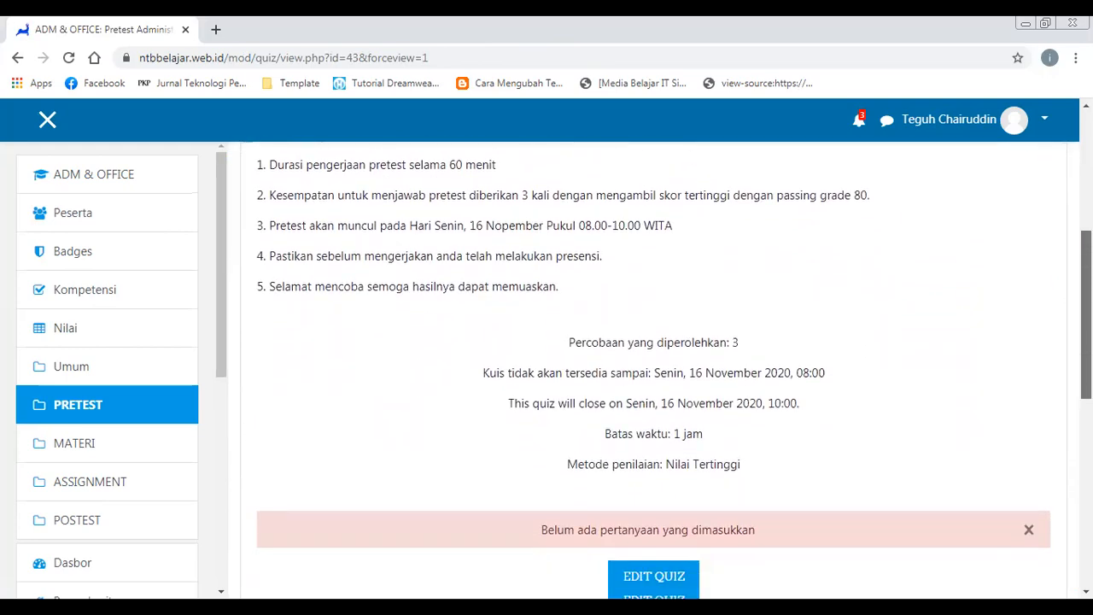
scroll(653, 369, "up", 3)
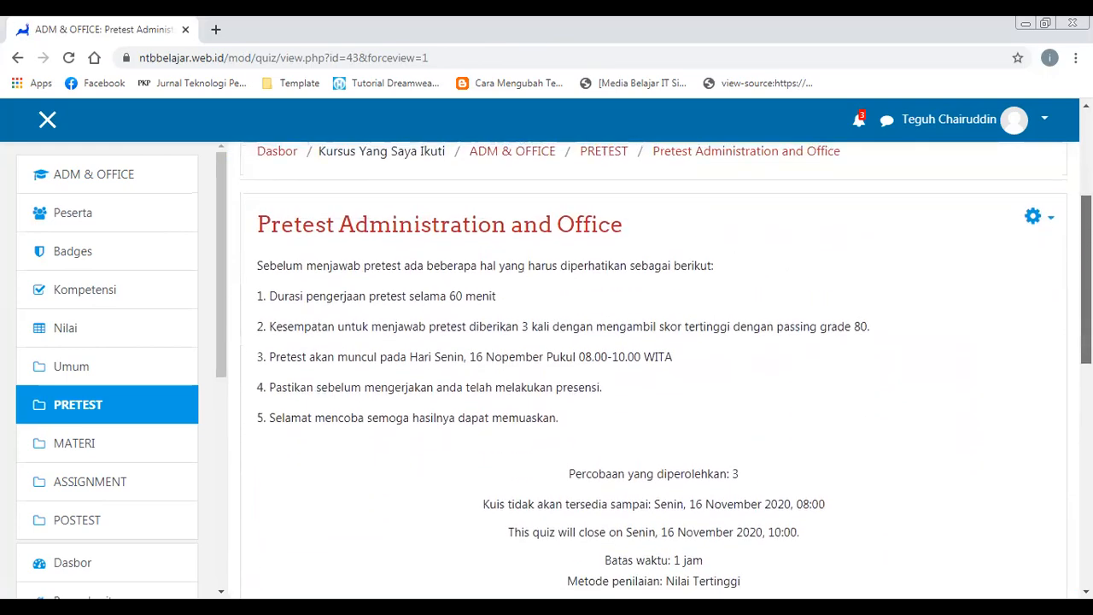
scroll(653, 369, "down", 3)
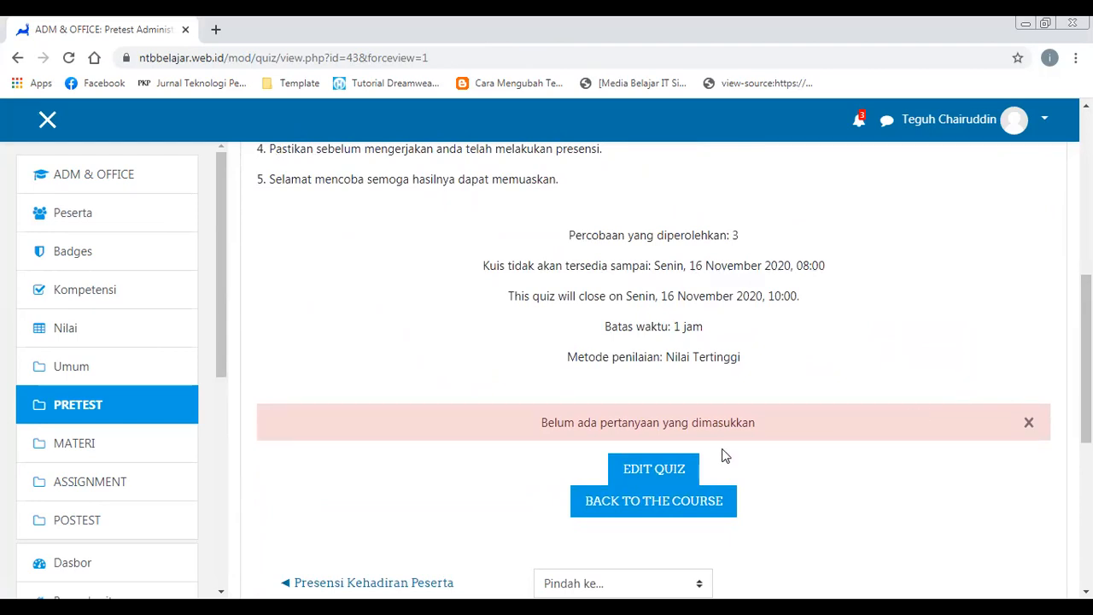
left_click(671, 471)
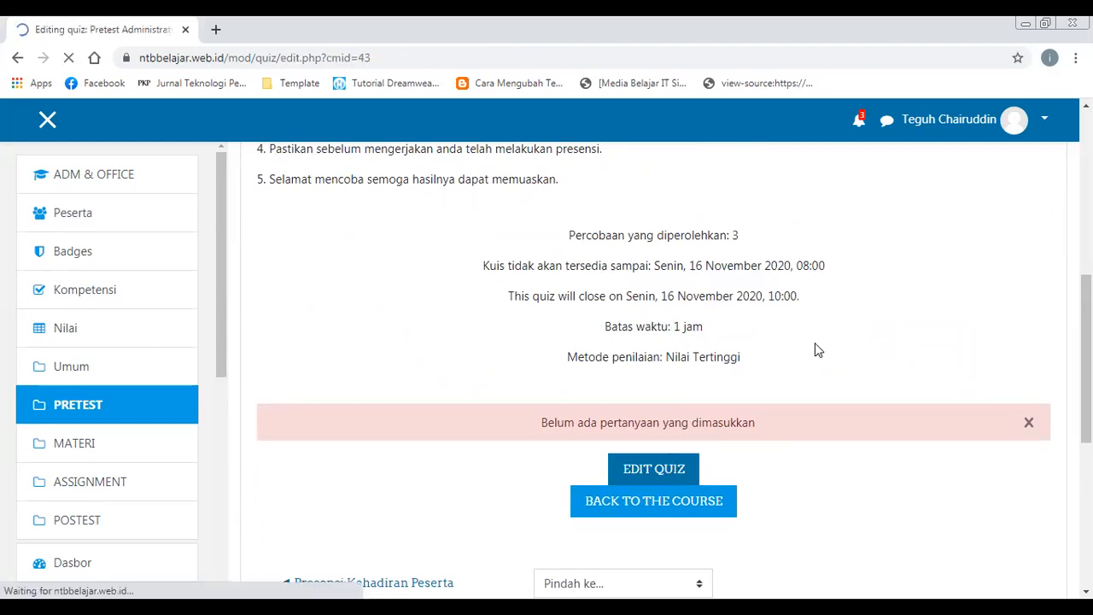
- Set the quiz's maximum grade (Tingkat tertinggi) to 100,00 and save it
scroll(653, 368, "down", 1)
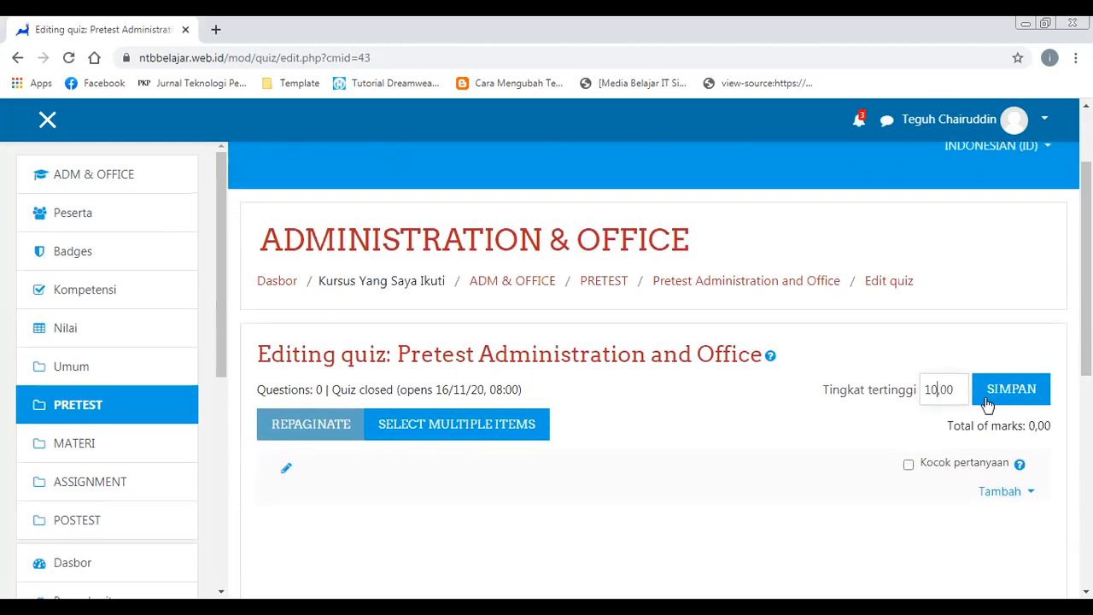
left_click(941, 391)
type("0")
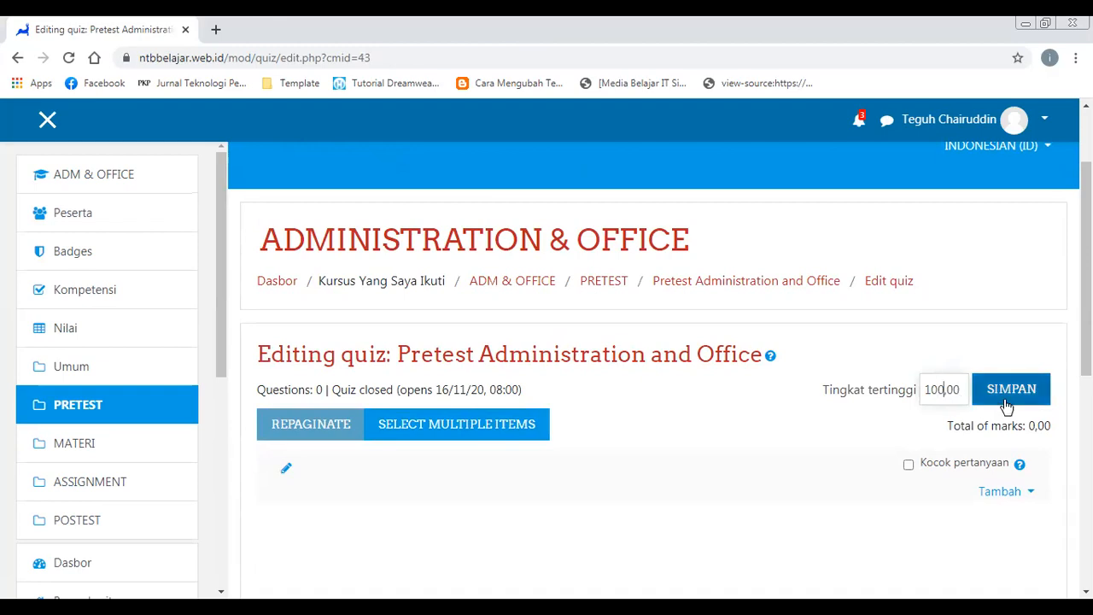
left_click(1001, 389)
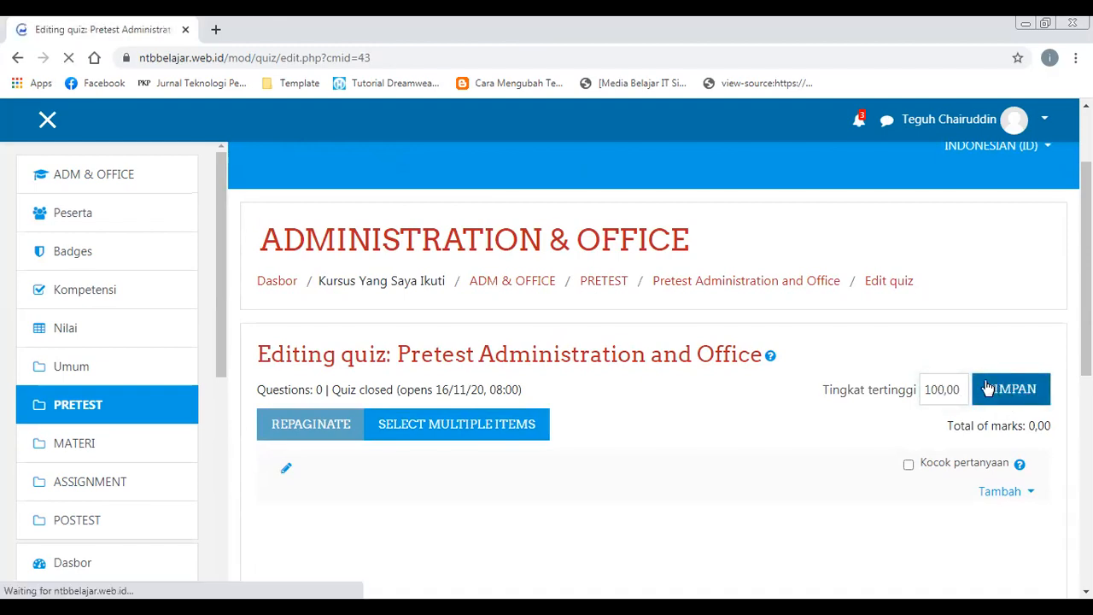
- Add a new question of the Essay type to the pretest quiz
scroll(653, 341, "down", 2)
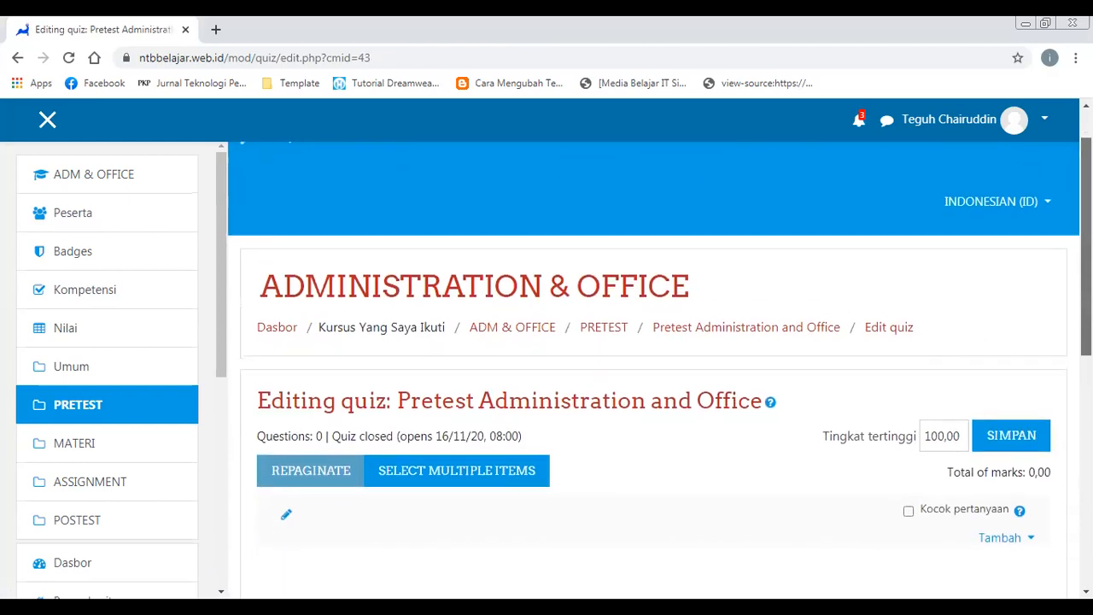
scroll(653, 341, "down", 1)
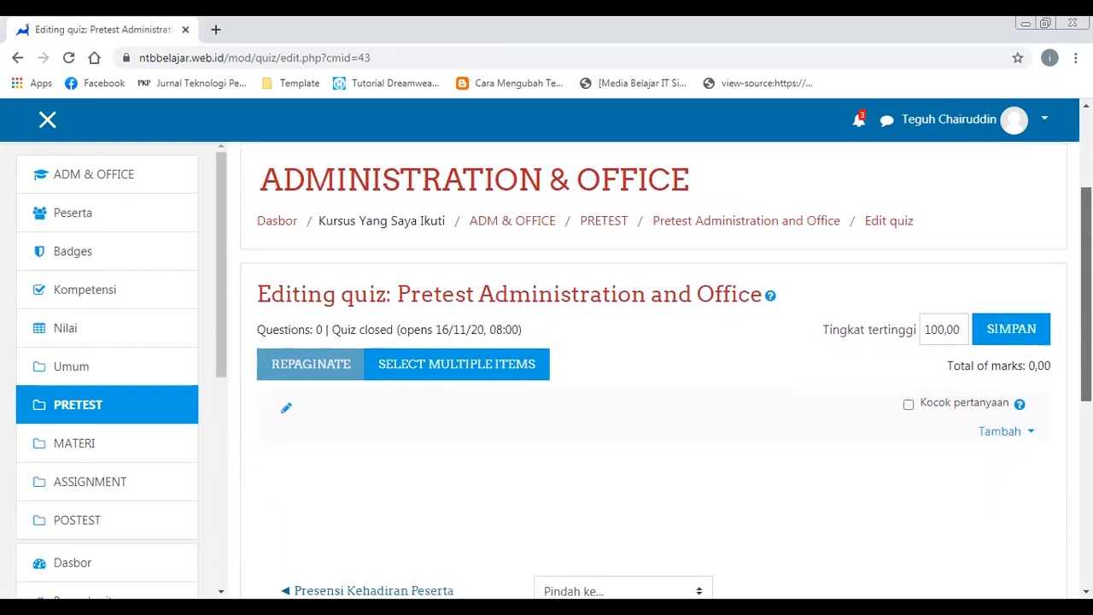
scroll(1010, 414, "down", 2)
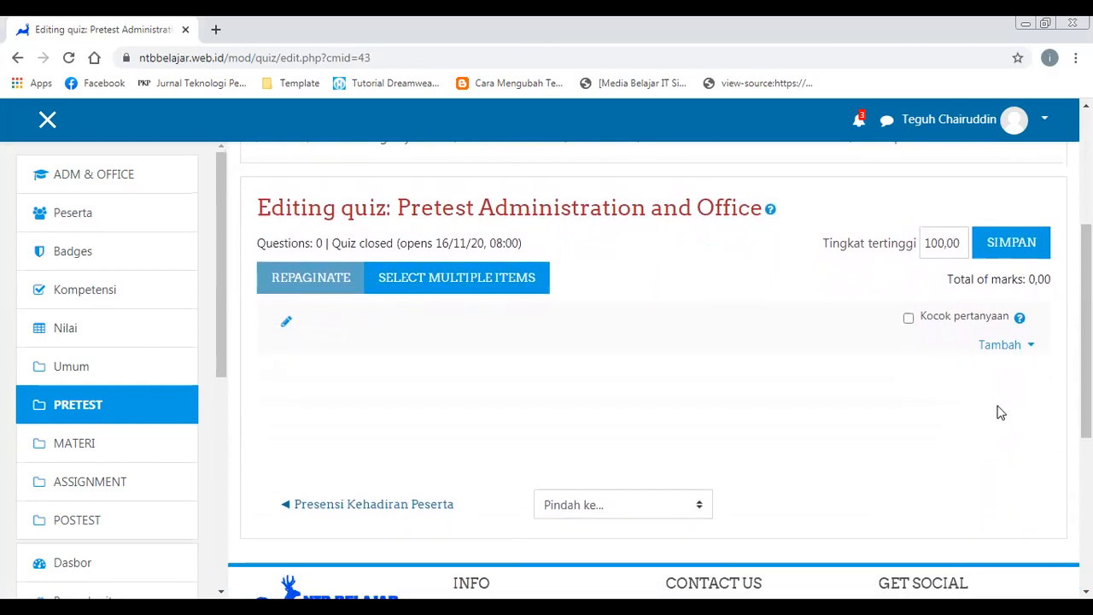
left_click(1018, 354)
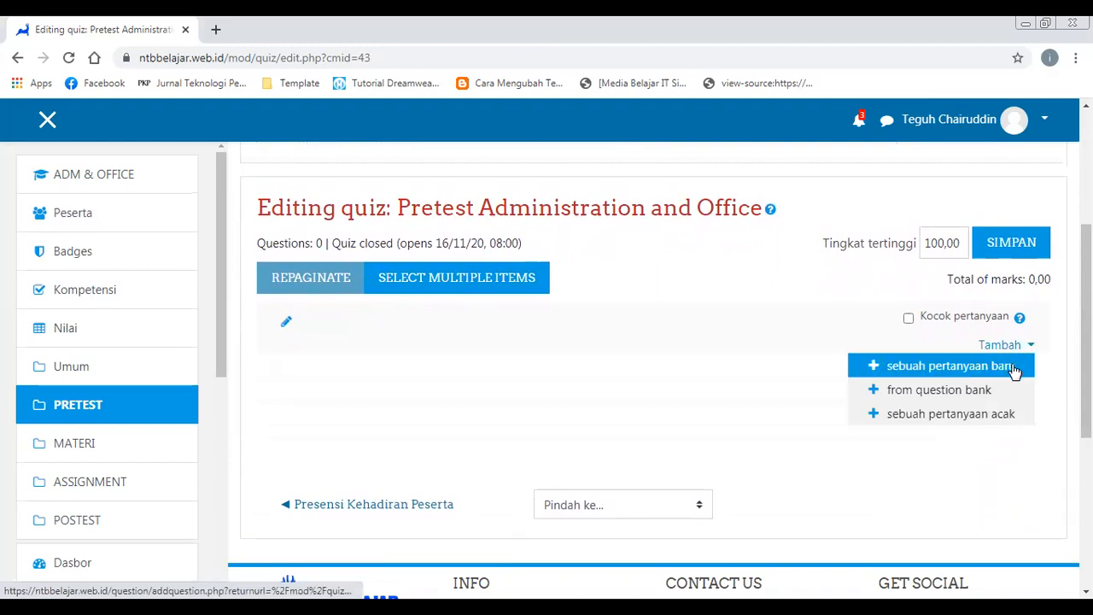
left_click(1013, 367)
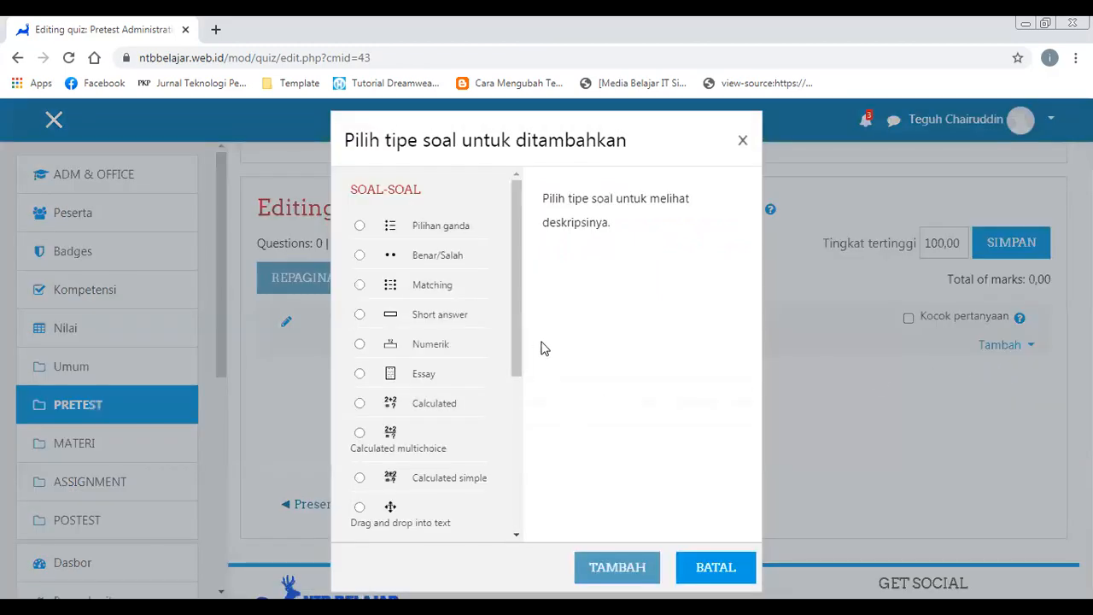
left_click(430, 382)
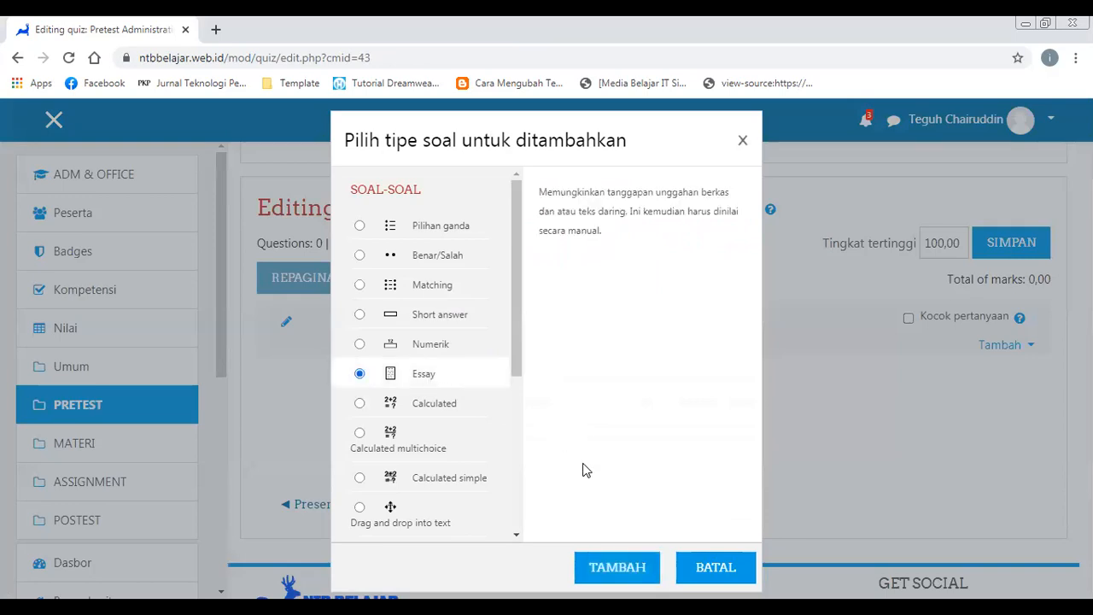
left_click(619, 568)
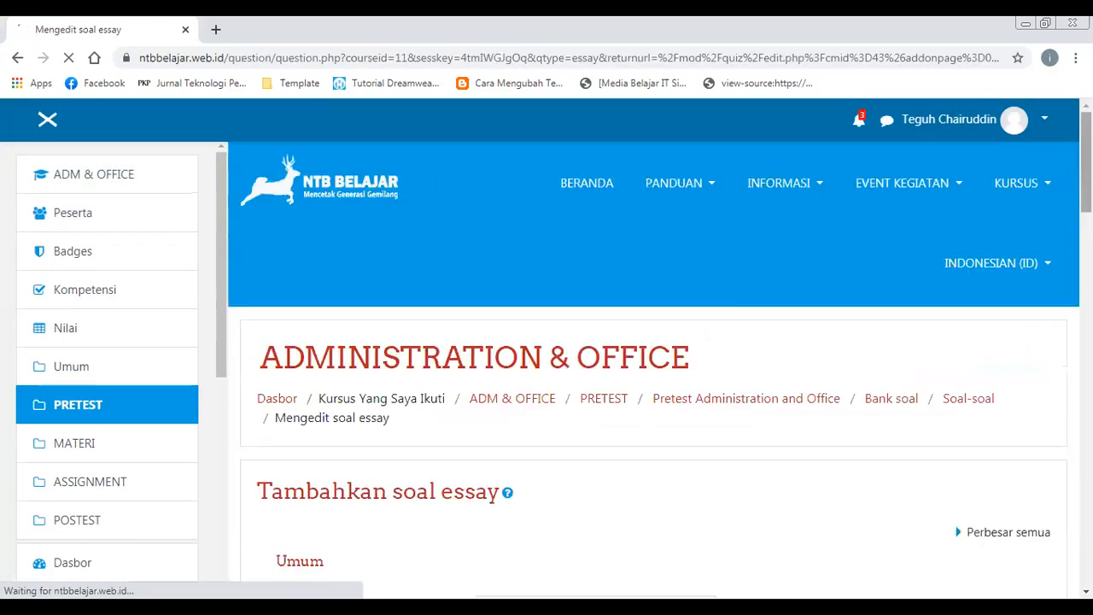
- Name the essay question Q1 in its Nama soal field
left_click_drag(1086, 162, 1086, 242)
left_click(545, 229)
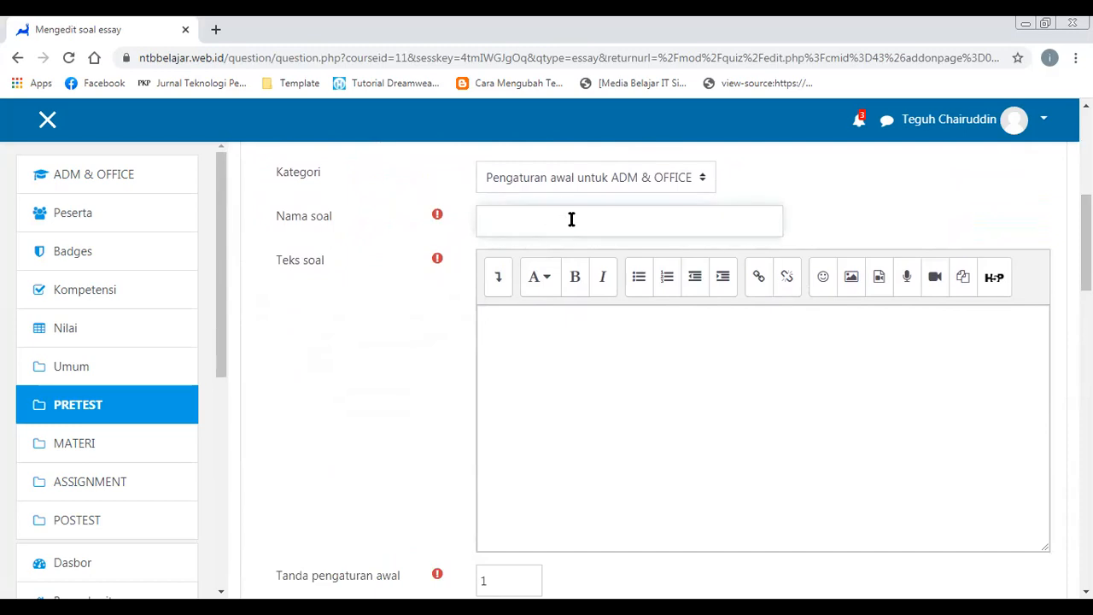
type("Q1")
left_click(583, 353)
scroll(664, 367, "down", 5)
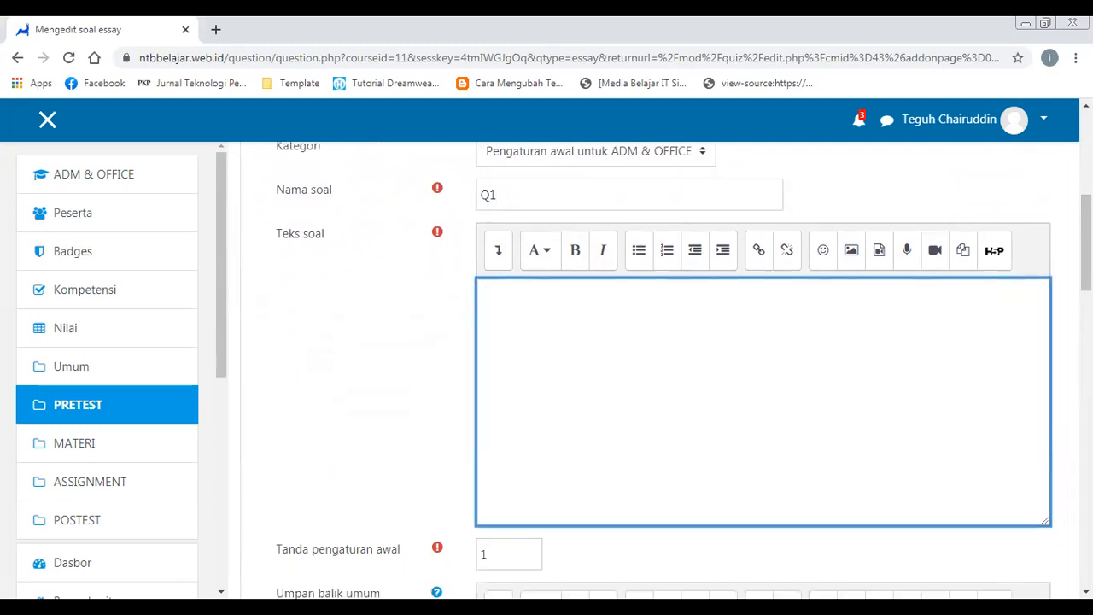
scroll(664, 367, "up", 4)
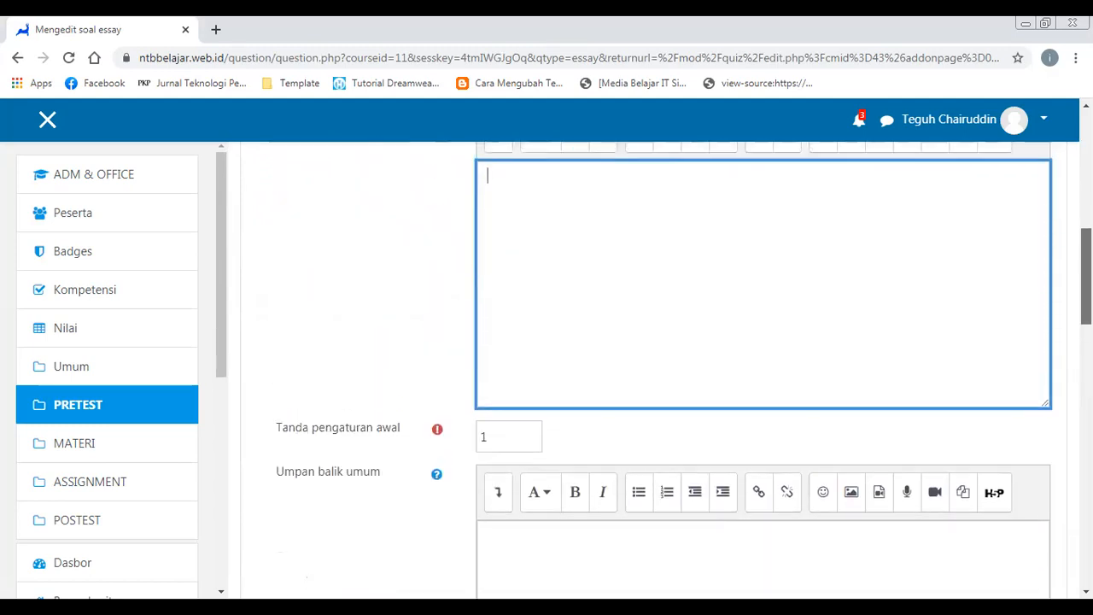
scroll(681, 370, "up", 1)
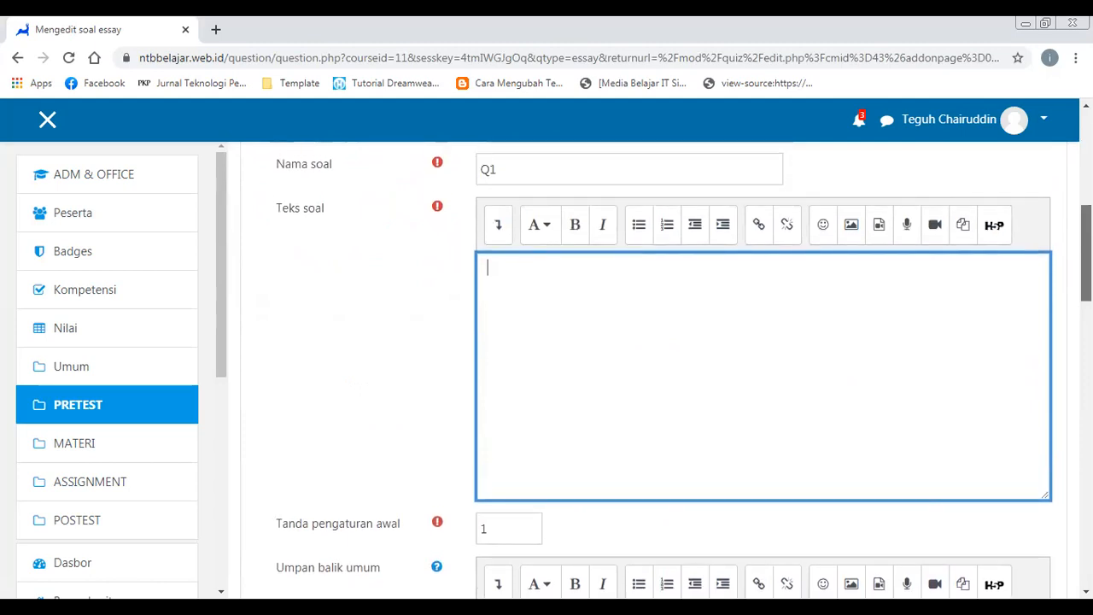
scroll(682, 371, "up", 1)
scroll(681, 371, "up", 1)
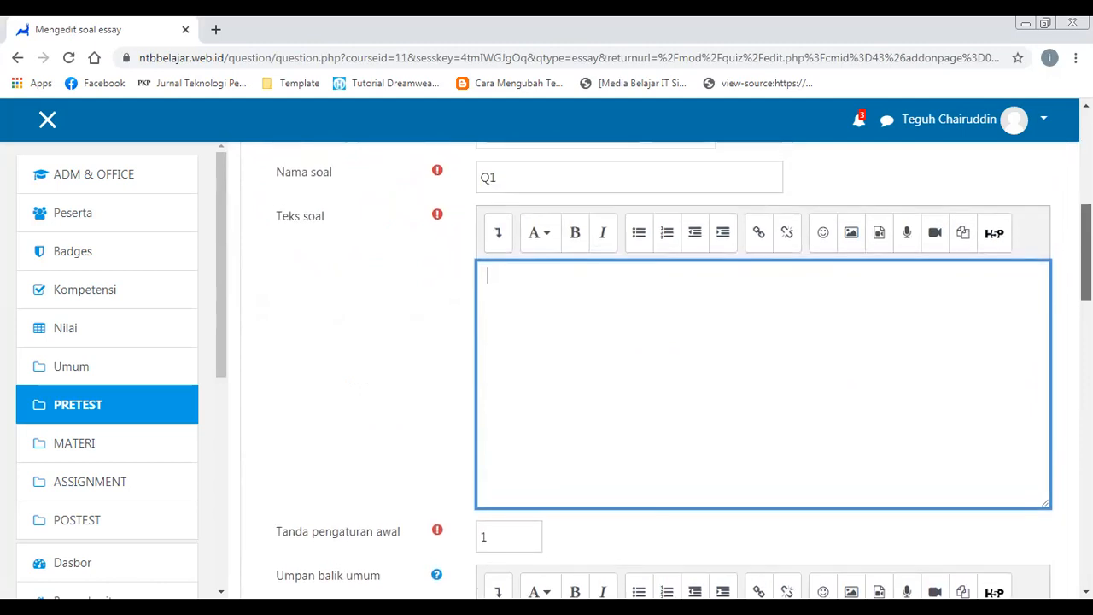
scroll(865, 314, "up", 2)
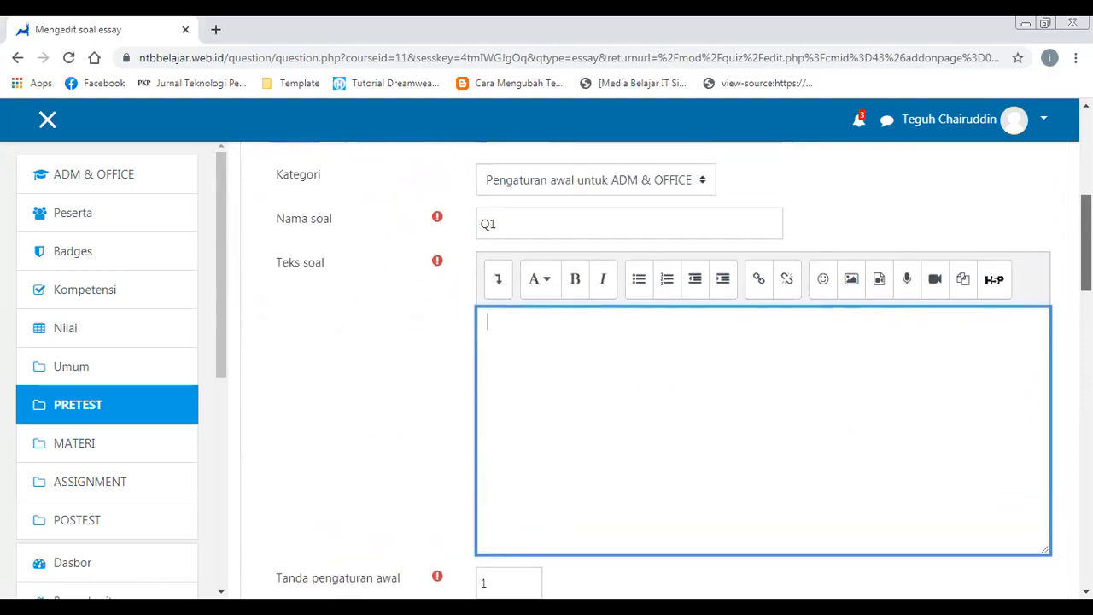
left_click(216, 606)
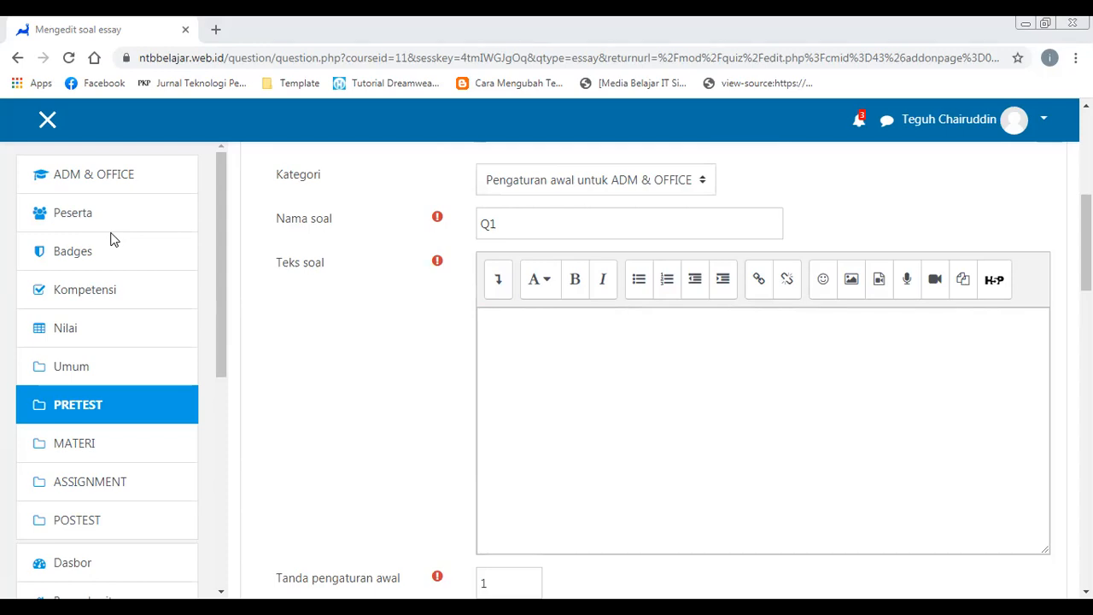
- Enter "Jelaskan peran dari admistrator and office pada sebuah instansi!" as the question text (Teks soal) of Q1
left_click(801, 312)
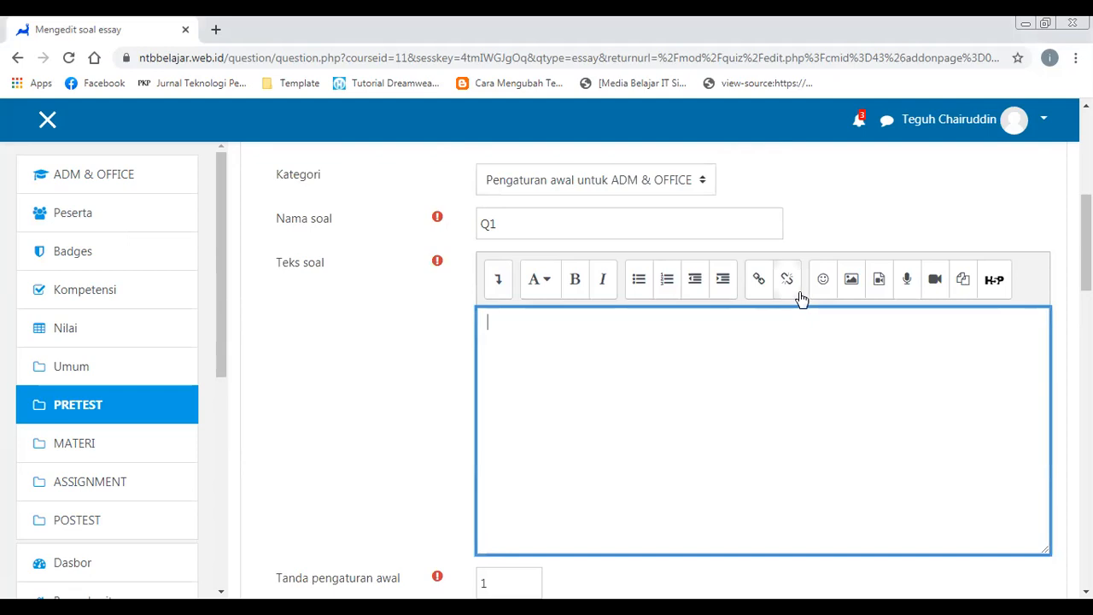
type("Jelaskan peran dari adm")
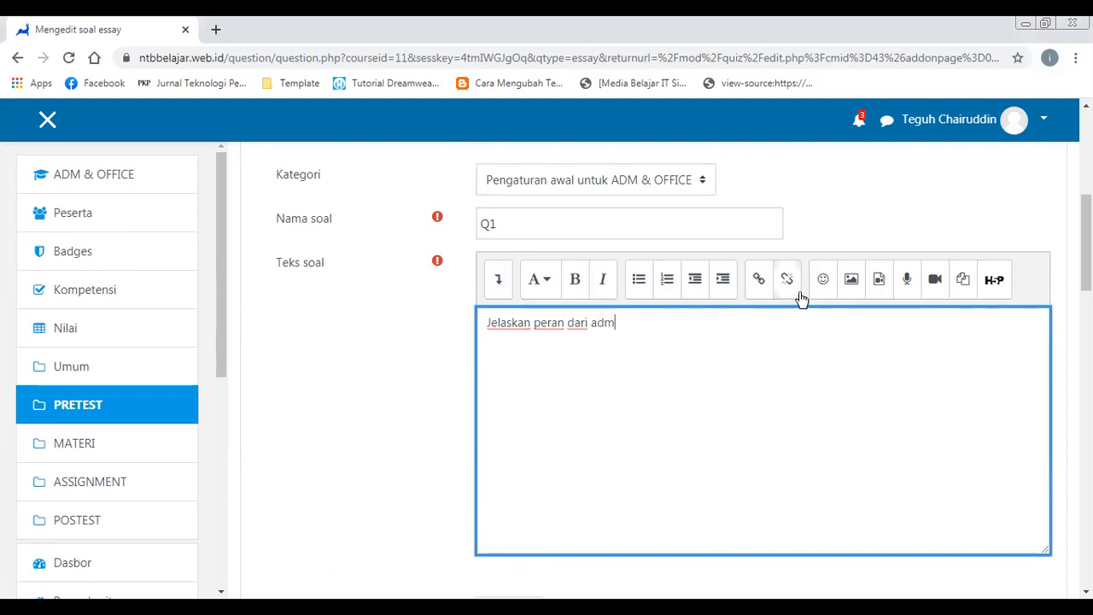
type("istra")
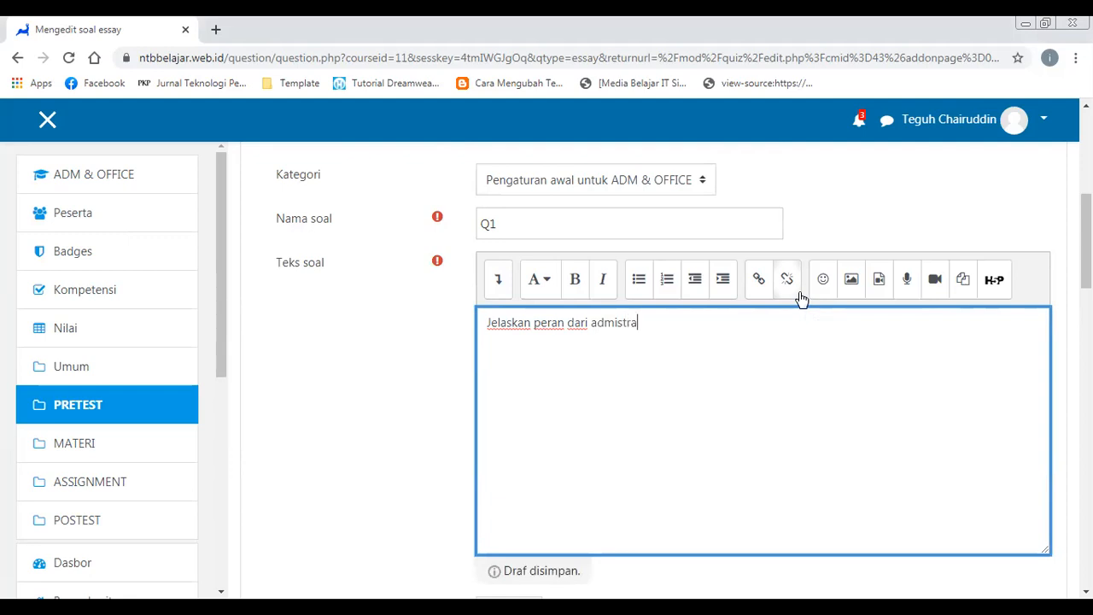
type("to")
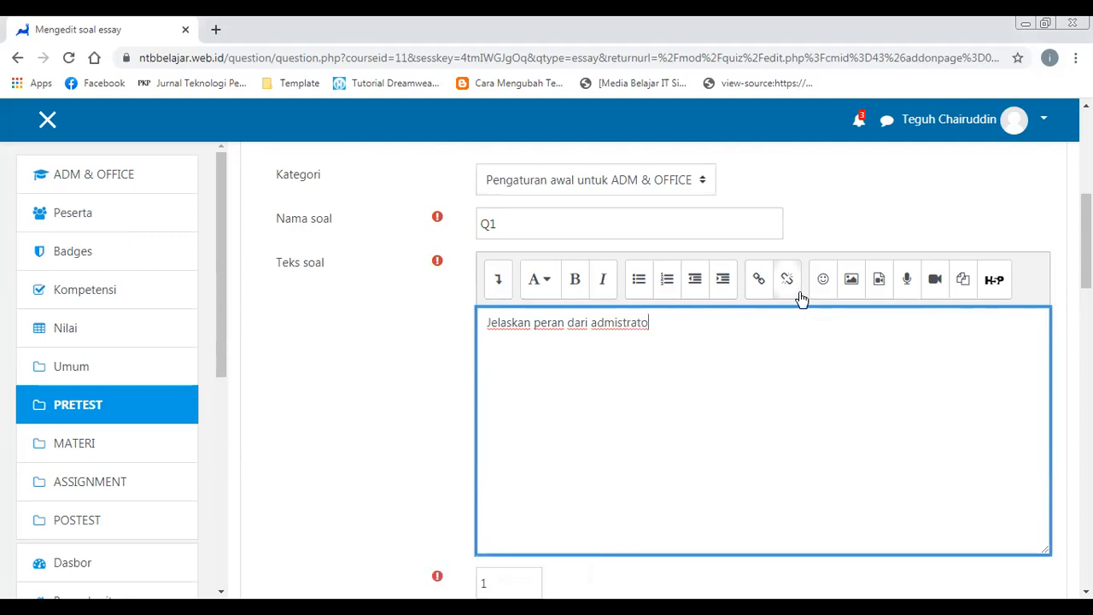
type("r ab=")
key("BackSpace")
key("BackSpace")
type("bd")
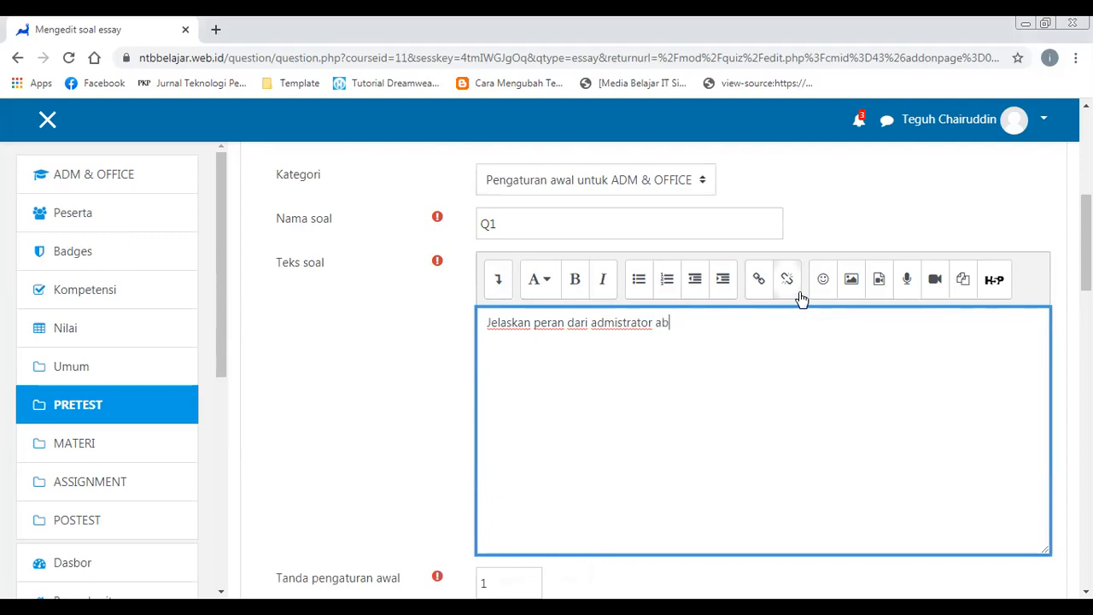
key("BackSpace")
key("BackSpace")
type("nd office o")
key("BackSpace")
type("pada sebuah ")
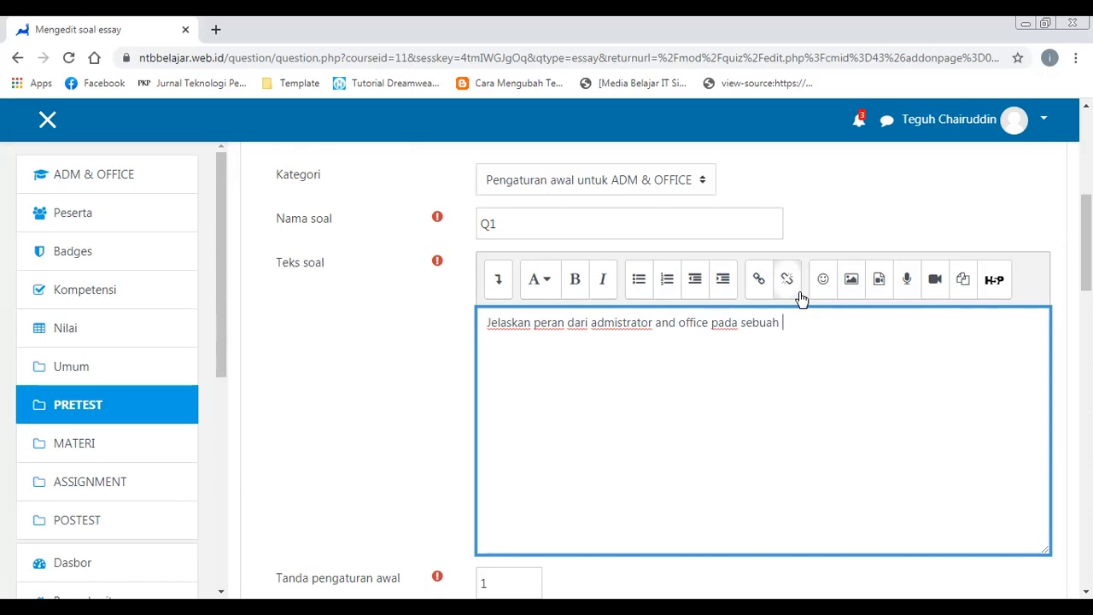
type("instansi!")
- Set Q1's default mark (Tanda pengaturan awal) to 20
scroll(1085, 243, "down", 3)
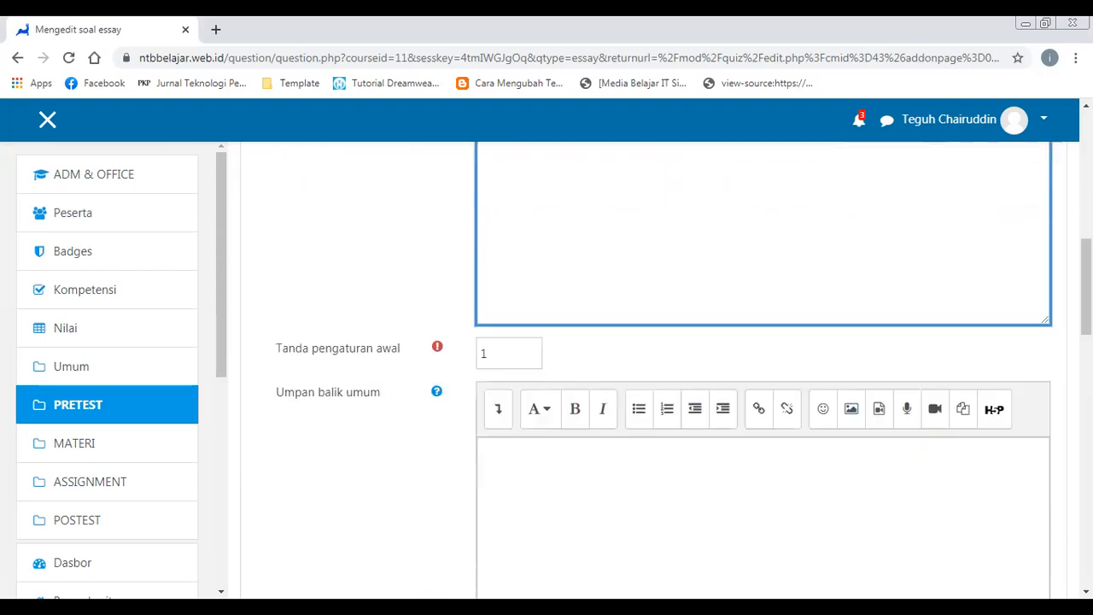
left_click(508, 351)
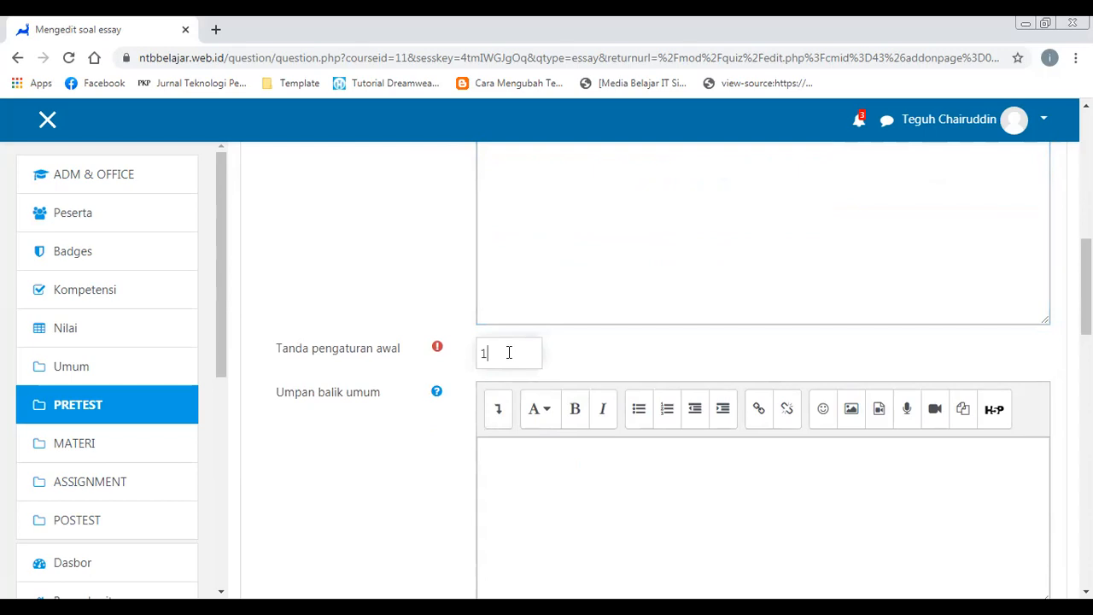
left_click_drag(507, 351, 482, 352)
- Set Q1's response box size to 20 baris with attachments (Izinkan lampiran) at Tidak, and save the question
scroll(662, 375, "down", 5)
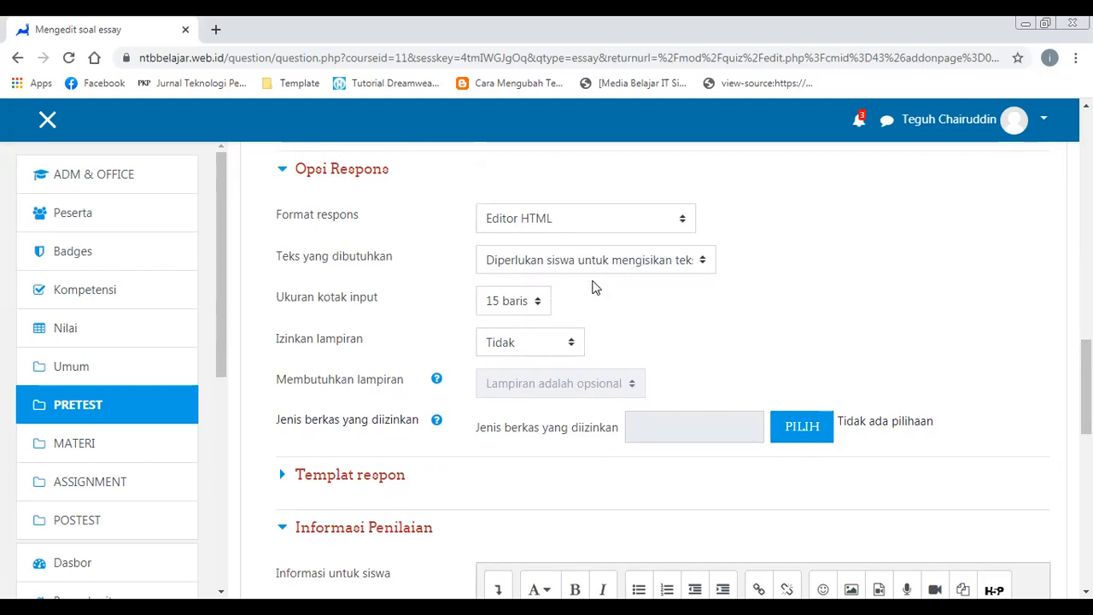
left_click(547, 303)
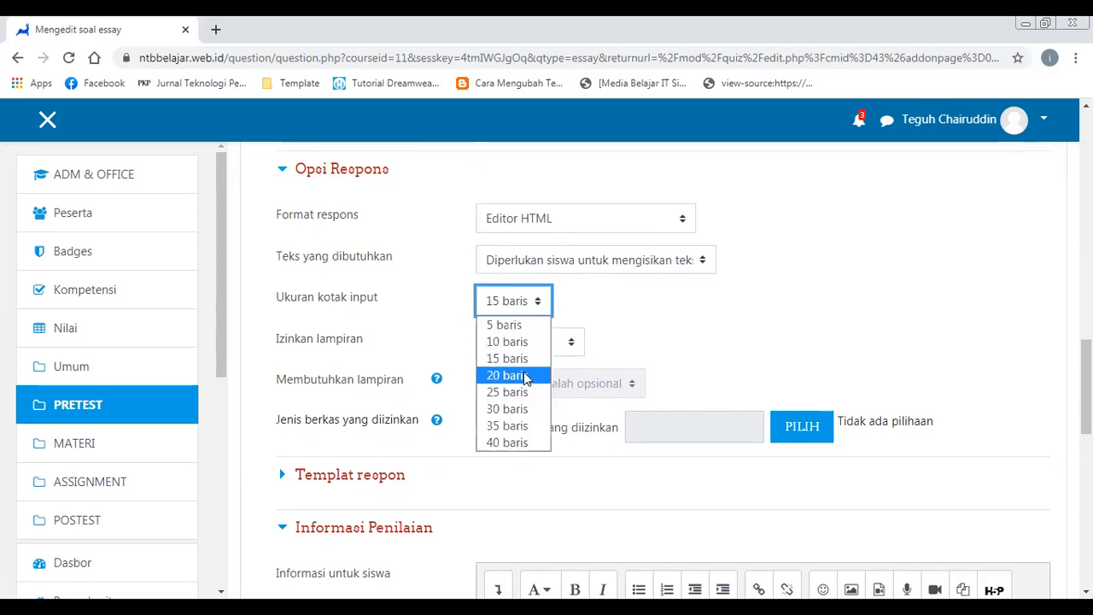
key("Escape")
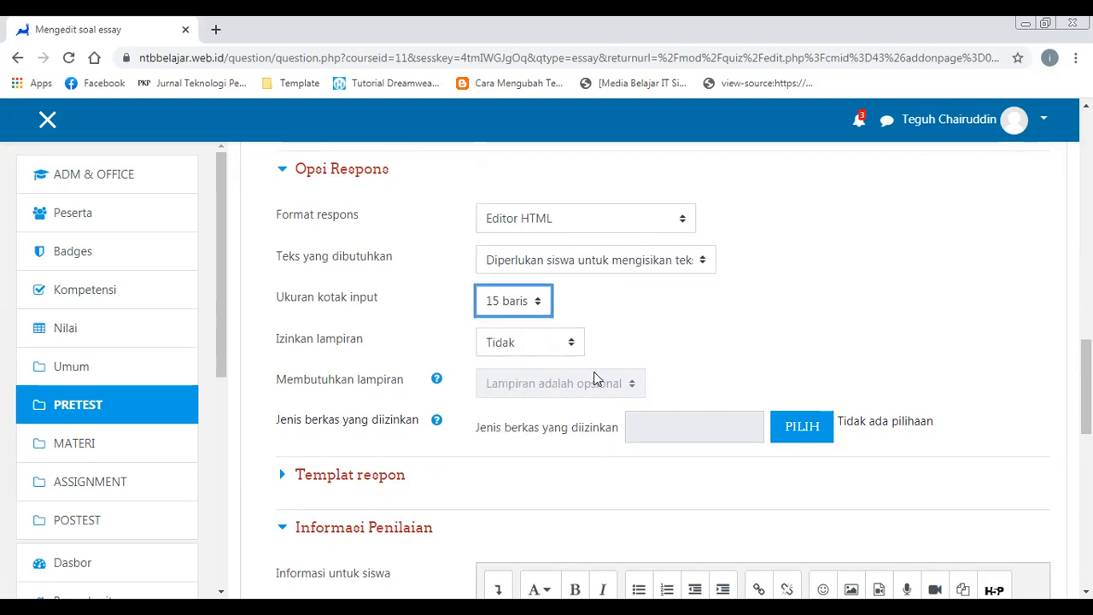
key("Down")
left_click(561, 347)
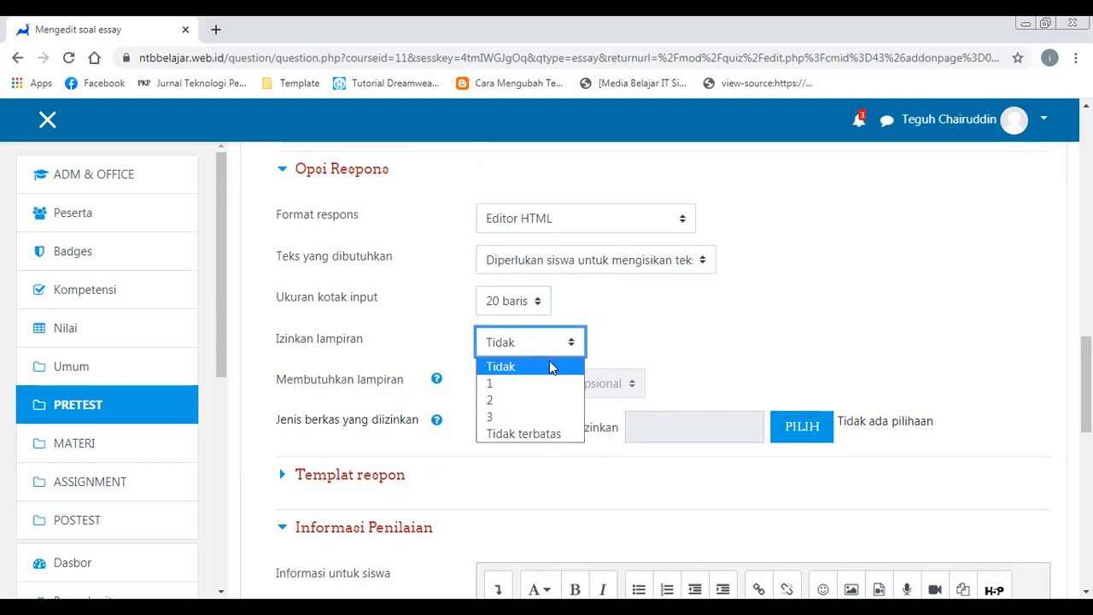
left_click(551, 367)
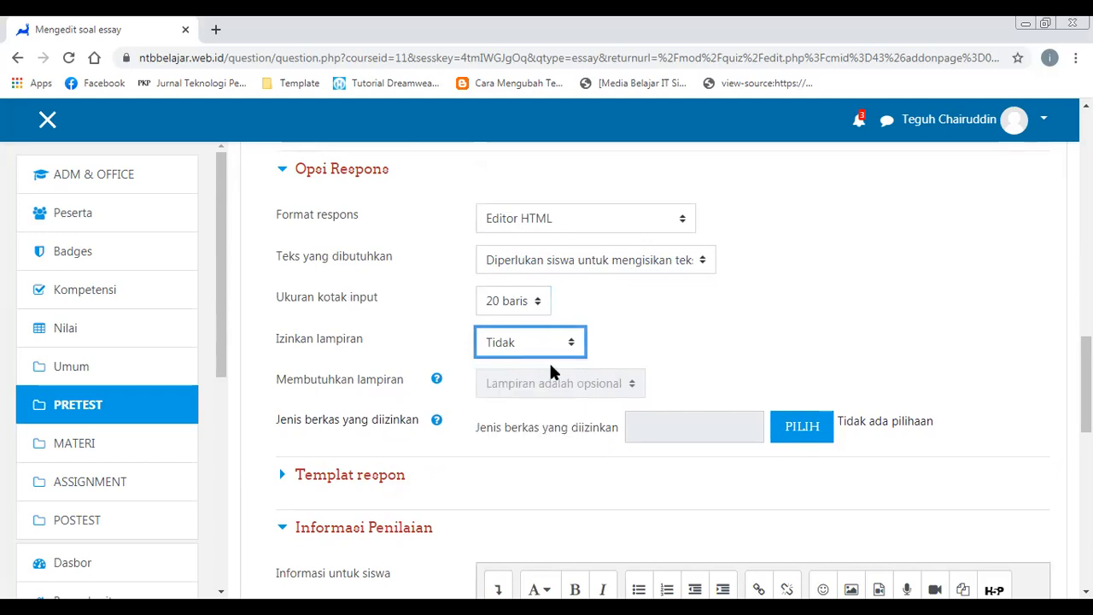
scroll(1046, 484, "down", 6)
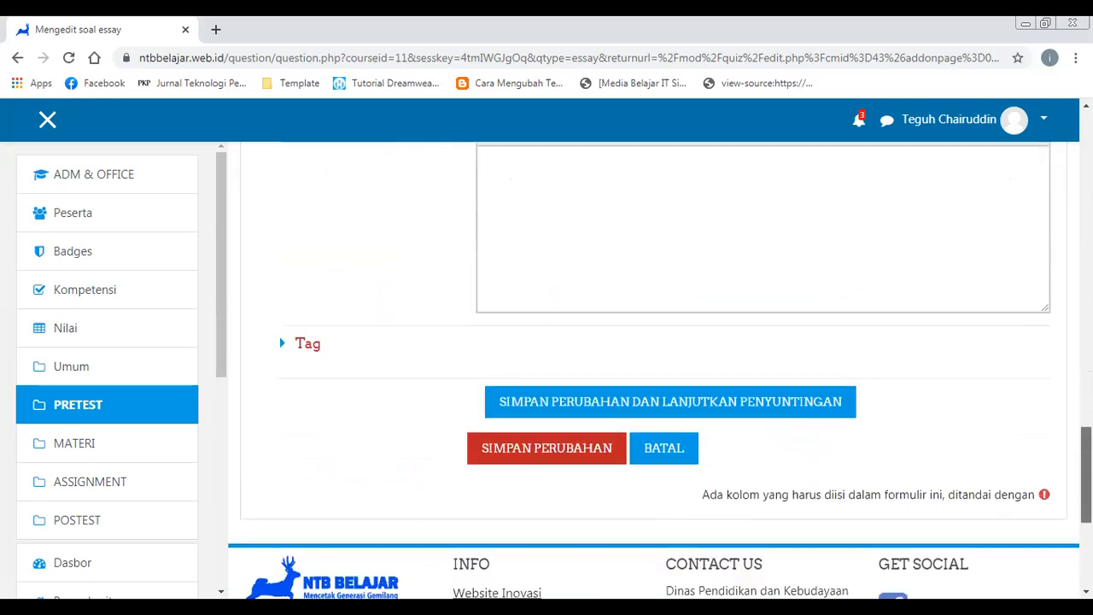
left_click(556, 439)
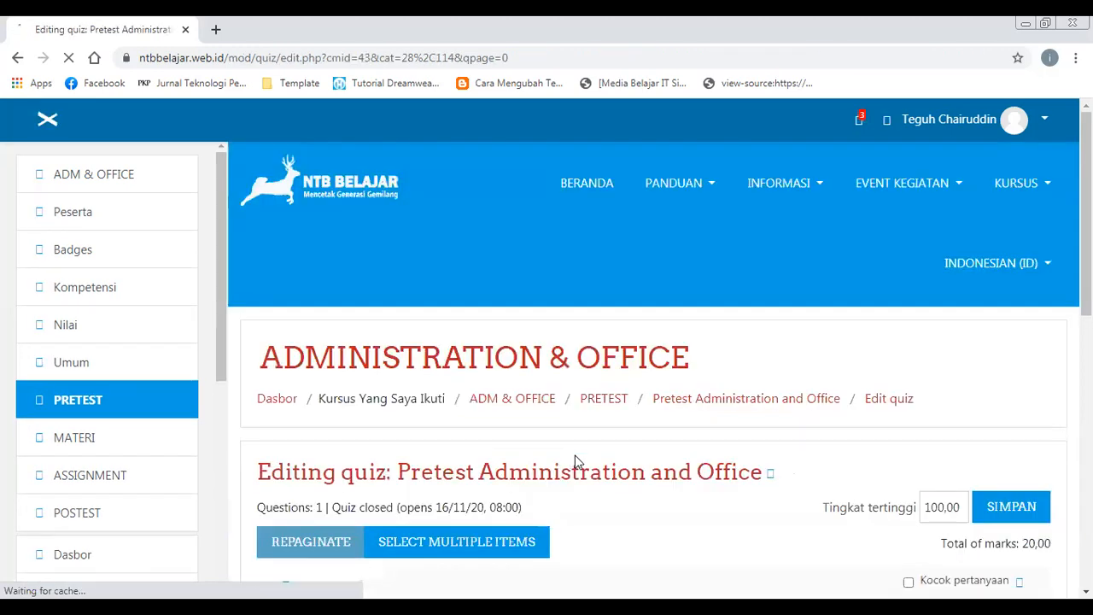
- Add a second question of the Essay type below Q1 on page 1 of the pretest quiz
scroll(649, 367, "down", 3)
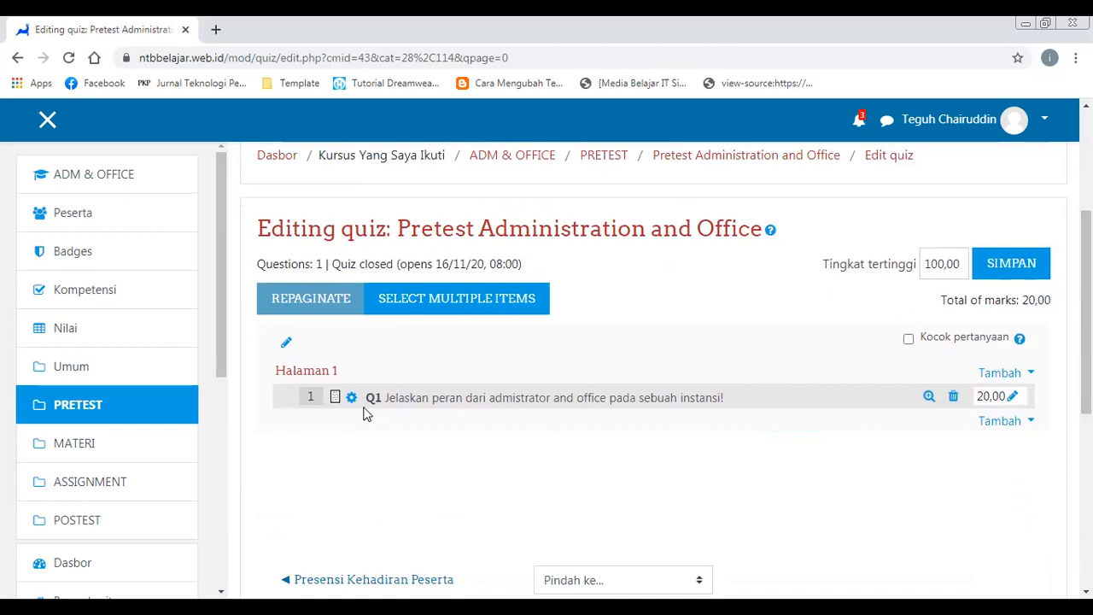
left_click(1004, 431)
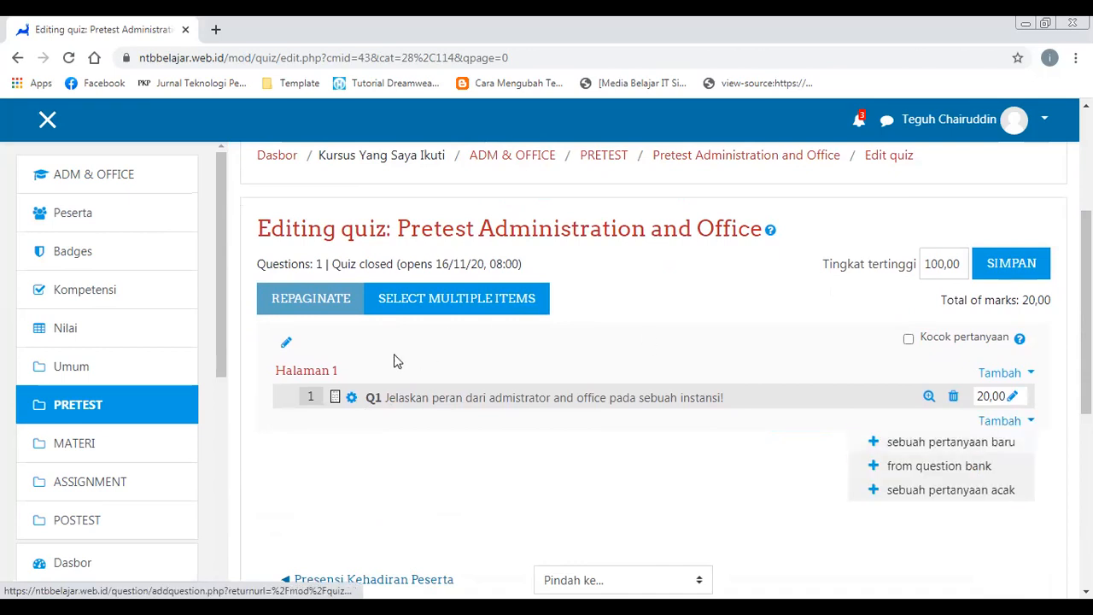
left_click(955, 446)
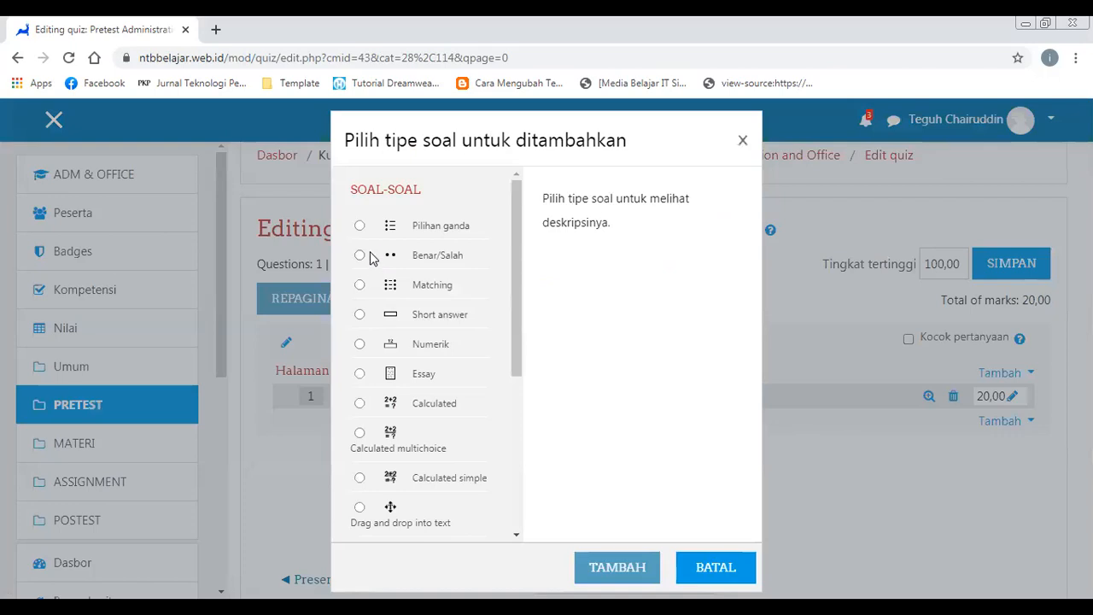
left_click(361, 374)
left_click(641, 569)
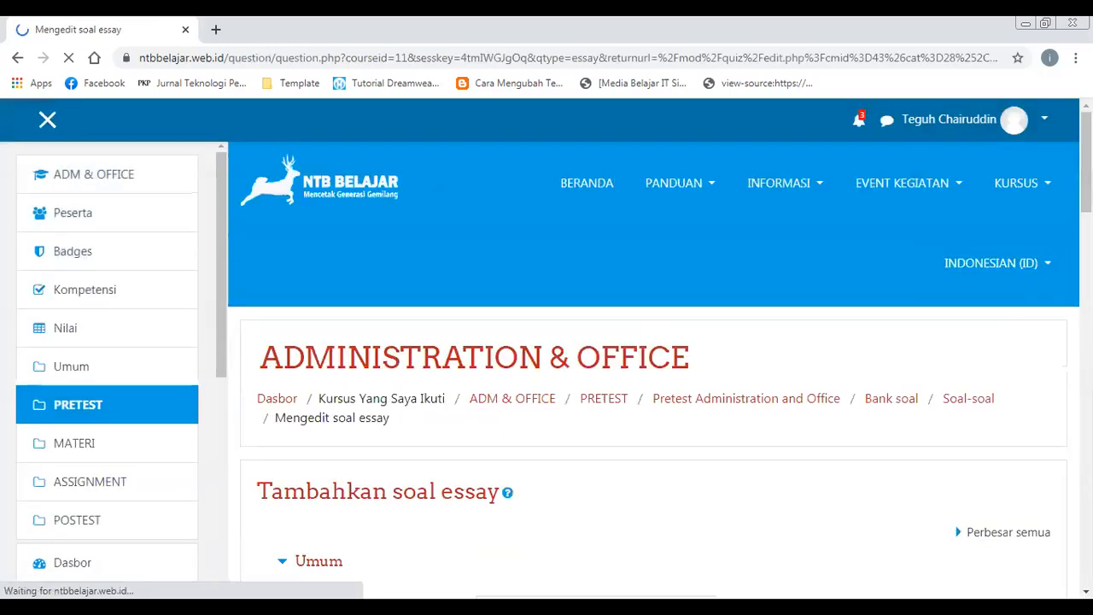
- Name the second essay question Q2 in its Nama soal field
left_click_drag(1086, 195, 1086, 263)
scroll(583, 275, "up", 1)
left_click(577, 284)
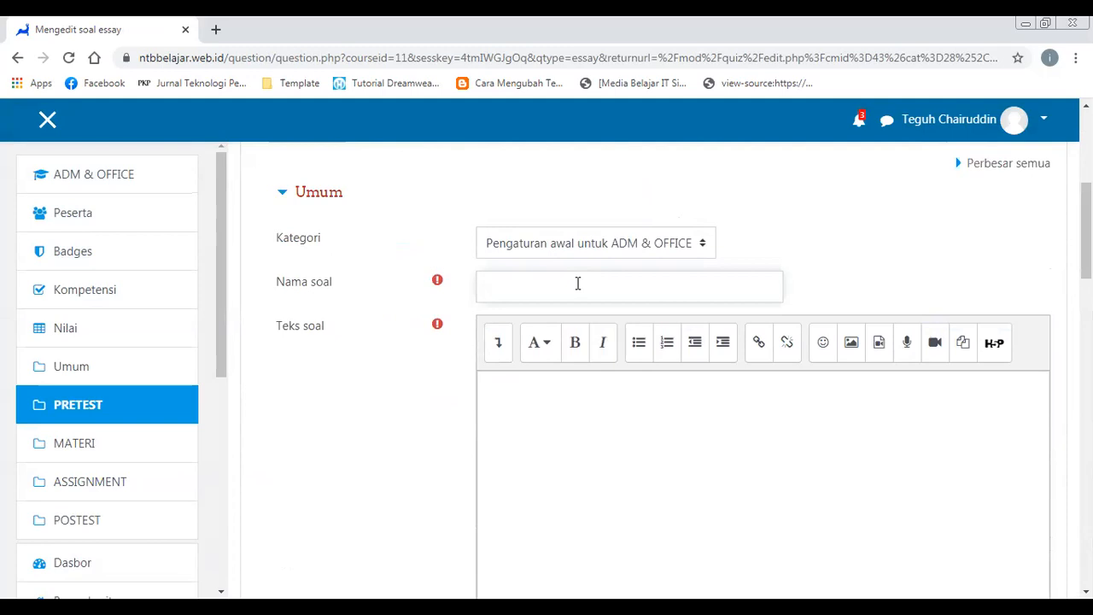
type("Q2")
- Enter "Soal untuk no 2" as the question text (Teks soal) of Q2
left_click(547, 397)
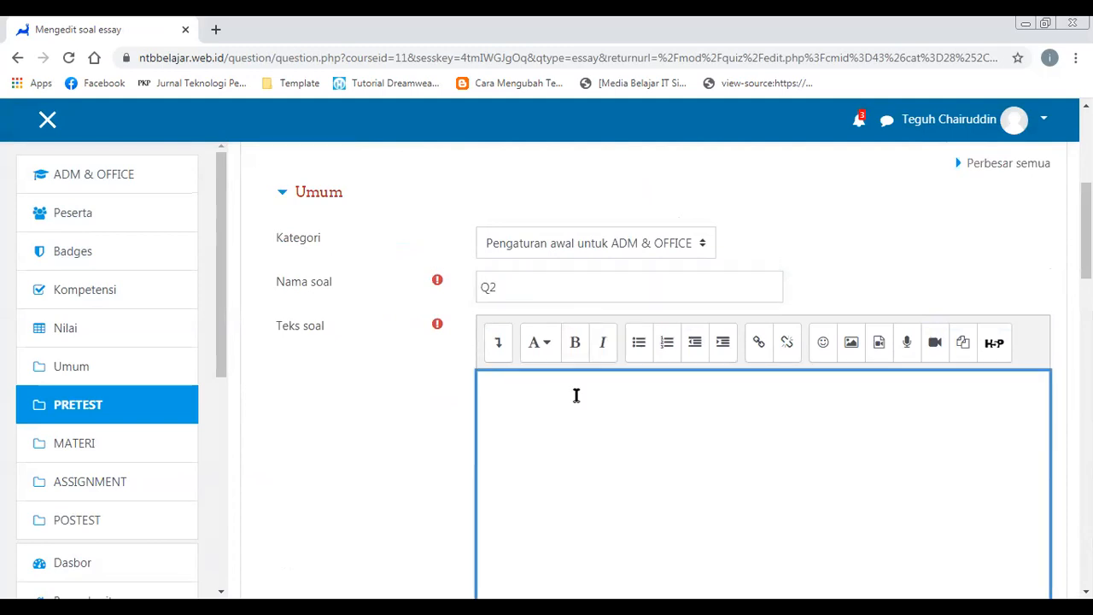
type("sOAL UNT")
key("BackSpace")
key("BackSpace")
key("BackSpace")
key("BackSpace")
key("BackSpace")
key("BackSpace")
key("BackSpace")
key("BackSpace")
key("BackSpace")
key("BackSpace")
key("BackSpace")
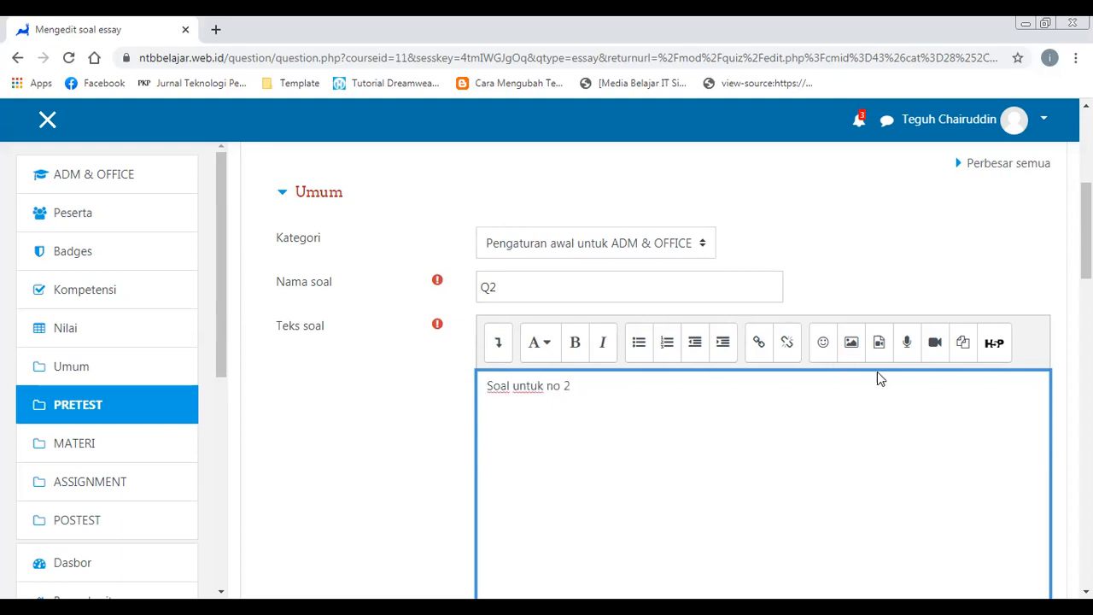
- Set Q2's default mark (Tanda pengaturan awal) to 20 and save the question
scroll(763, 384, "down", 4)
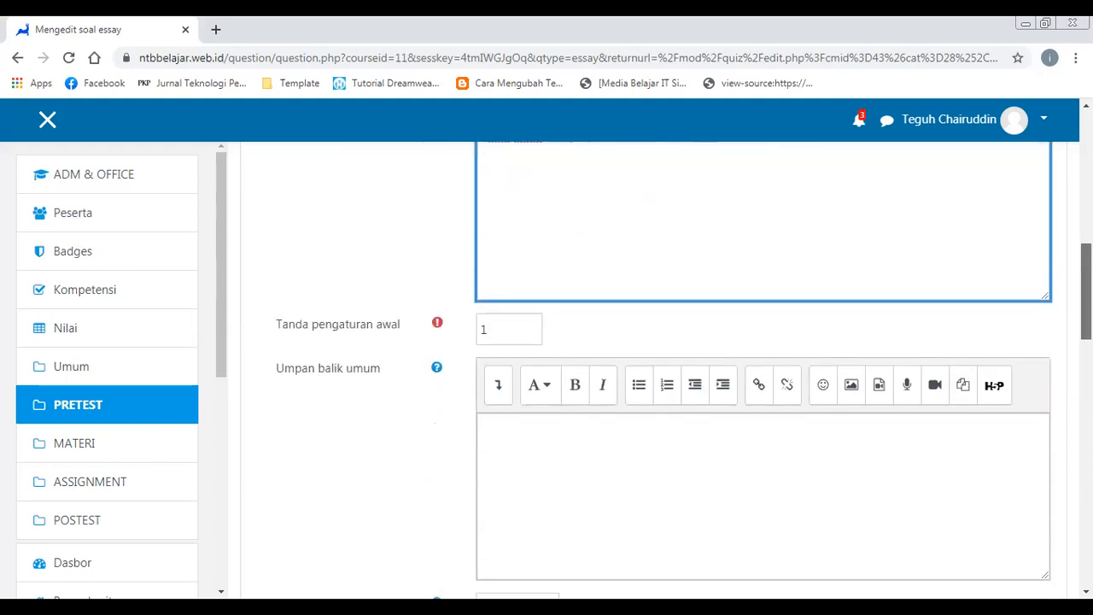
scroll(762, 385, "up", 2)
scroll(762, 384, "down", 5)
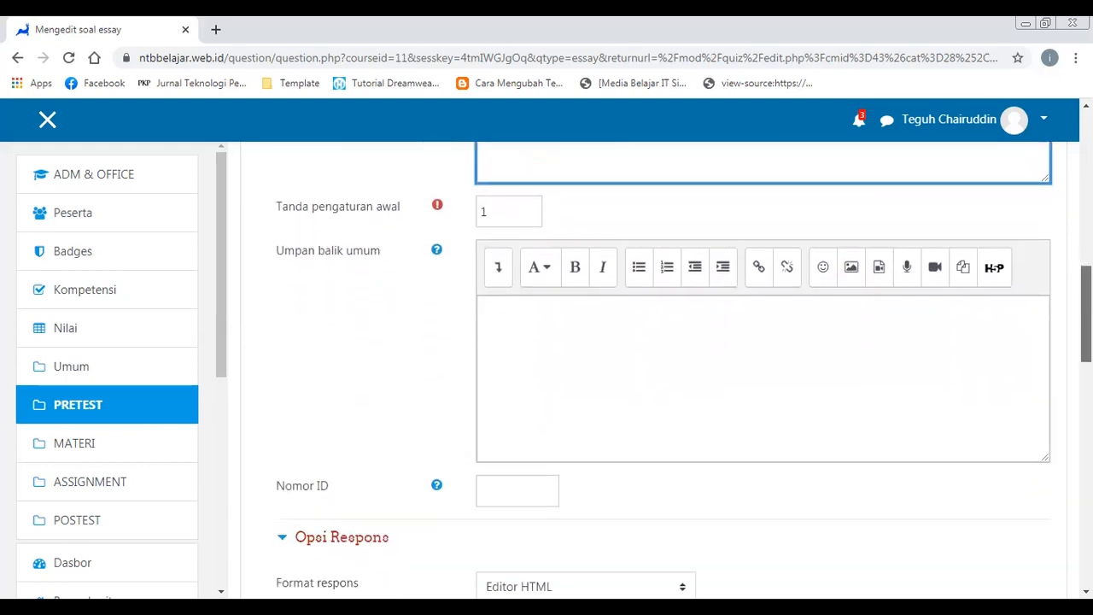
scroll(1041, 356, "up", 5)
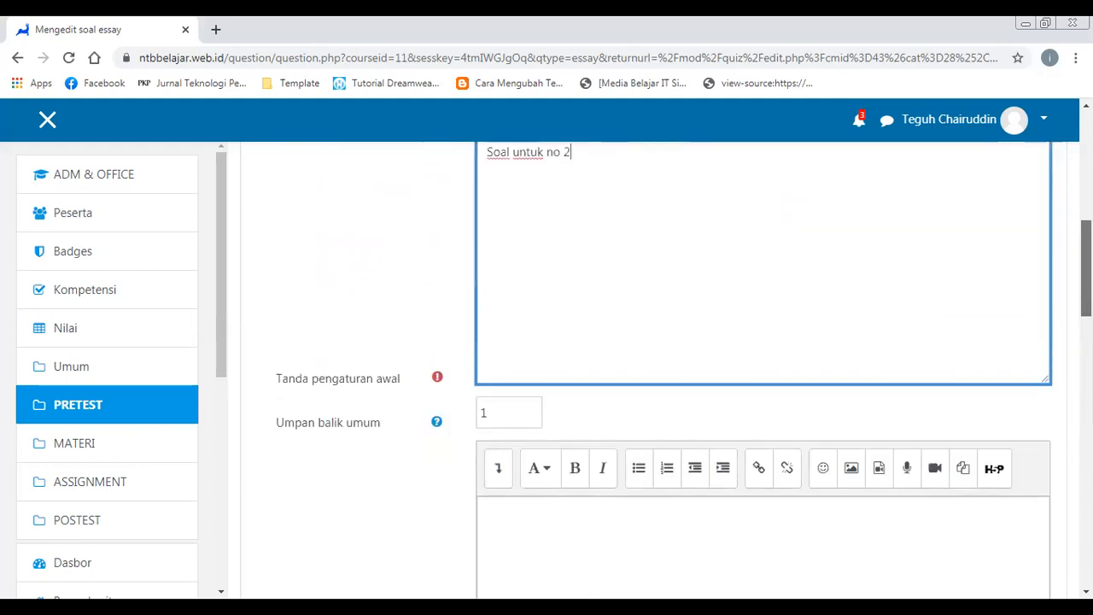
scroll(931, 313, "down", 1)
left_click_drag(493, 416, 482, 416)
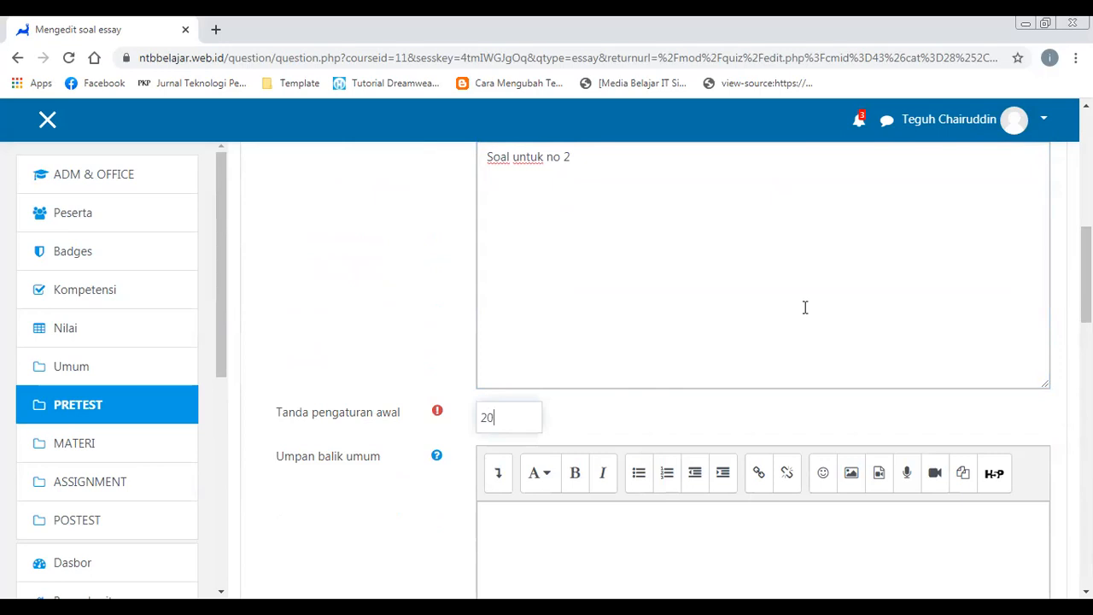
type("20")
scroll(504, 502, "down", 15)
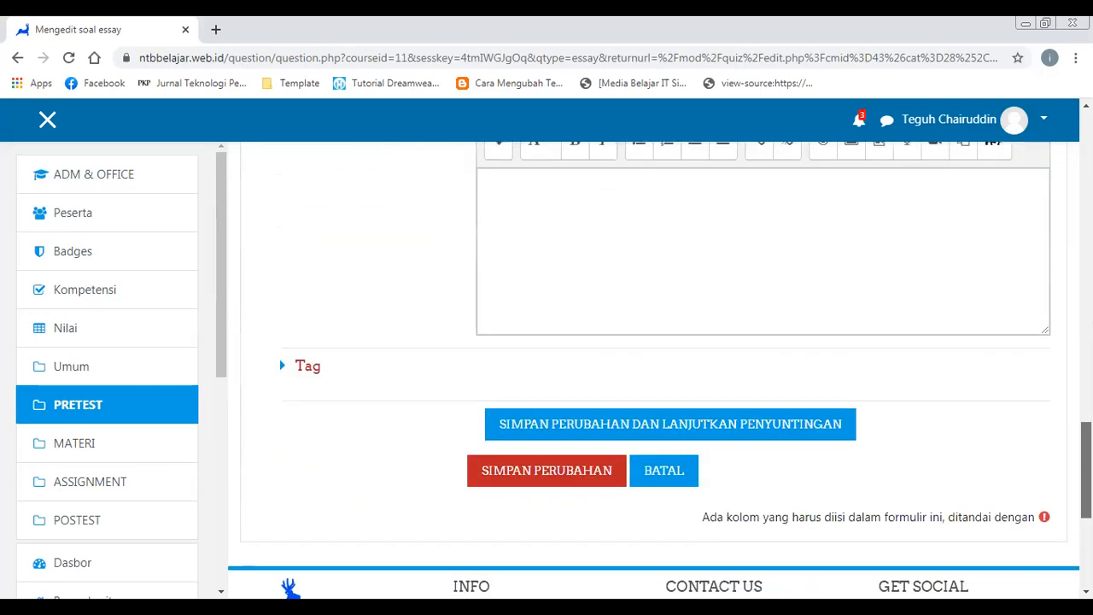
left_click(519, 437)
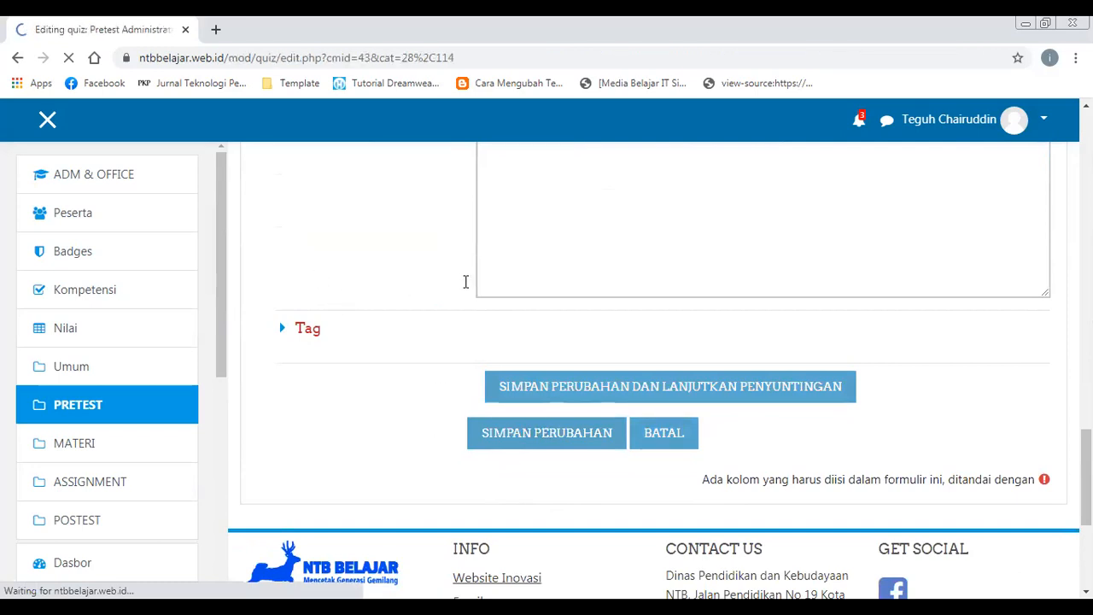
- Add a third question of the Essay type below Q2 in the pretest quiz
scroll(1007, 358, "down", 3)
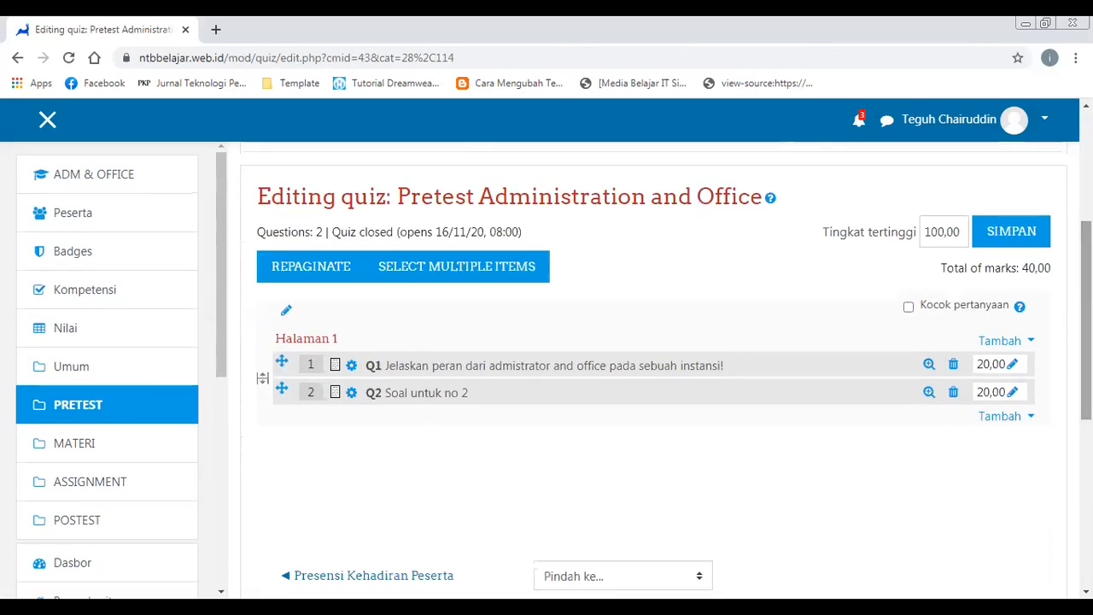
left_click(1015, 418)
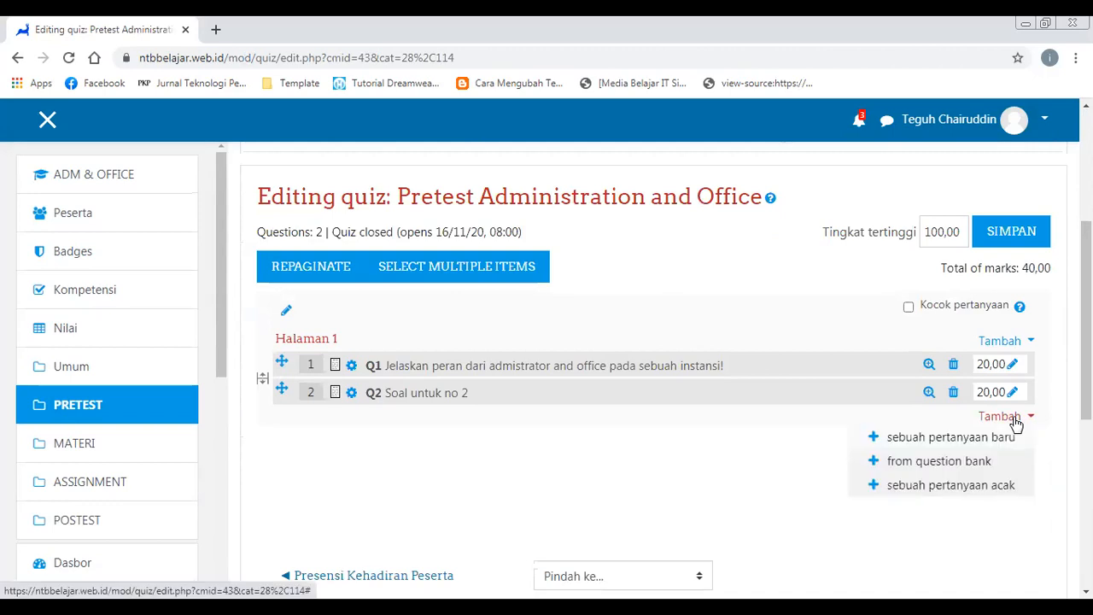
left_click(982, 437)
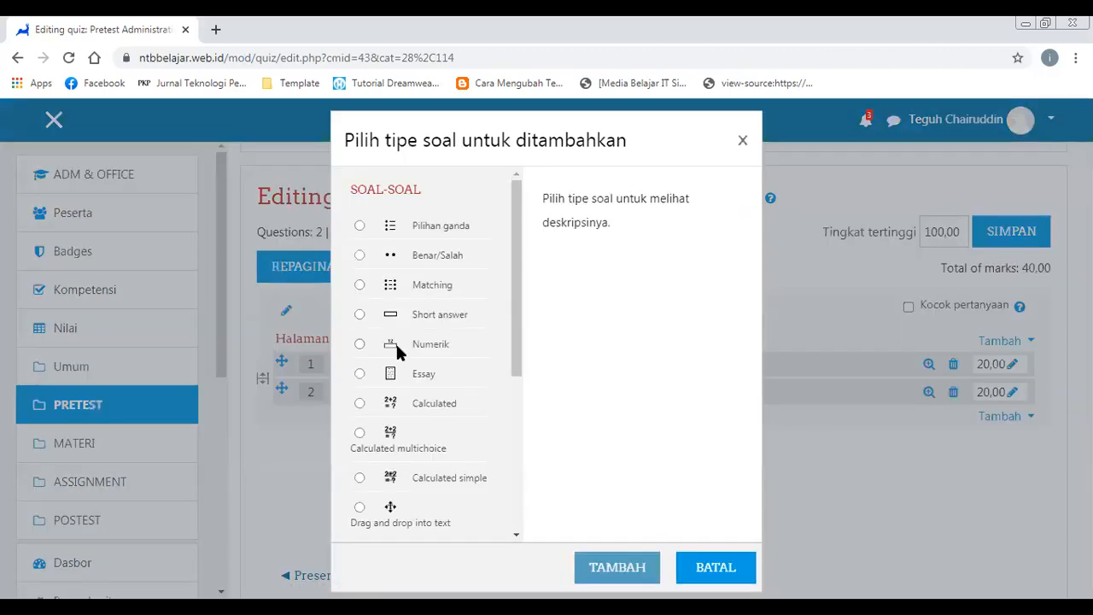
left_click(395, 376)
left_click(612, 564)
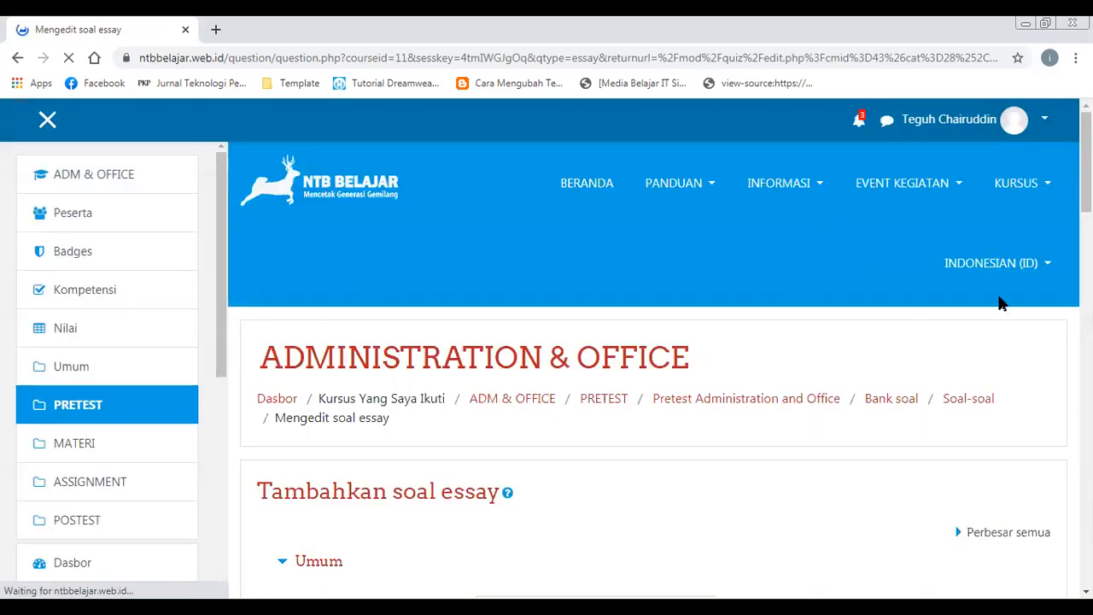
- Open the third essay question's Nama soal field for entry
scroll(998, 302, "down", 5)
left_click(601, 264)
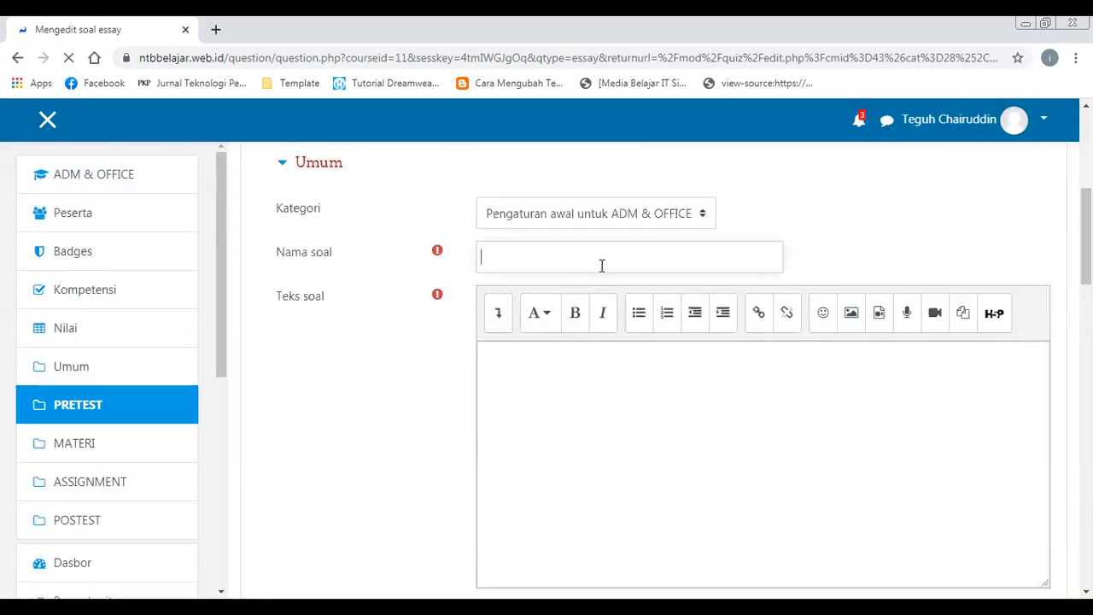
- Name the essay question Q3 and enter SOAL UNTUK NO 3 as its question text
type("q3")
left_click(551, 380)
double_click(489, 257)
left_click(538, 355)
type("s")
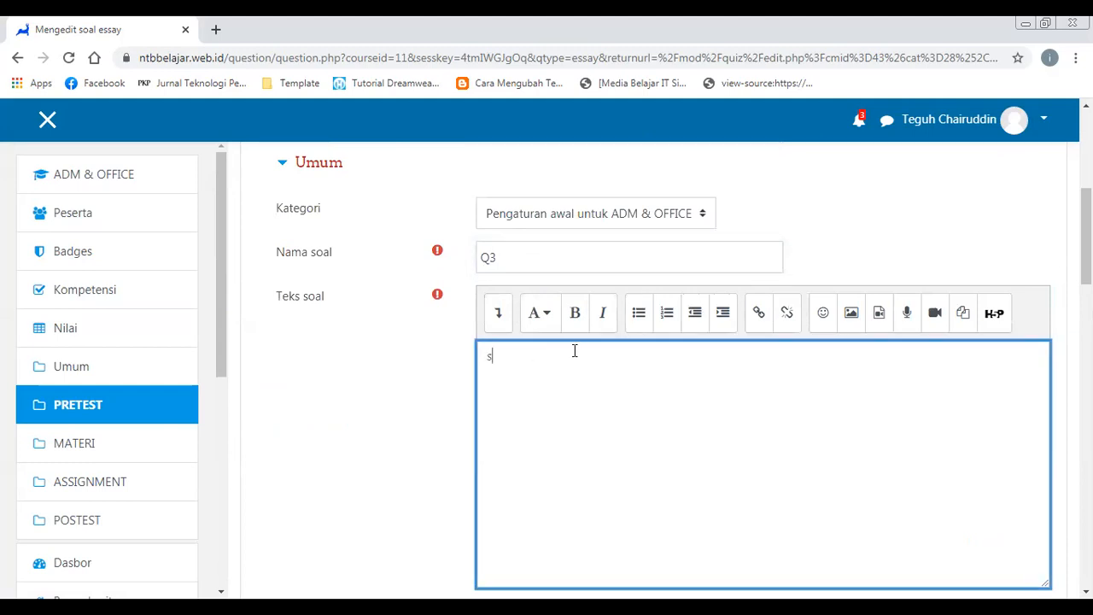
type("OAL UNTUK NO 3")
key("Home")
key("Delete")
type("S")
- Set the default mark of question Q3 to 20 and save the question
scroll(999, 444, "down", 3)
left_click(513, 339)
left_click_drag(513, 339, 453, 340)
type("20")
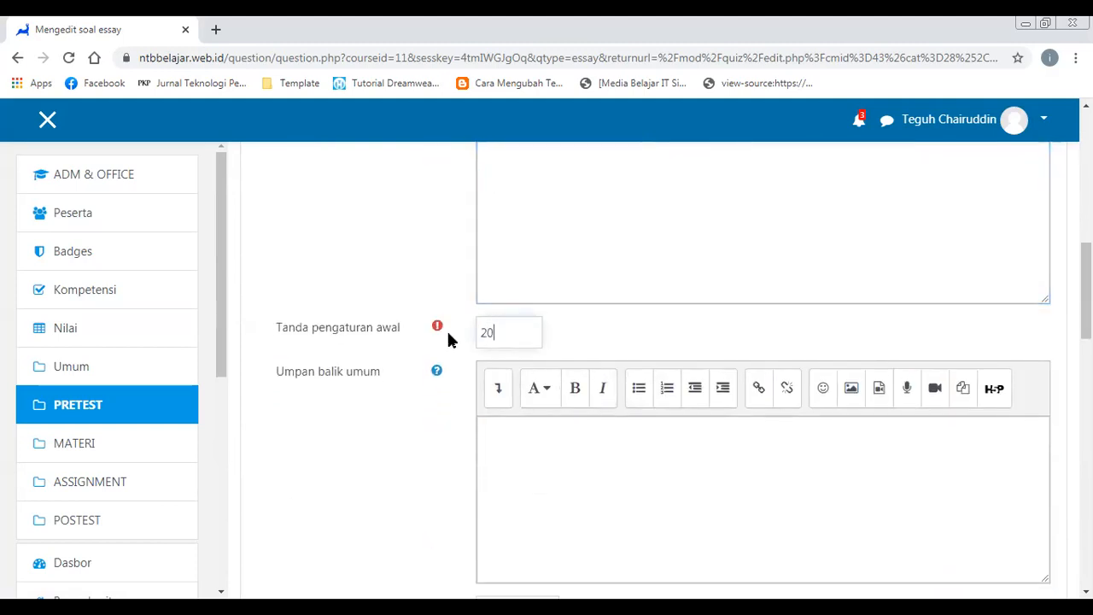
scroll(649, 367, "down", 10)
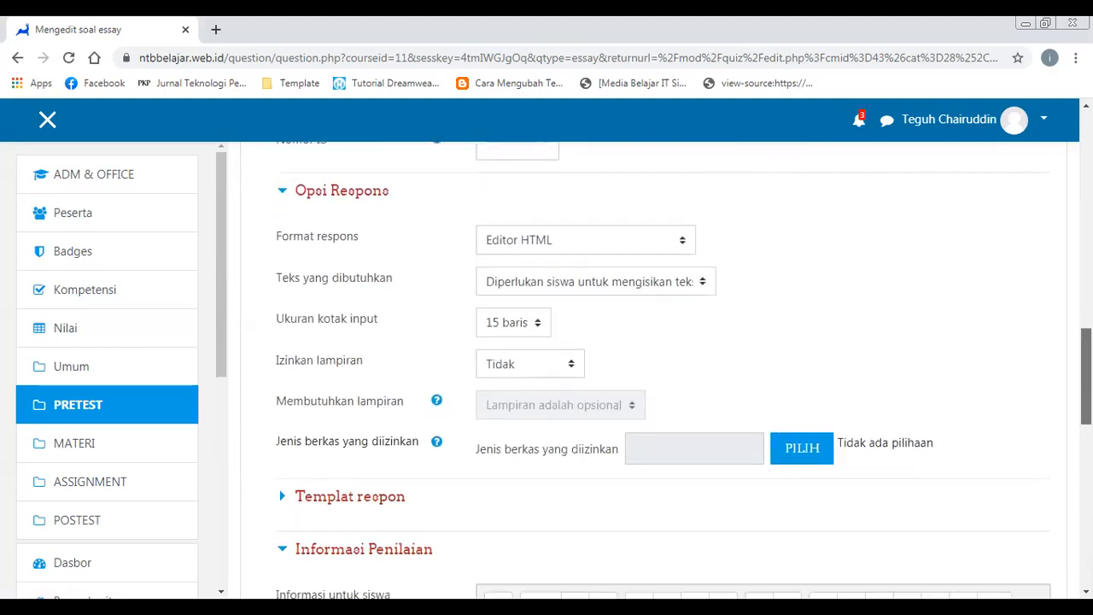
scroll(715, 485, "down", 1)
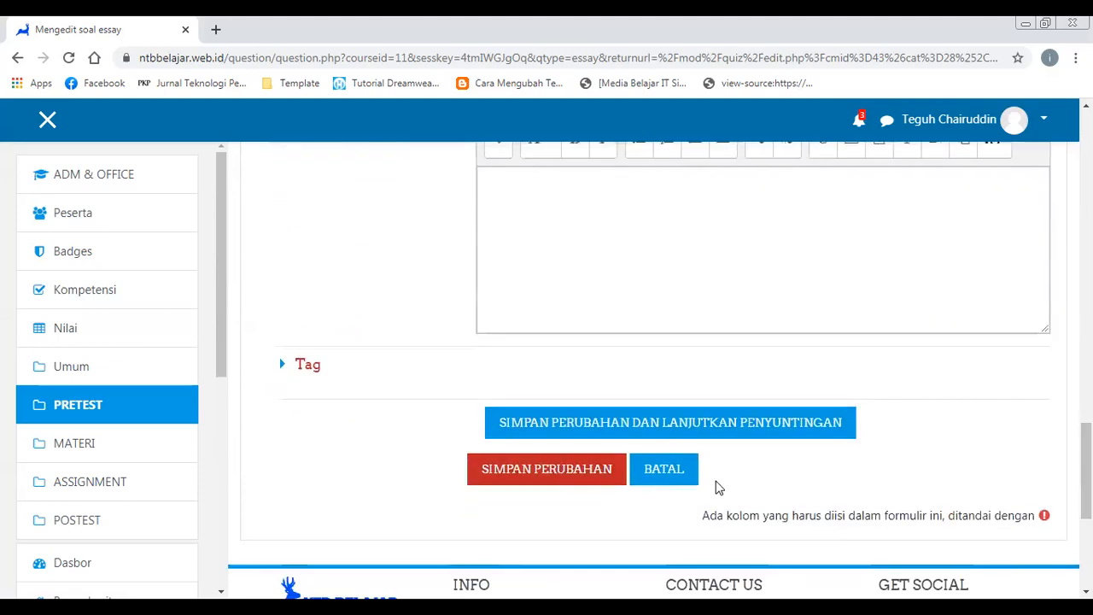
left_click(552, 471)
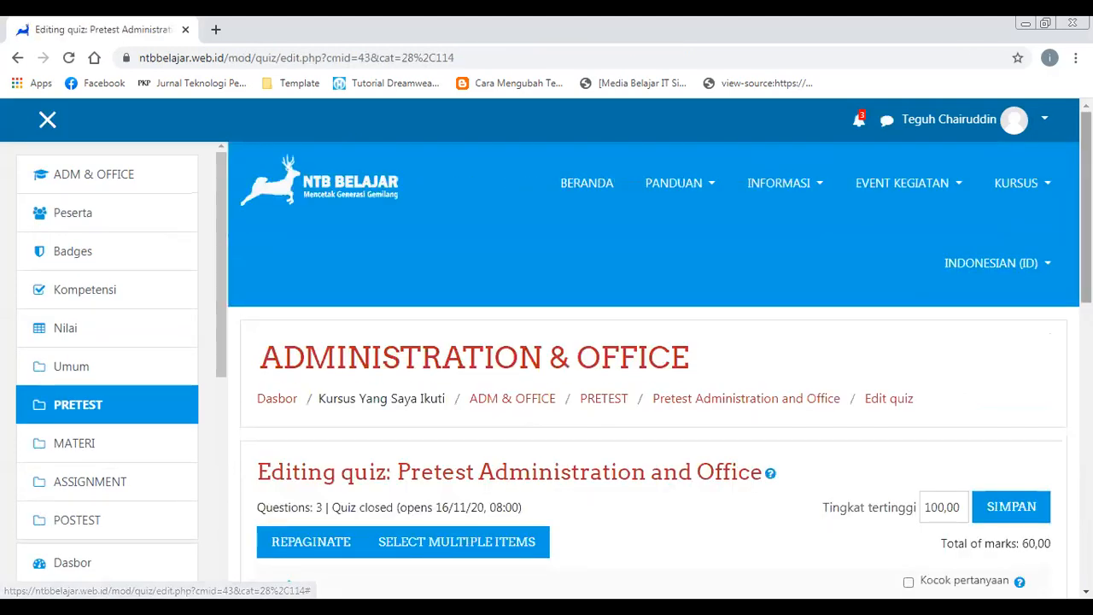
- Add a new essay question to the quiz after Q3 on page 2
scroll(997, 263, "down", 3)
scroll(998, 384, "down", 1)
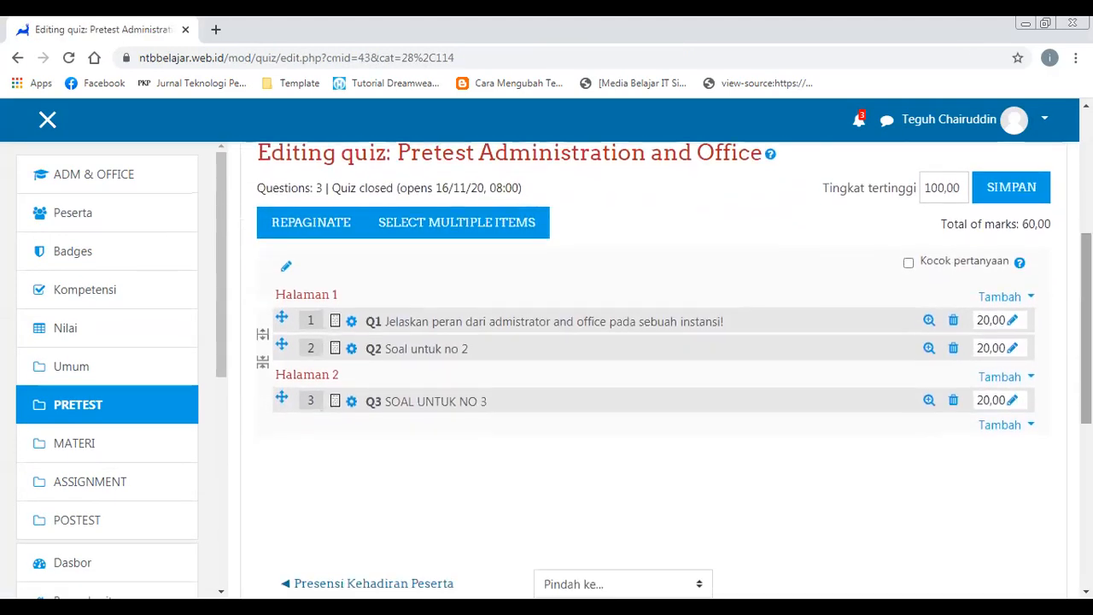
left_click(997, 431)
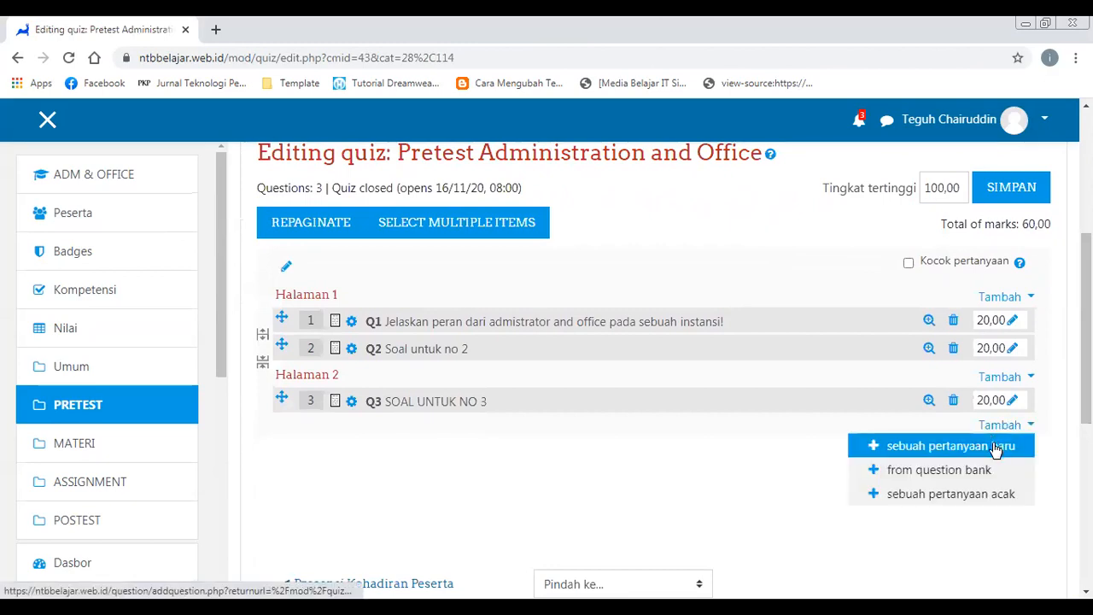
left_click(995, 446)
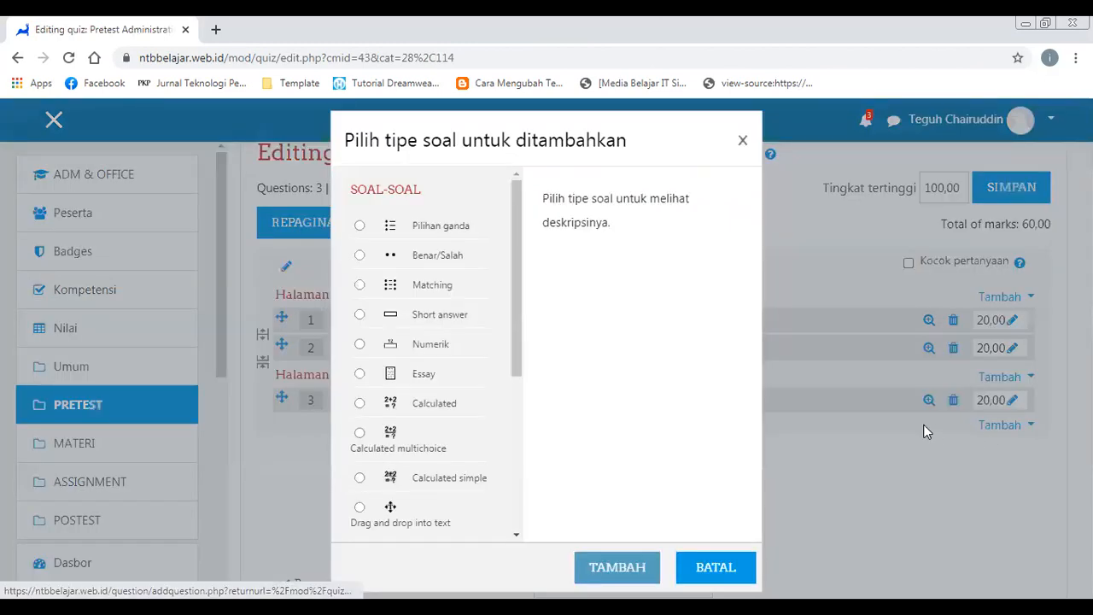
left_click(432, 384)
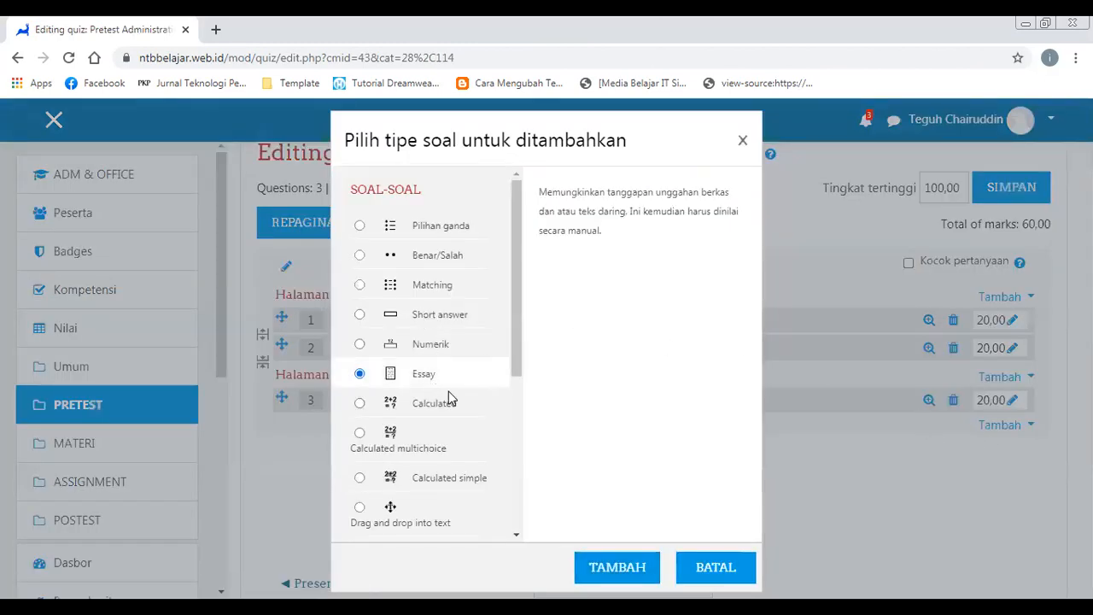
left_click(630, 572)
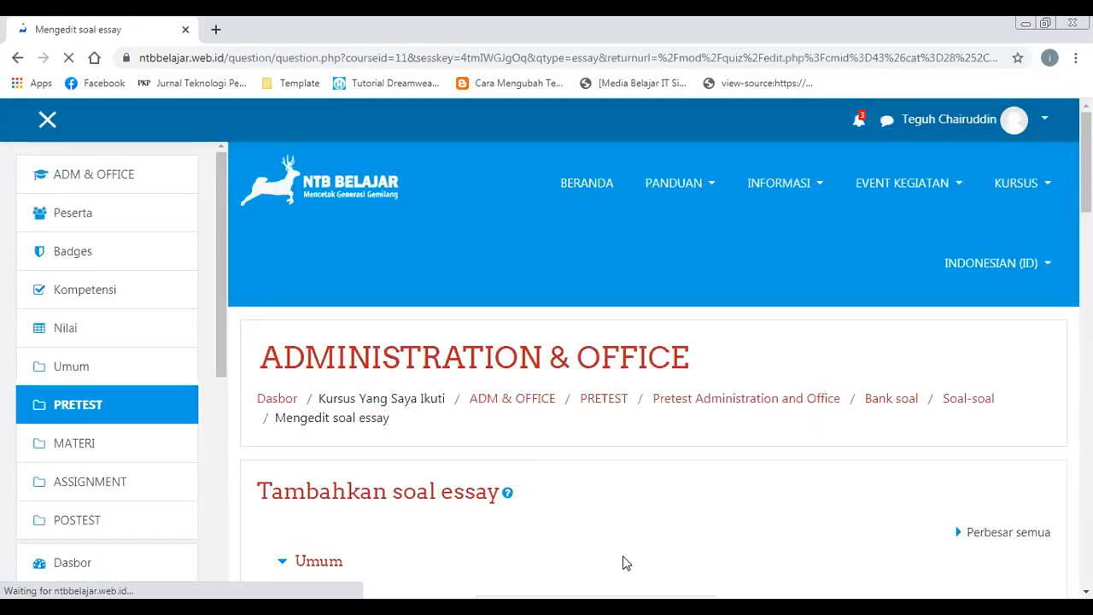
- Name the new essay question Q4 and enter SOAL UNTUK NO 4 as its question text
scroll(642, 270, "down", 5)
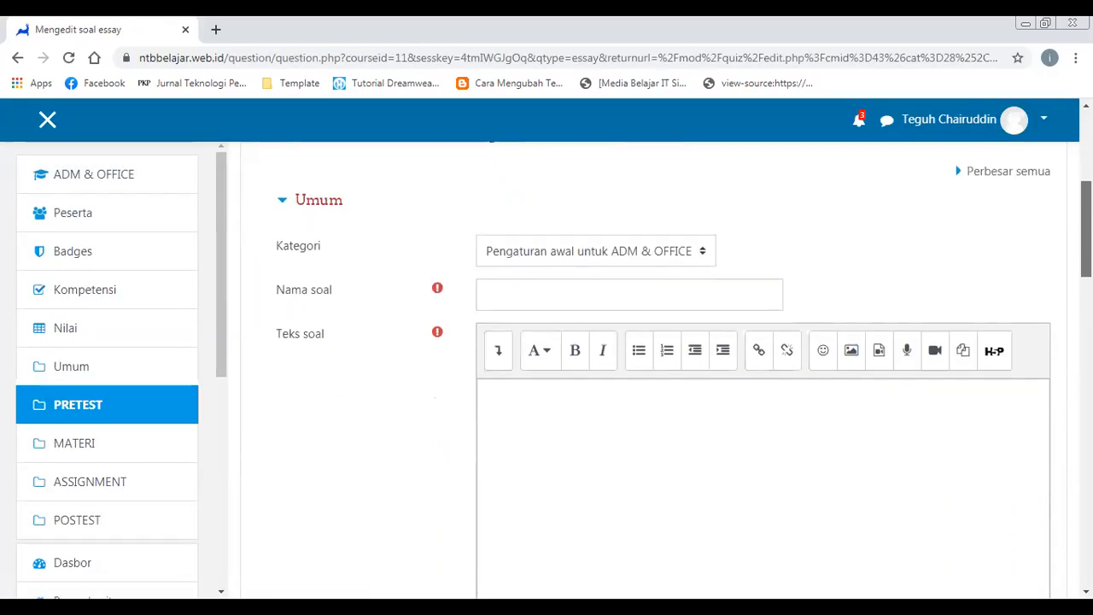
left_click(632, 224)
type("Q4")
left_click(579, 353)
type("S")
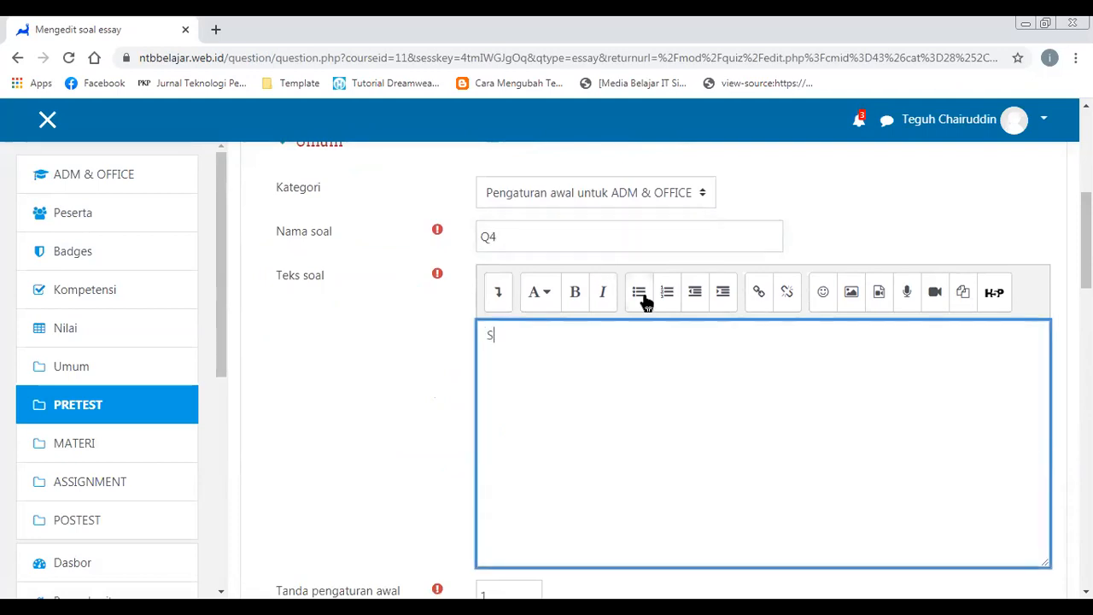
type("OAL UNTUK NO 4")
- Set the default mark of question Q4 to 40
scroll(554, 367, "down", 3)
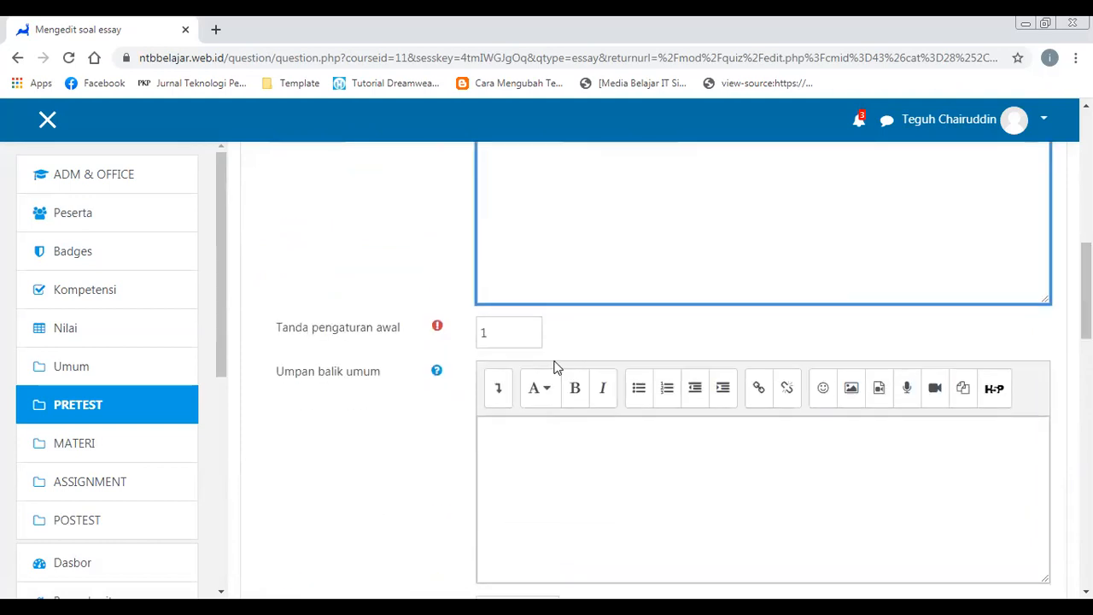
left_click_drag(491, 334, 459, 339)
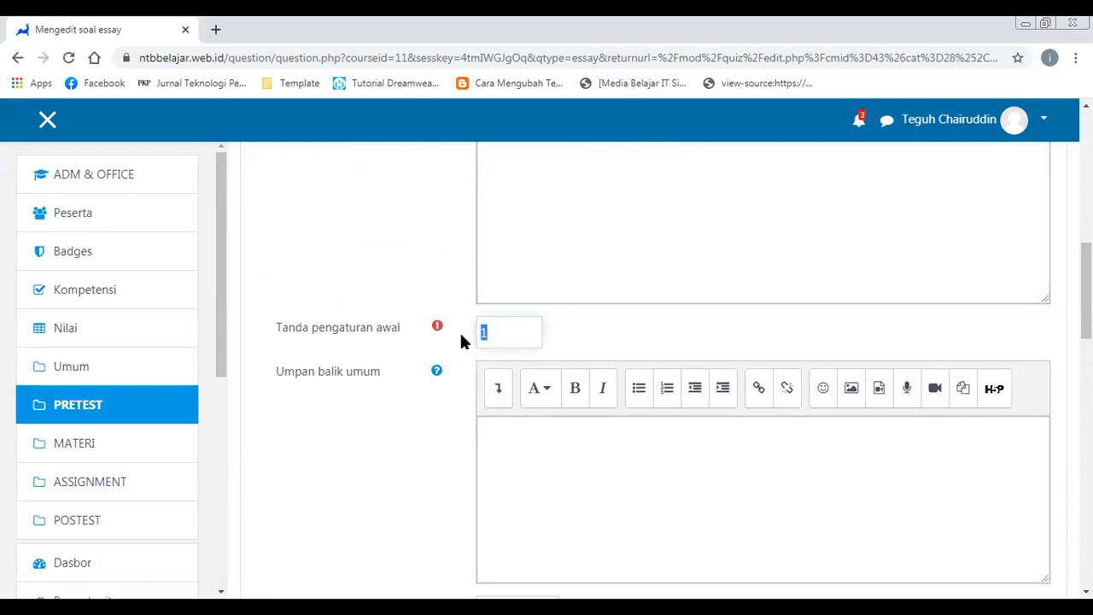
type("40")
- Set the response input box size of Q4 to 30 lines (30 baris) and save the question
scroll(461, 339, "down", 2)
scroll(683, 367, "down", 6)
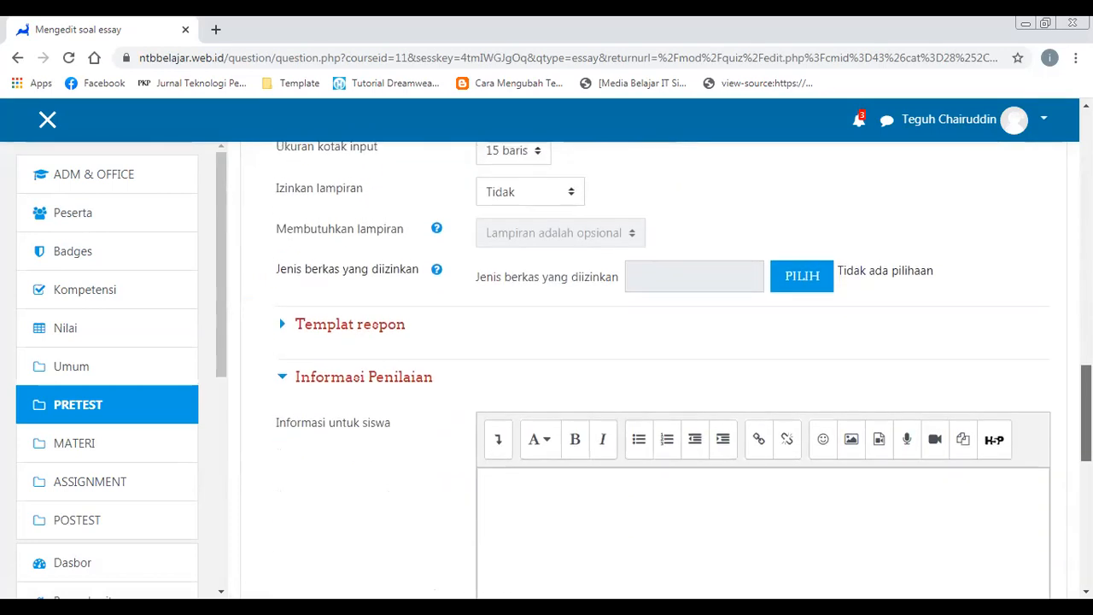
scroll(896, 361, "up", 2)
left_click(519, 313)
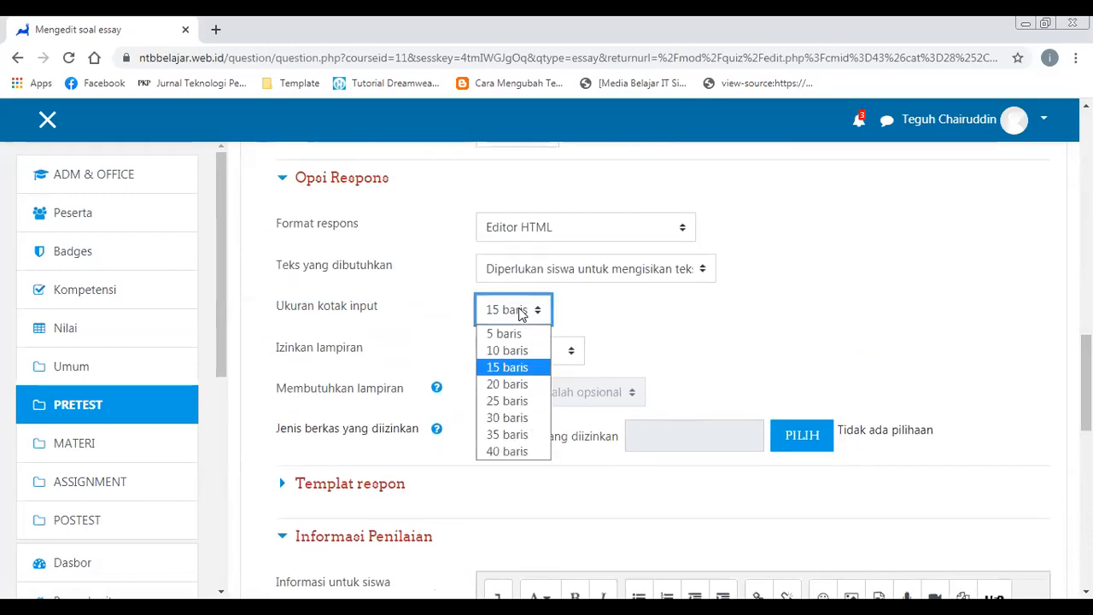
left_click(521, 420)
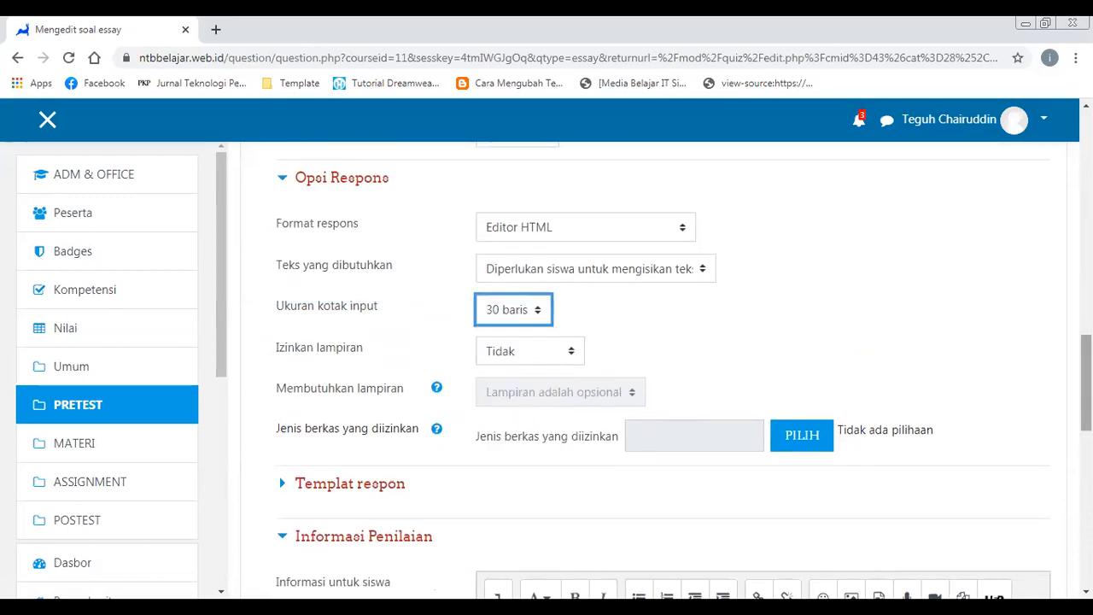
scroll(492, 352, "down", 7)
left_click(573, 324)
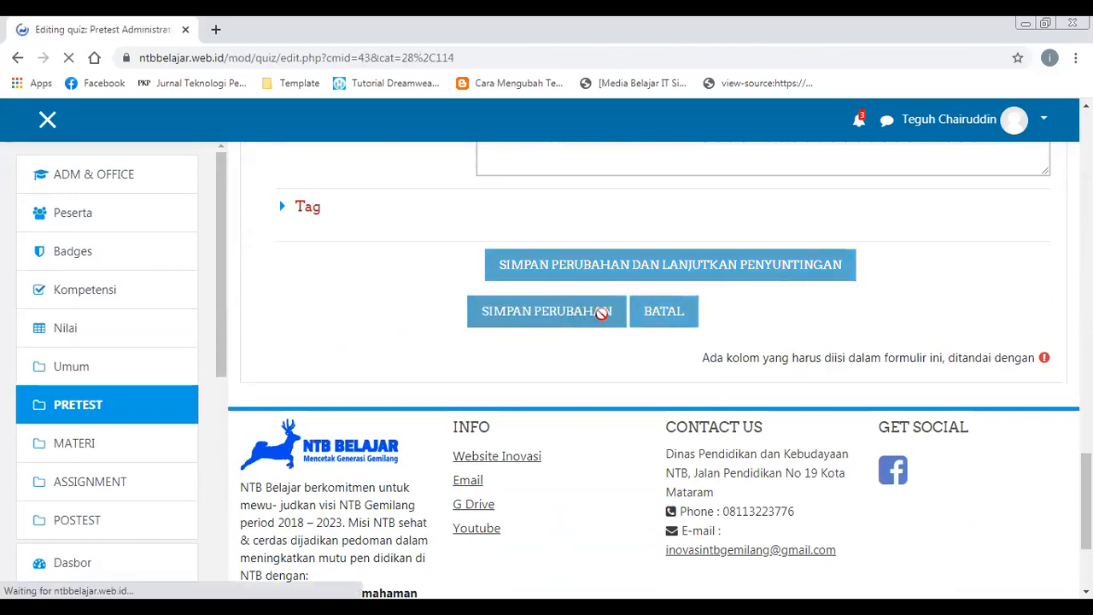
- Review the question list, individual marks and total marks of the Pretest Administration and Office quiz
scroll(657, 359, "down", 4)
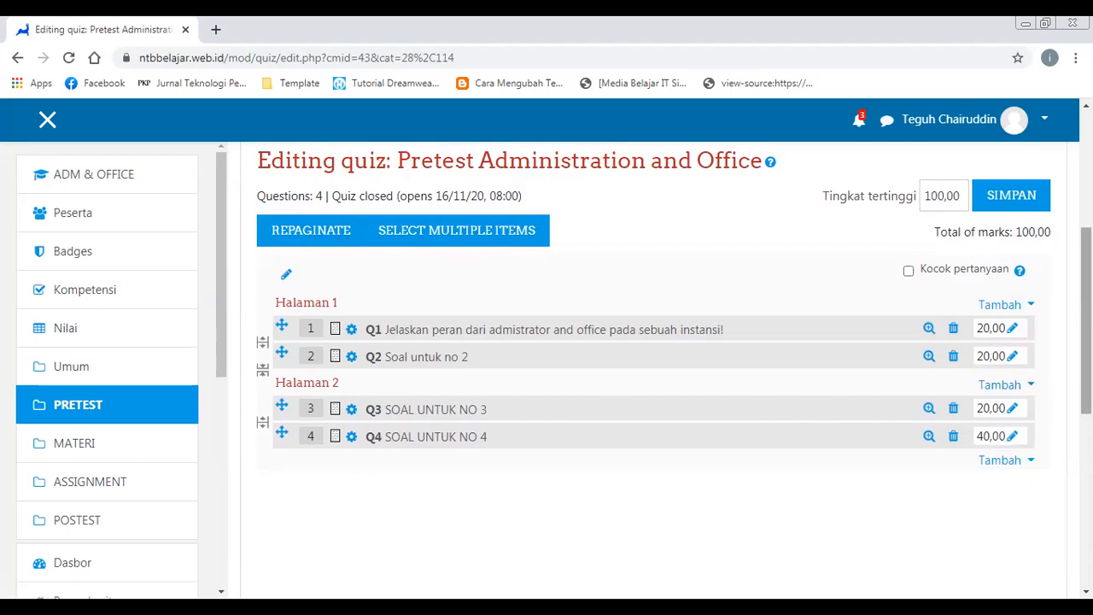
scroll(660, 367, "down", 1)
scroll(660, 367, "up", 1)
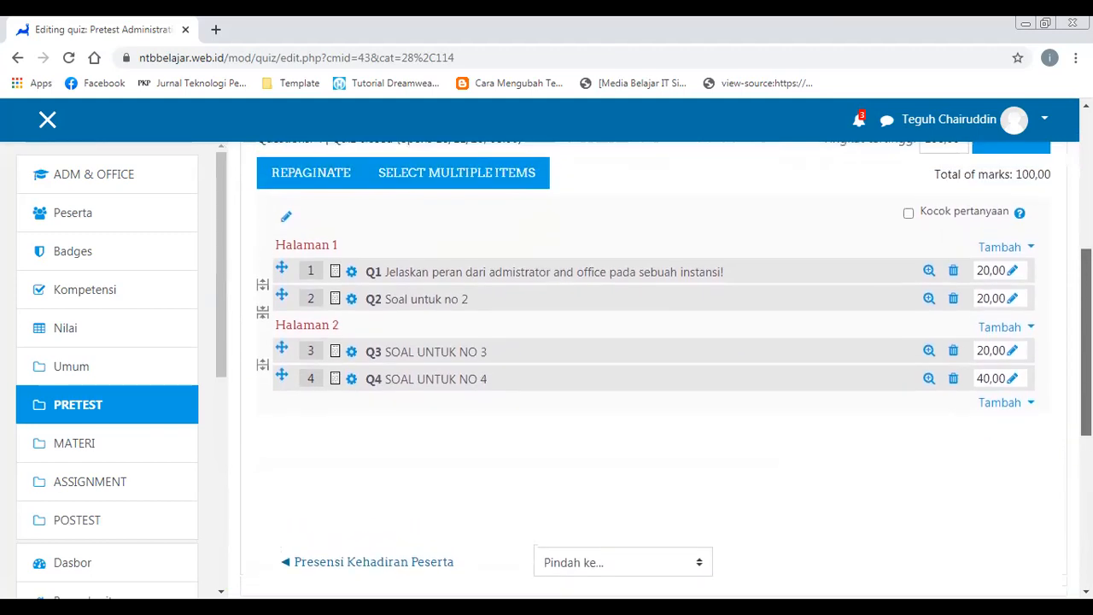
scroll(660, 367, "up", 2)
scroll(660, 367, "down", 1)
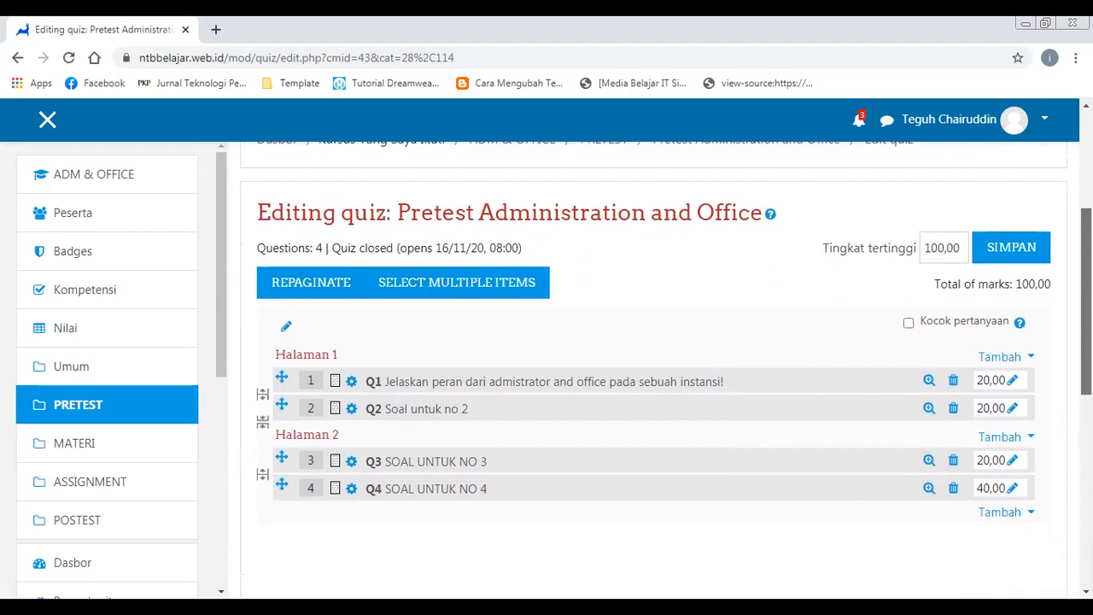
scroll(660, 367, "down", 3)
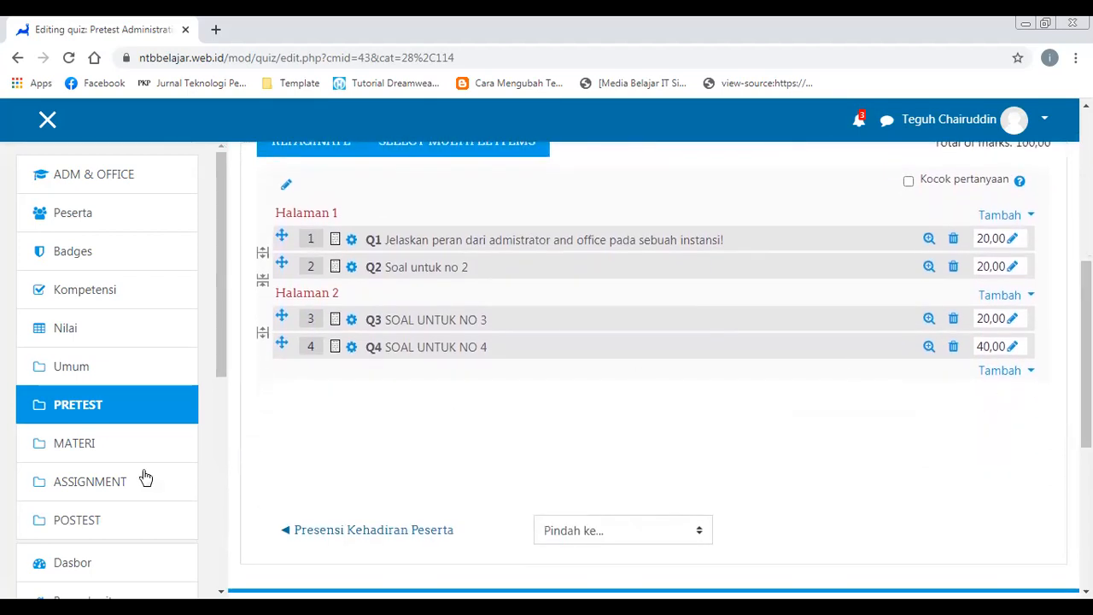
- Return to the course's PRETEST section and open the settings of the Pretest Administration and Office quiz
left_click(122, 417)
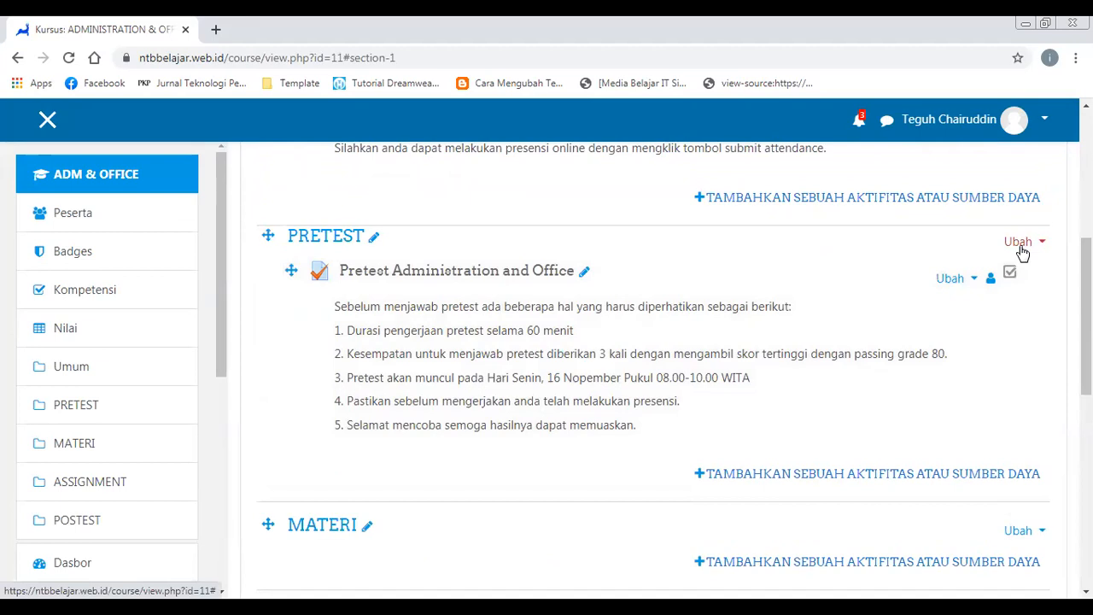
left_click(1023, 248)
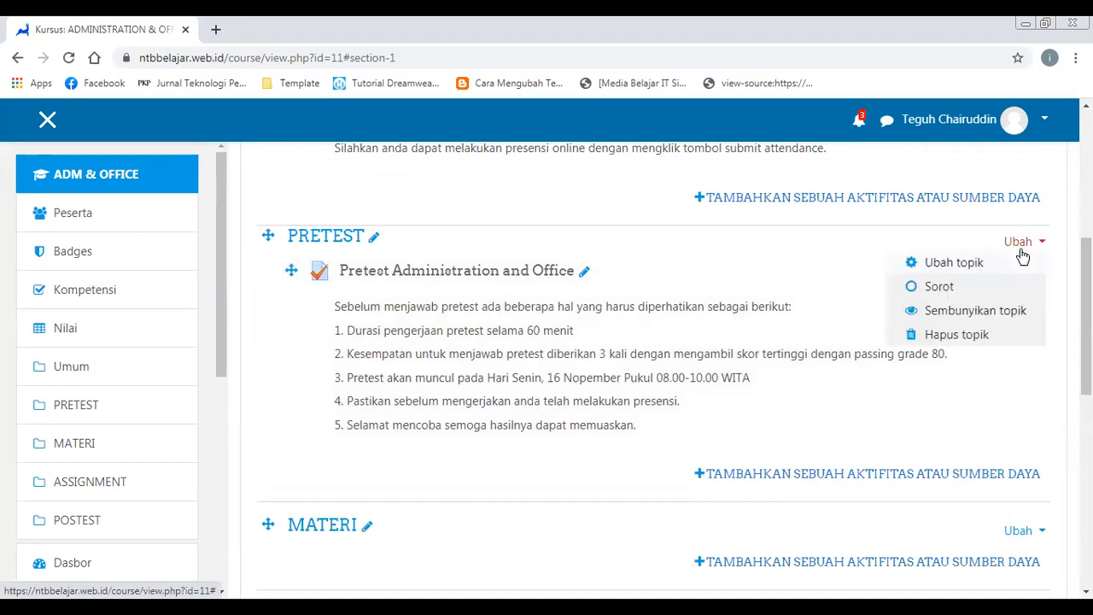
left_click(1024, 245)
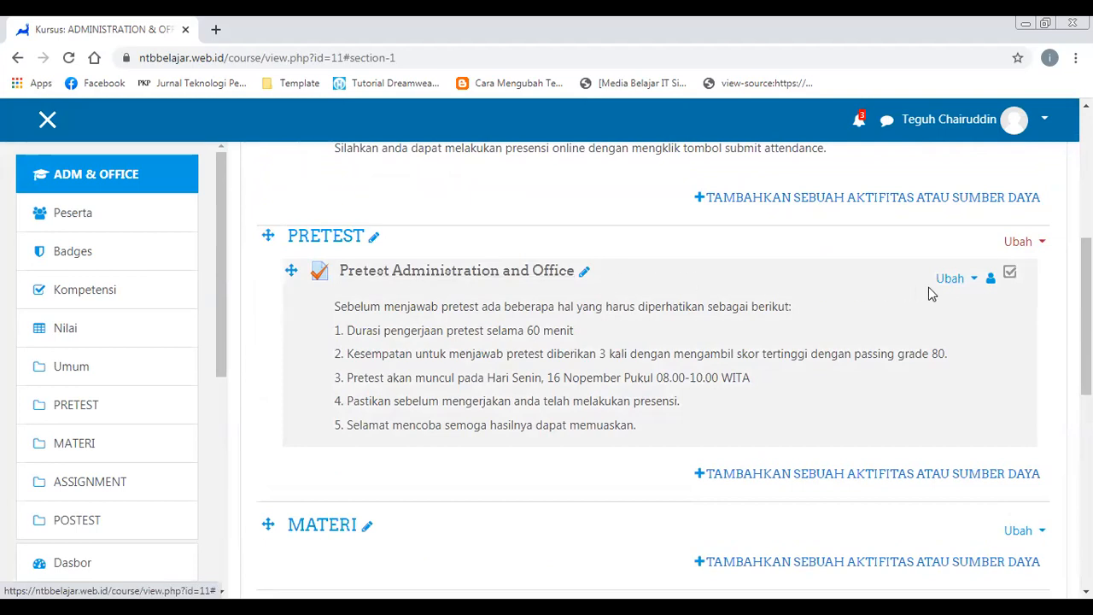
left_click(953, 291)
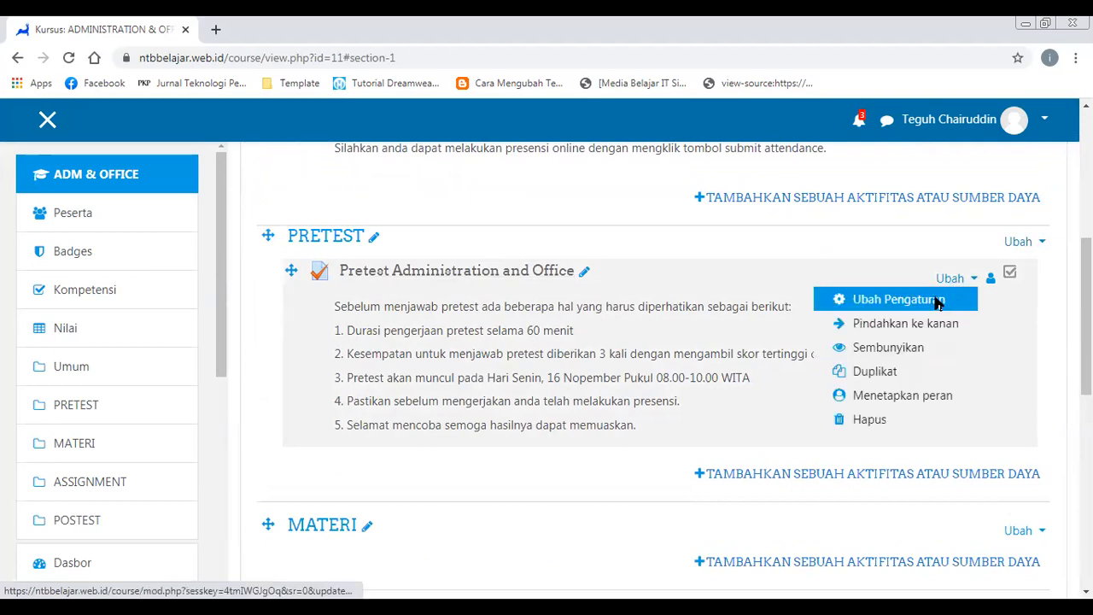
left_click(897, 299)
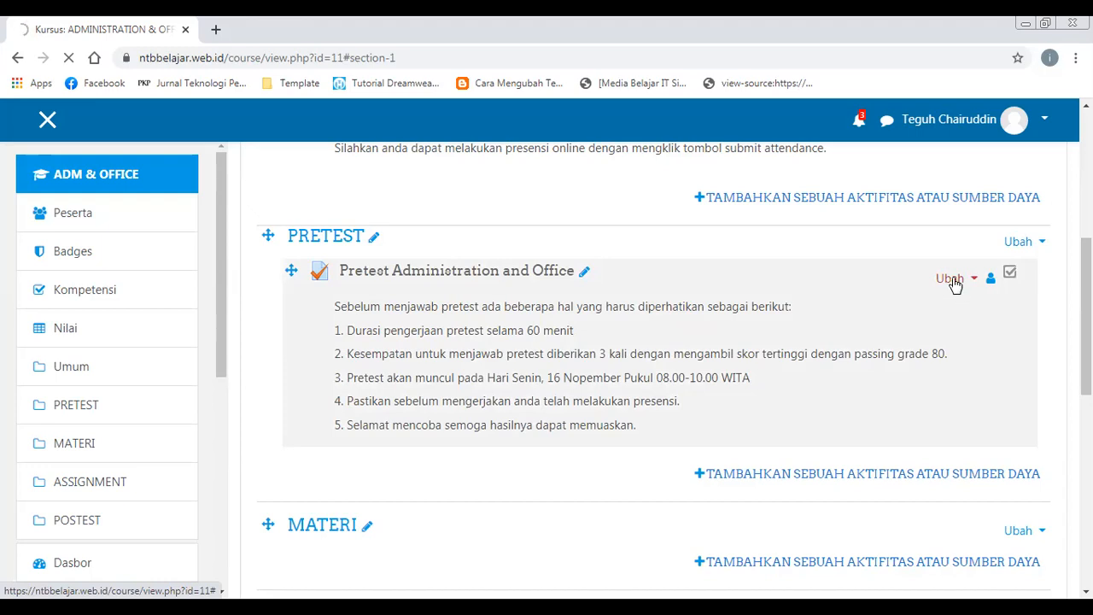
left_click(954, 282)
left_click(919, 298)
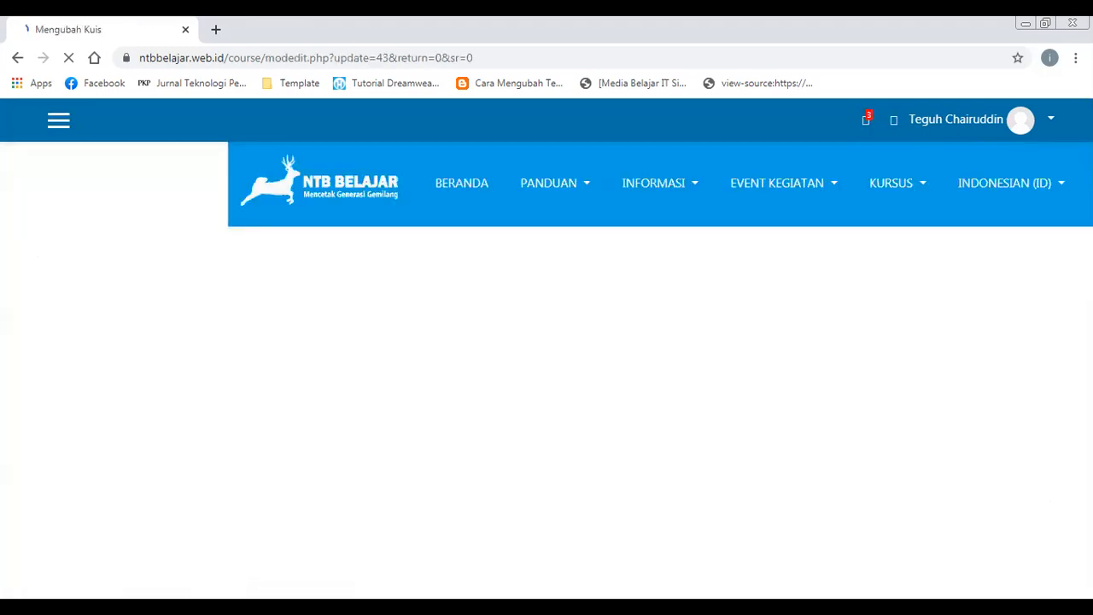
- Set the quiz's passing grade (Nilai untuk lulus) to 80, then save and return to the course
scroll(653, 367, "down", 5)
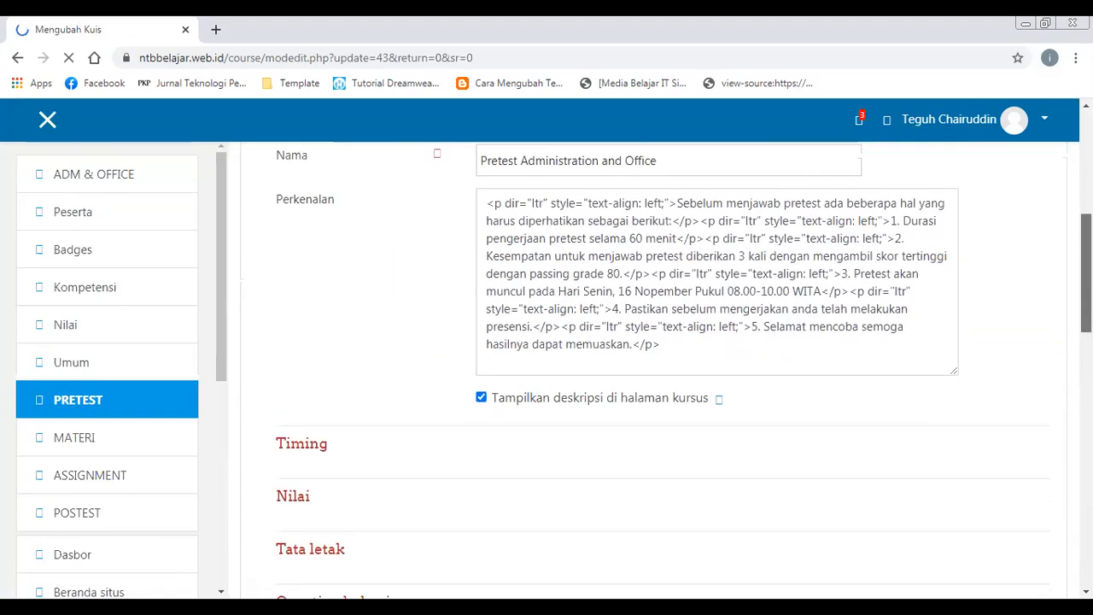
scroll(653, 367, "down", 2)
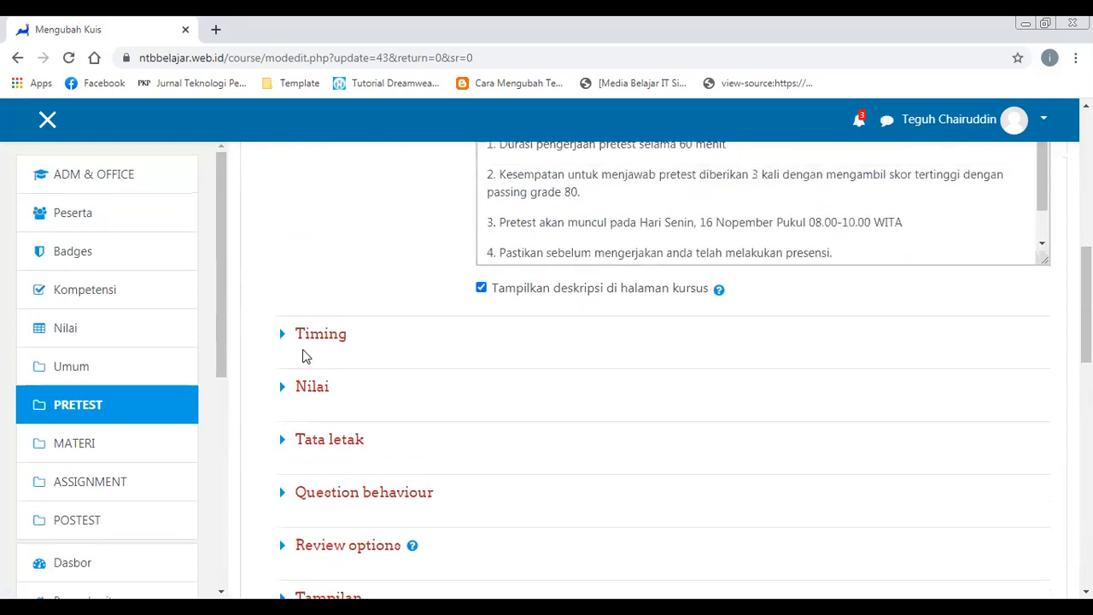
left_click(325, 385)
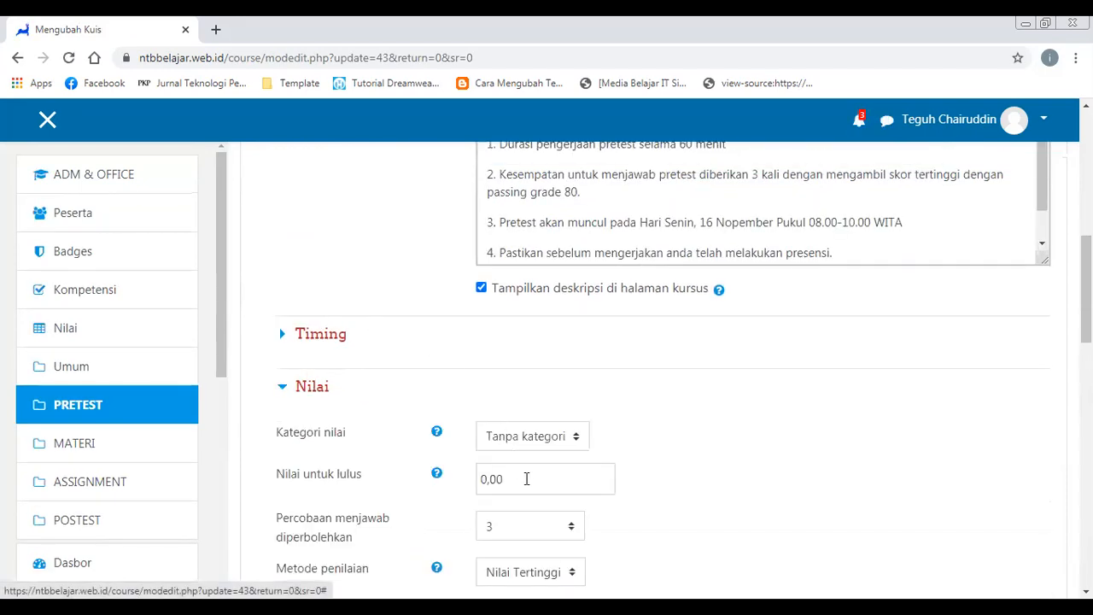
double_click(535, 479)
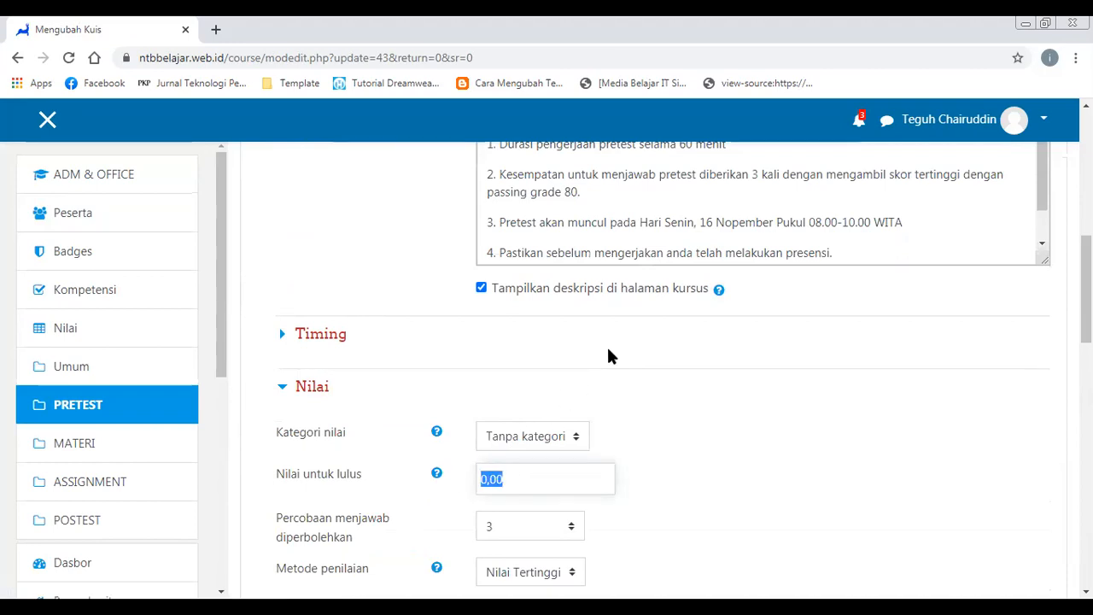
type("80")
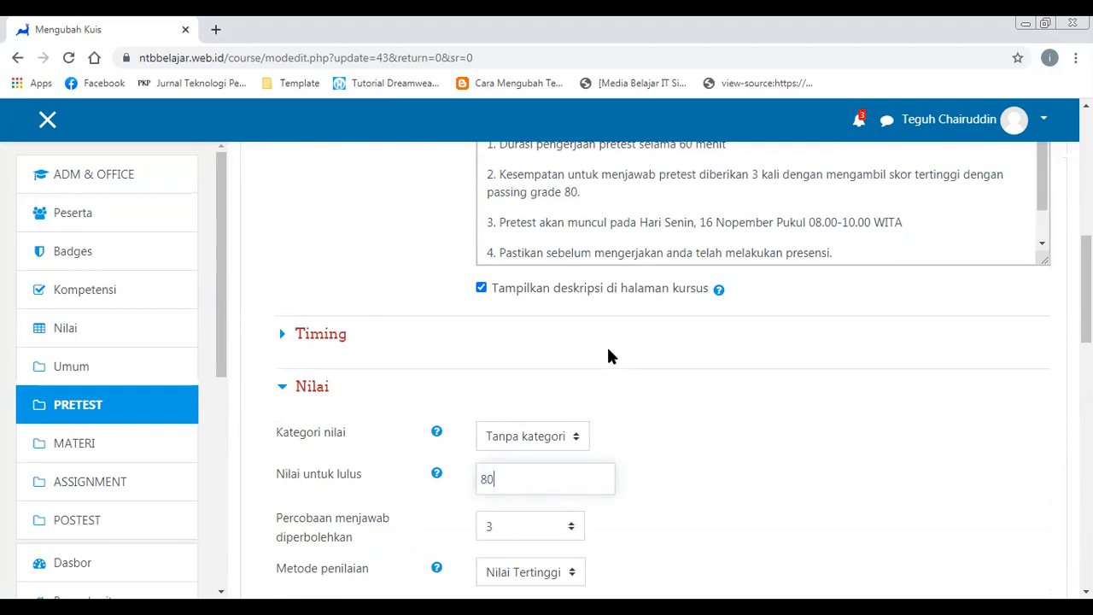
scroll(666, 367, "down", 10)
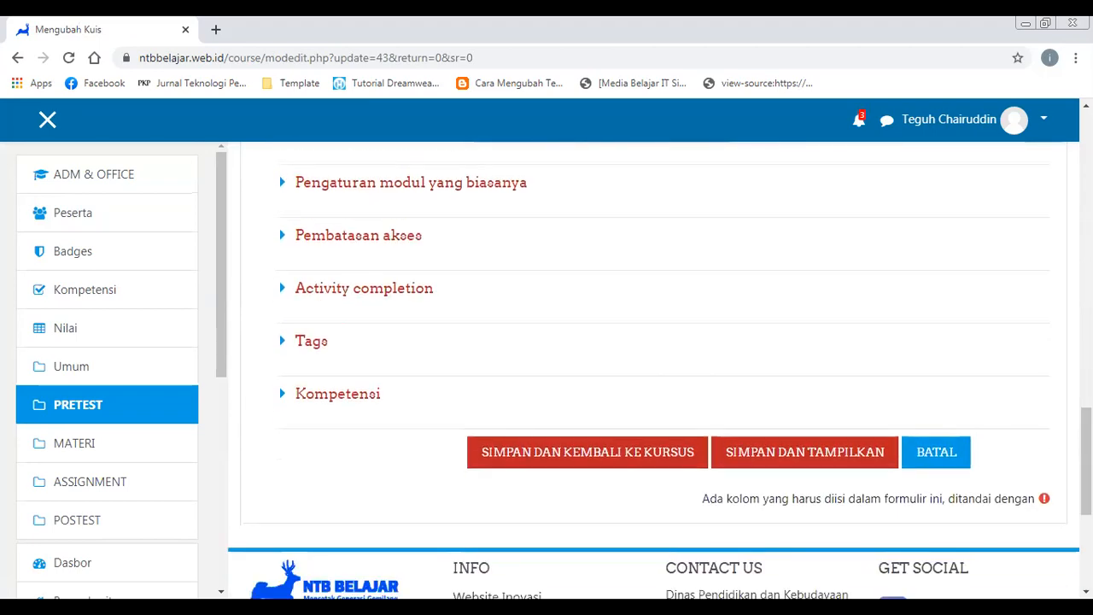
left_click(627, 452)
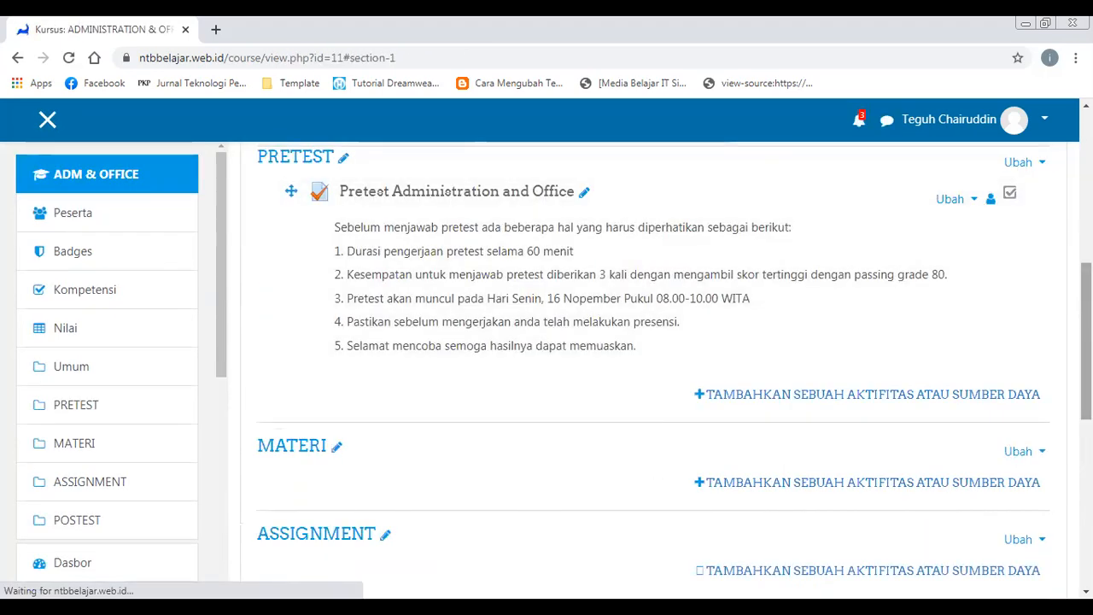
- Open the Pretest Administration and Office quiz and start a timed preview attempt
left_click_drag(1086, 342, 1086, 323)
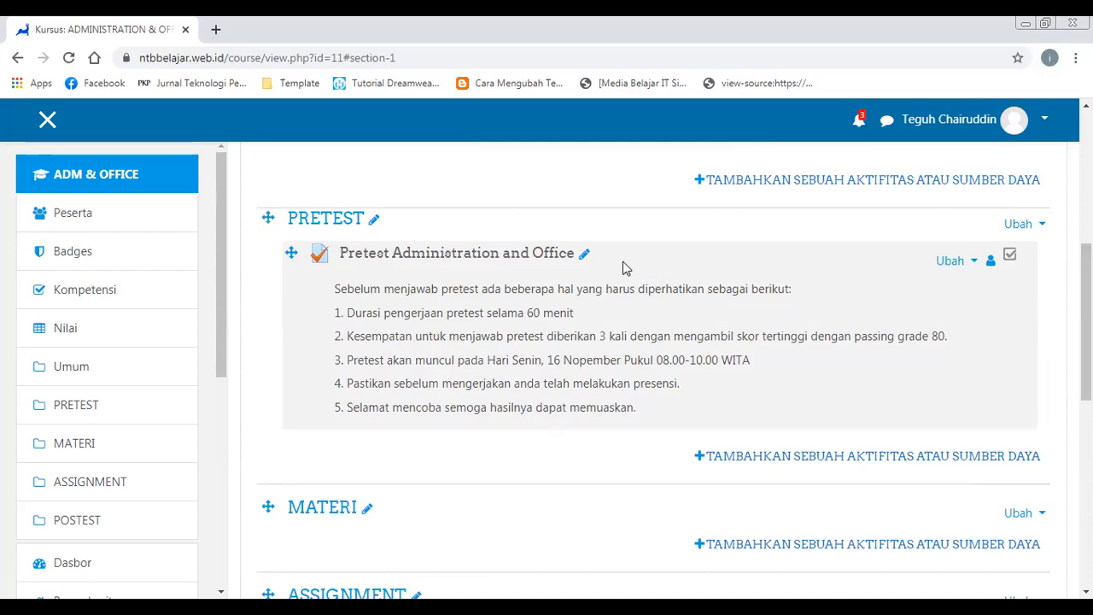
left_click(527, 256)
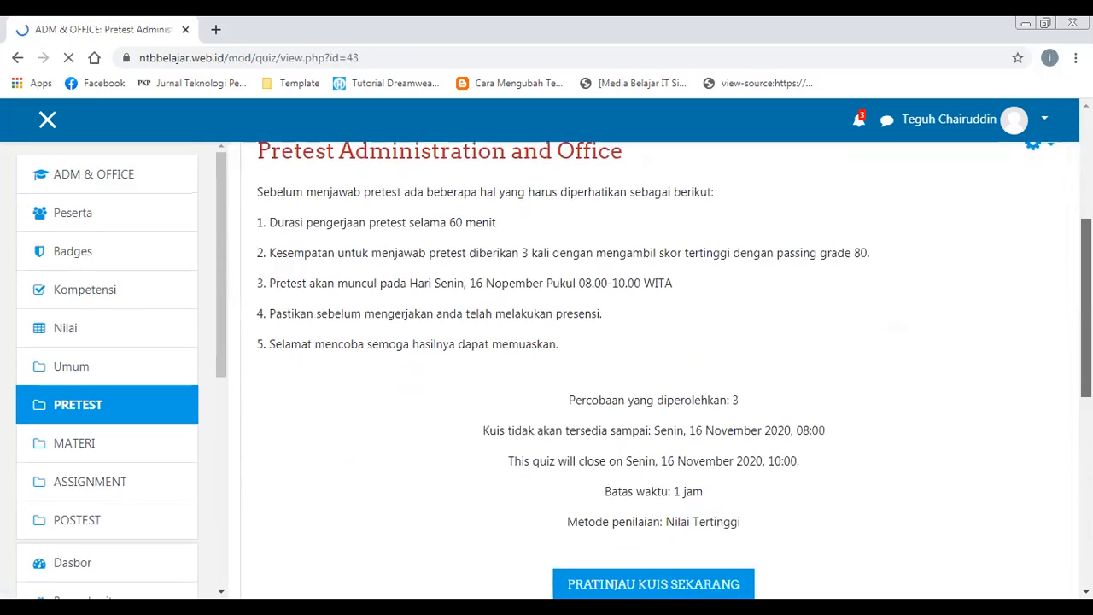
scroll(708, 461, "down", 2)
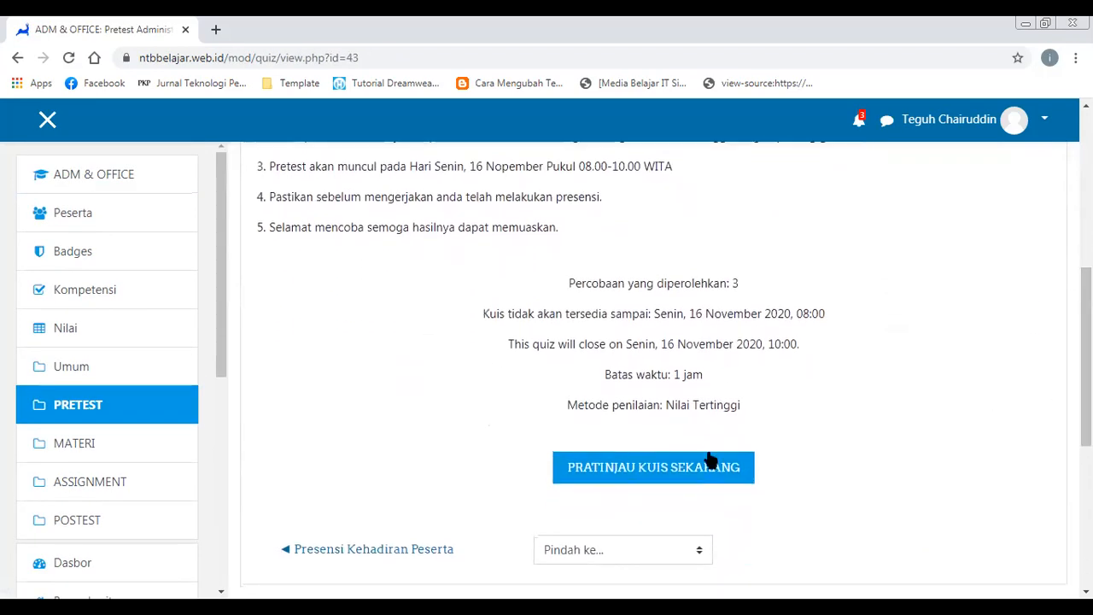
left_click(625, 474)
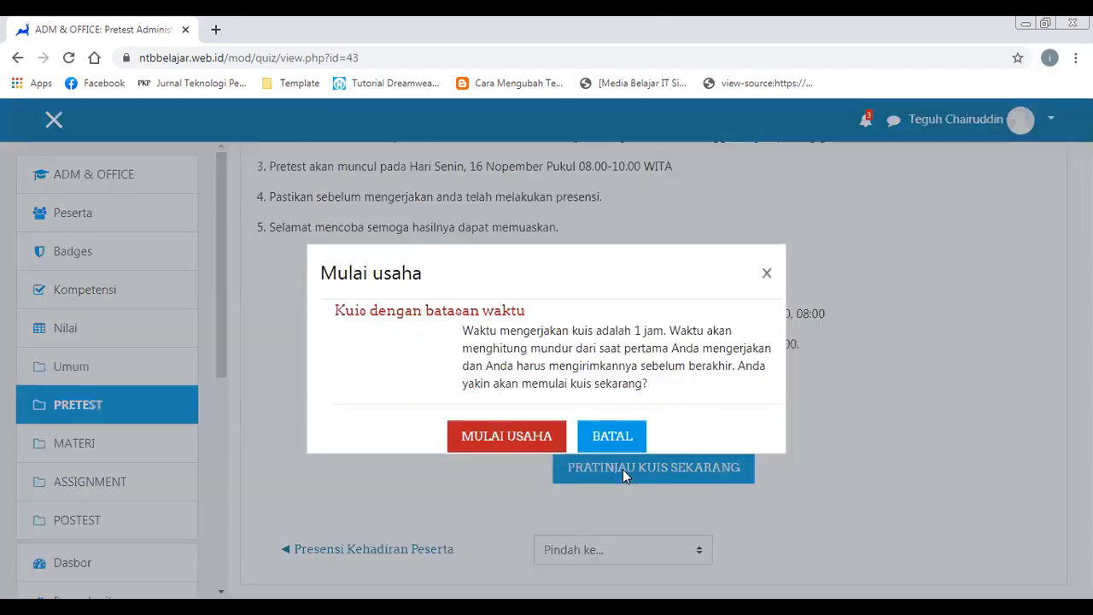
left_click(524, 432)
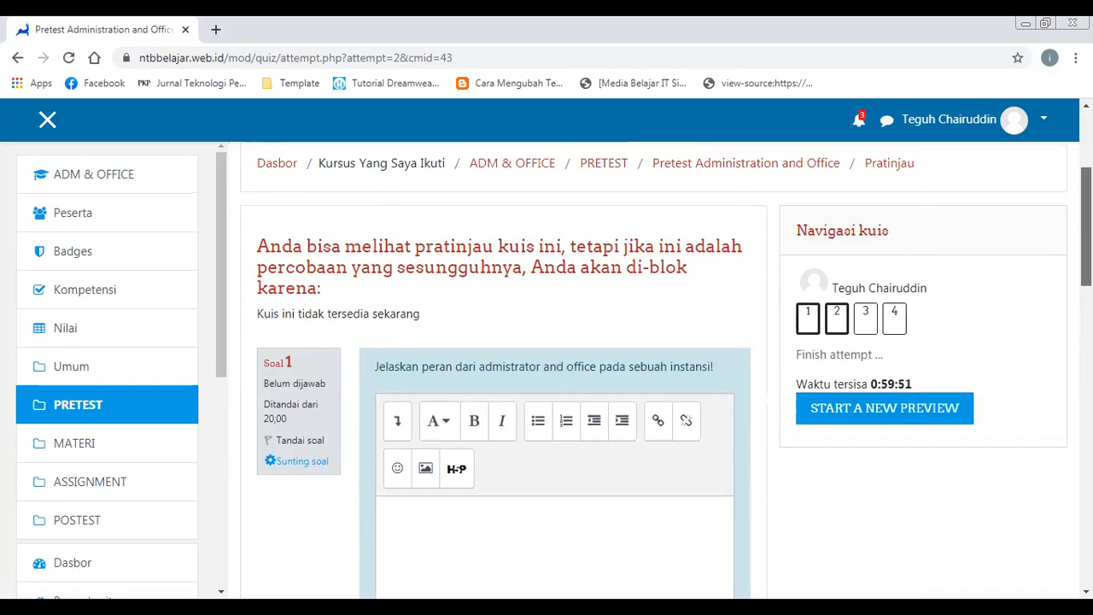
- Examine the questions and answer boxes on both pages of the quiz preview
scroll(547, 367, "down", 2)
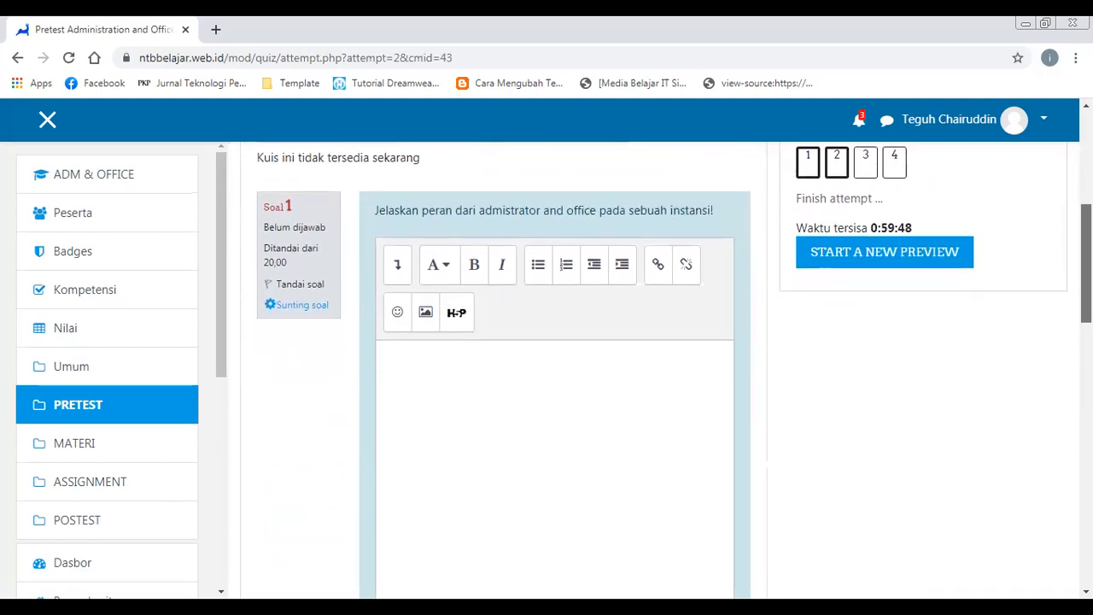
scroll(546, 367, "down", 6)
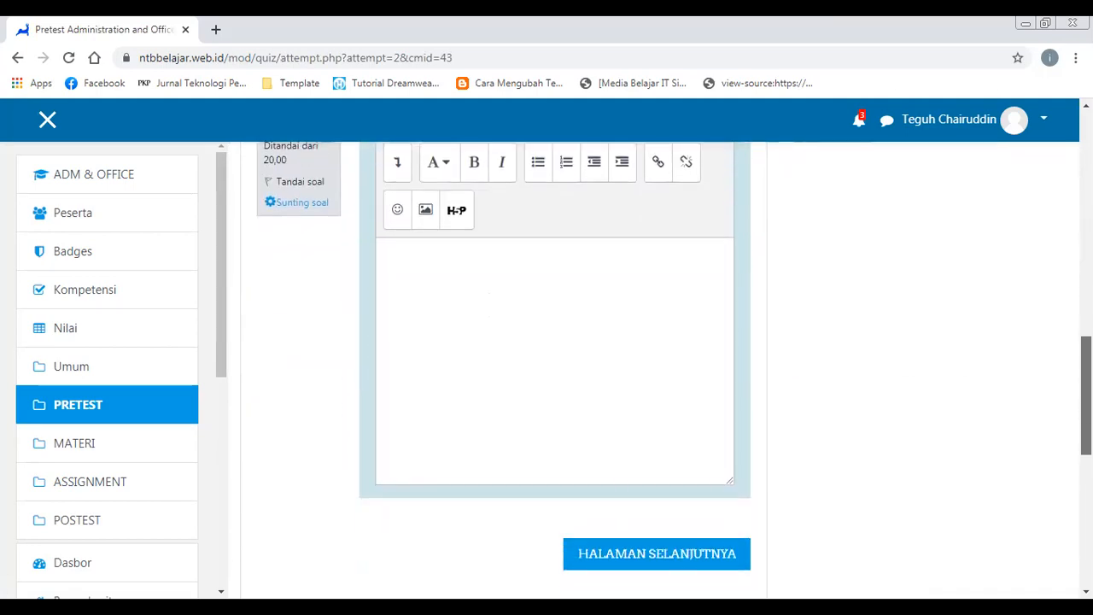
scroll(546, 367, "down", 2)
scroll(546, 367, "up", 8)
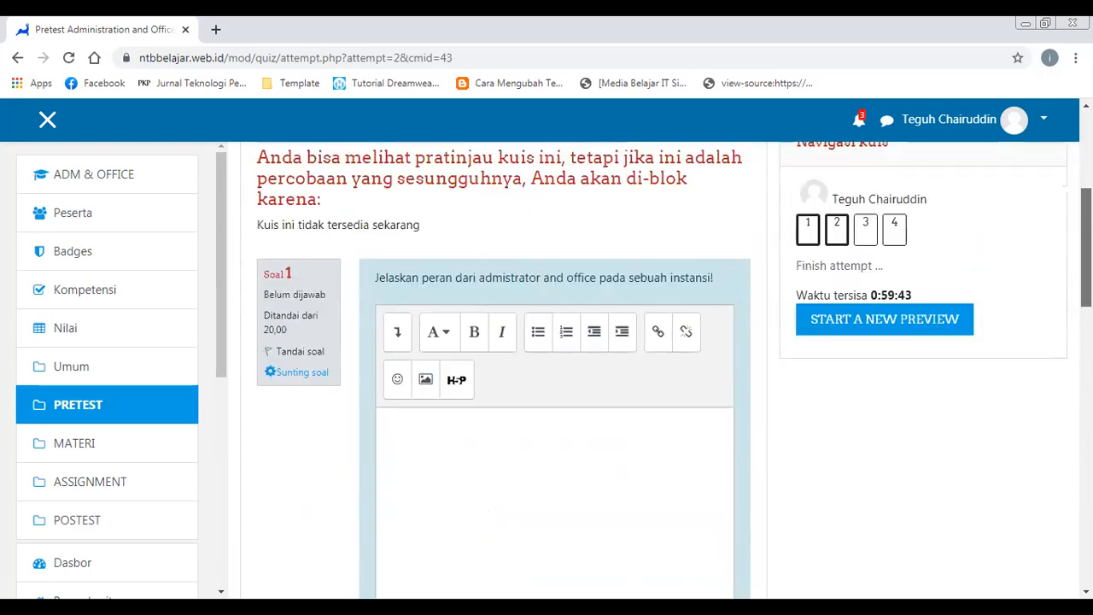
scroll(547, 367, "down", 8)
left_click(685, 401)
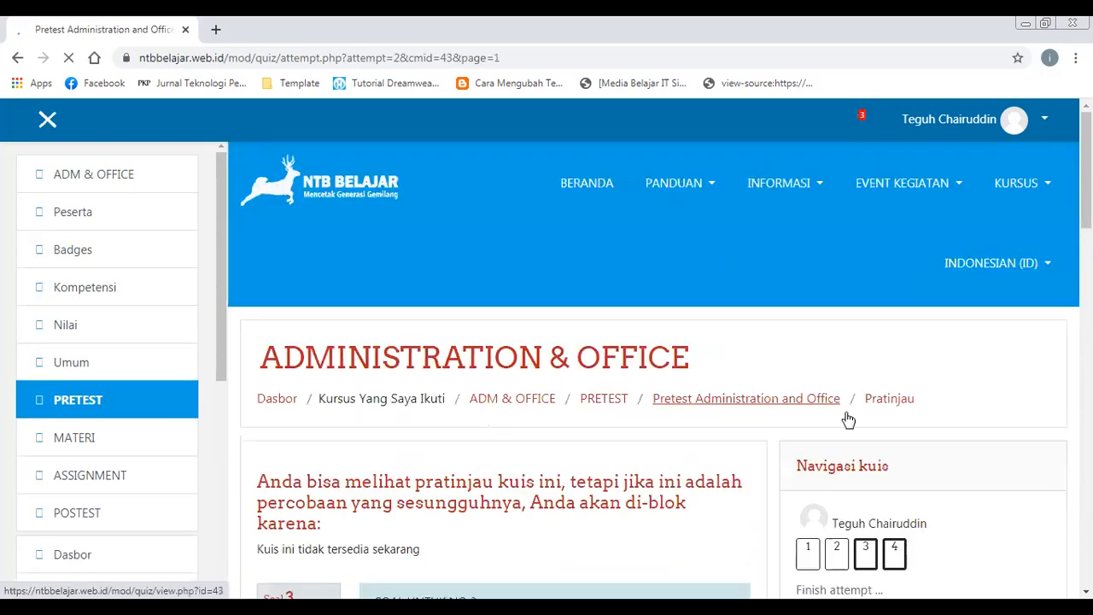
scroll(547, 367, "down", 8)
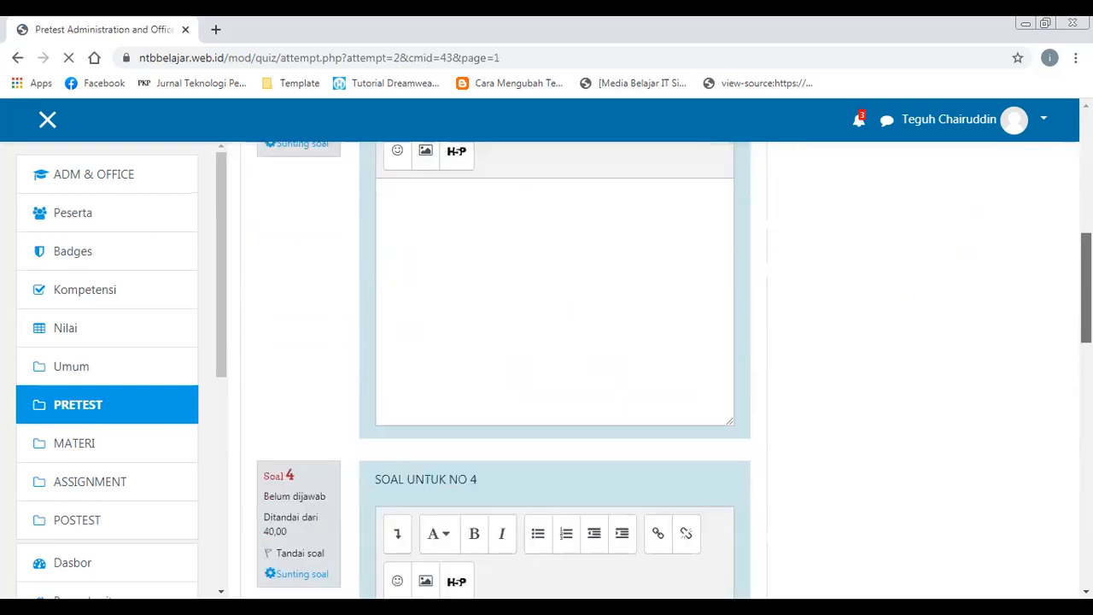
scroll(546, 367, "up", 4)
scroll(929, 484, "down", 5)
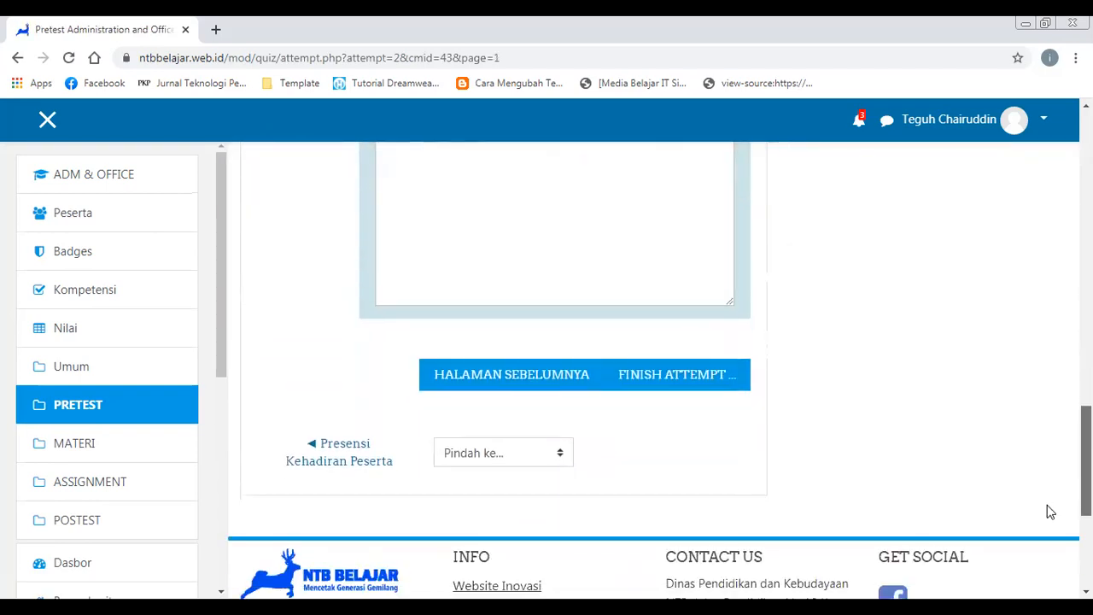
- Finish the preview attempt without answering and review the status of each question in the attempt summary
left_click(675, 383)
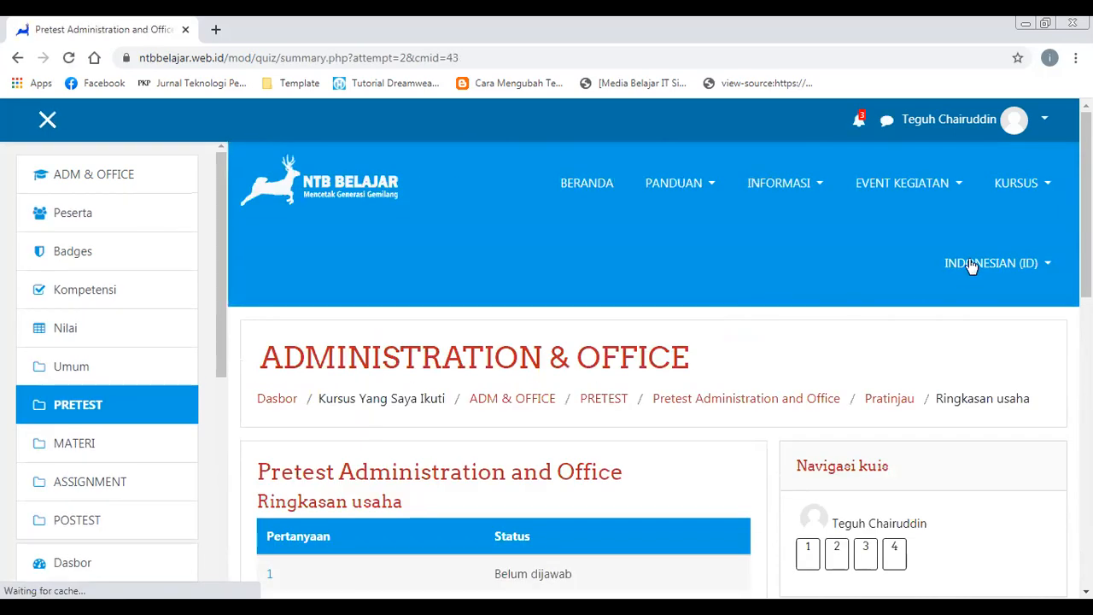
scroll(751, 286, "down", 3)
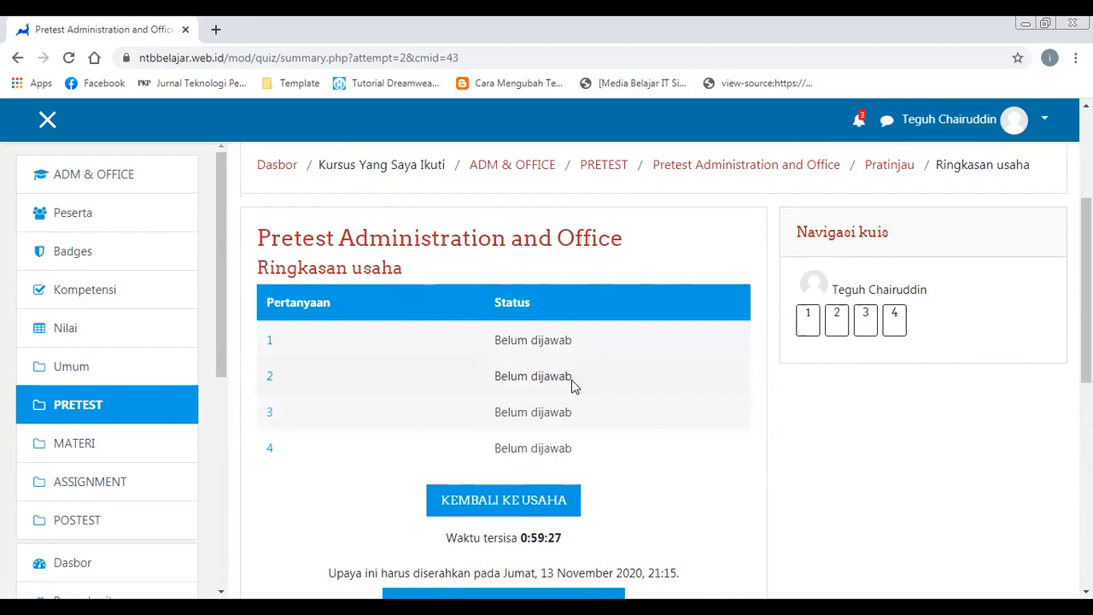
left_click_drag(1086, 243, 1086, 290)
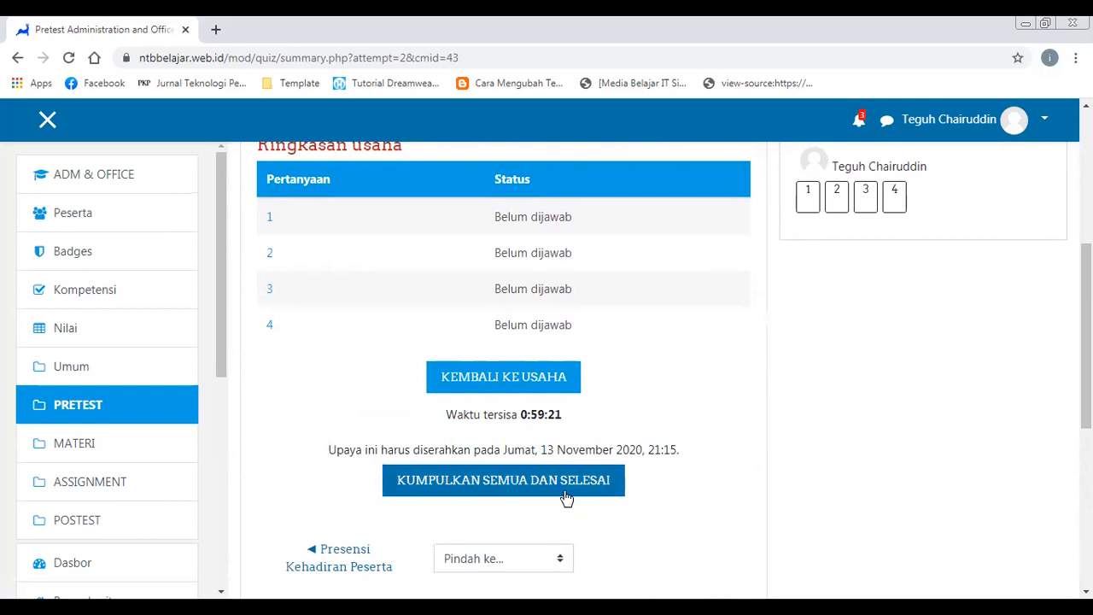
scroll(1056, 393, "down", 1)
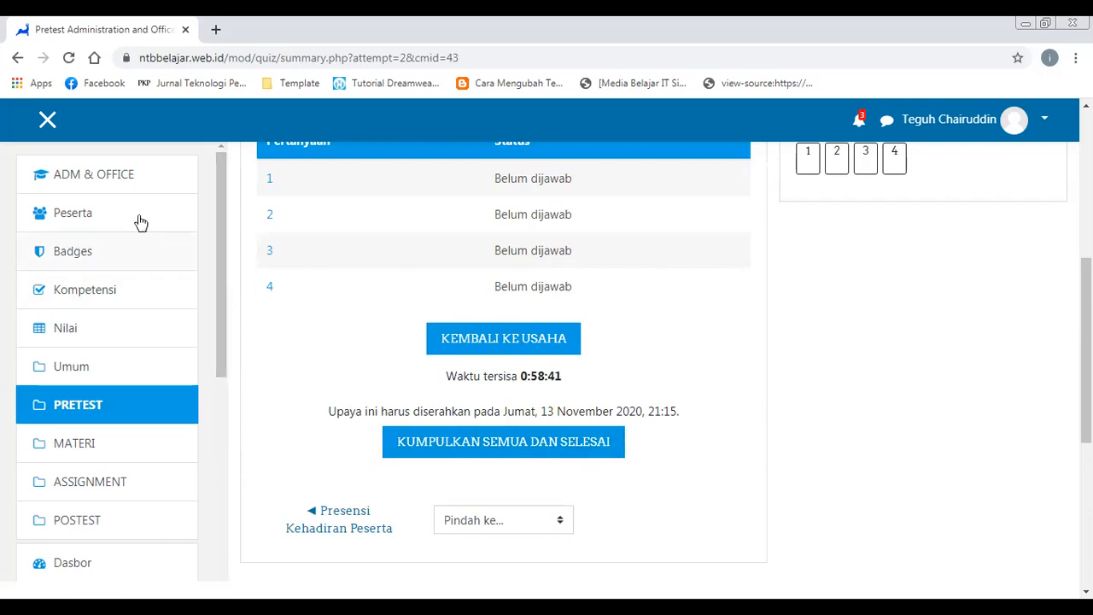
- Return to the ADM & OFFICE course page and add a new File resource to the MATERI section
left_click(127, 185)
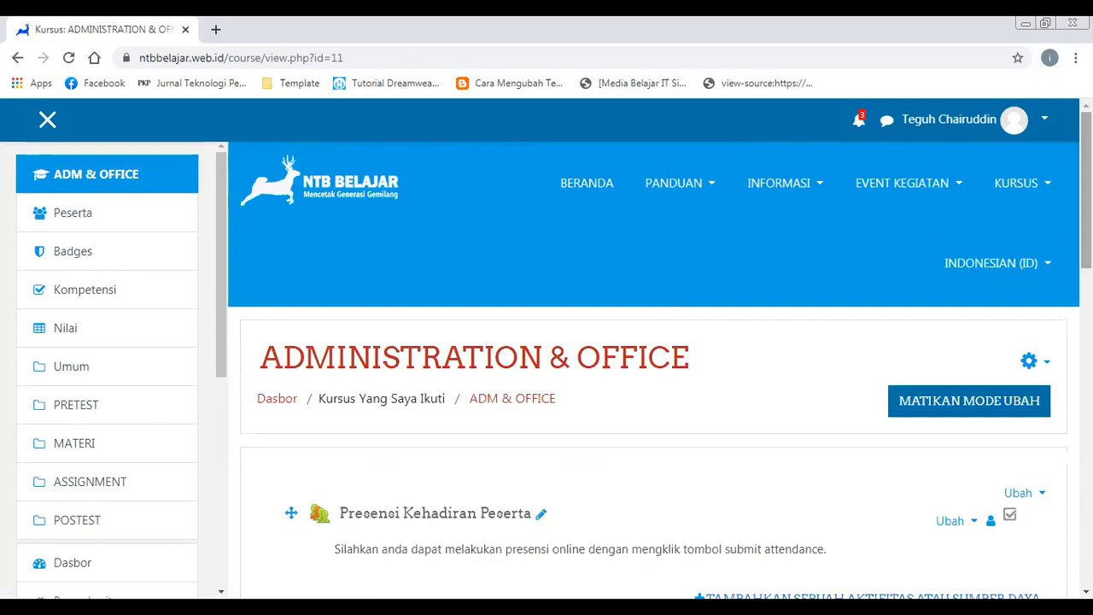
scroll(1086, 298, "down", 4)
scroll(653, 362, "down", 3)
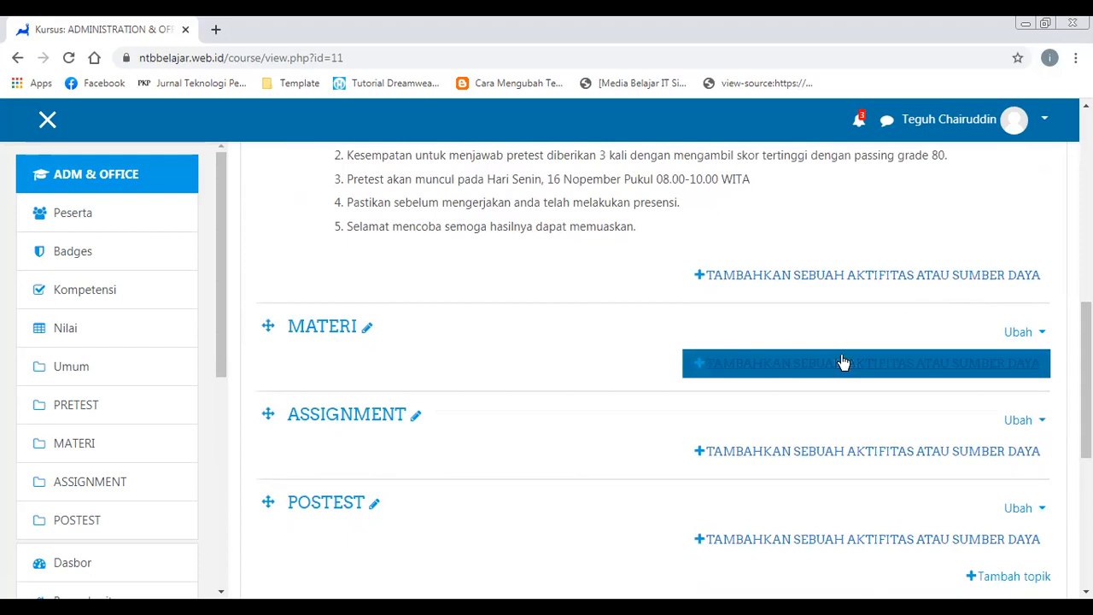
left_click(811, 370)
left_click(810, 370)
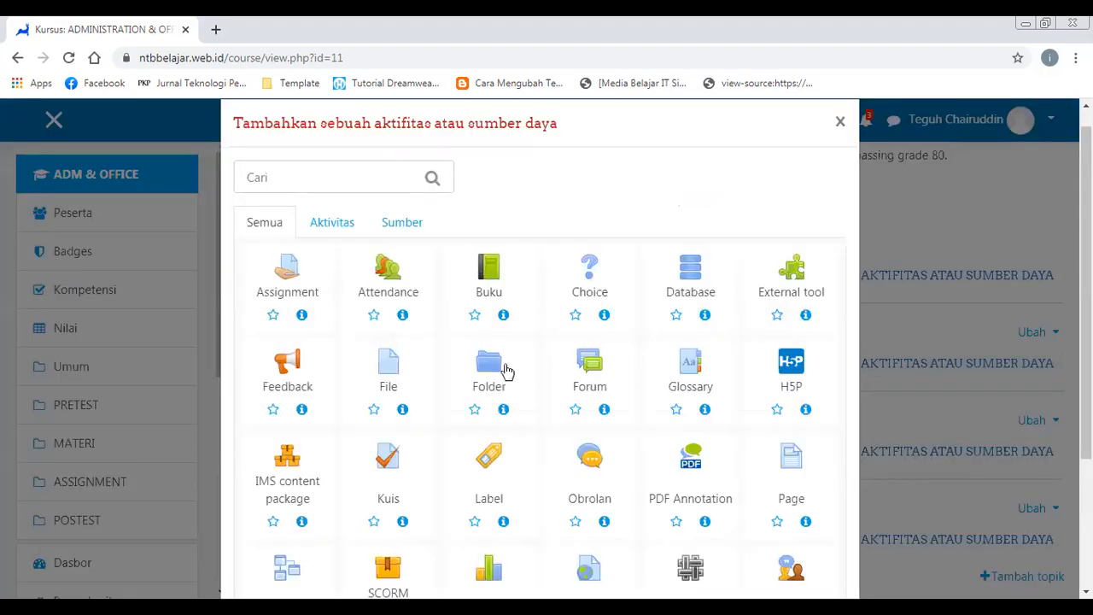
left_click(394, 370)
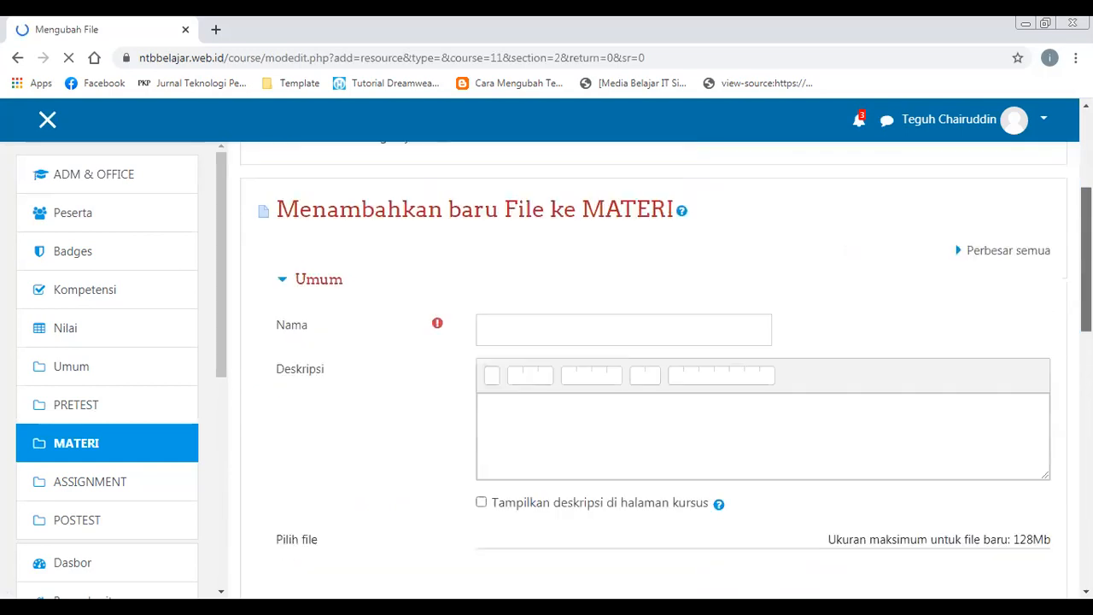
- Name the new File resource "Materi 1"
left_click(587, 320)
type("mATERU=")
key("BackSpace")
key("BackSpace")
key("BackSpace")
key("BackSpace")
key("BackSpace")
key("BackSpace")
key("BackSpace")
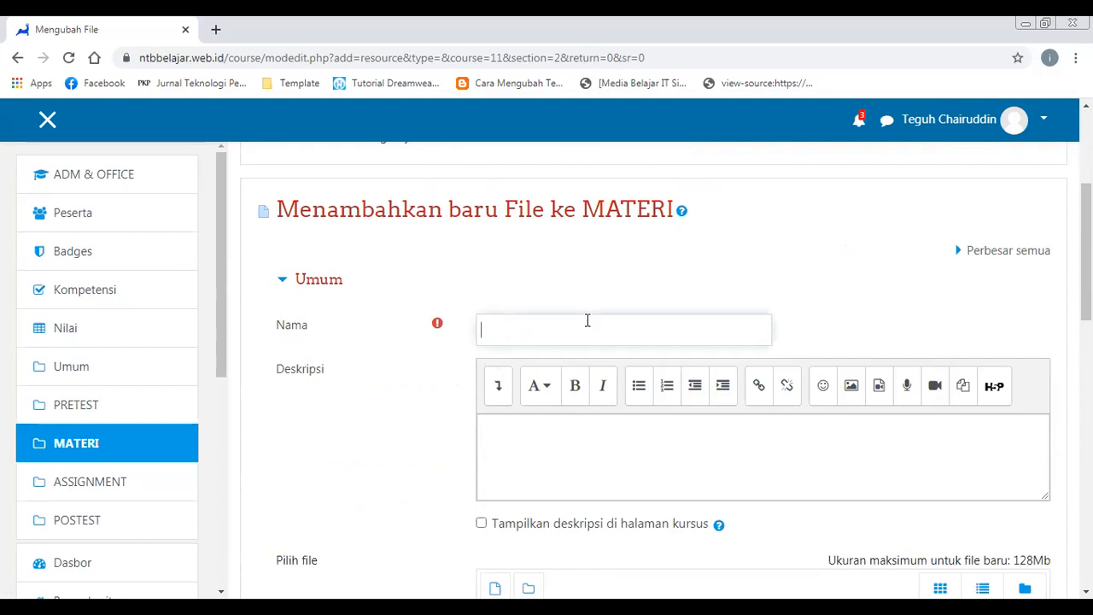
type("Materi 1")
- Enter the description "Silahkan anda bisa download dan pelajari materi ini." and have it shown on the course page
left_click(678, 453)
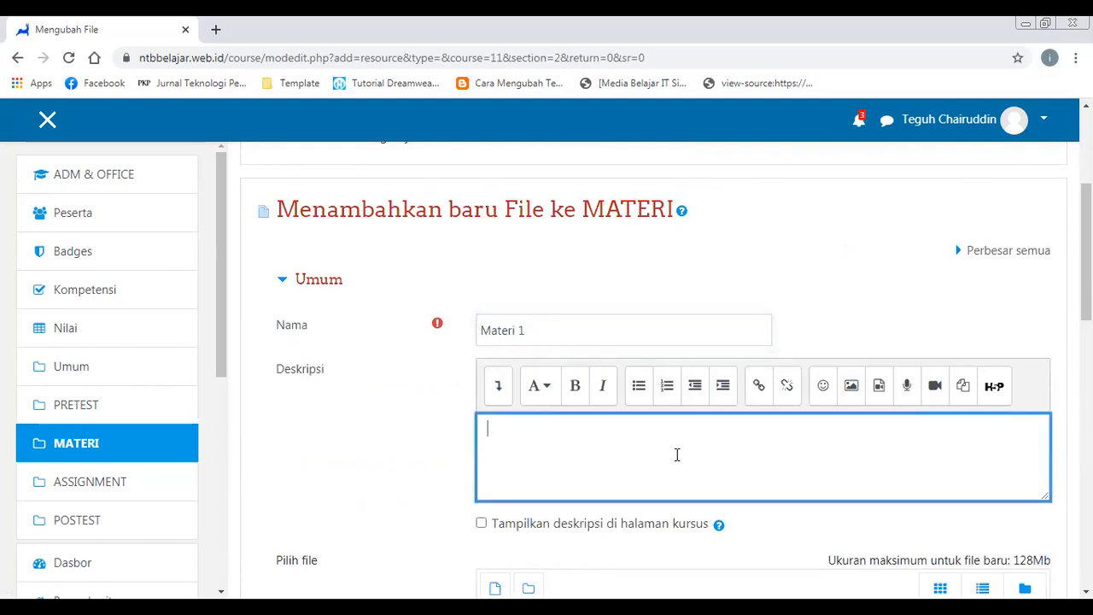
scroll(665, 370, "down", 1)
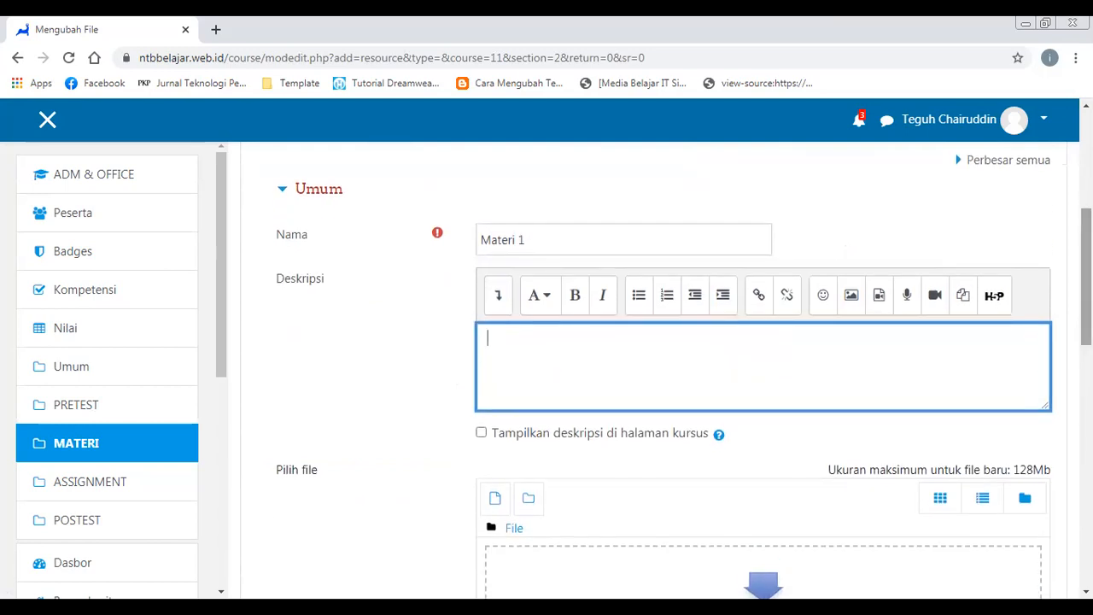
type("Silah")
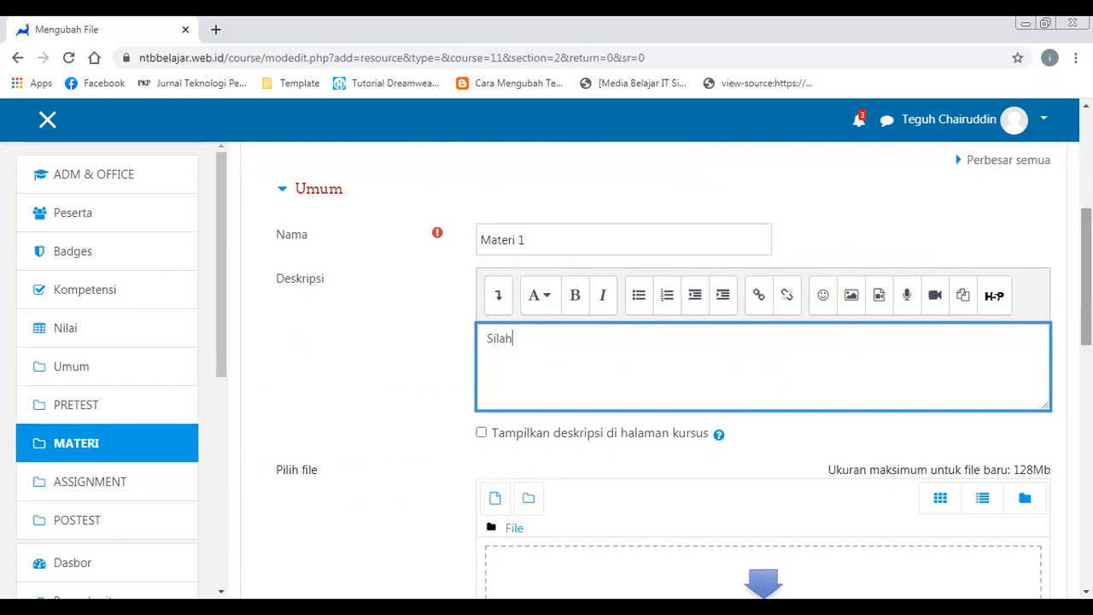
type("kan an")
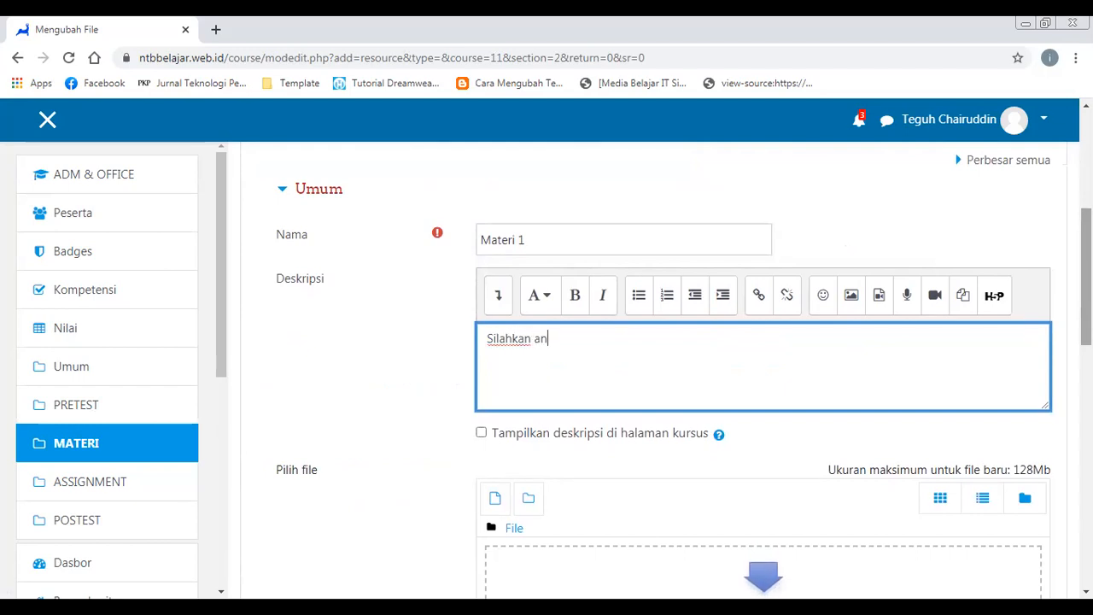
type("da bisa download dan ")
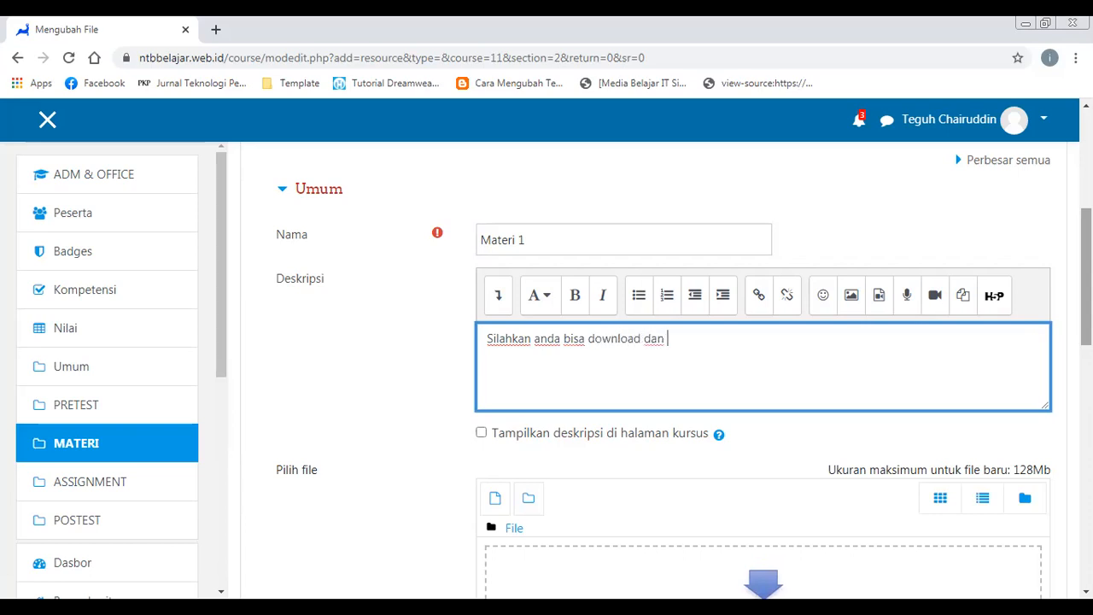
type("pekaha")
key("BackSpace")
type("ajari materi ini.")
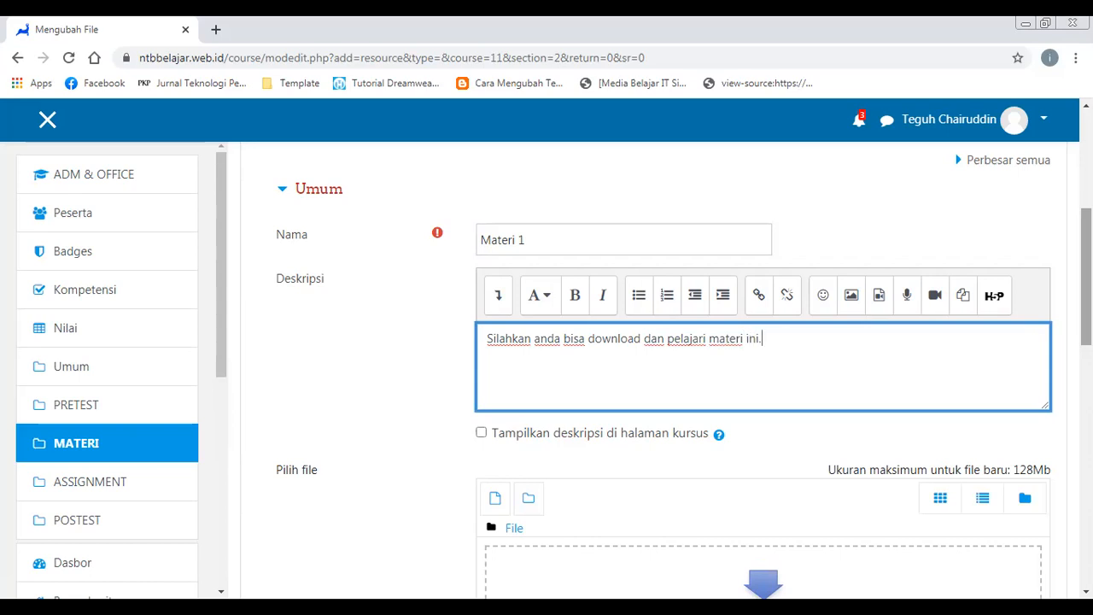
left_click(517, 441)
- Choose Materi 1.pptx from the Materi folder in Documents > E-learning NTB Belajar as the file to upload
scroll(518, 444, "down", 3)
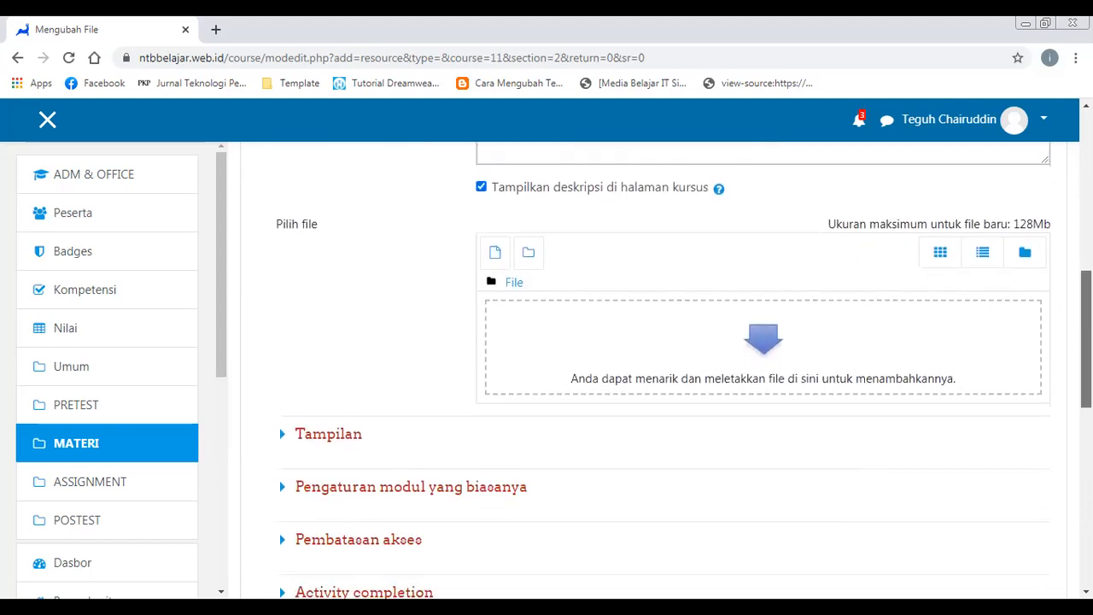
left_click(495, 253)
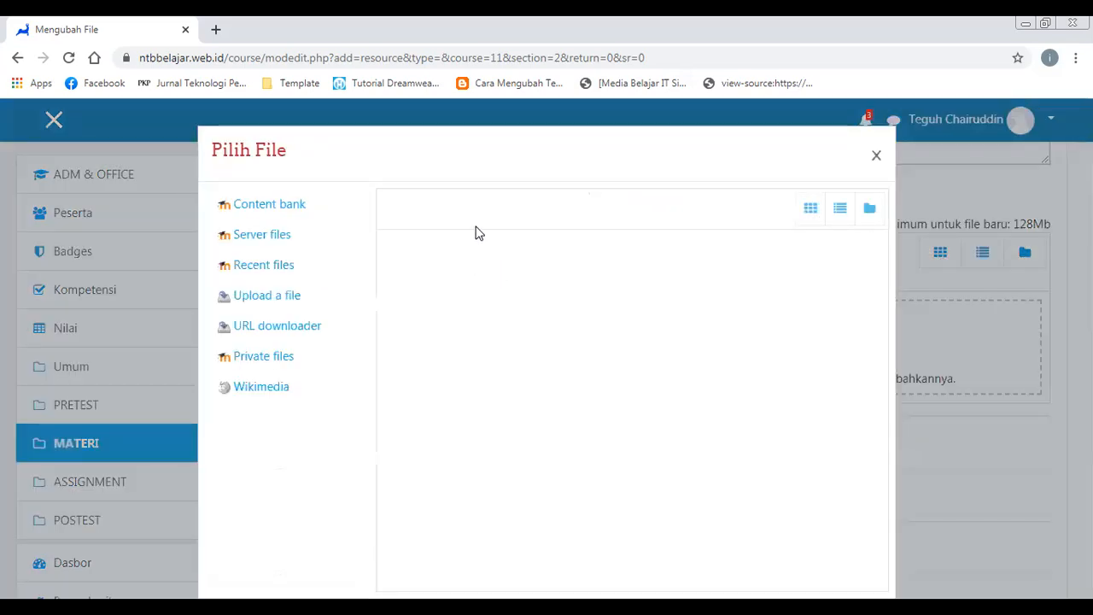
left_click(303, 295)
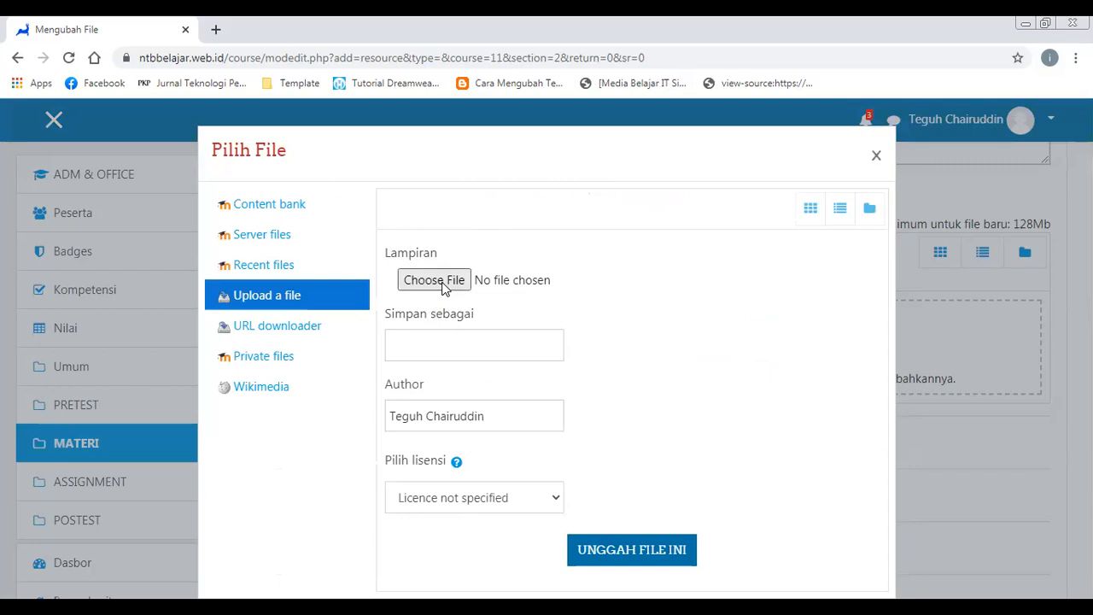
left_click(436, 280)
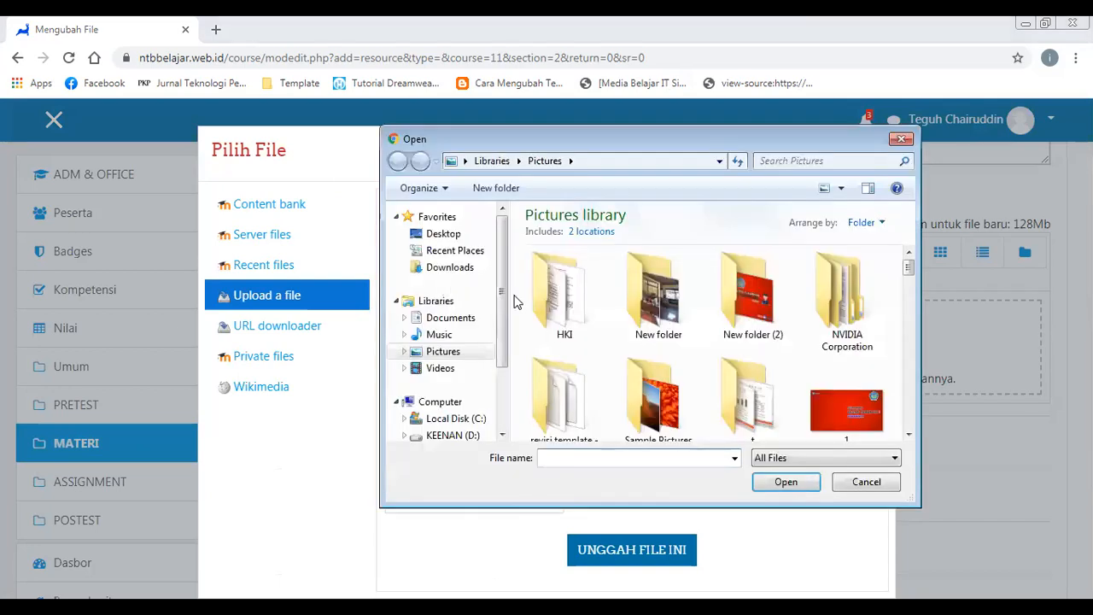
left_click(444, 323)
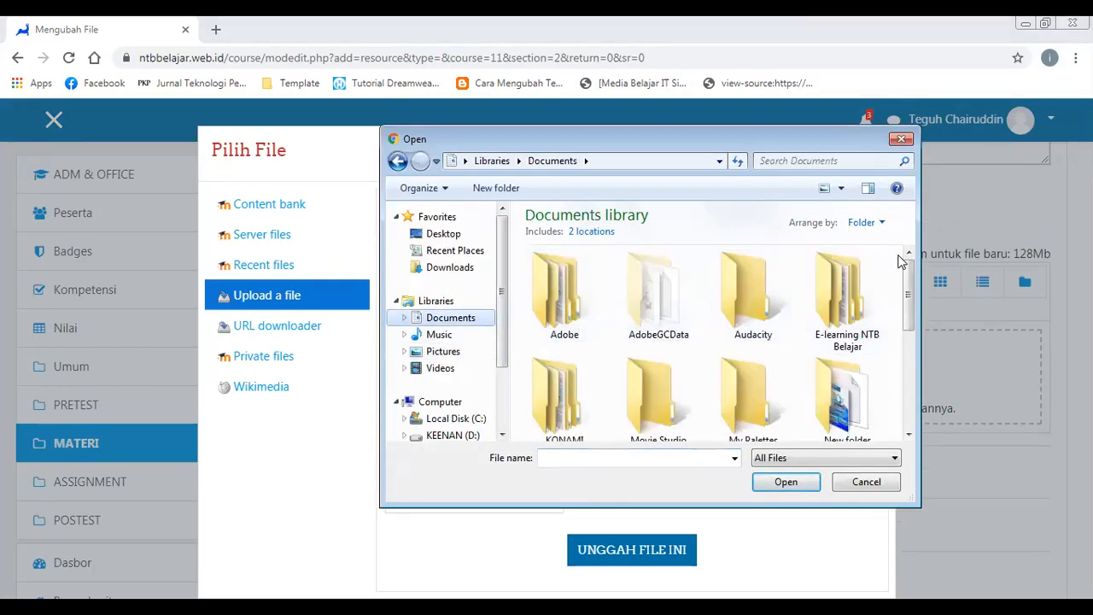
double_click(847, 295)
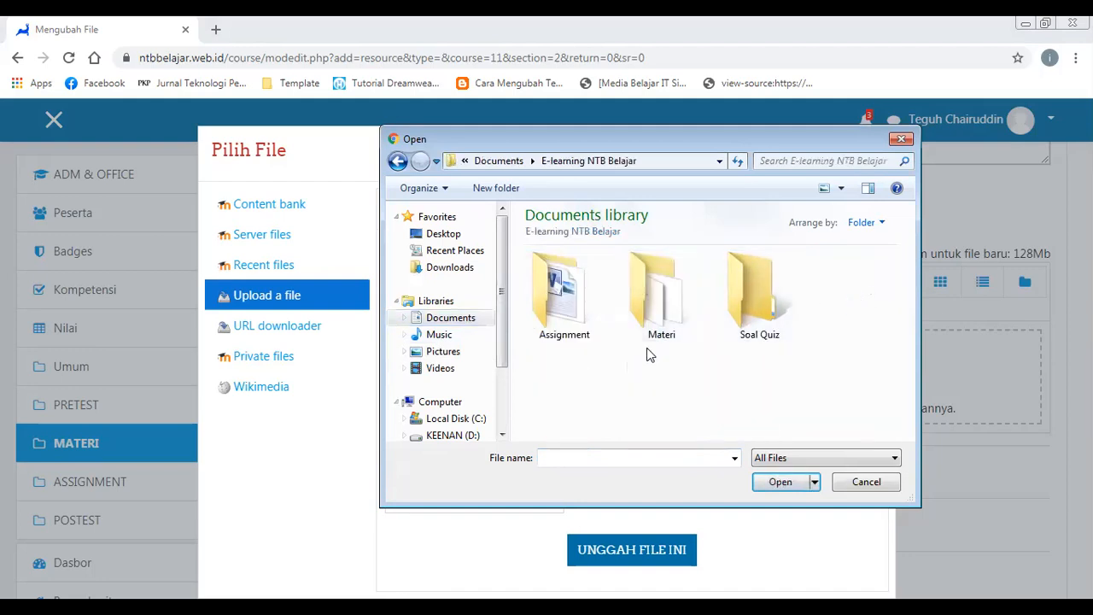
double_click(659, 294)
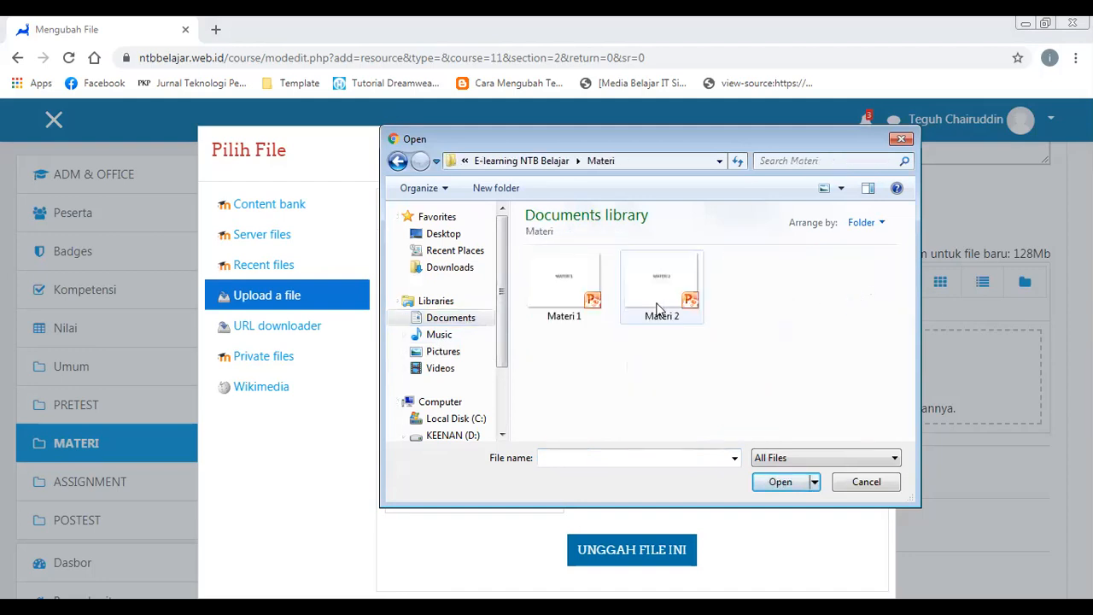
double_click(561, 289)
- Set the attachment's save-as name to "Materi 1" and upload it to the resource
left_click(492, 343)
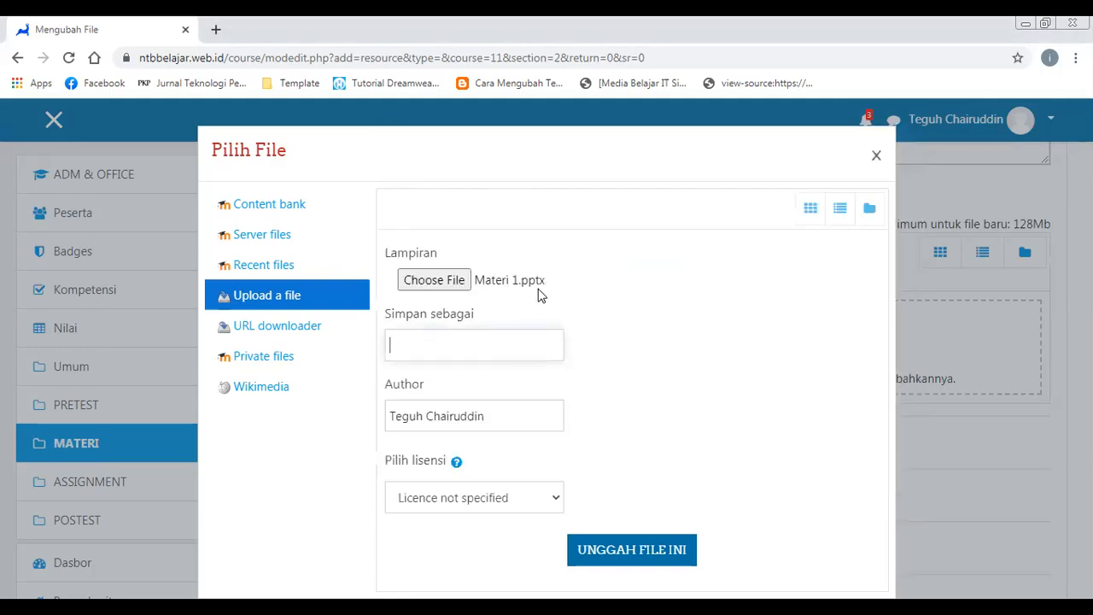
type("Materi 1")
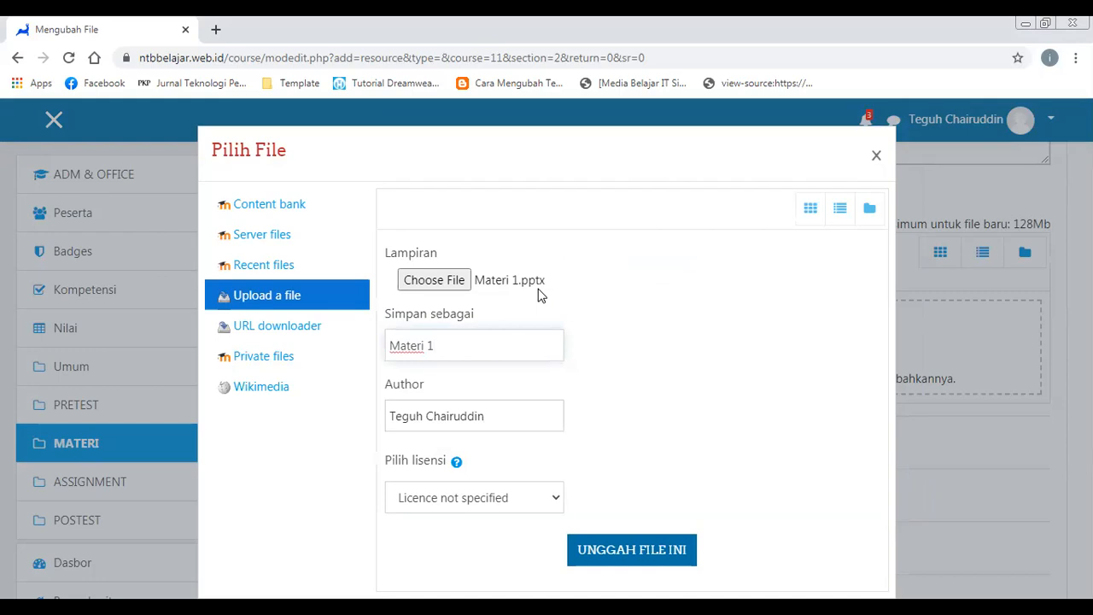
left_click(674, 549)
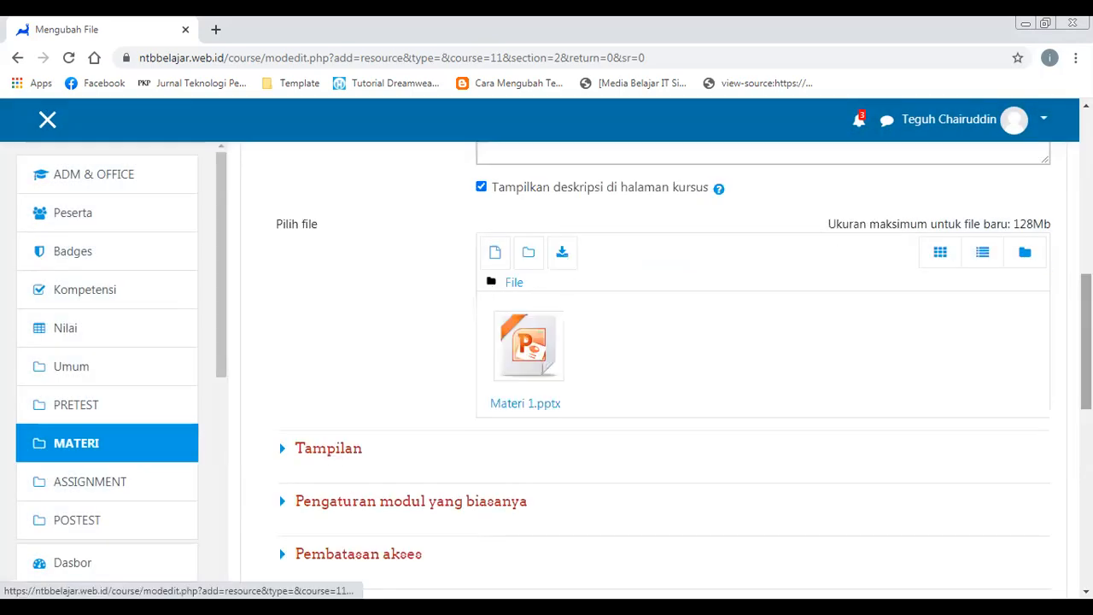
- Enable Show size and Show type for the Materi 1 resource, and save it, returning to the course
scroll(340, 384, "down", 2)
left_click(327, 324)
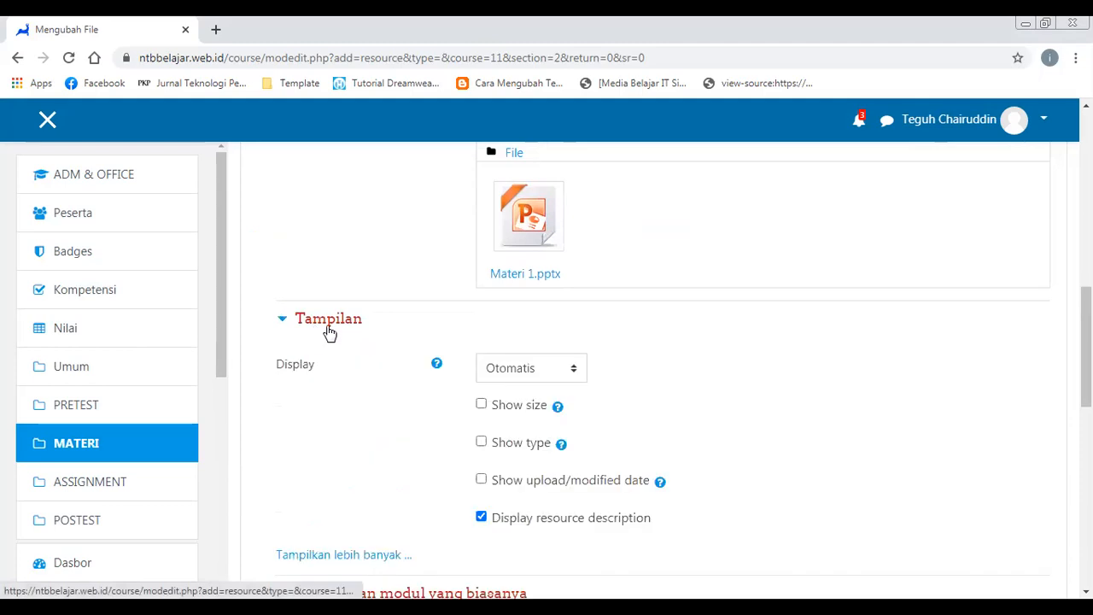
left_click(527, 411)
left_click(538, 445)
scroll(1086, 359, "down", 3)
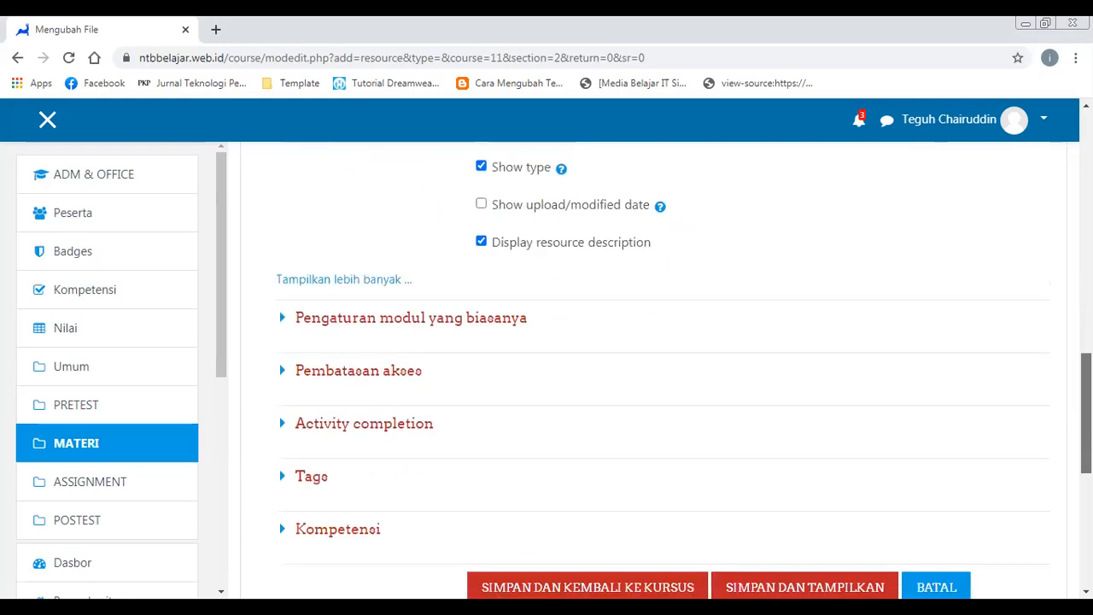
scroll(487, 329, "down", 1)
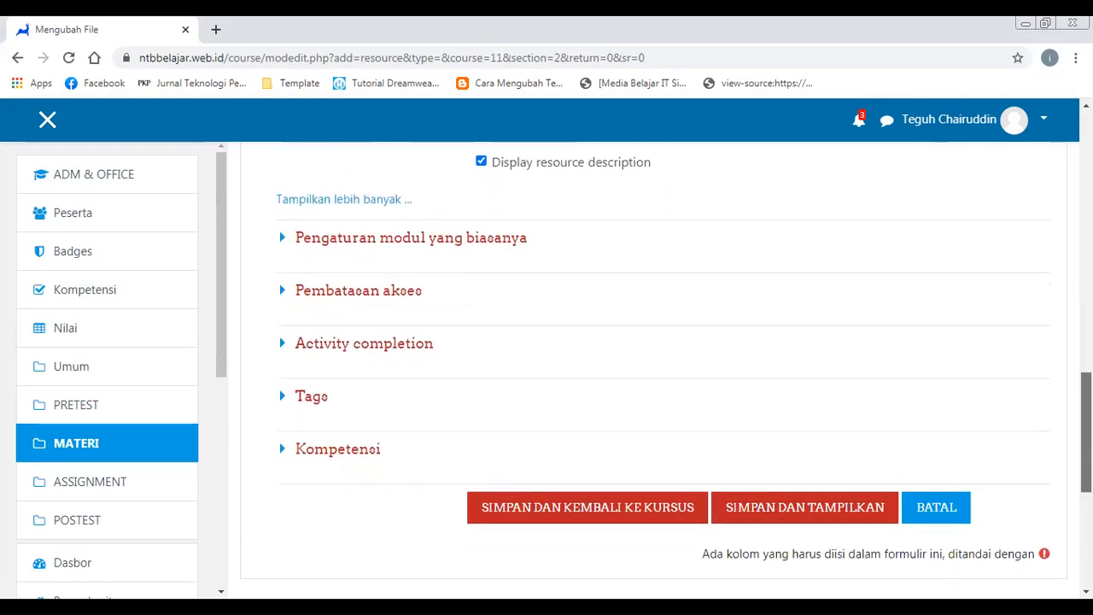
left_click(647, 508)
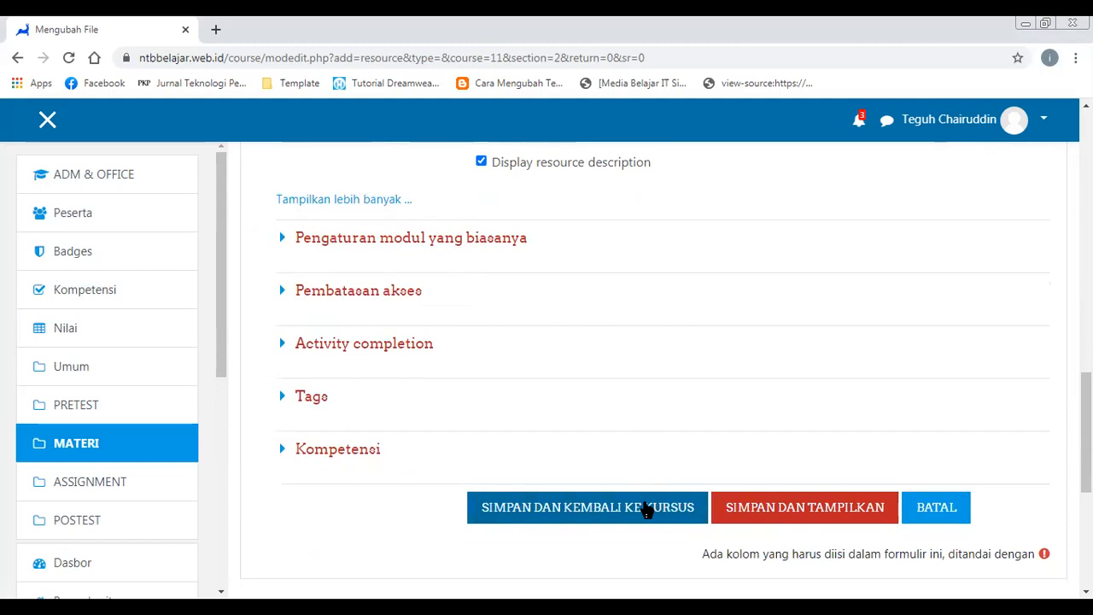
left_click(647, 508)
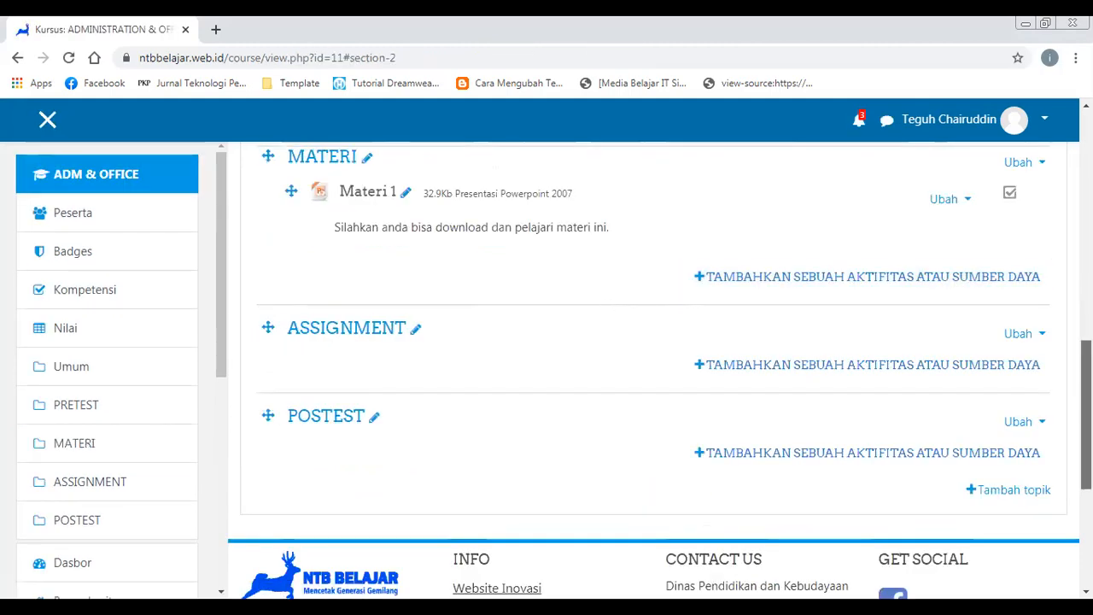
- Add another File resource to the MATERI section and name it "Materi 2"
scroll(659, 371, "up", 3)
scroll(659, 371, "up", 1)
scroll(659, 371, "down", 3)
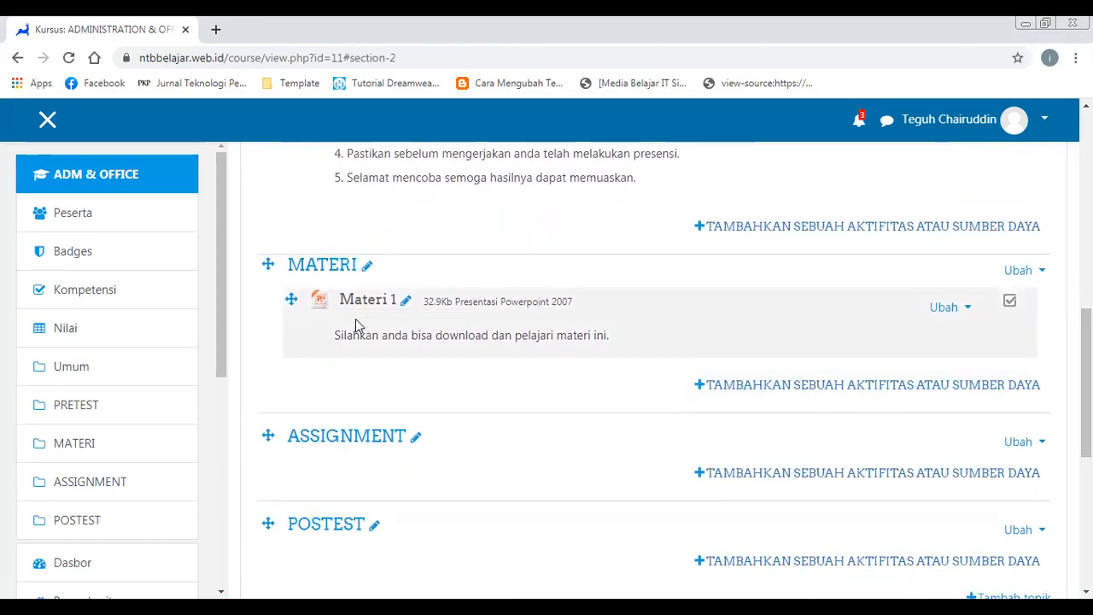
left_click(768, 394)
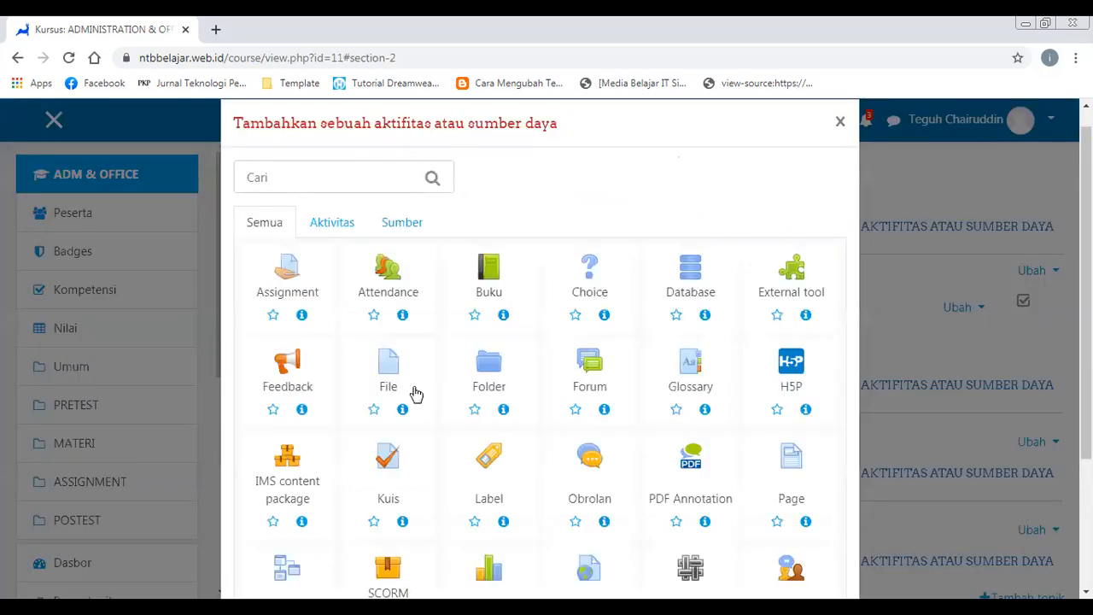
left_click(404, 390)
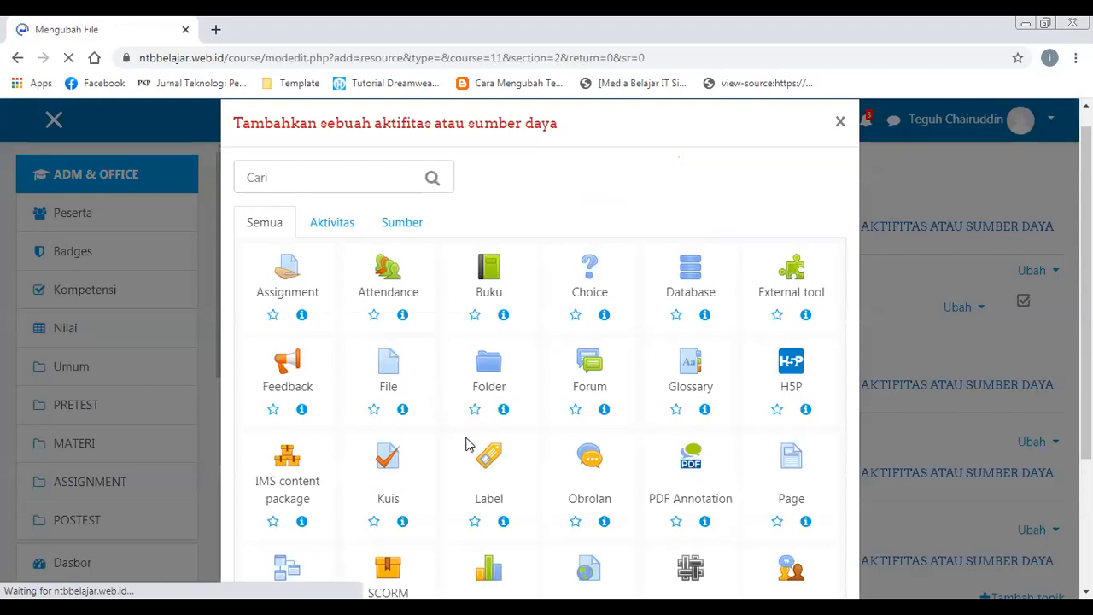
scroll(724, 318, "down", 3)
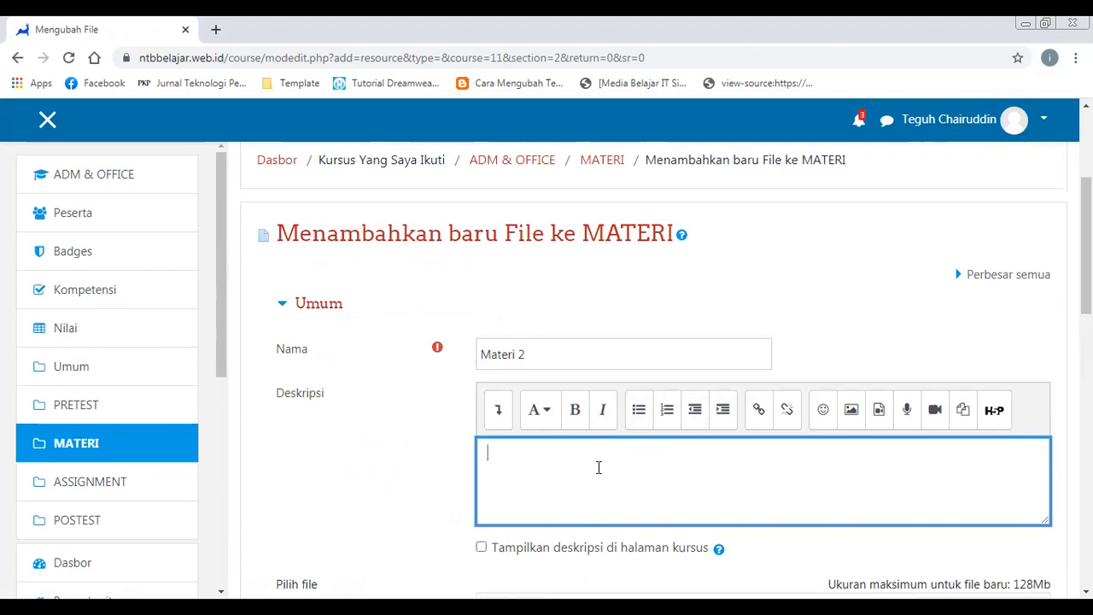
- Enter the description "Silahkan anda dapat mendowload file ini." and have it shown on the course page
scroll(754, 359, "down", 1)
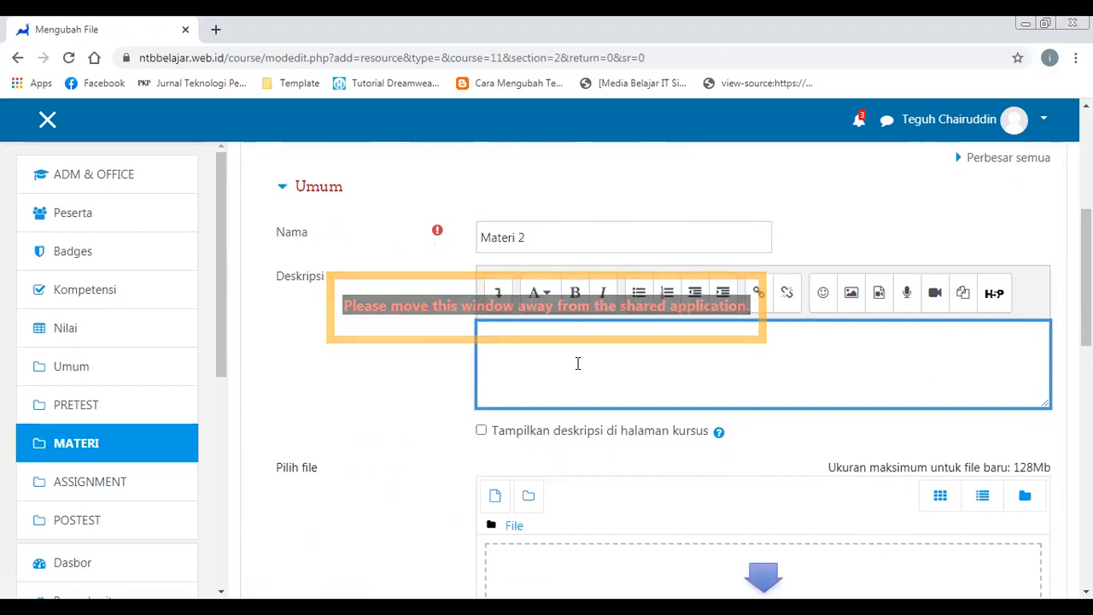
type("Silahkan ")
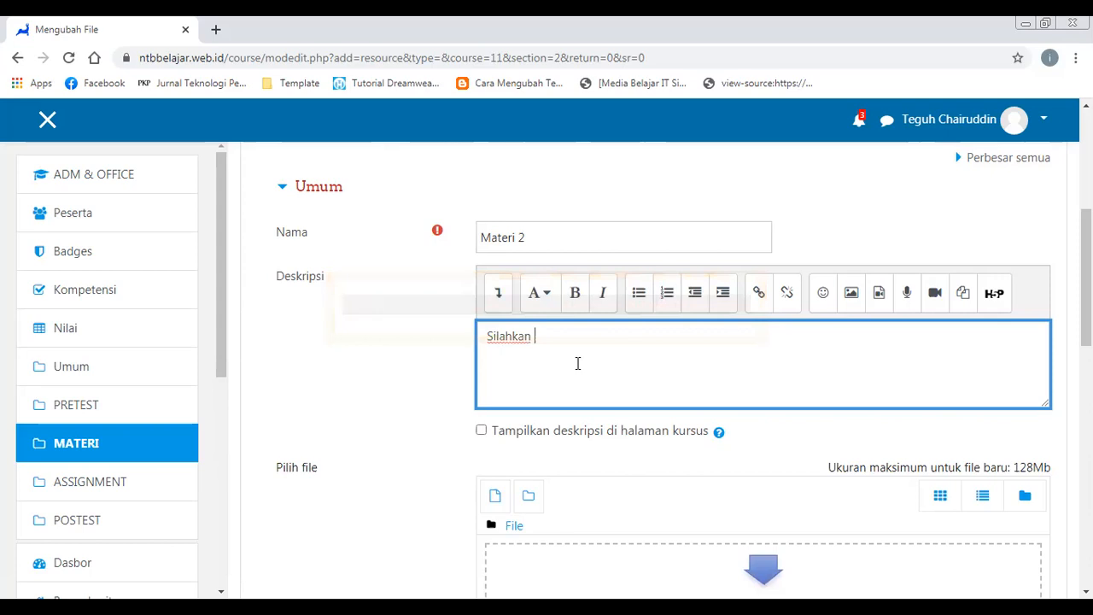
type("am")
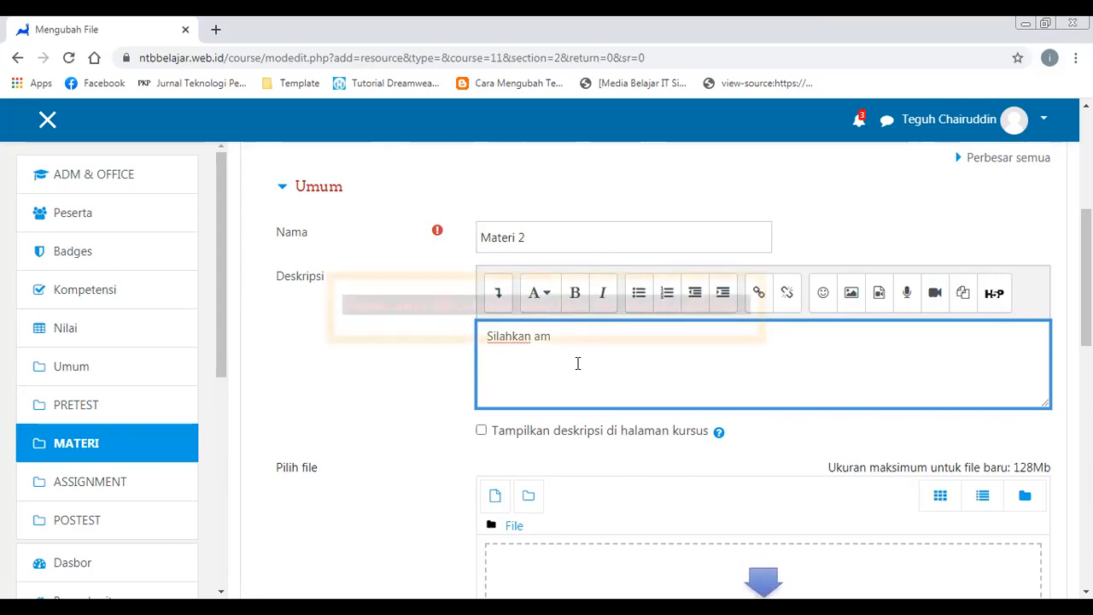
type("nda dapat")
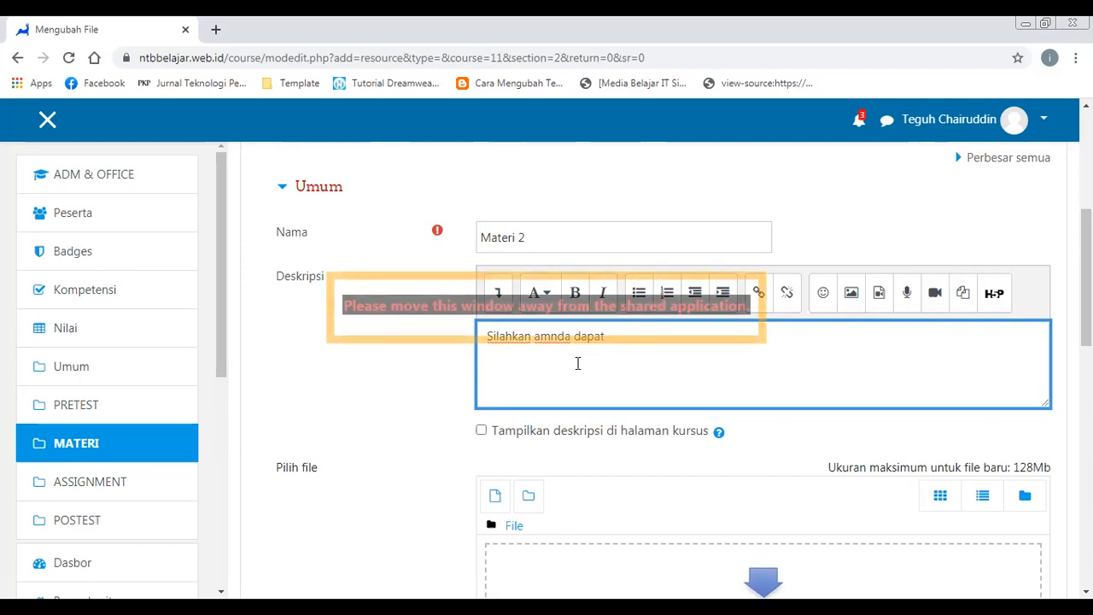
key("BackSpace")
key("BackSpace")
key("BackSpace")
key("BackSpace")
key("BackSpace")
key("BackSpace")
key("BackSpace")
type("nda dapat")
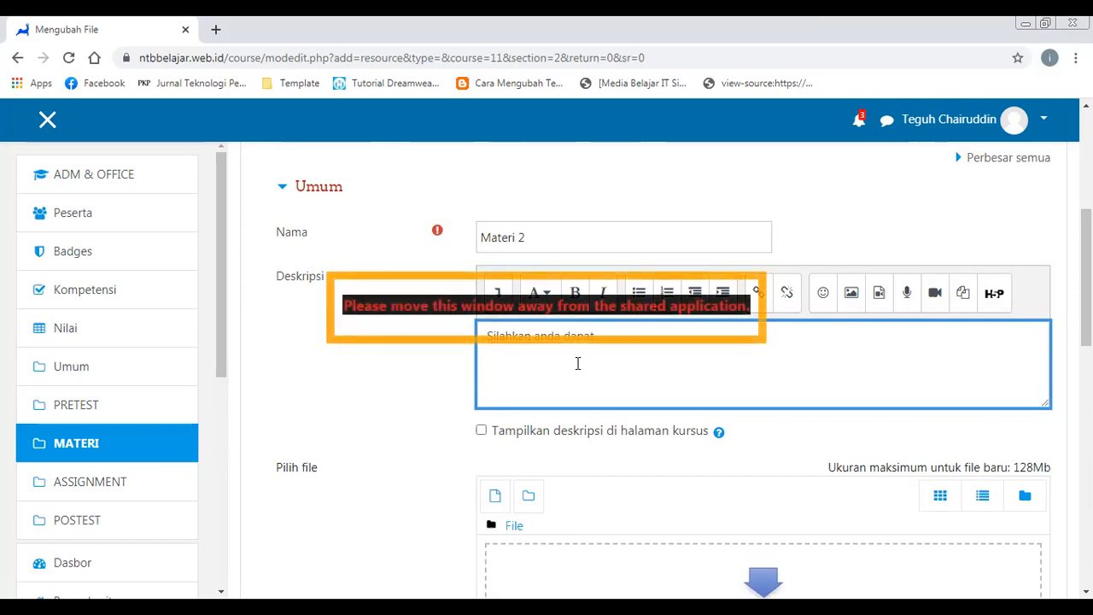
type(" mendowload file ini")
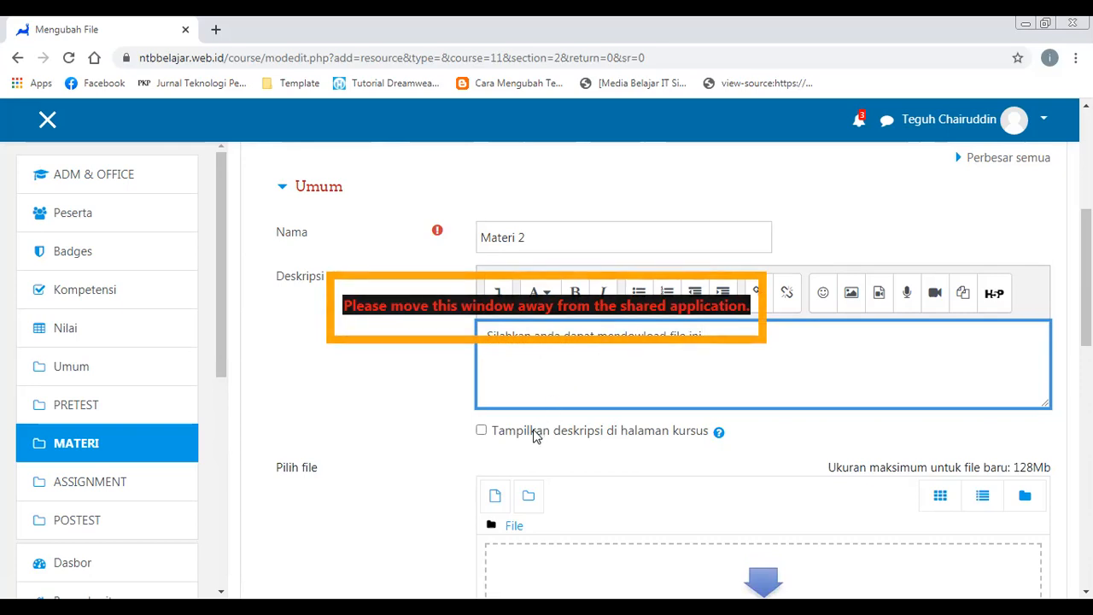
left_click(483, 430)
- Upload Materi 2.pptx from the computer as the resource's file, with the save-as name "Materi 2"
scroll(483, 430, "down", 1)
scroll(737, 402, "down", 1)
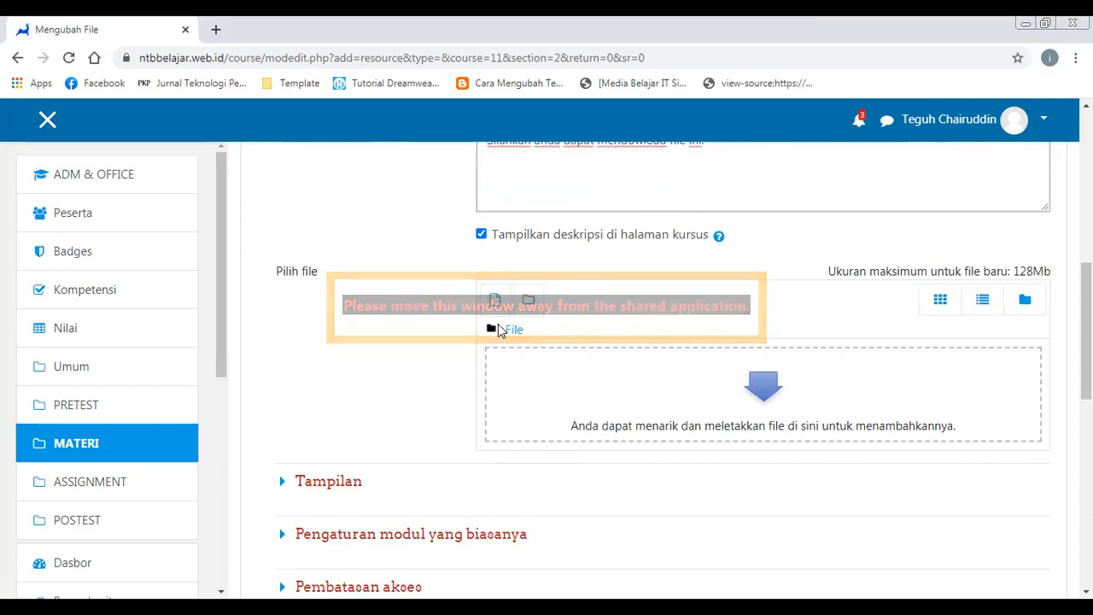
left_click(496, 301)
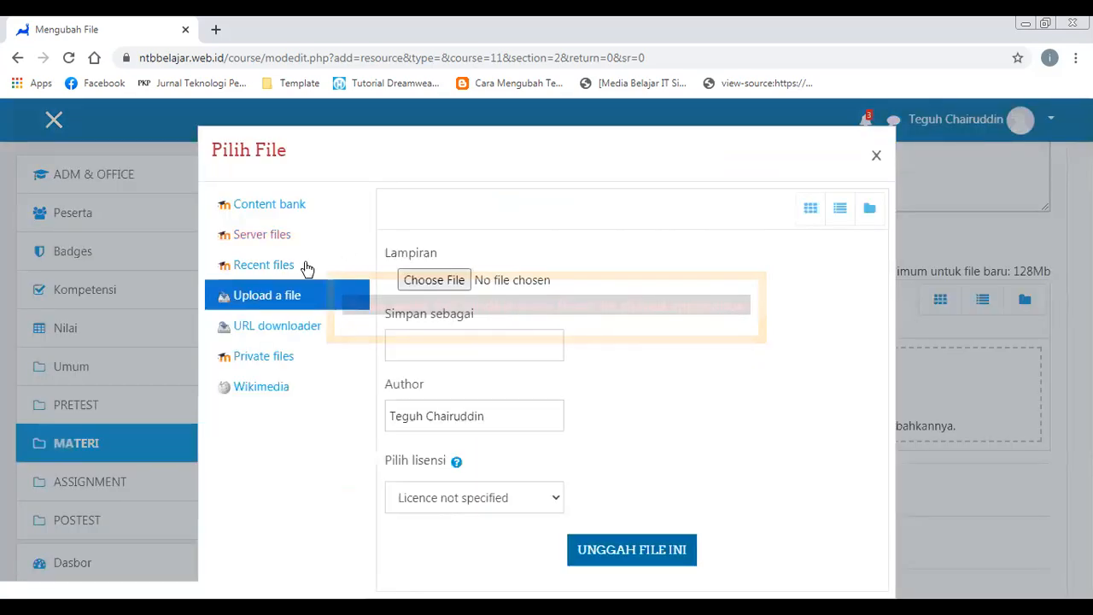
left_click(435, 281)
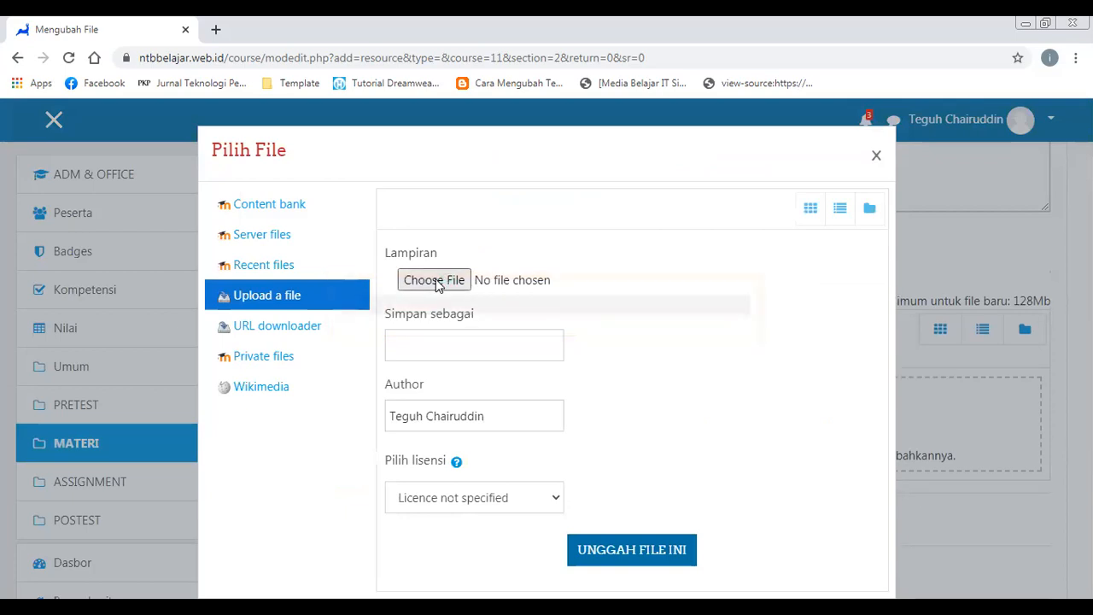
left_click(647, 284)
double_click(647, 284)
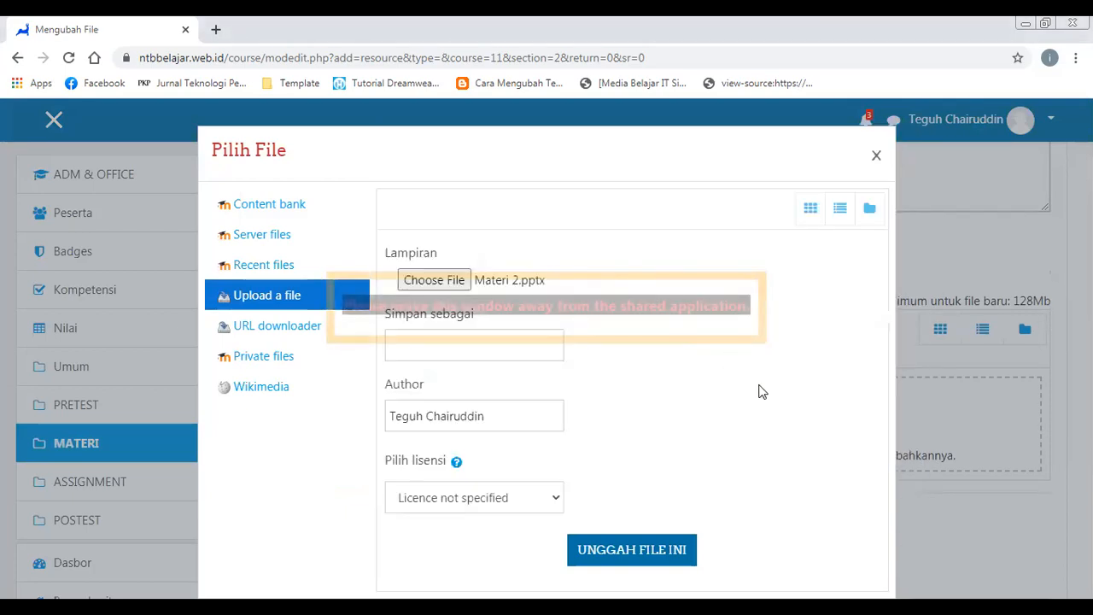
left_click(468, 344)
type("Materi 2")
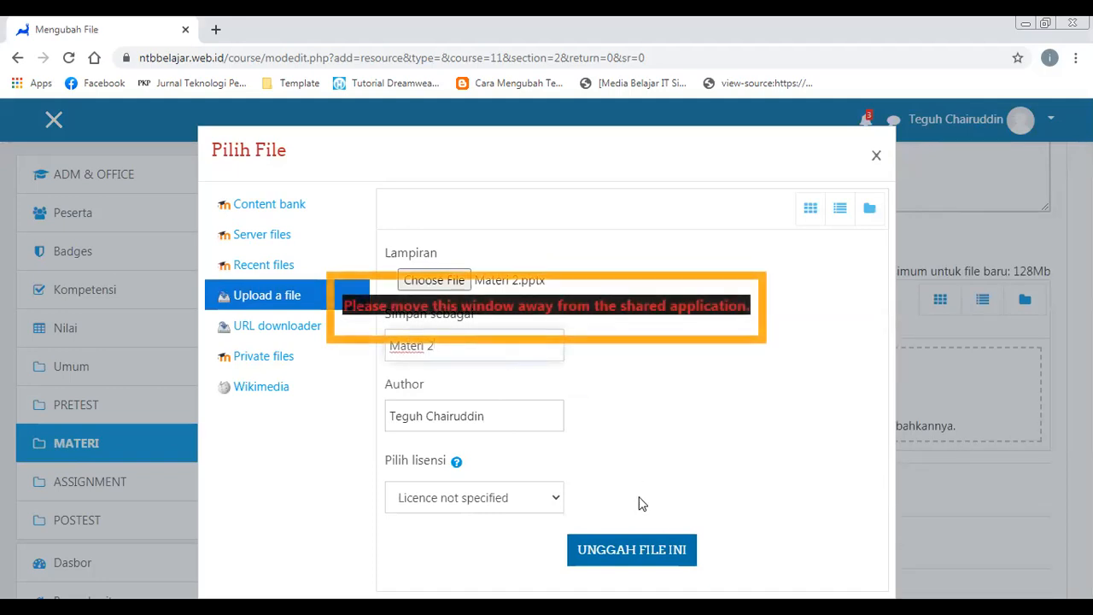
left_click(646, 549)
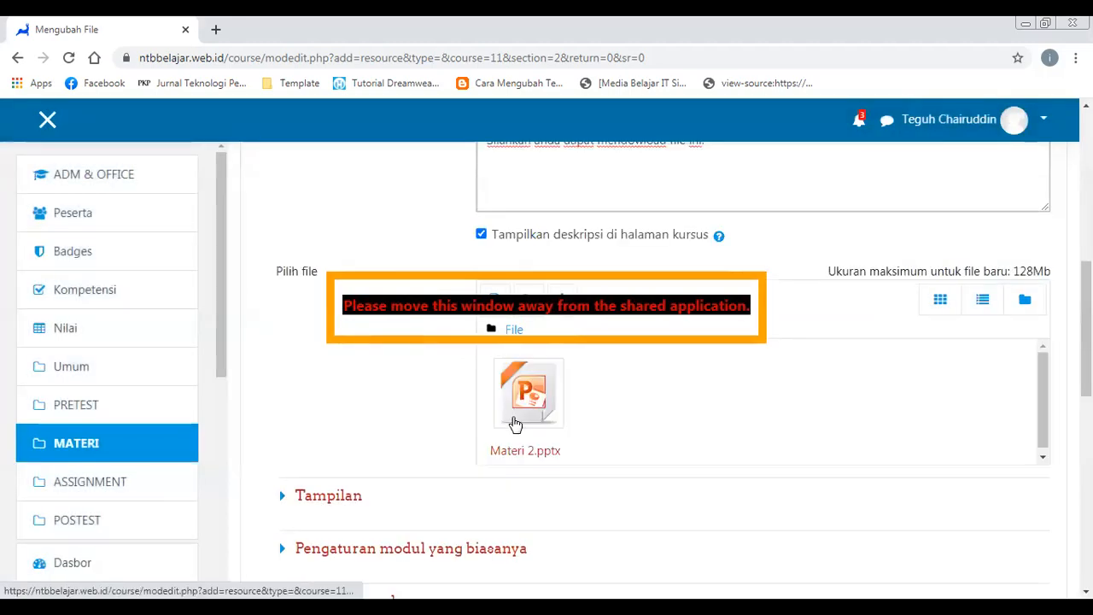
- Enable Show size and Show type for the Materi 2 resource, and save it, returning to the course
scroll(439, 518, "down", 1)
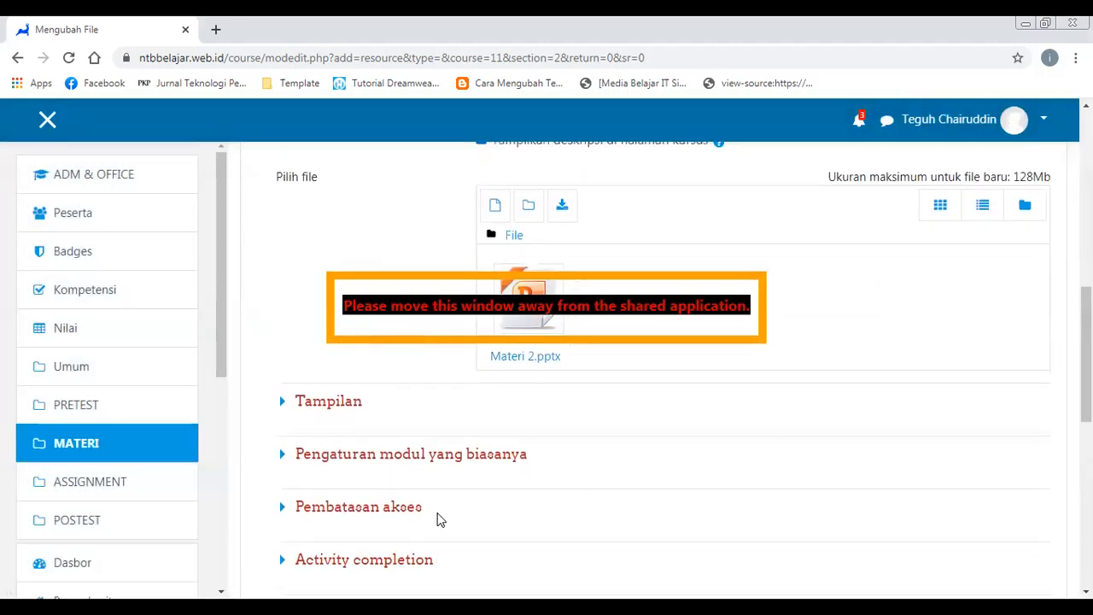
left_click(307, 403)
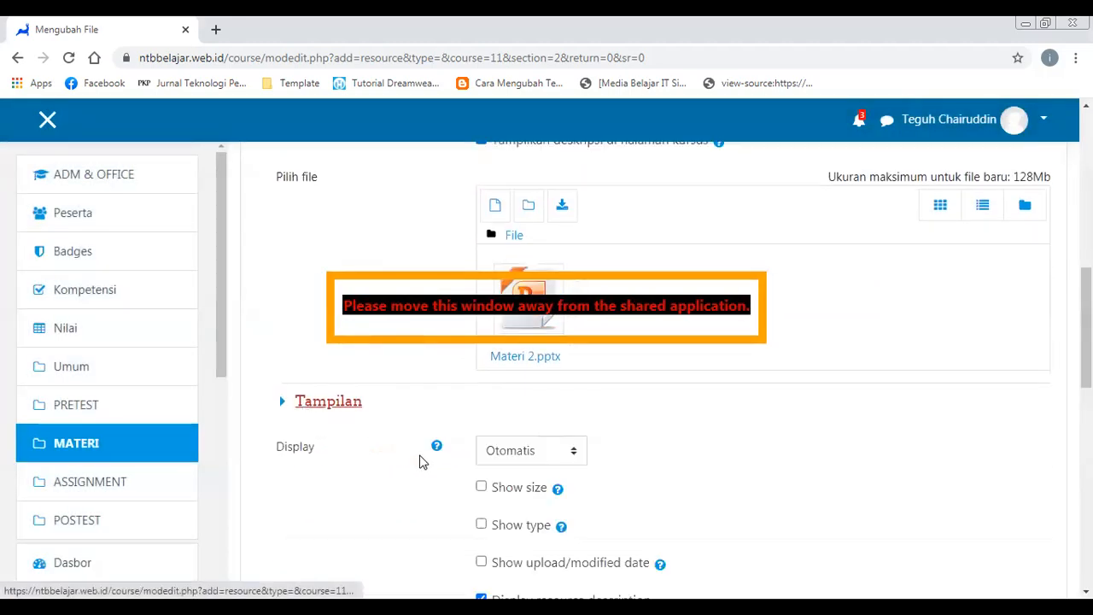
left_click(481, 490)
left_click(482, 526)
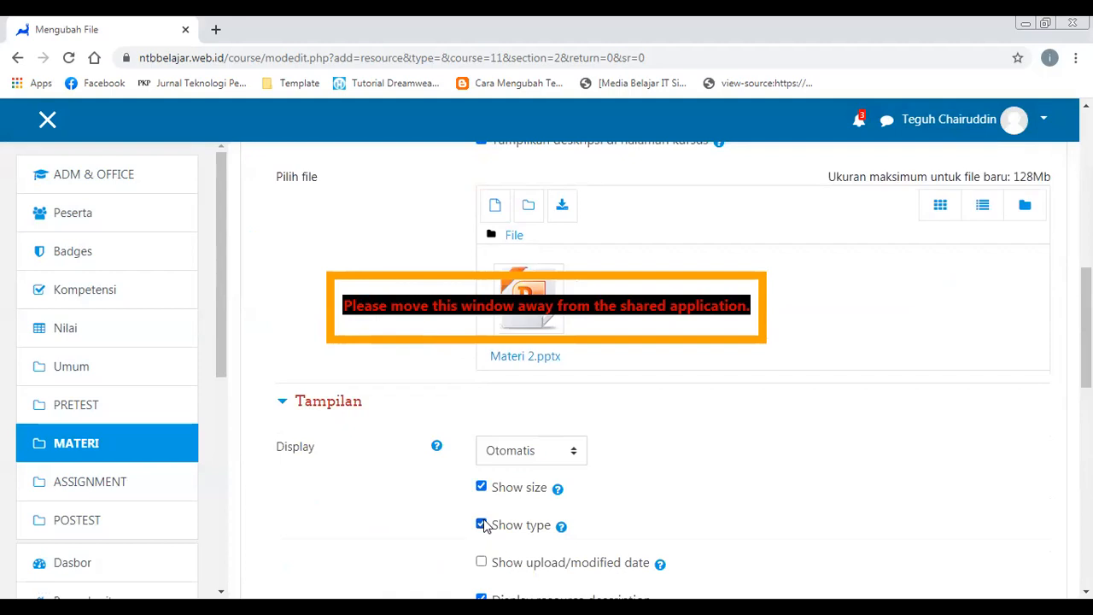
scroll(482, 529, "down", 4)
scroll(614, 478, "down", 2)
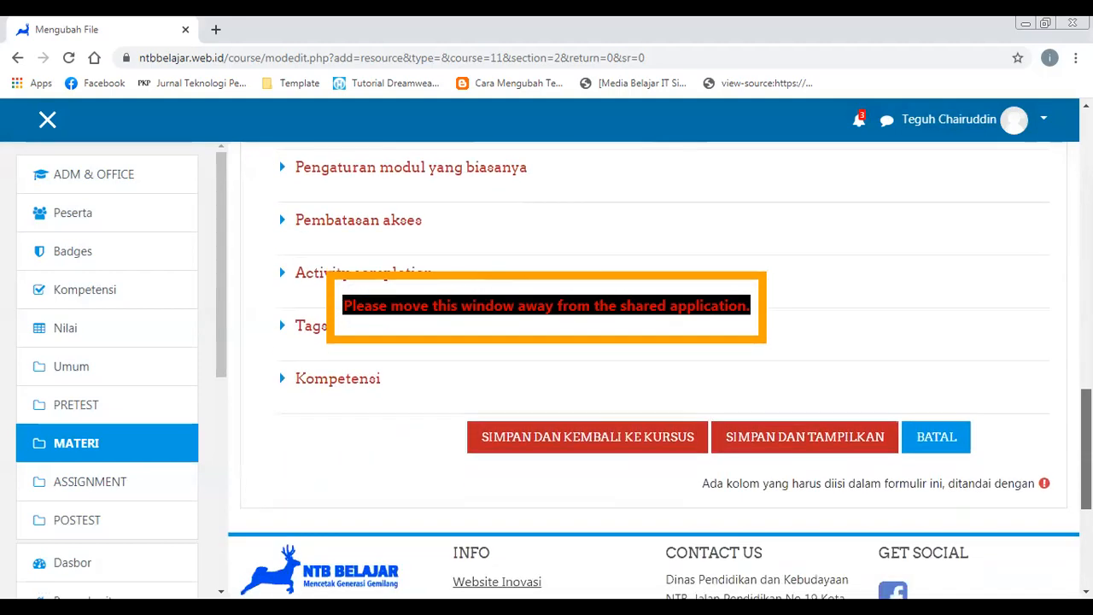
left_click(614, 447)
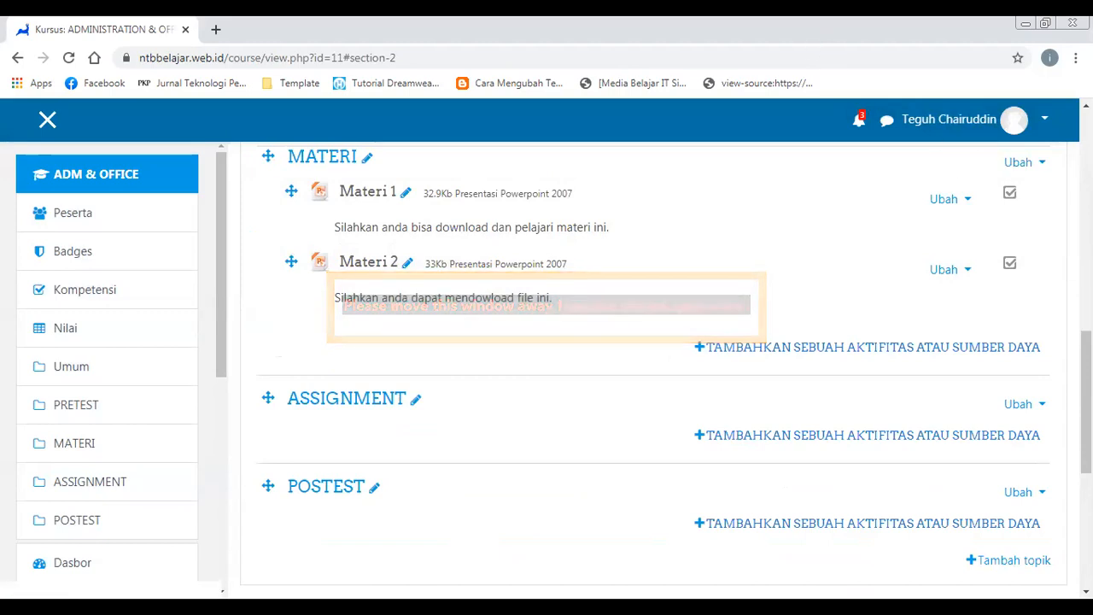
- Add an Assignment activity to the ASSIGNMENT section and name it "Tugas 1"
scroll(1030, 366, "down", 1)
scroll(653, 367, "down", 1)
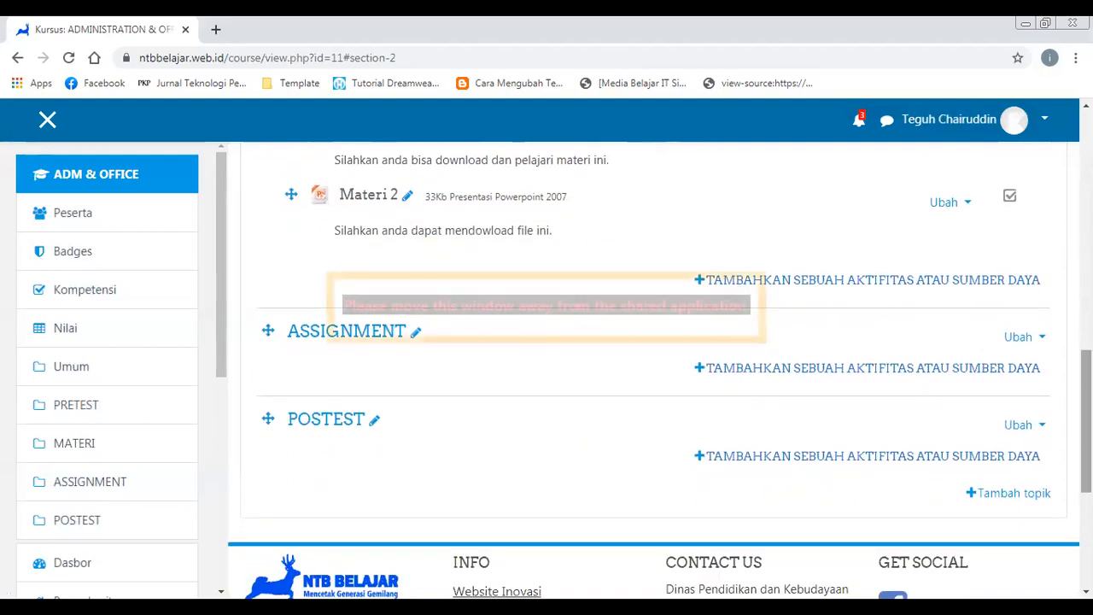
left_click(973, 375)
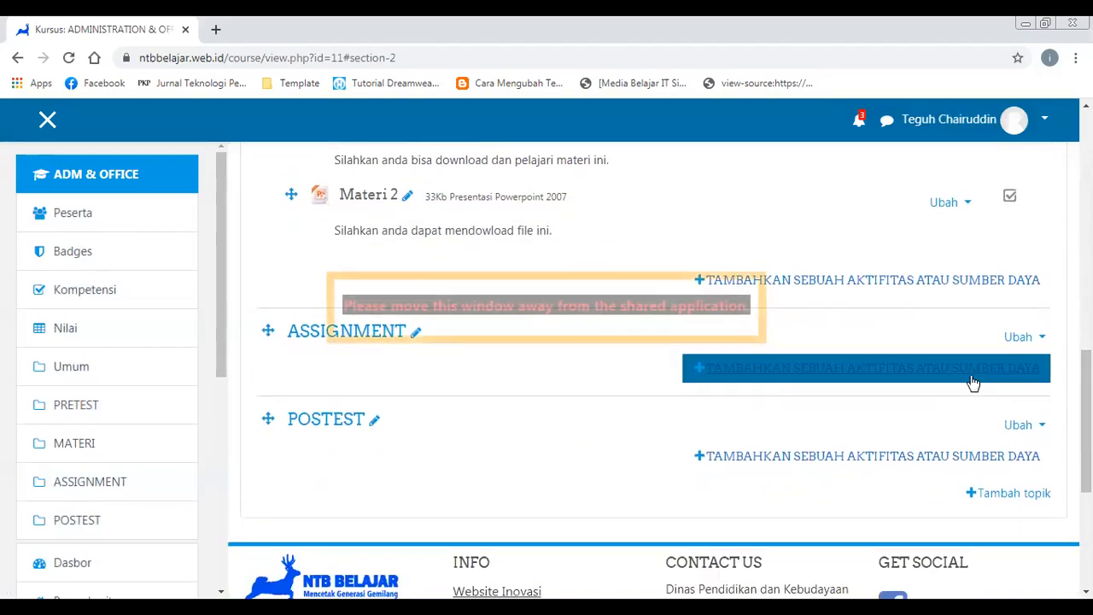
left_click(903, 367)
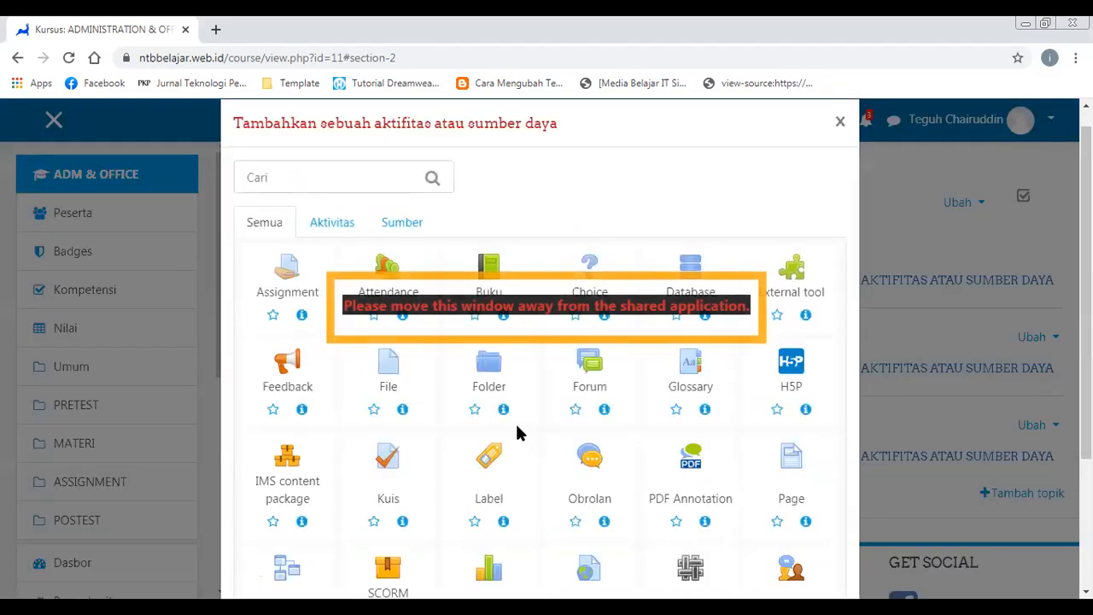
left_click(271, 297)
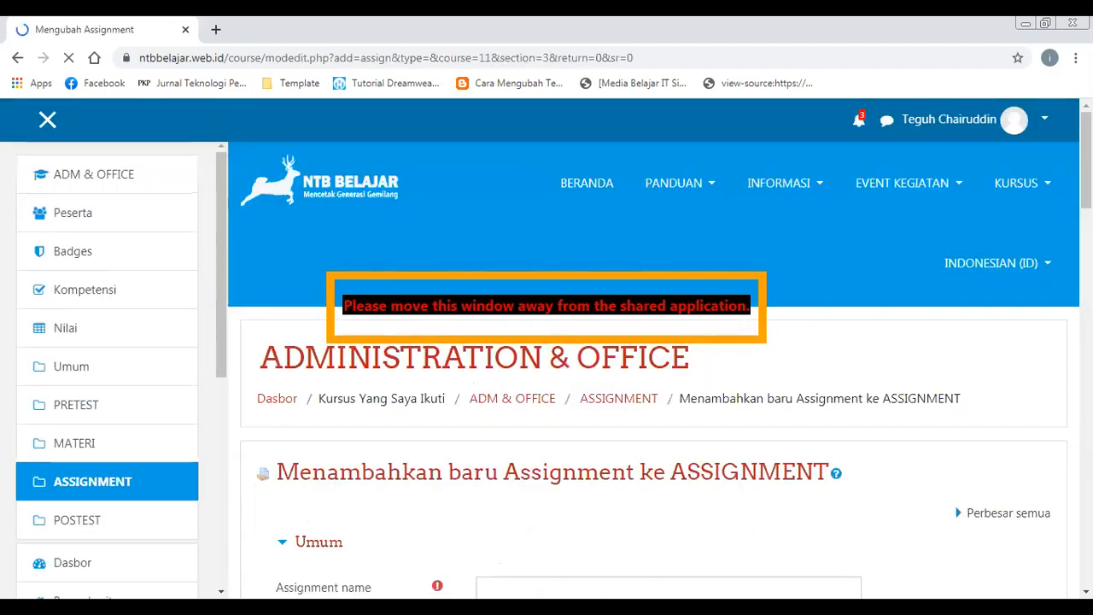
scroll(627, 323, "down", 3)
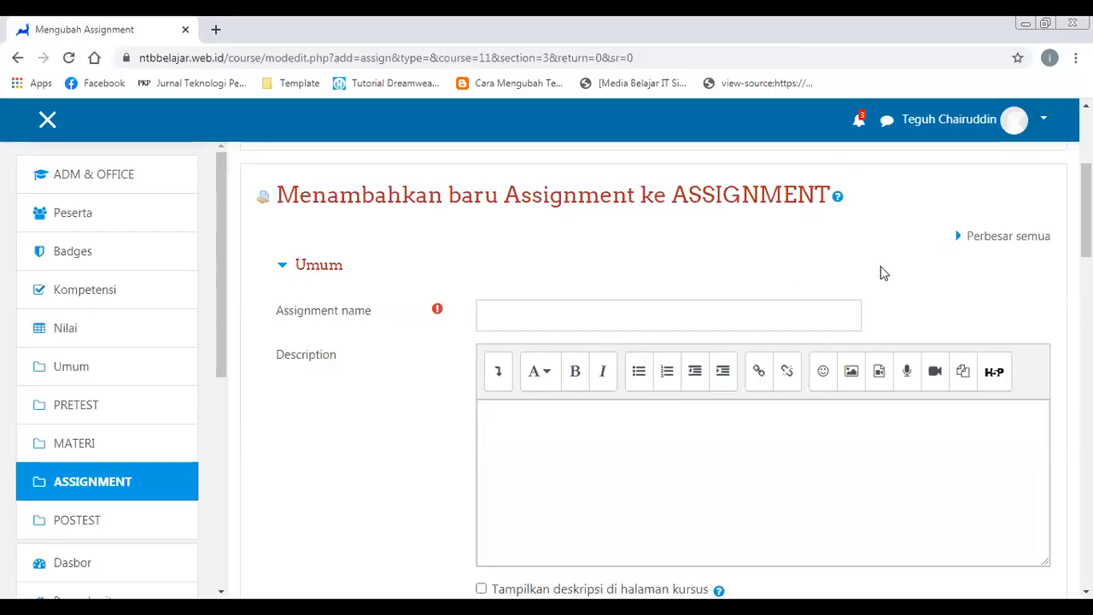
left_click(590, 323)
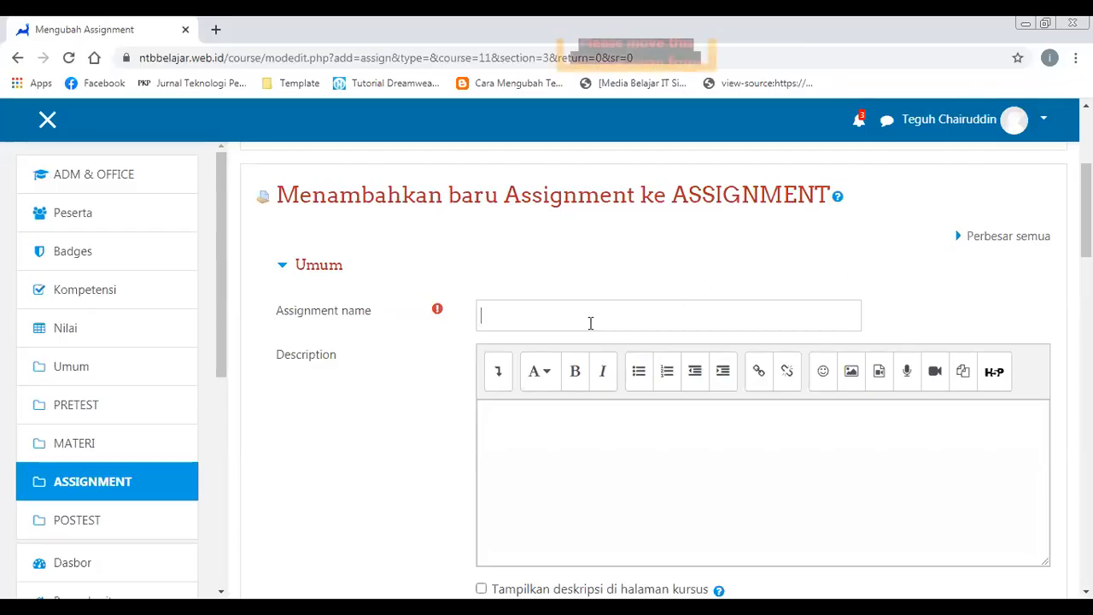
type("Tugas 1")
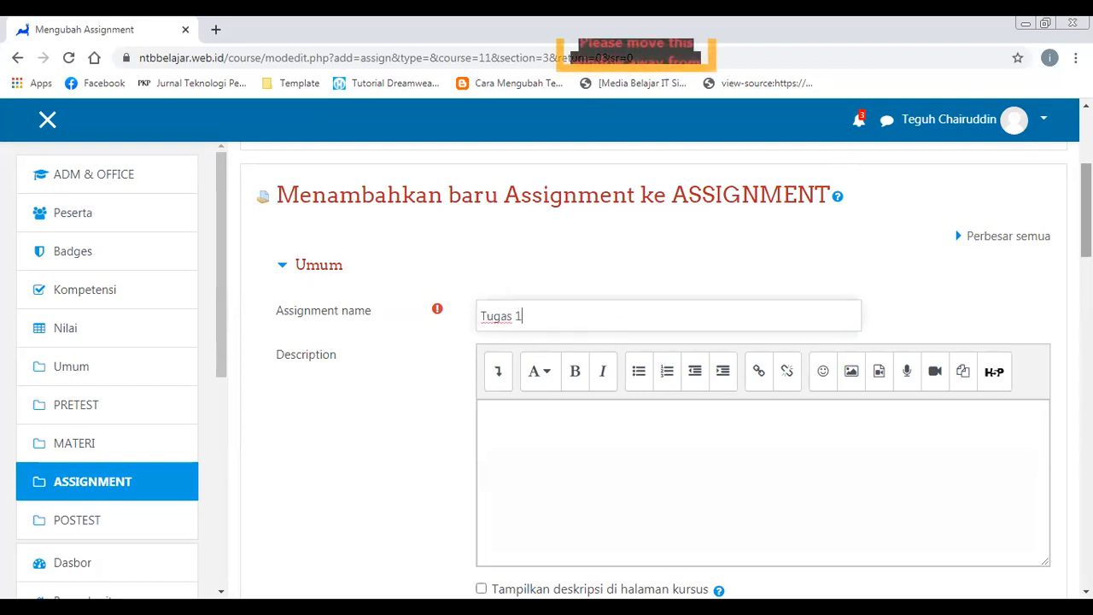
- Enter the assignment description "Deskripsi tentang pengerjaan tugas dan waktu." and have it shown on the course page
left_click(776, 419)
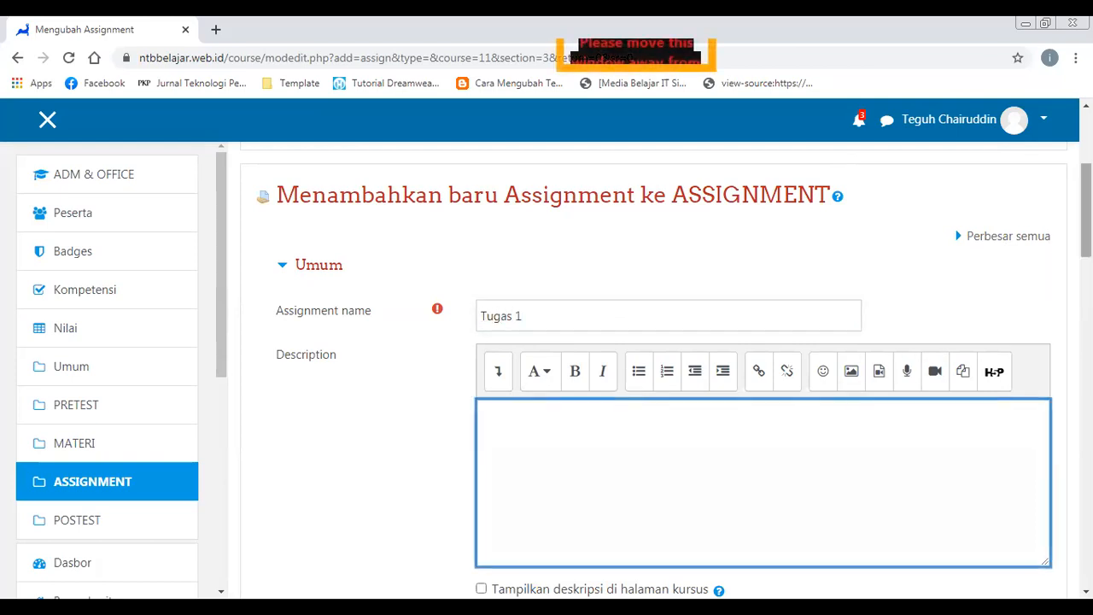
scroll(666, 367, "down", 3)
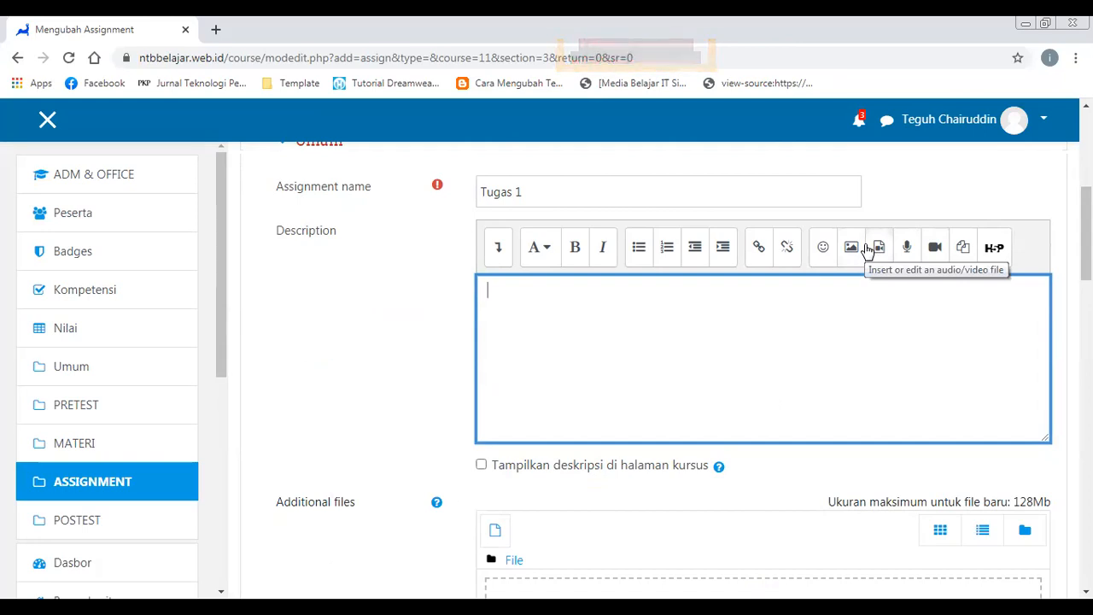
type("De")
type("r")
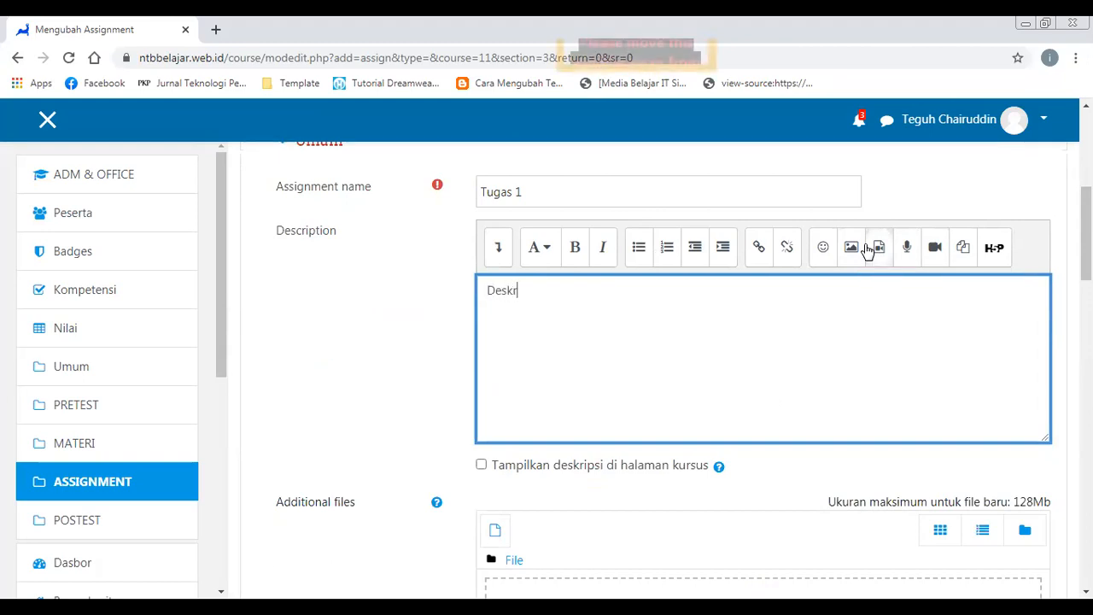
type("ipsi ten")
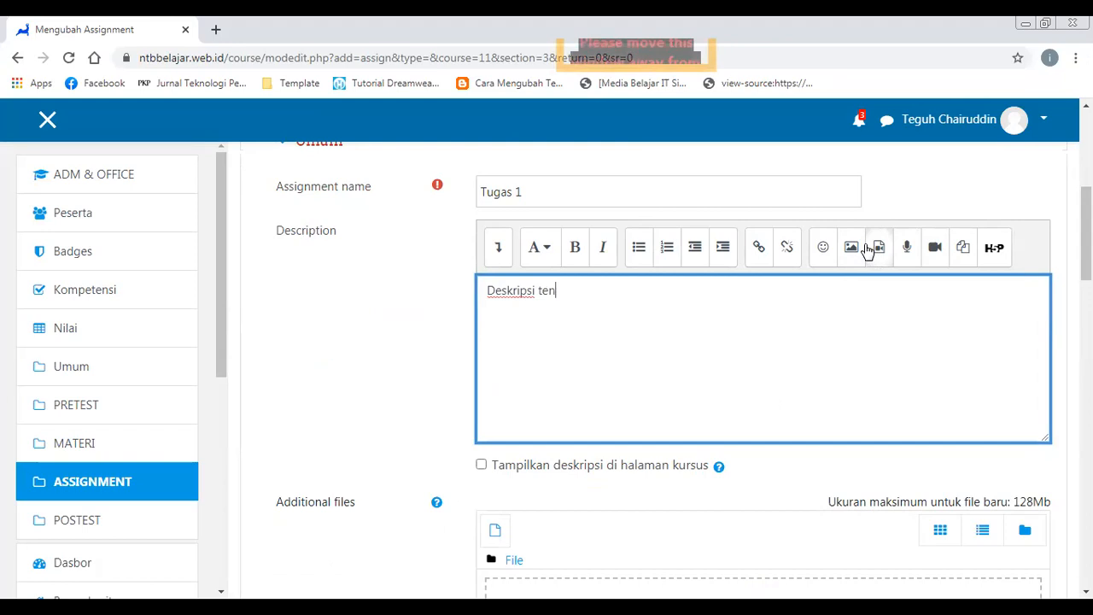
type("tang pen")
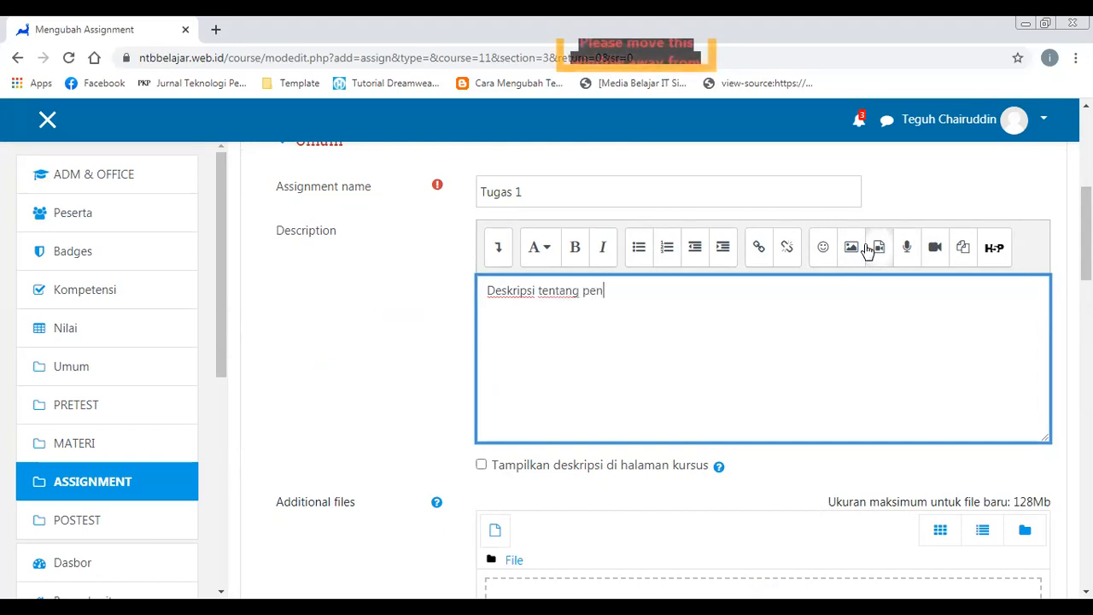
type("gerjaan tugas dan wajt=")
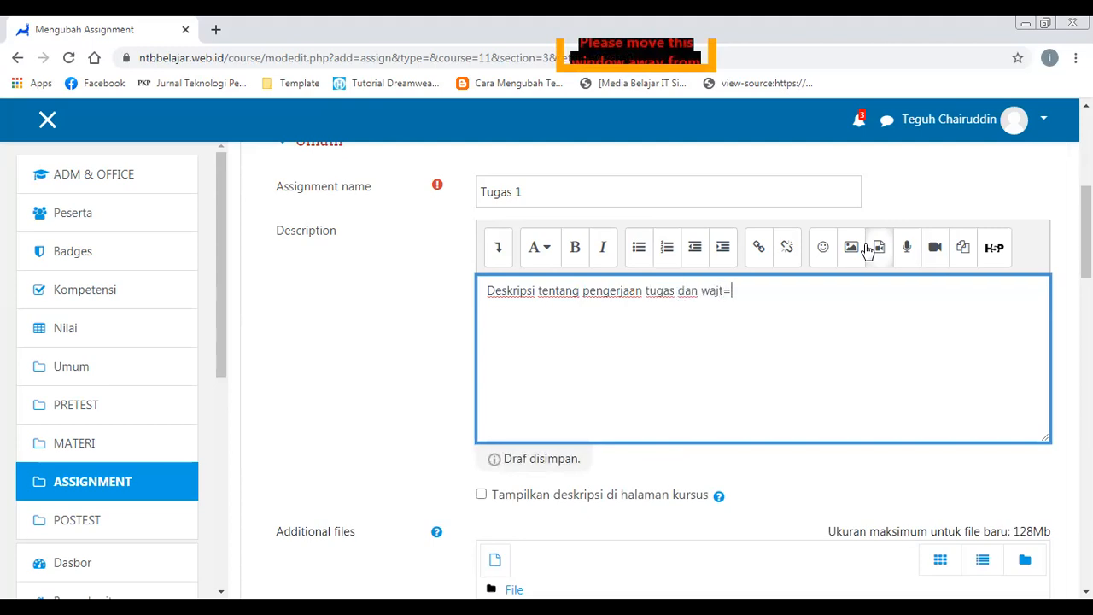
key("BackSpace")
key("BackSpace")
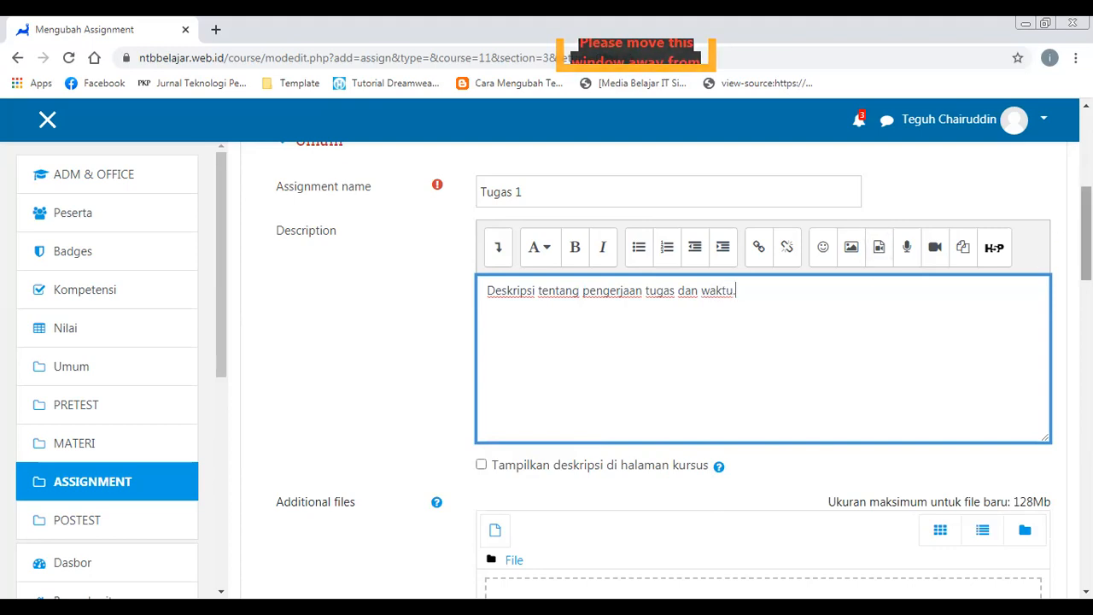
scroll(867, 248, "down", 1)
scroll(867, 248, "down", 1)
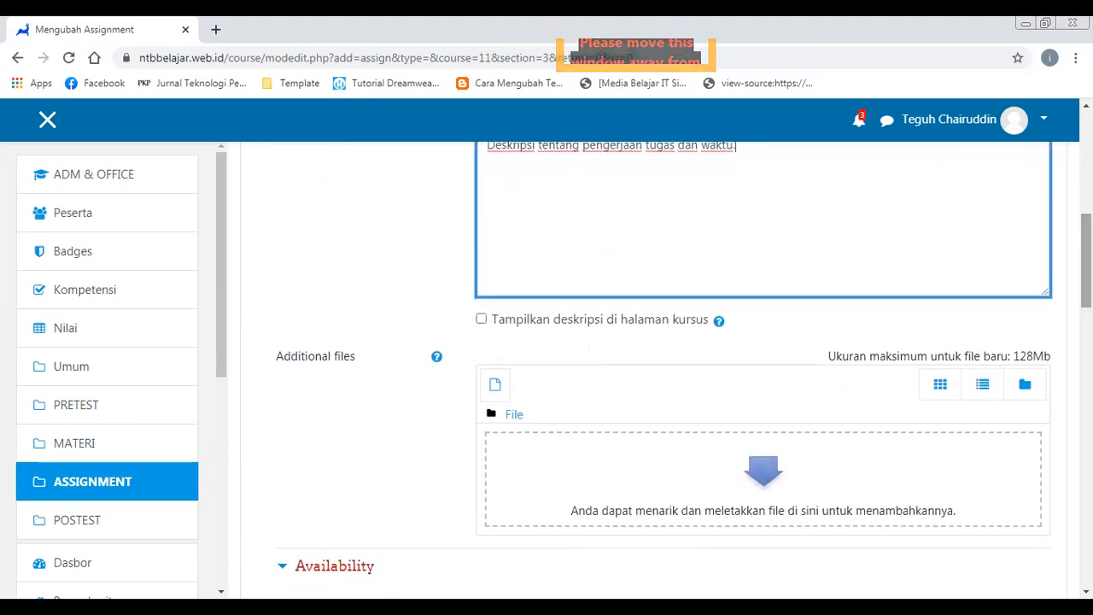
left_click(489, 329)
left_click(481, 321)
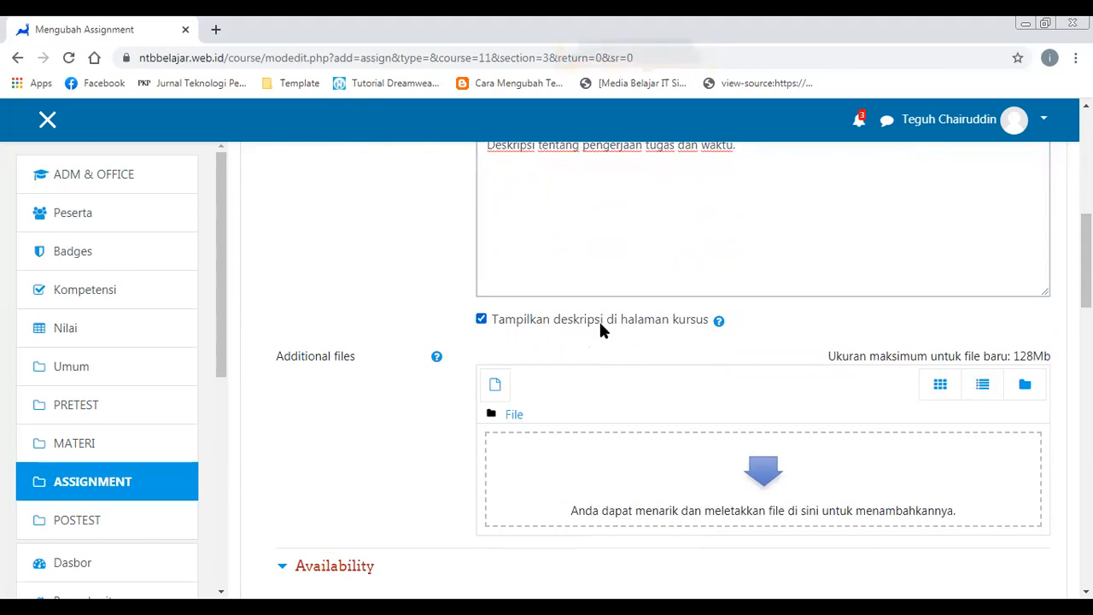
- Upload Assignment.docx from the computer's Assignment folder as the assignment's additional file, with the save-as name "tugas"
scroll(683, 341, "down", 1)
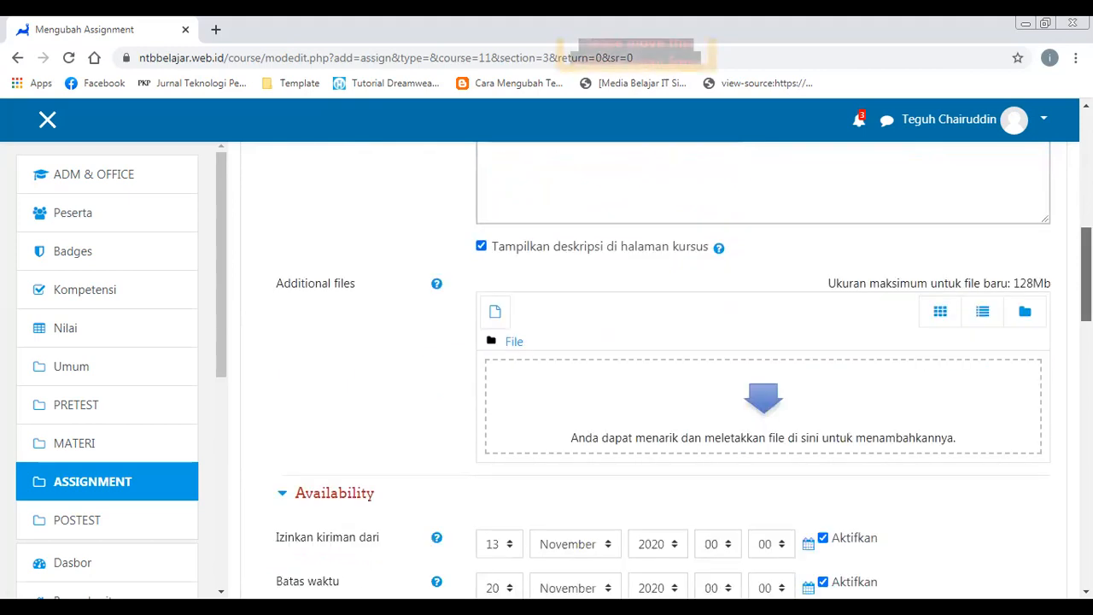
scroll(683, 342, "up", 1)
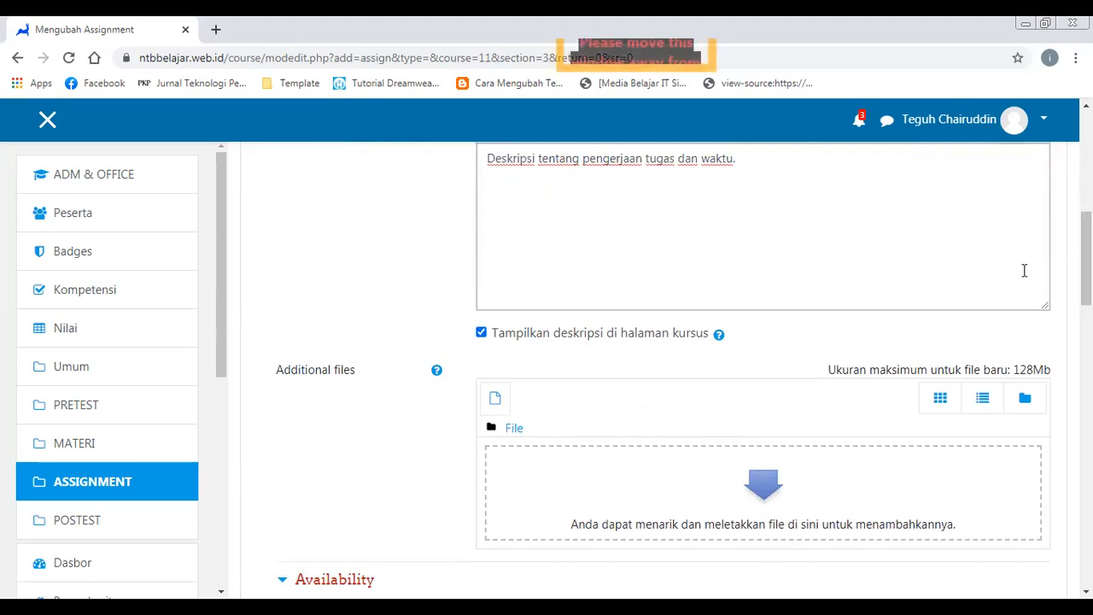
left_click(501, 405)
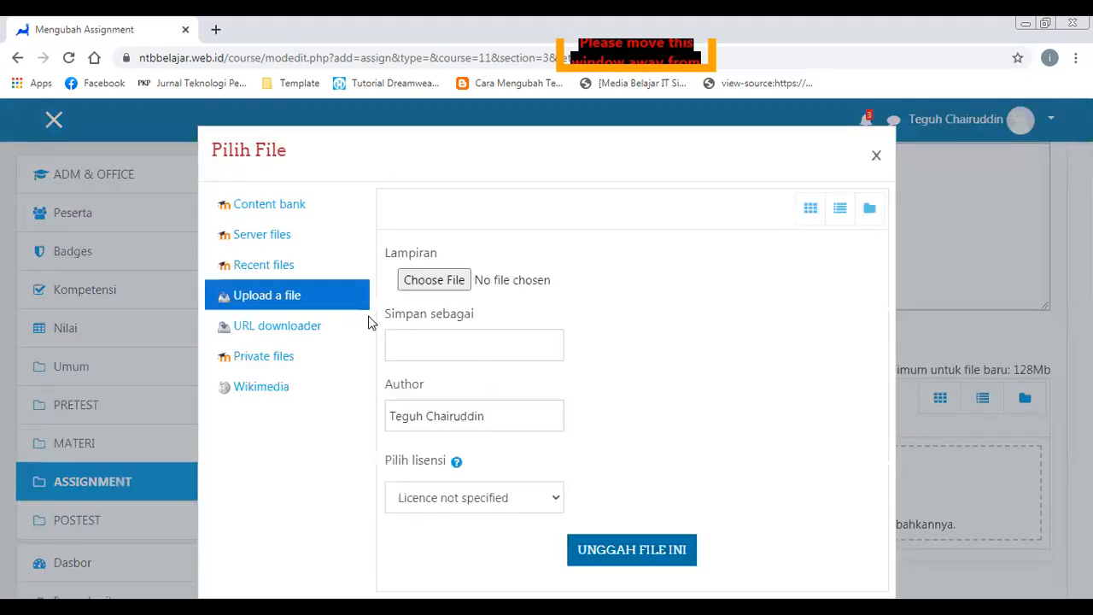
left_click(434, 280)
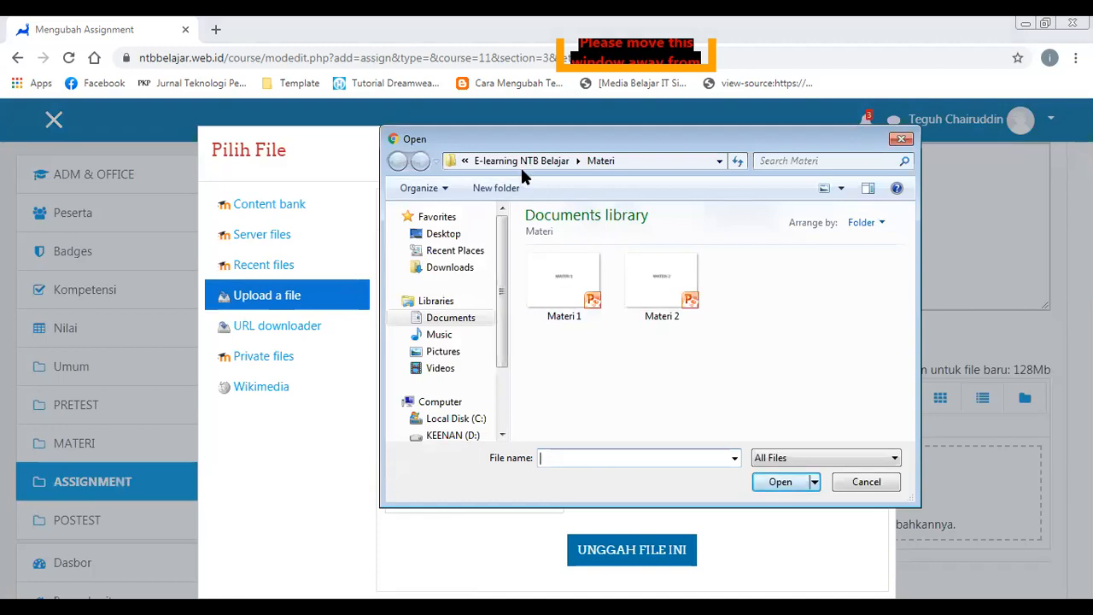
left_click(522, 162)
double_click(574, 314)
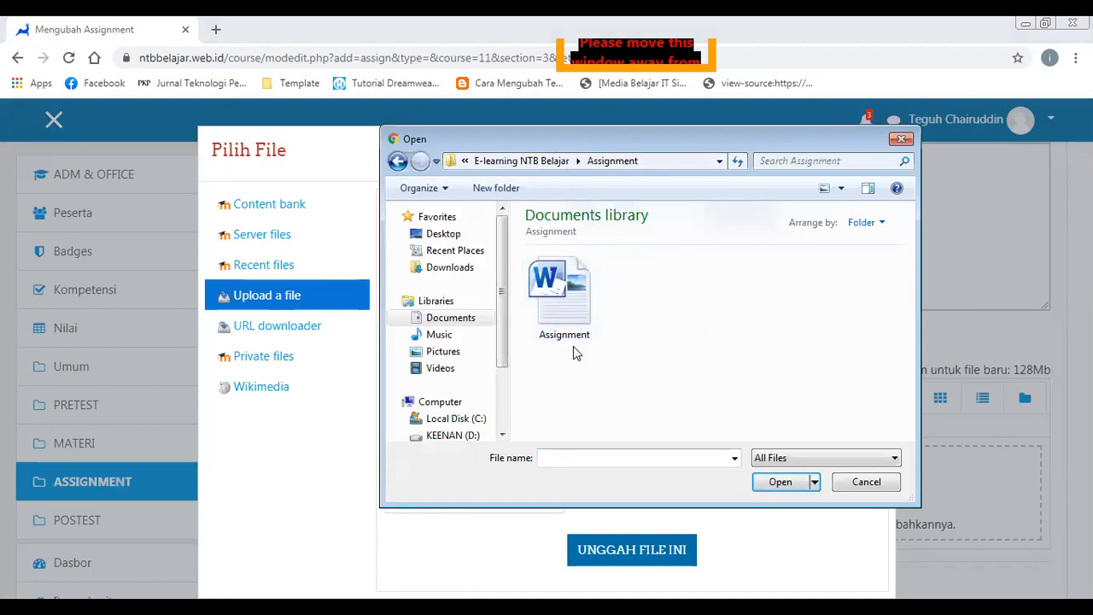
left_click(572, 311)
double_click(572, 316)
left_click(499, 357)
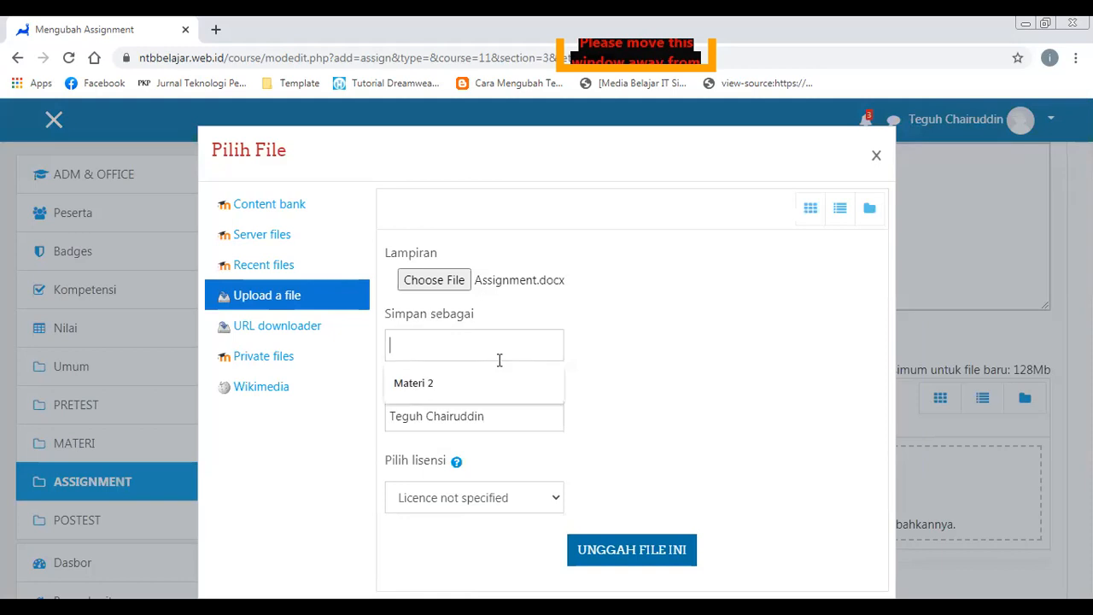
type("tugas")
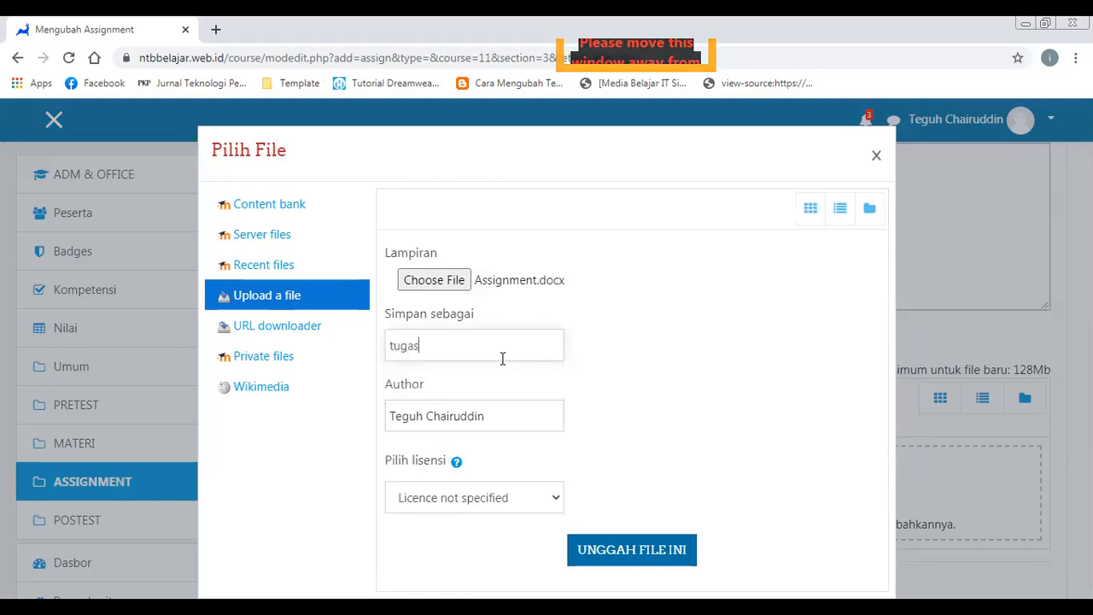
left_click(646, 548)
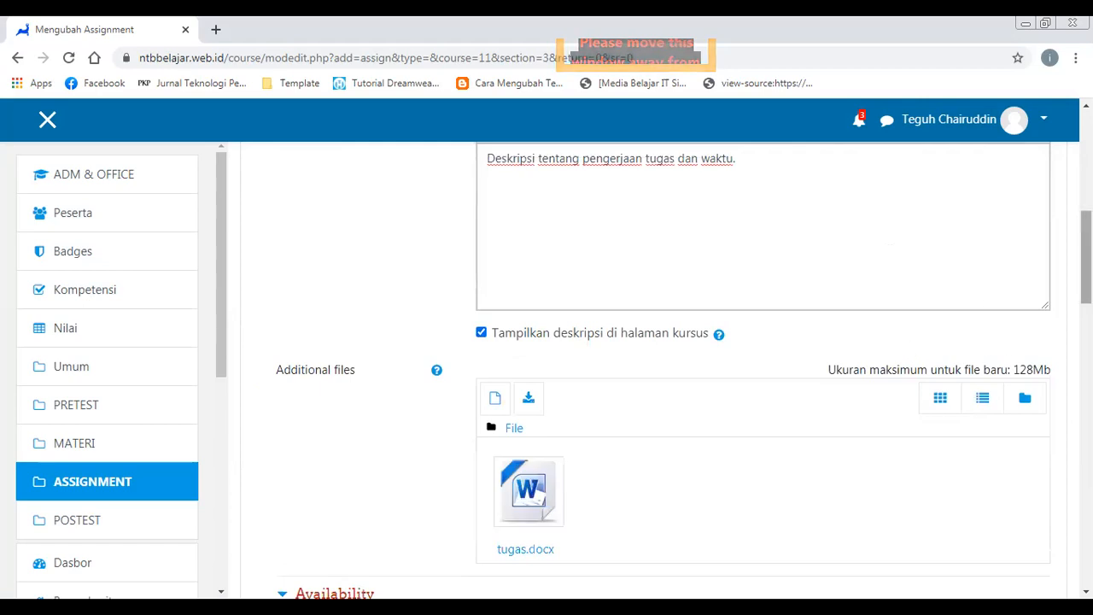
- Allow submissions from day 16 and set the due date (Batas waktu) to day 18 of November 2020
scroll(1028, 358, "down", 5)
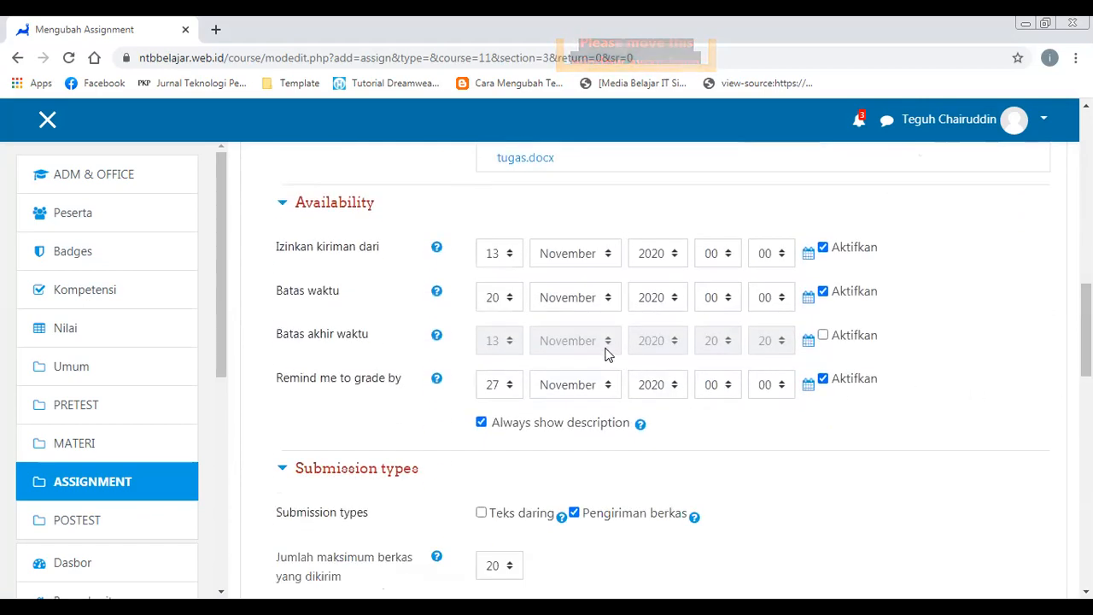
left_click(511, 254)
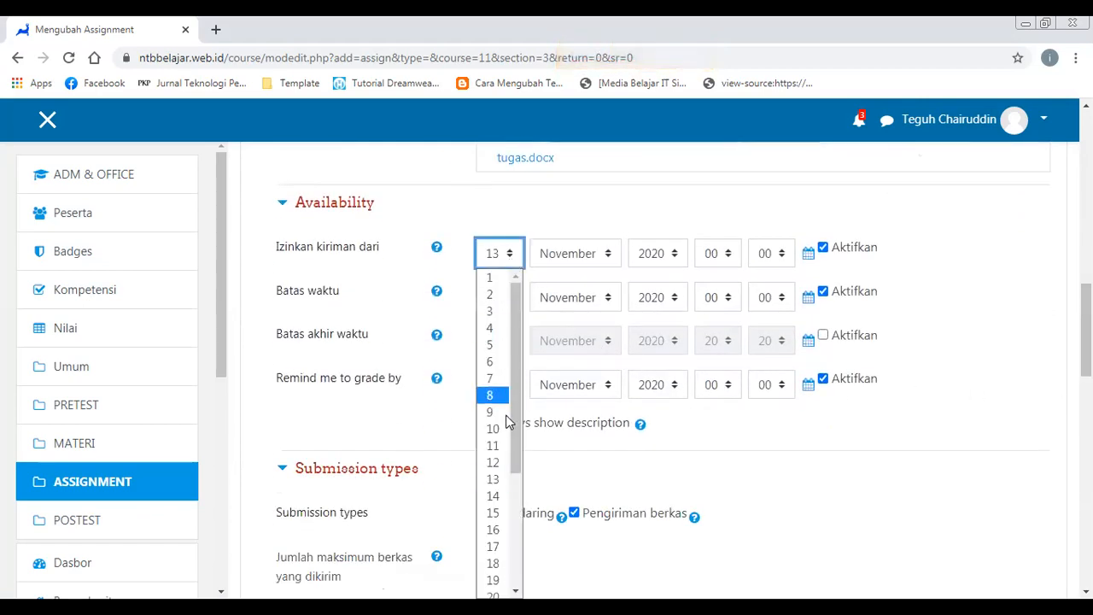
left_click(504, 482)
left_click(509, 296)
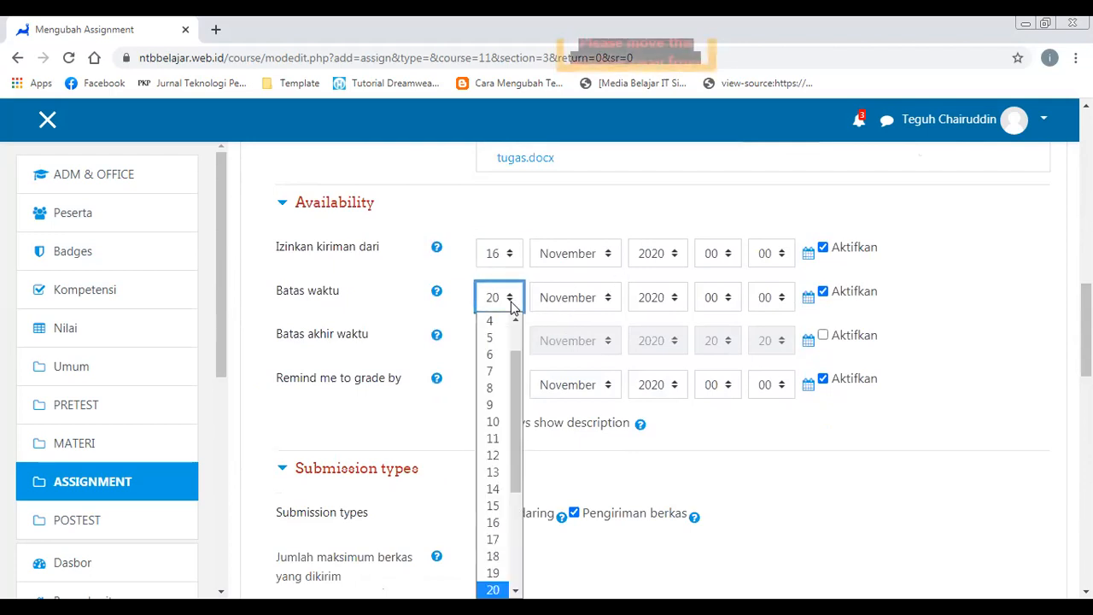
left_click(495, 556)
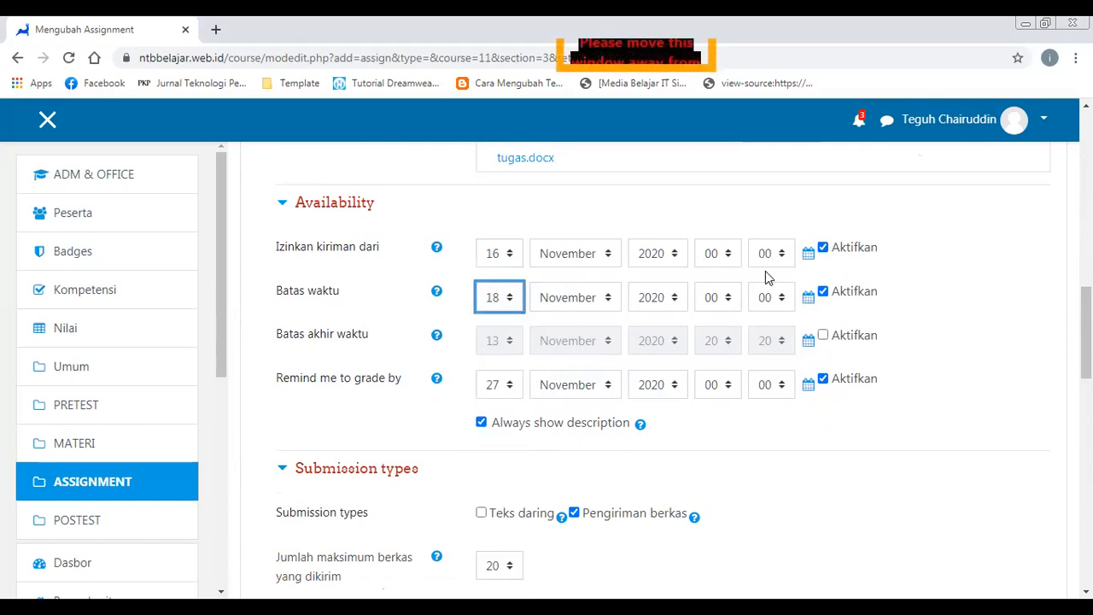
- Set the due date's time to 23:59
left_click(735, 297)
left_click_drag(735, 395, 712, 555)
left_click(712, 589)
left_click(761, 302)
left_click_drag(794, 378, 786, 581)
left_click(781, 304)
left_click(765, 588)
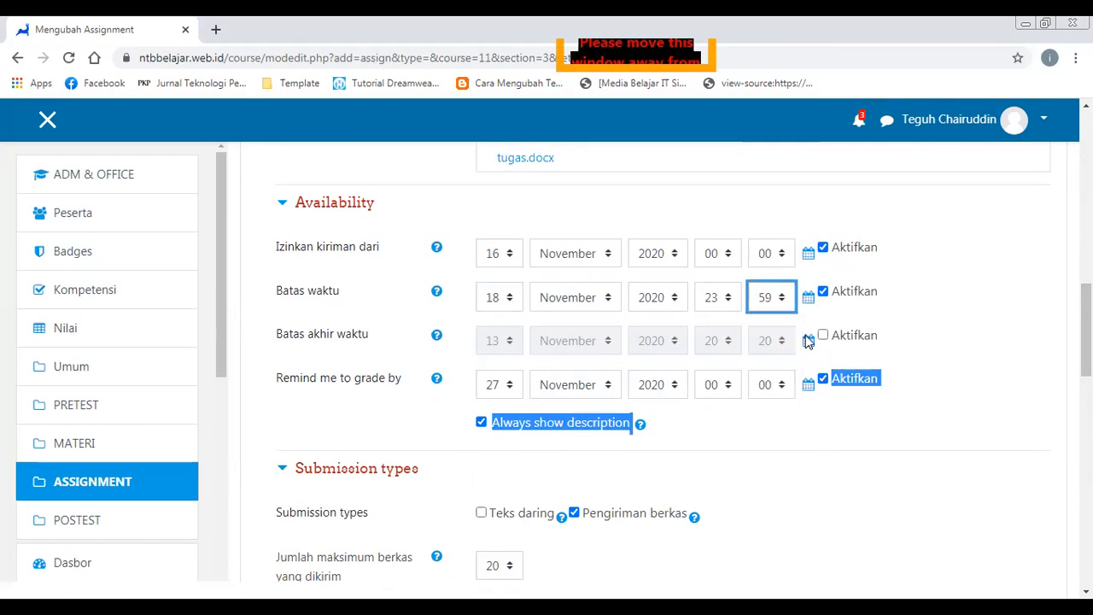
- Enable the assignment's cut-off date (Batas akhir waktu) and set its day to 19 November 2020
left_click(822, 336)
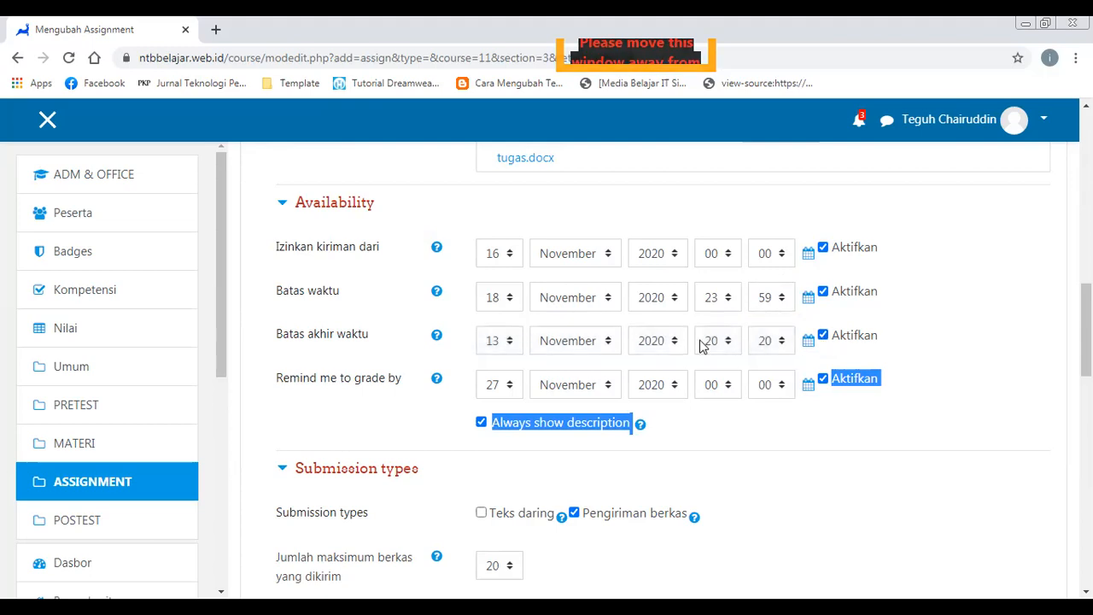
left_click(501, 341)
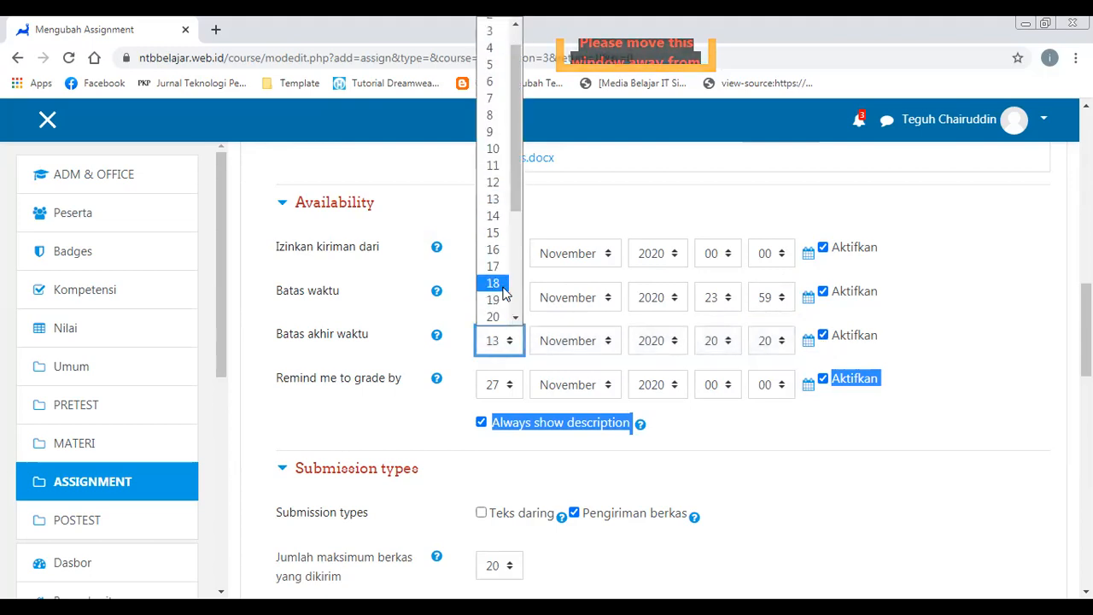
left_click(494, 283)
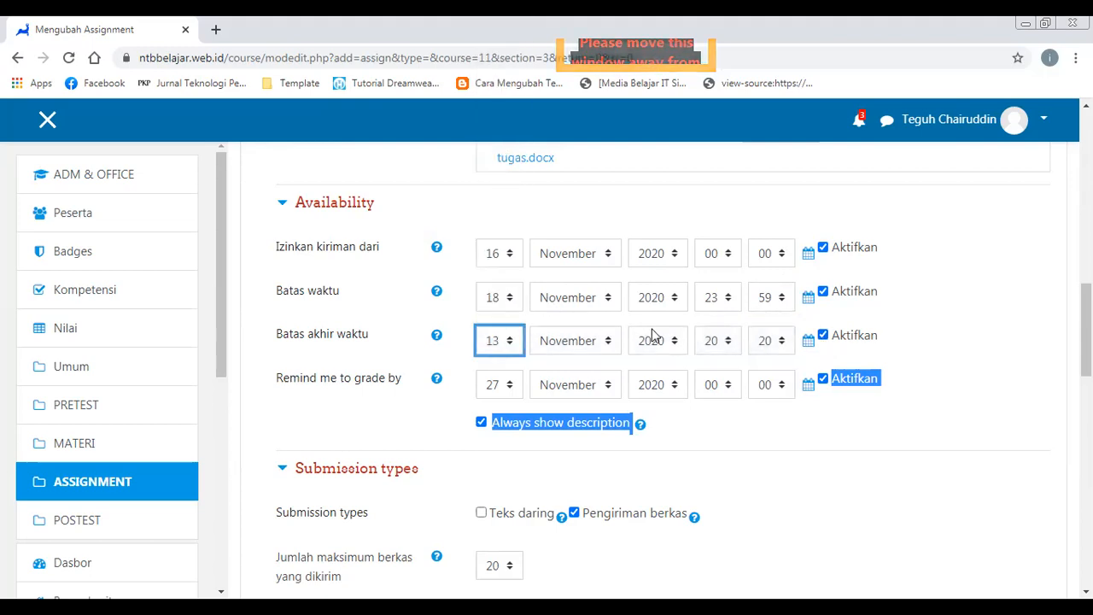
left_click(721, 350)
left_click_drag(733, 269, 731, 313)
left_click(510, 340)
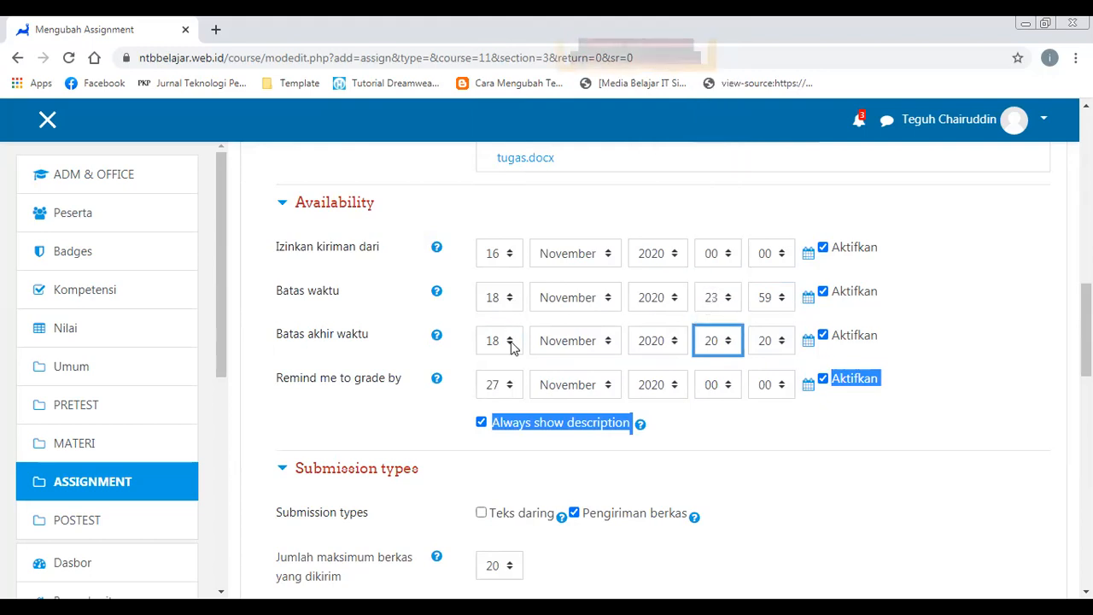
left_click_drag(520, 202, 525, 248)
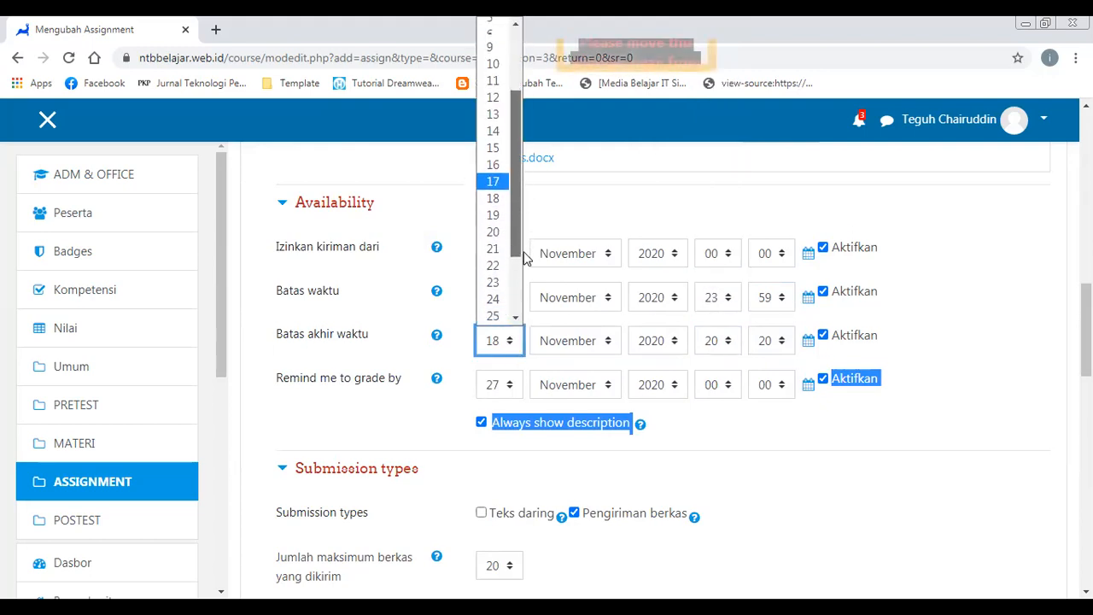
left_click(492, 213)
- Set the time of the cut-off date (Batas akhir waktu) to 00:10
left_click(732, 346)
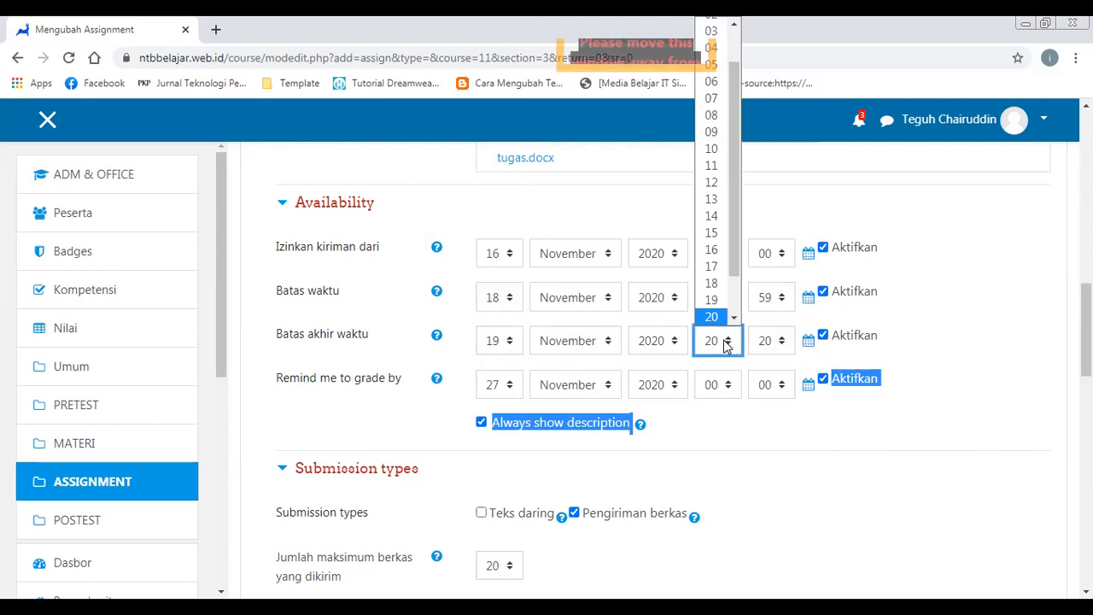
left_click_drag(736, 236, 726, 97)
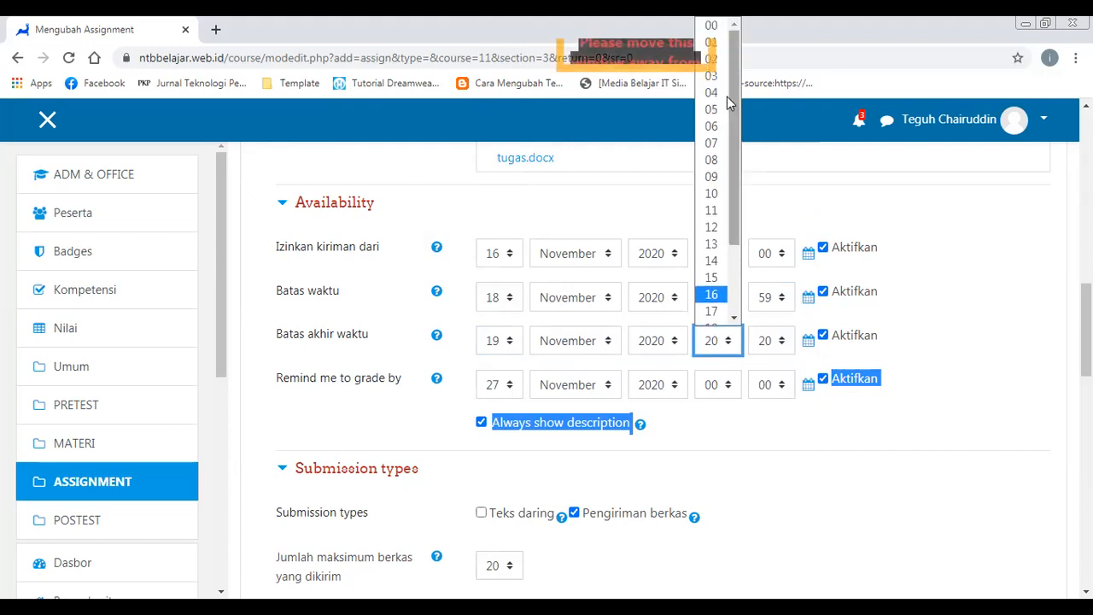
left_click(710, 26)
left_click(764, 340)
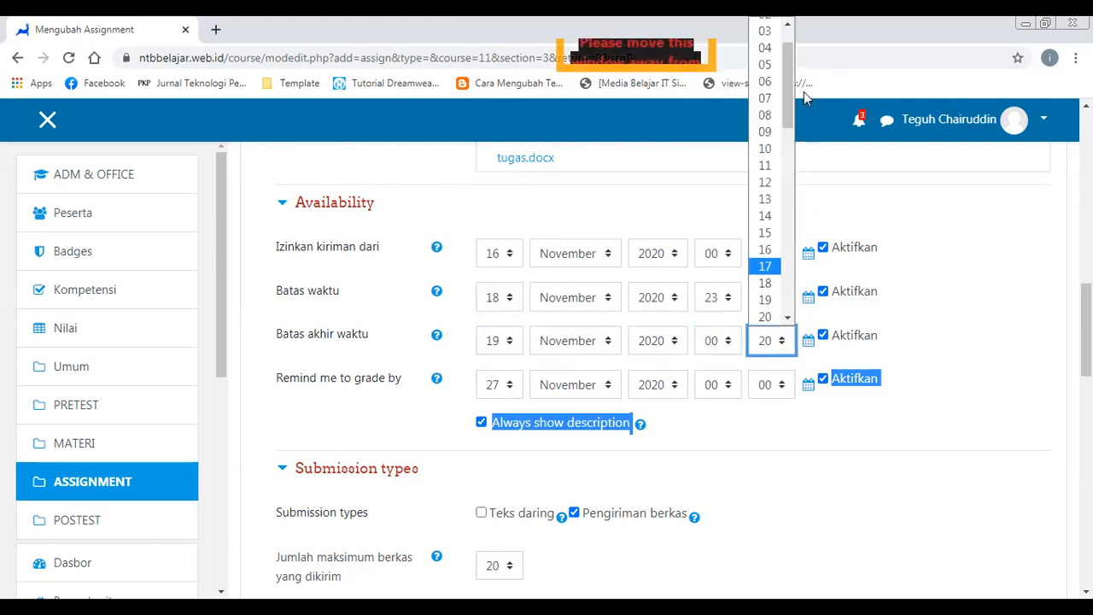
left_click_drag(791, 57, 787, 38)
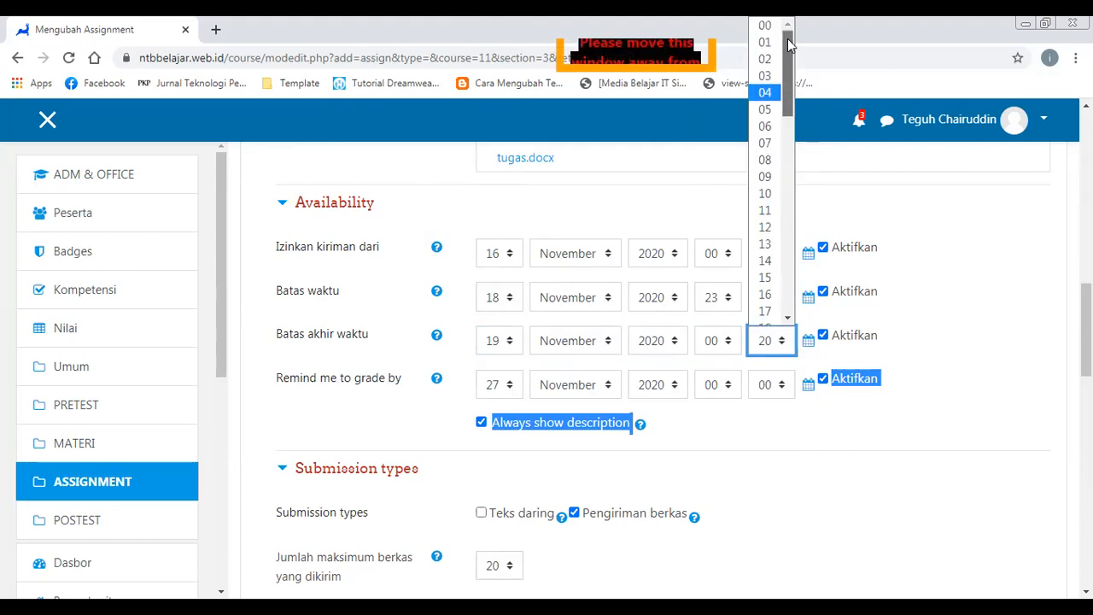
left_click(892, 296)
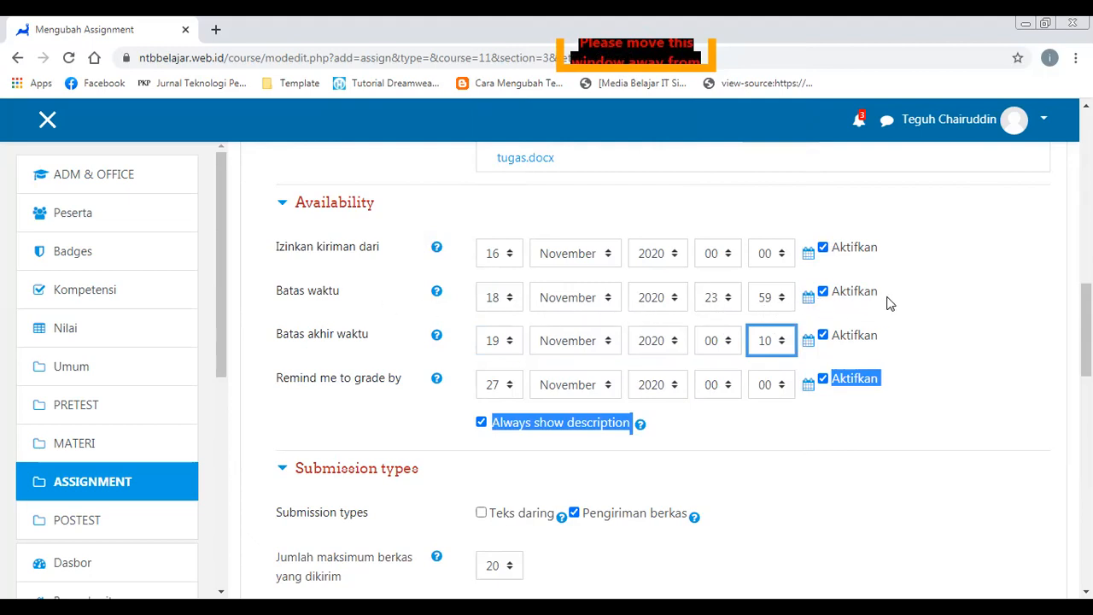
- Set the grading reminder (Remind me to grade by) to day 20 of November 2020 at 07:00
scroll(1085, 333, "down", 1)
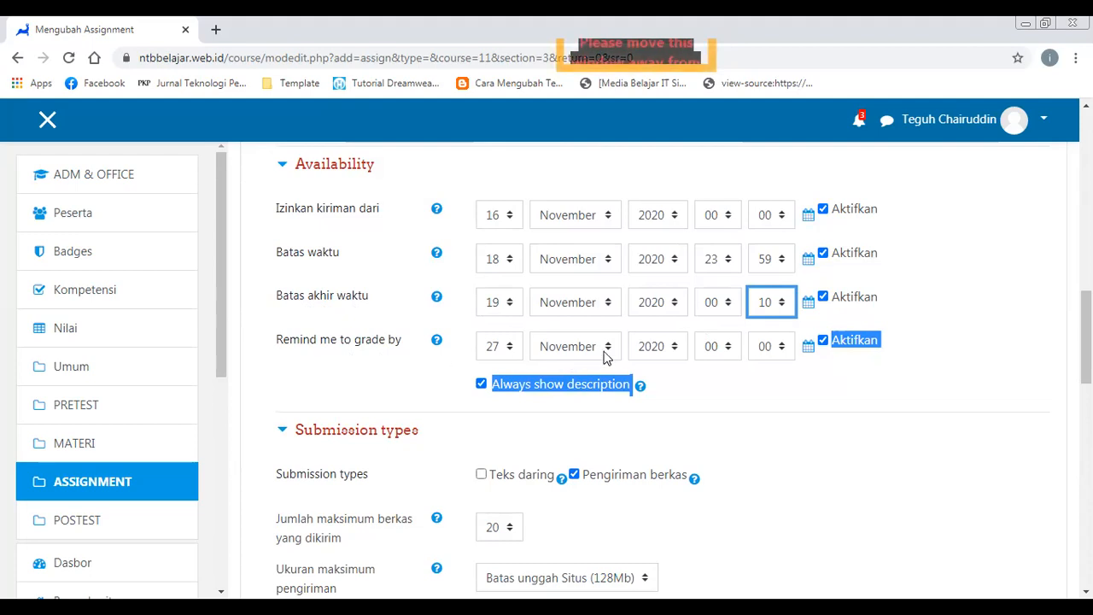
left_click(498, 348)
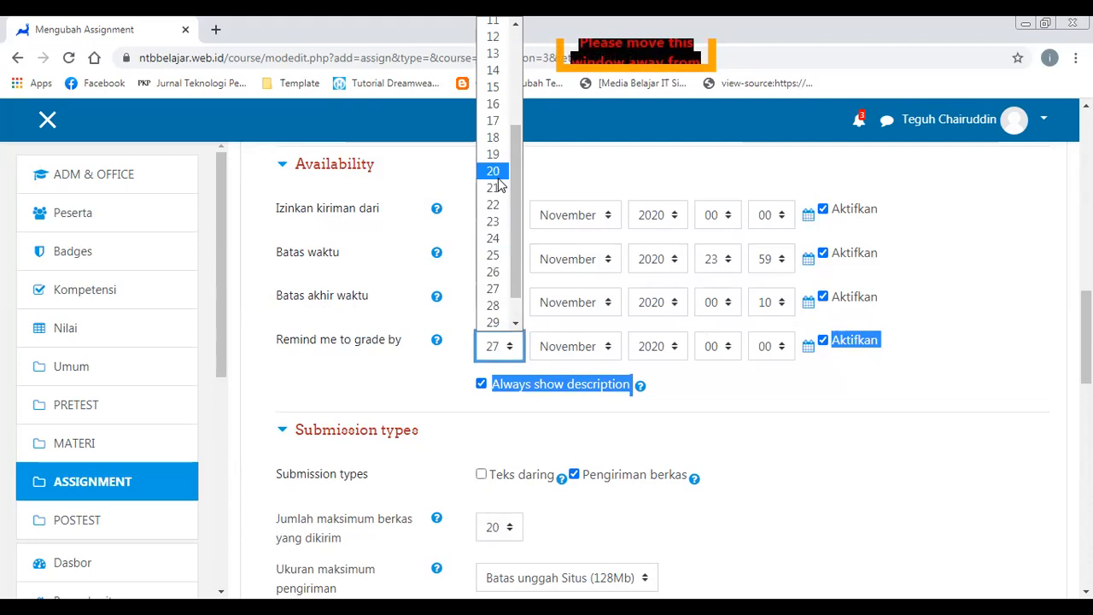
left_click(499, 178)
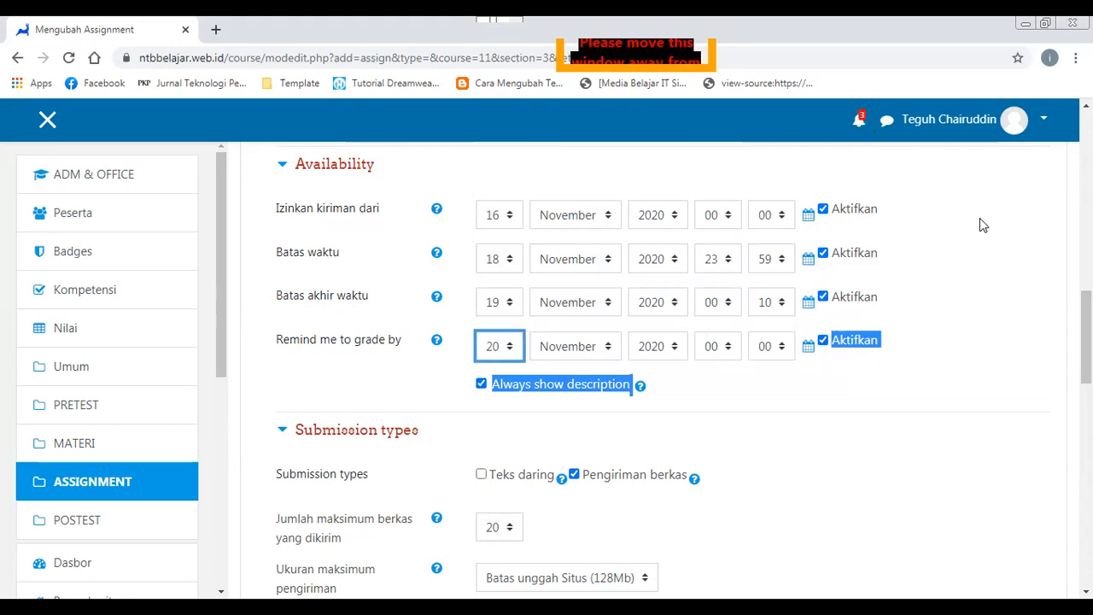
left_click(720, 346)
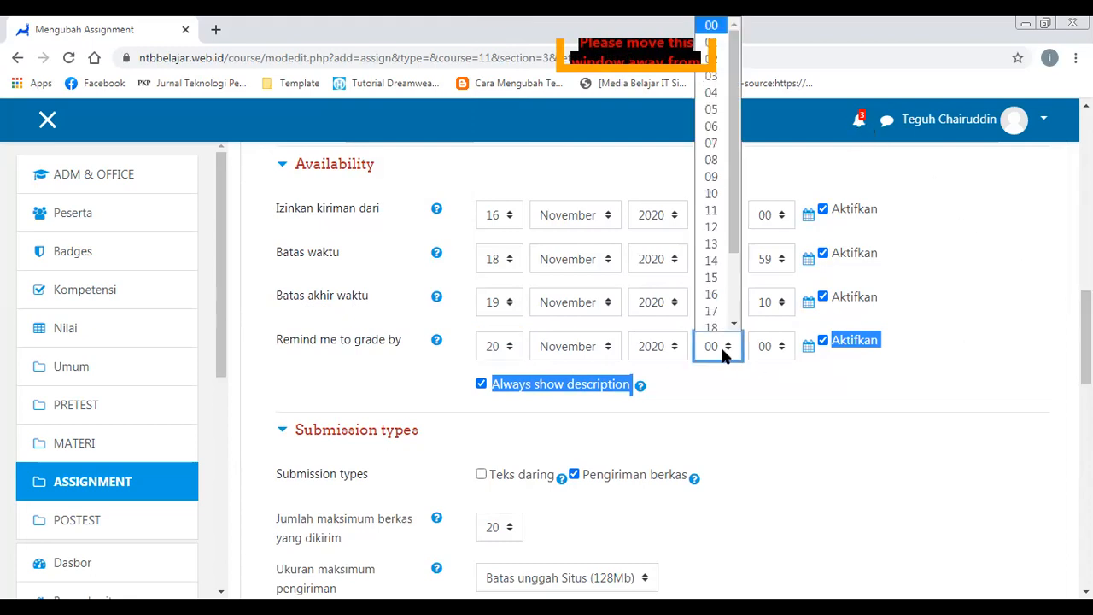
left_click(714, 139)
scroll(662, 370, "down", 3)
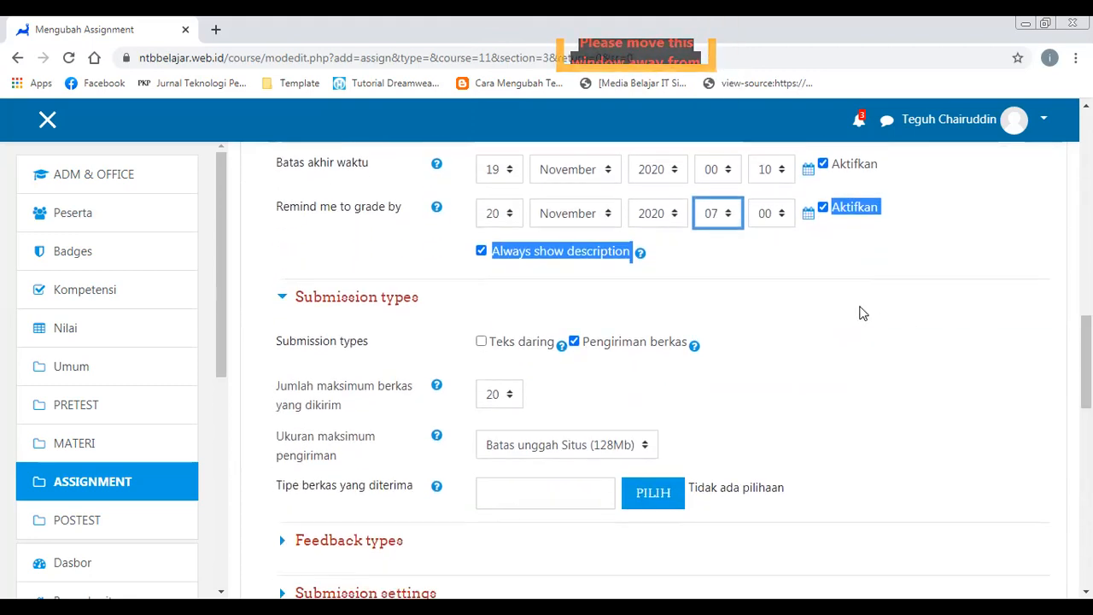
left_click(860, 313)
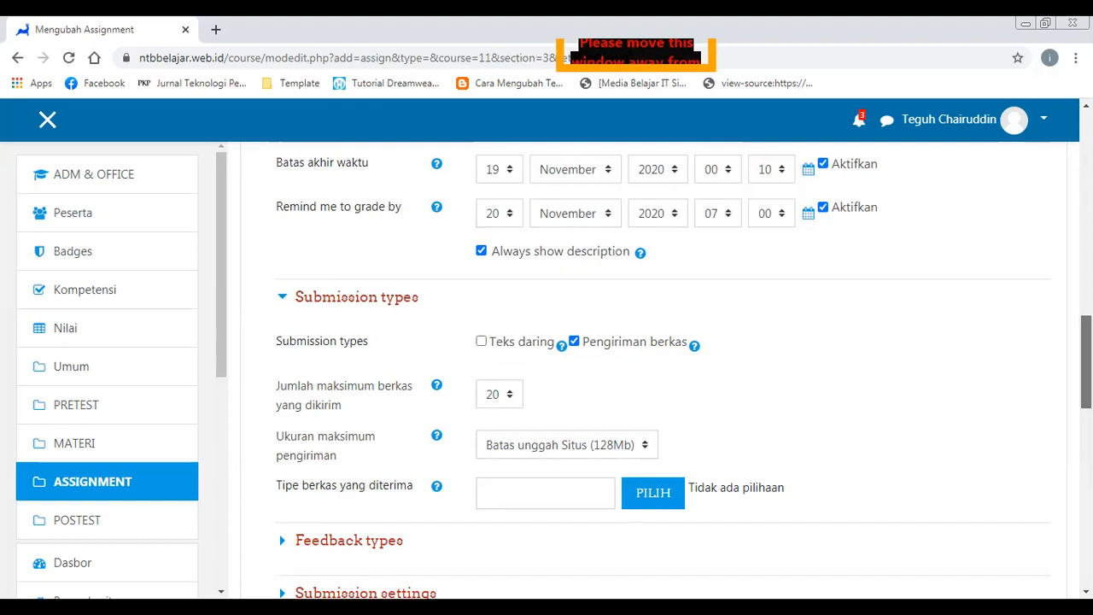
- Limit submissions to a maximum of 2 files and a maximum submission size of 10Mb
scroll(745, 411, "down", 1)
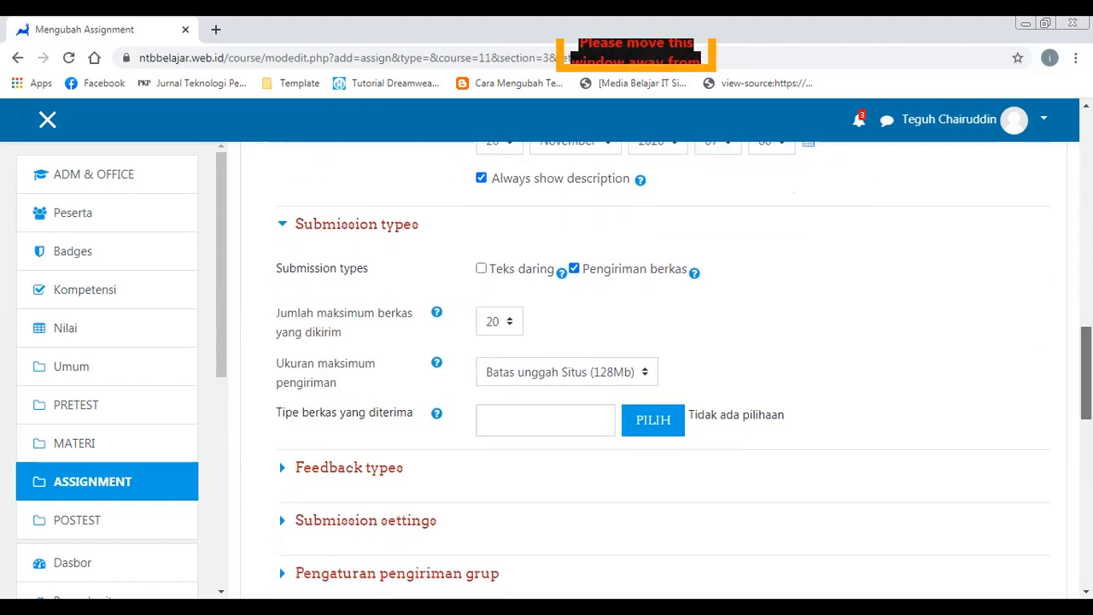
left_click(493, 321)
left_click_drag(532, 102, 546, 55)
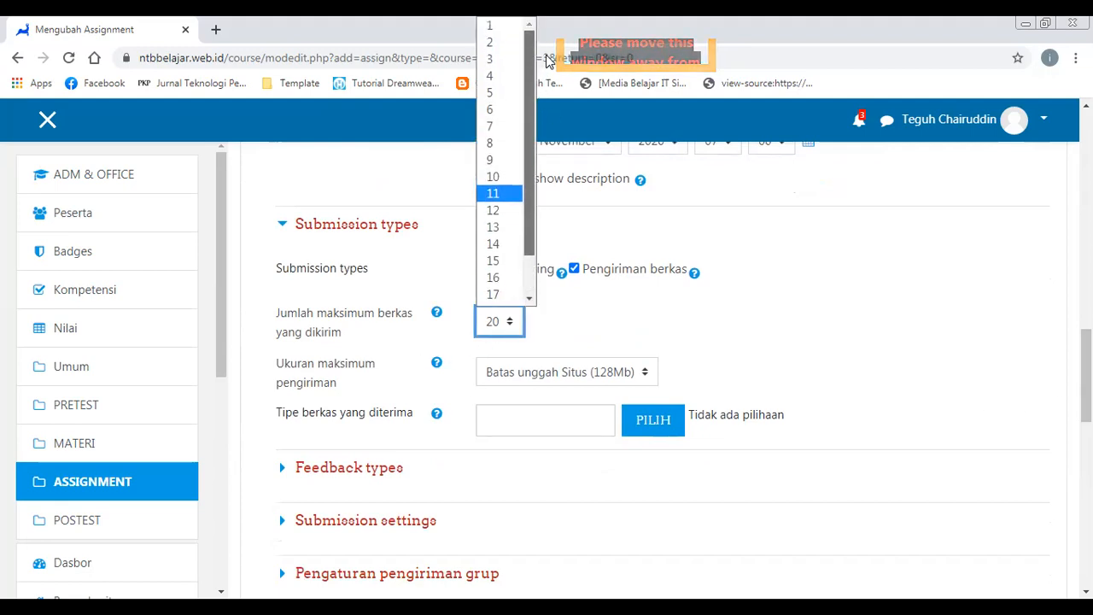
left_click(497, 42)
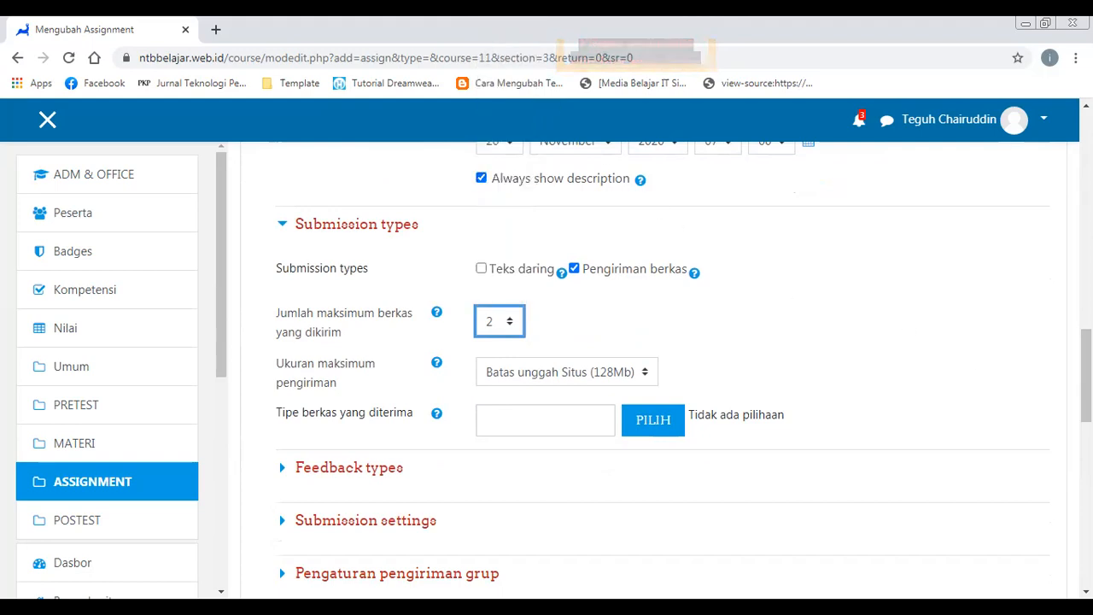
left_click_drag(1087, 379, 1087, 386)
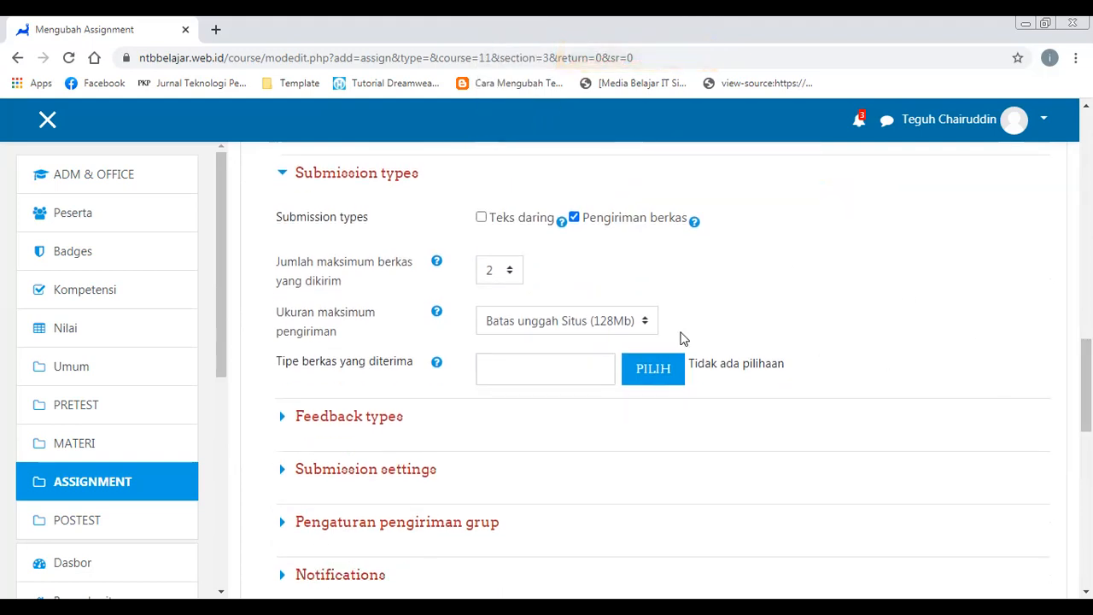
left_click(624, 323)
left_click(536, 434)
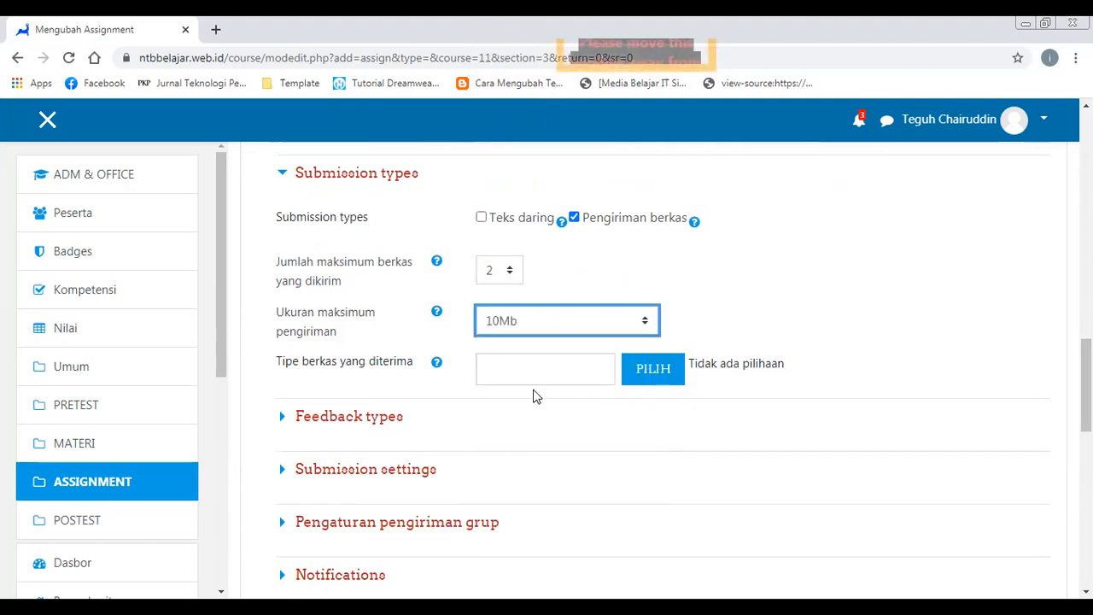
- Restrict the accepted file types to document files (Berkas dokumen) and save the selection
left_click(652, 383)
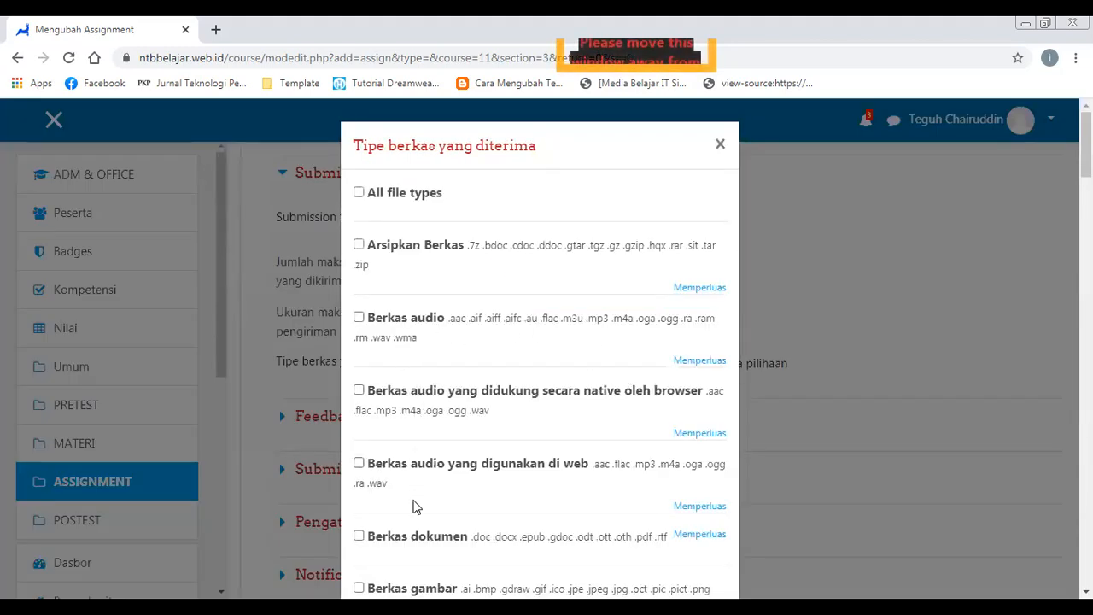
left_click(358, 537)
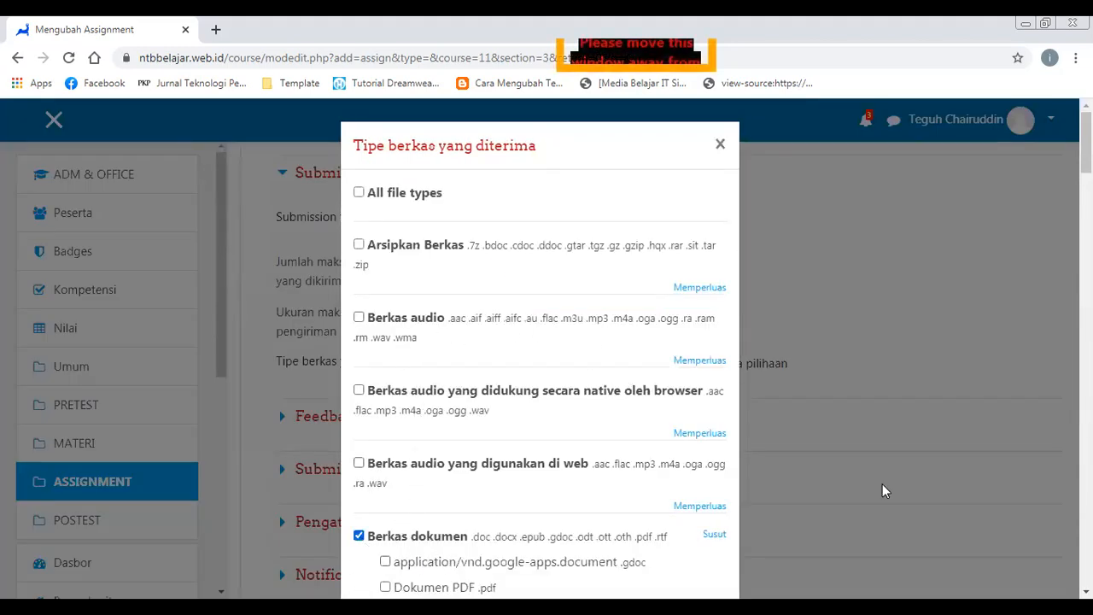
scroll(540, 358, "down", 2)
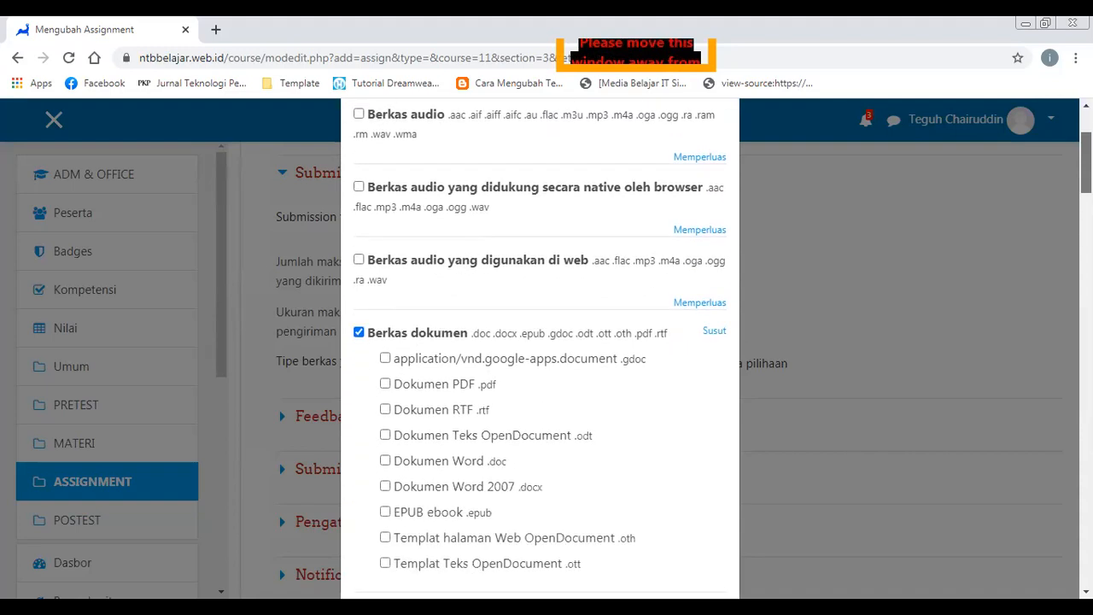
scroll(540, 359, "up", 3)
scroll(540, 359, "down", 20)
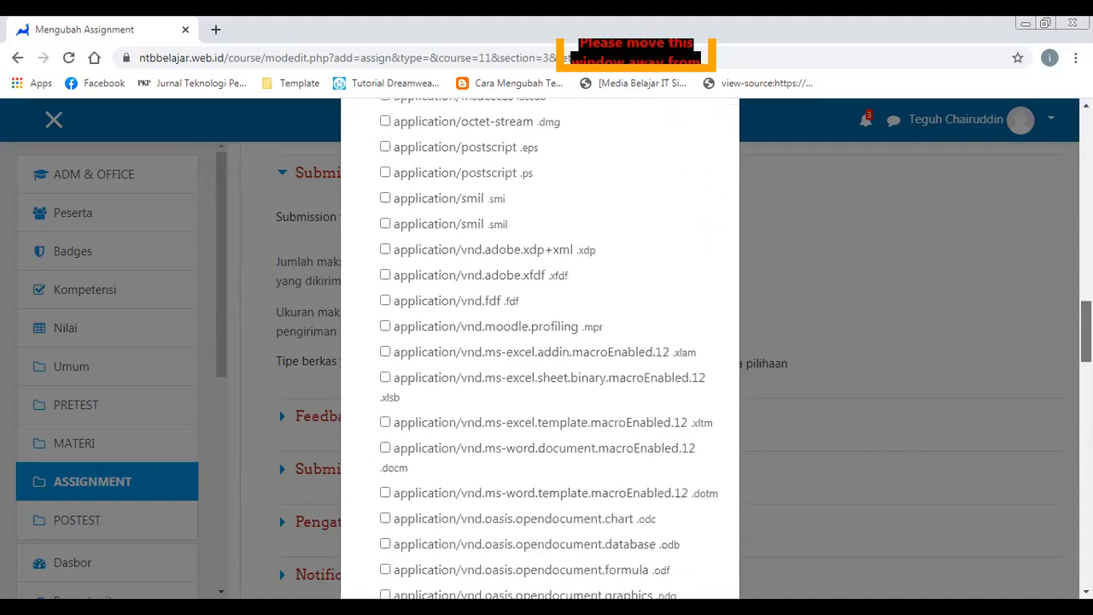
scroll(540, 350, "down", 15)
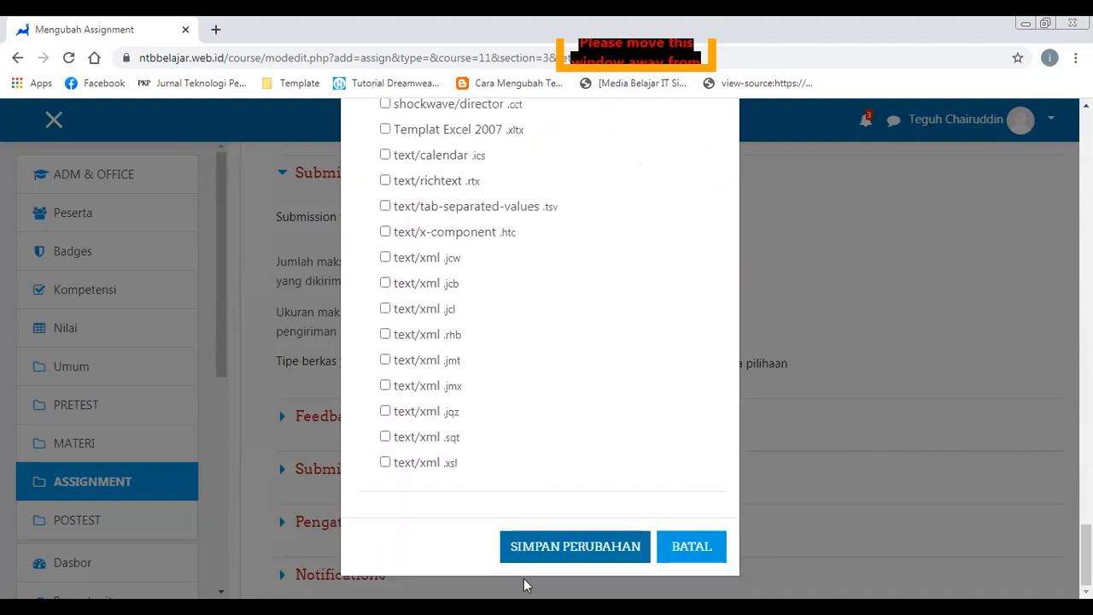
left_click(534, 551)
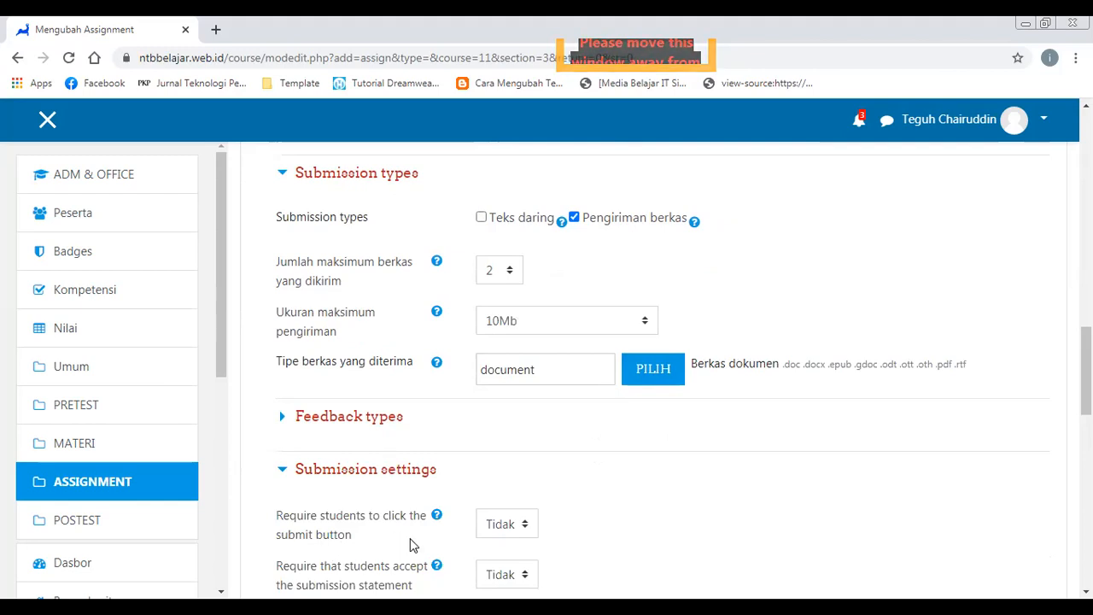
- Set the submission setting "Require students to click the submit button" to Ya
left_click(516, 529)
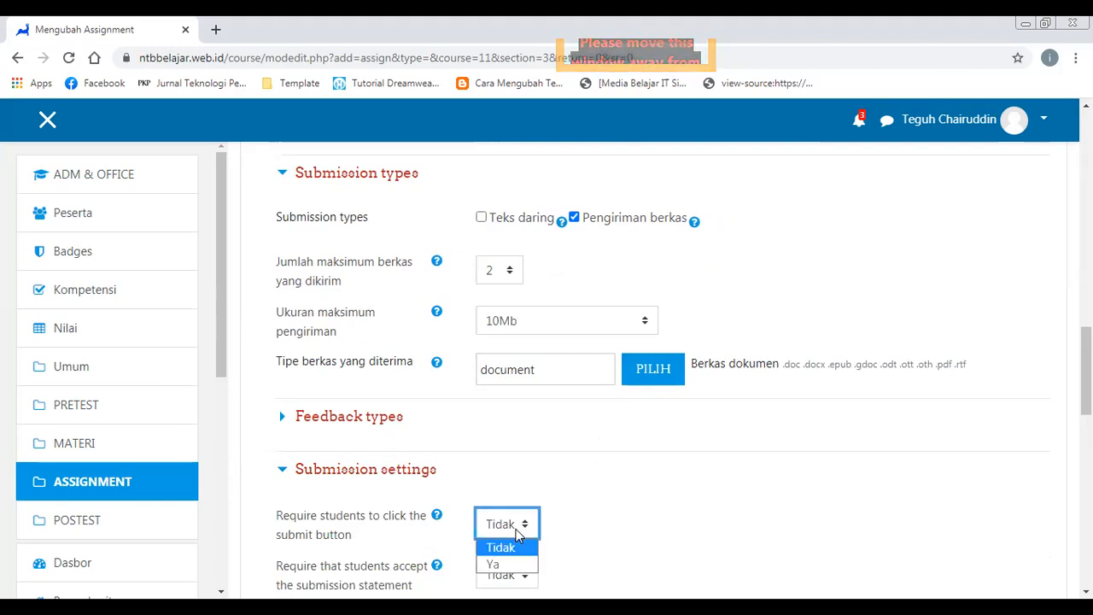
left_click(496, 565)
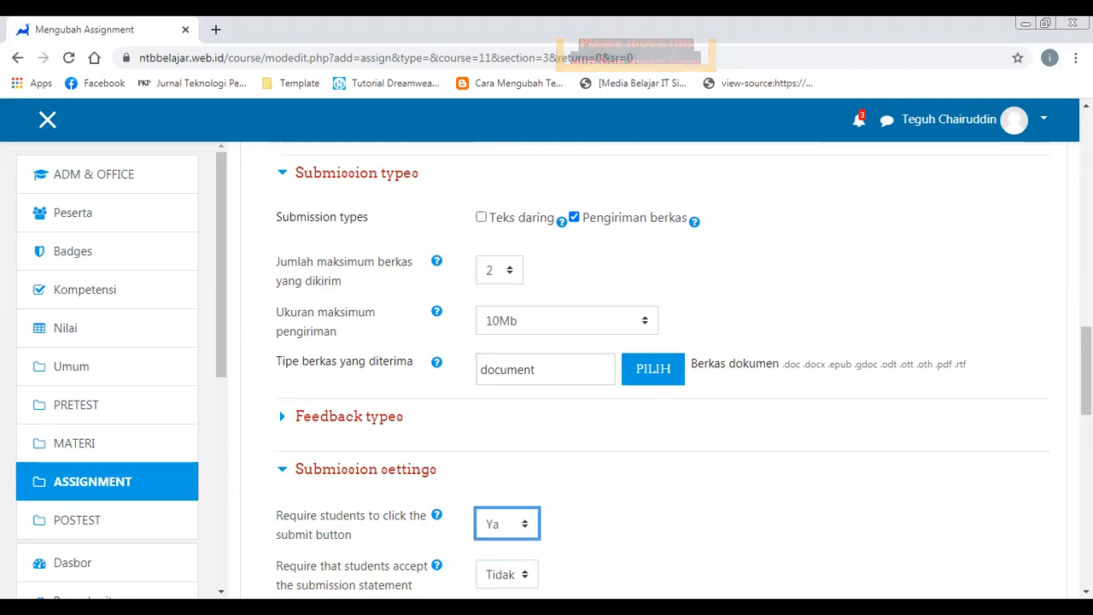
- Check the assignment's grading options under Nilai, save the assignment and return to the course
scroll(661, 367, "down", 3)
scroll(661, 367, "down", 3)
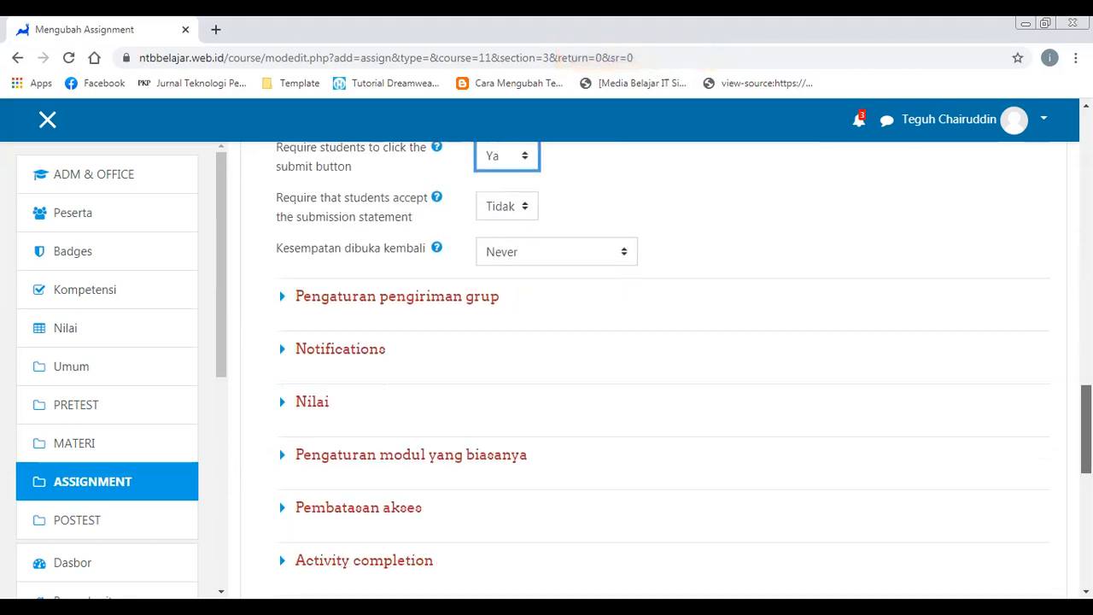
scroll(662, 367, "up", 2)
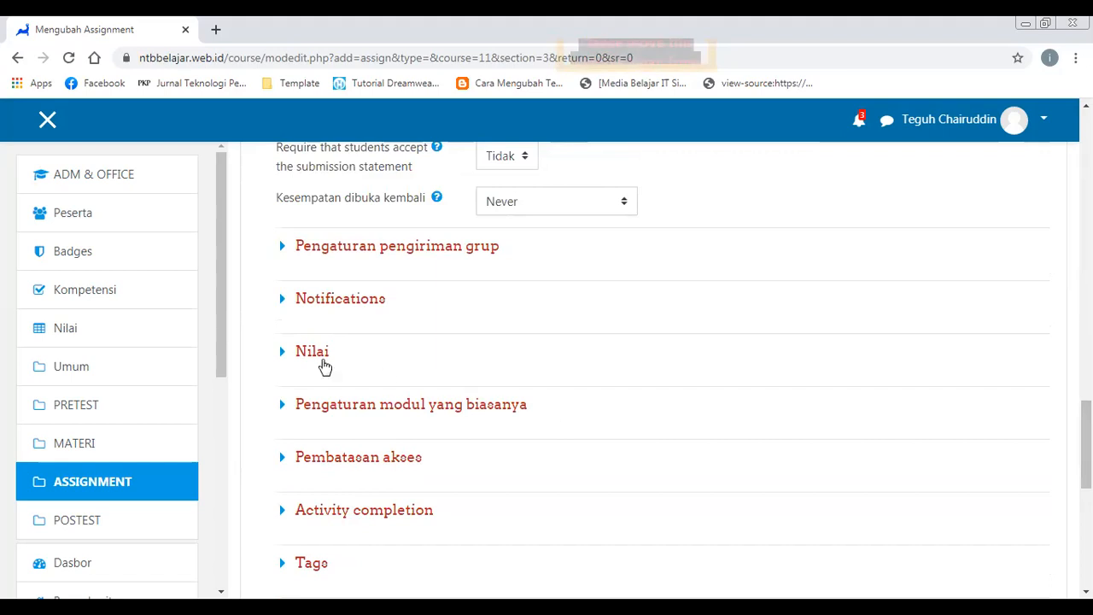
left_click(283, 352)
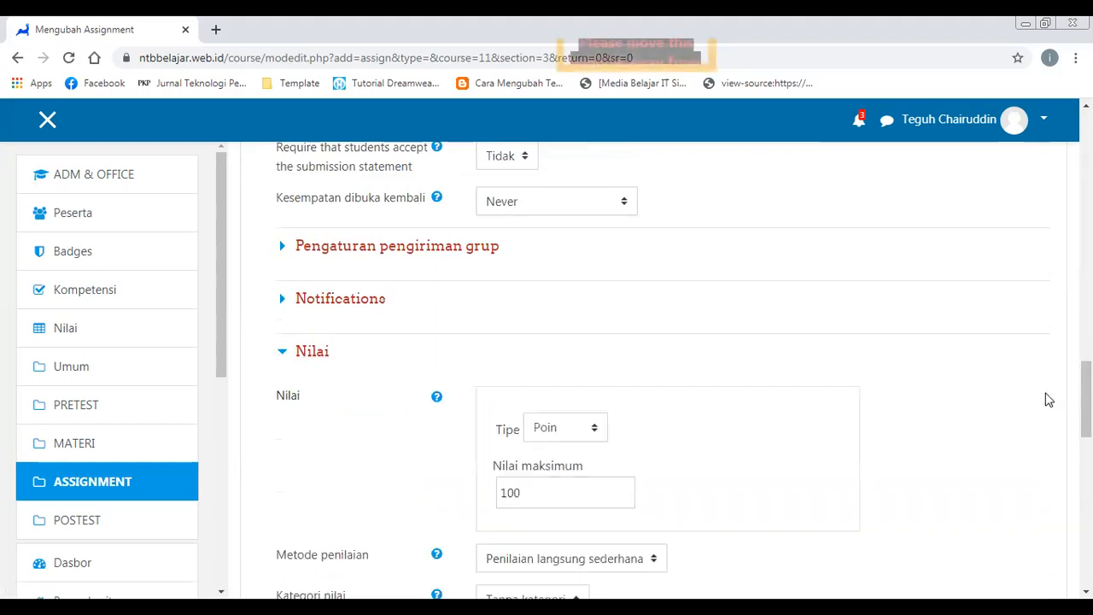
scroll(661, 376, "down", 3)
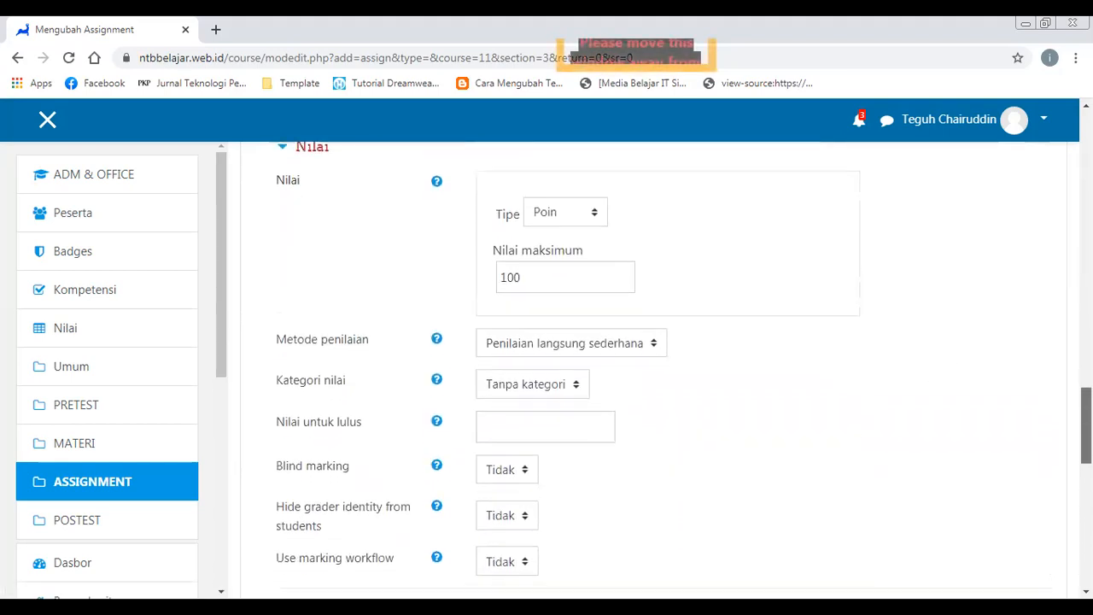
scroll(662, 375, "down", 3)
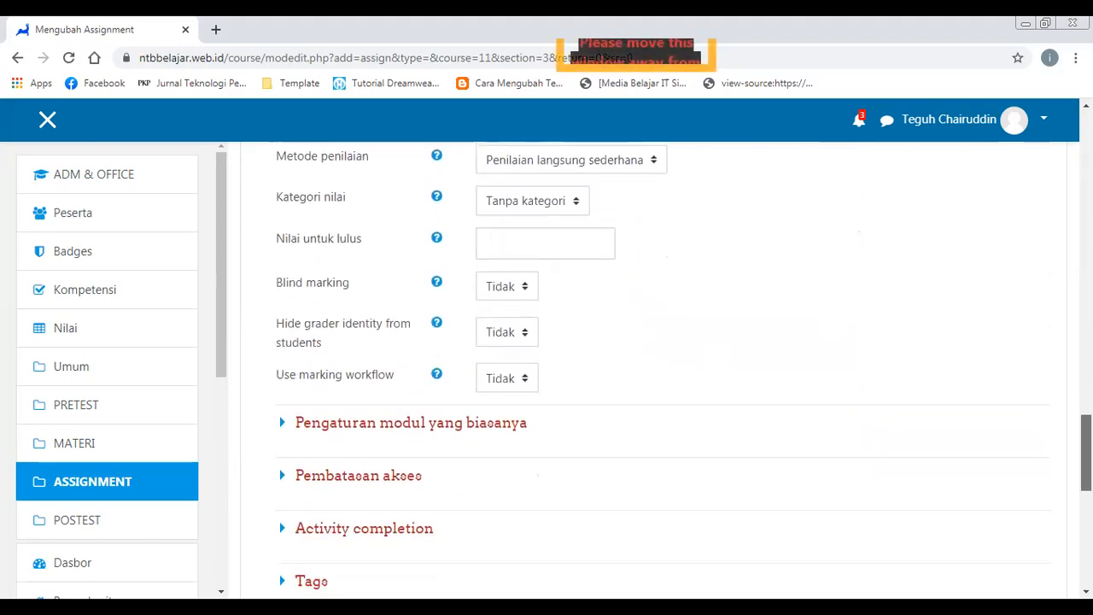
scroll(661, 376, "up", 3)
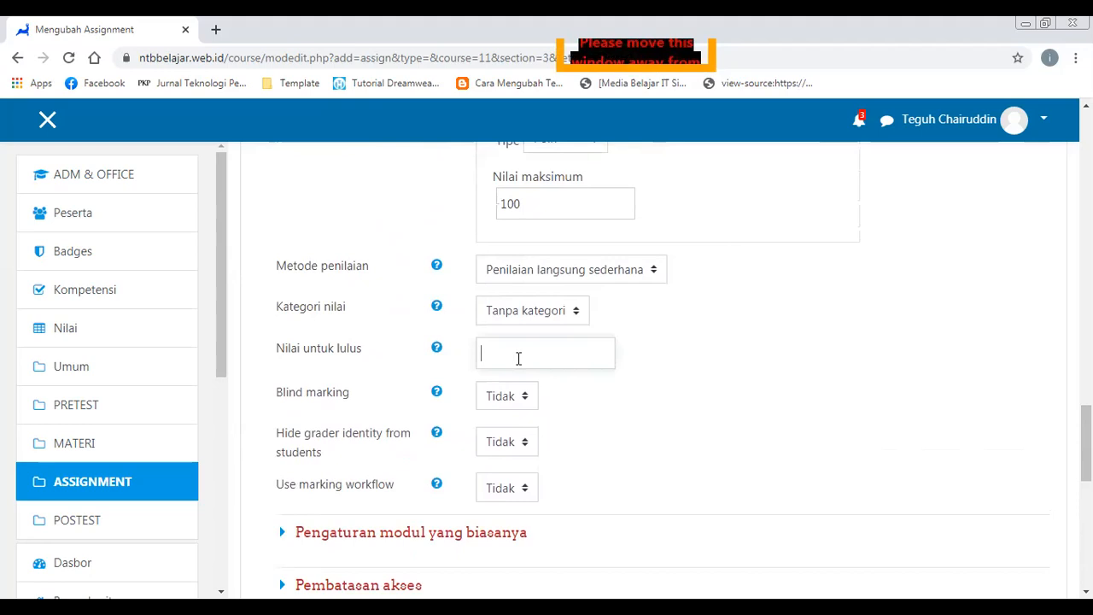
scroll(662, 376, "down", 3)
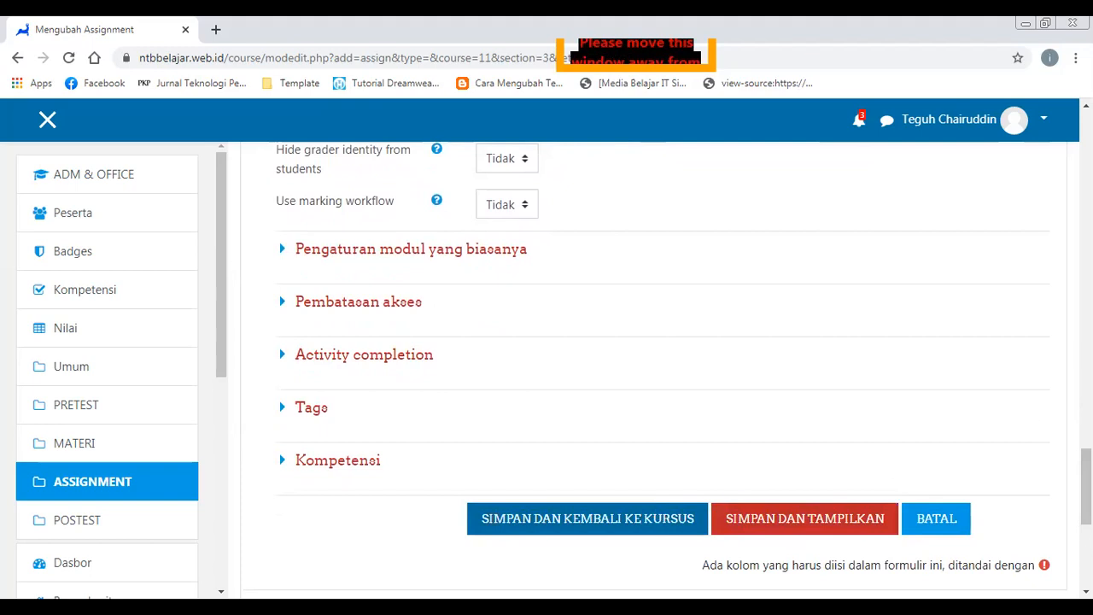
left_click(612, 521)
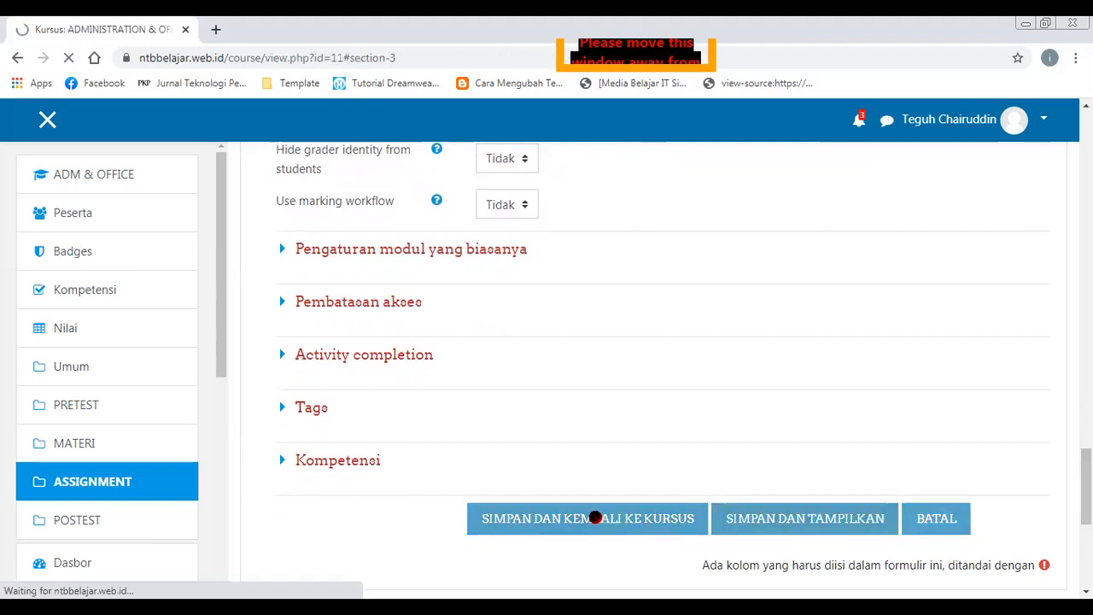
- Duplicate the Pretest Administration and Office quiz in the PRETEST section
left_click_drag(1085, 442, 1086, 262)
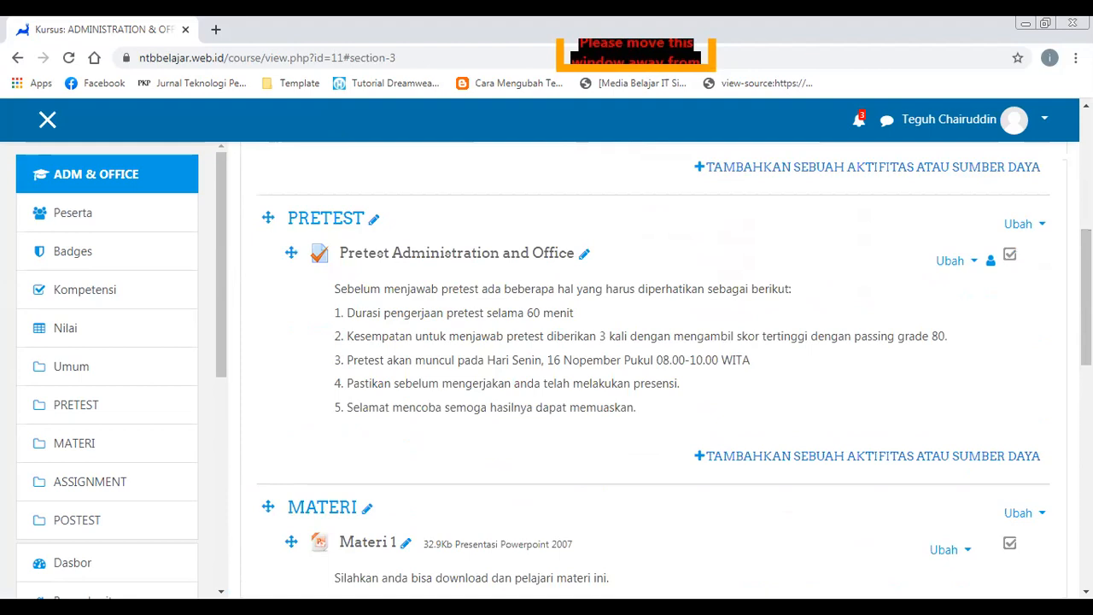
left_click(956, 263)
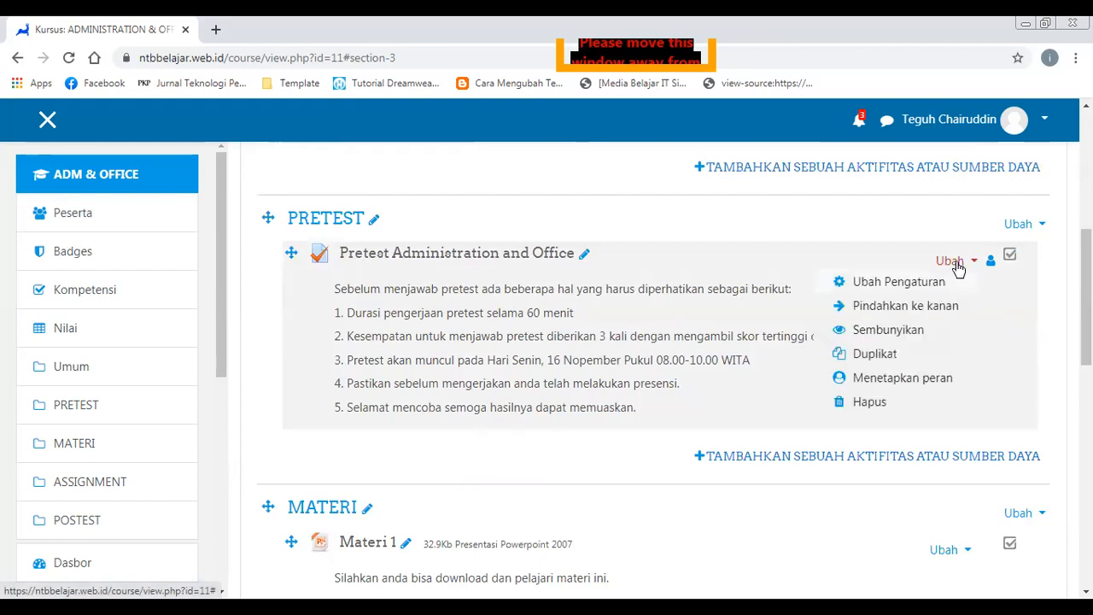
left_click(903, 363)
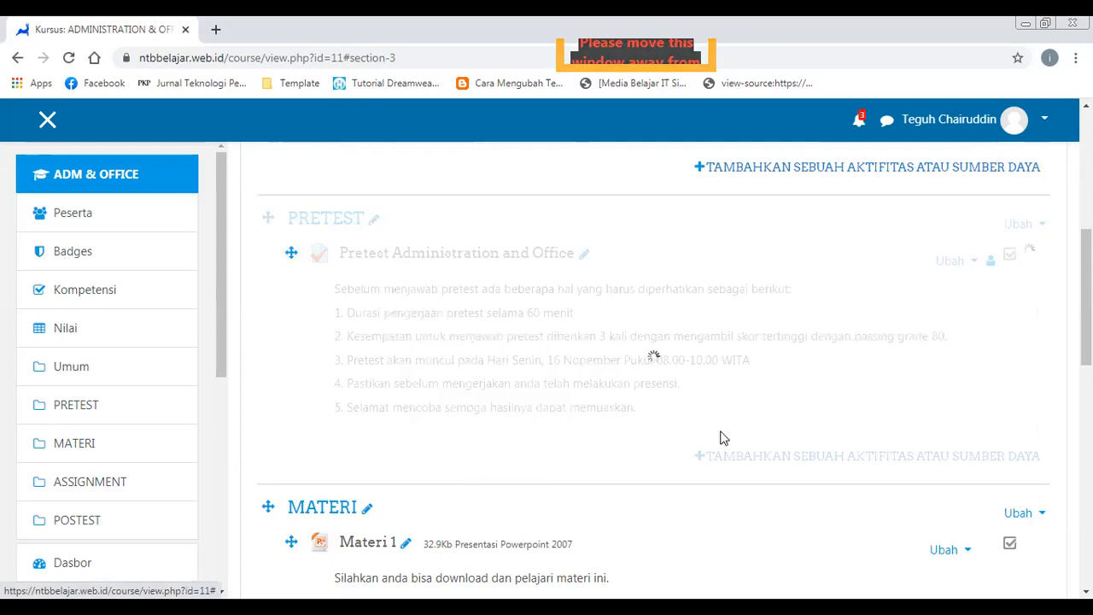
scroll(724, 438, "down", 2)
scroll(763, 397, "down", 1)
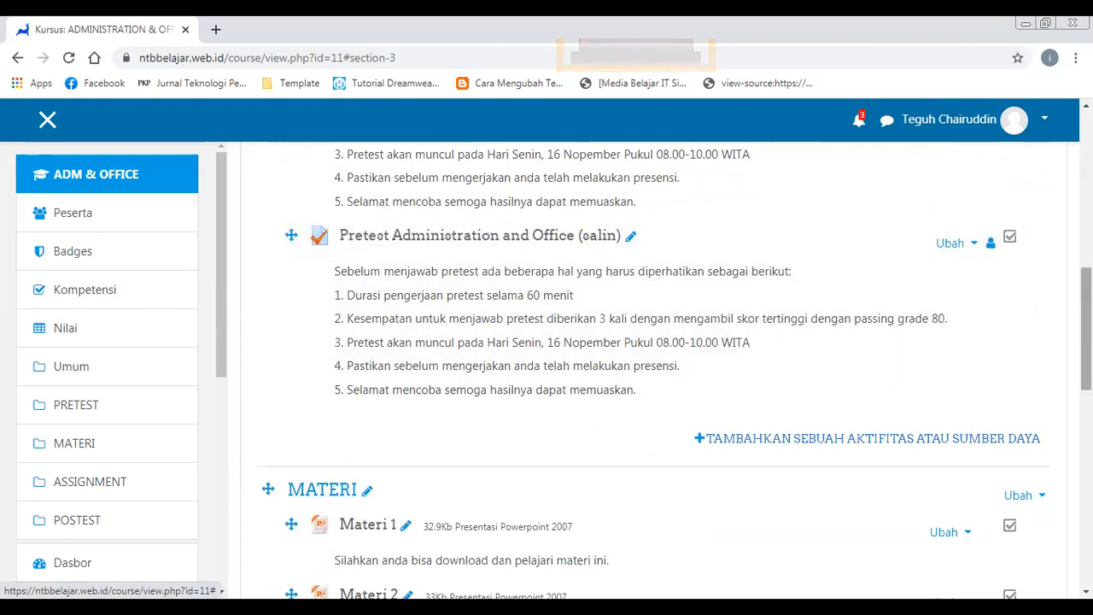
- Move the duplicated quiz, Pretest Administration and Office (salin), into the POSTEST section
scroll(653, 367, "up", 2)
scroll(653, 370, "down", 2)
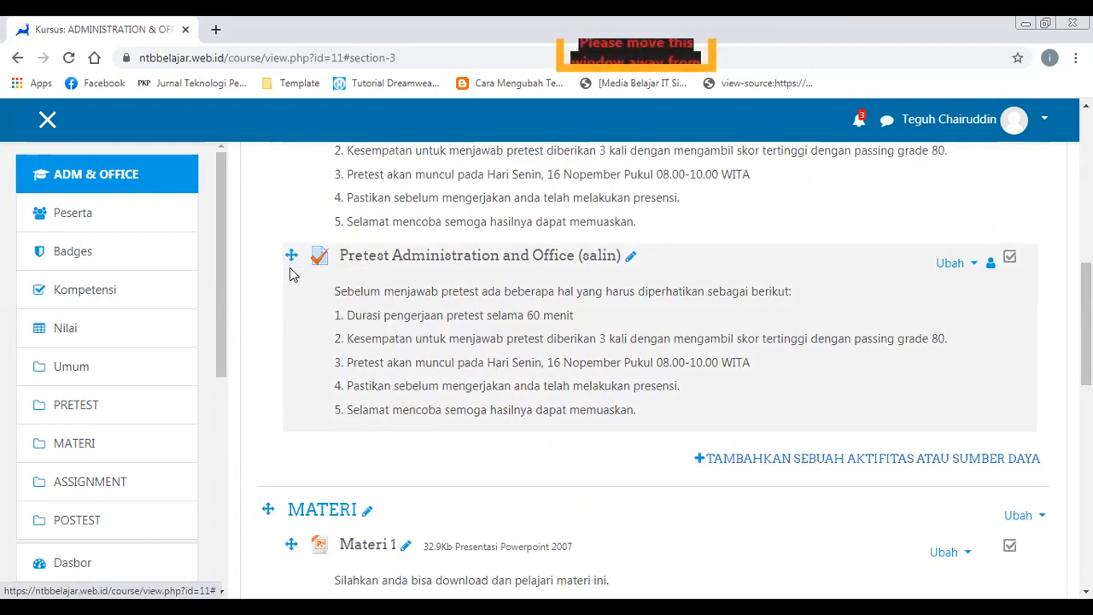
left_click_drag(290, 254, 307, 438)
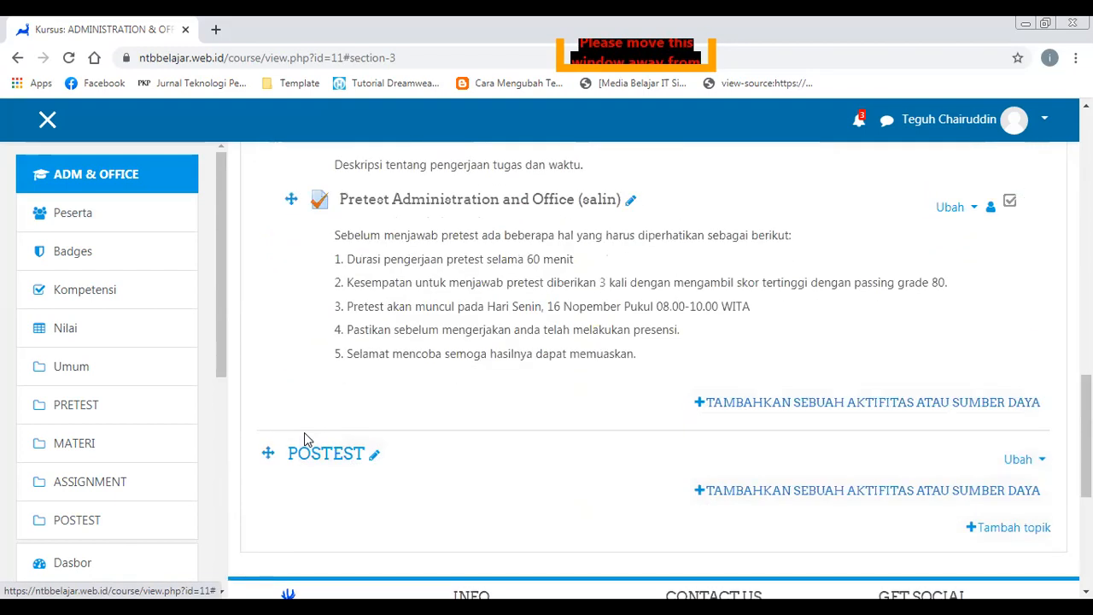
left_click_drag(291, 199, 304, 458)
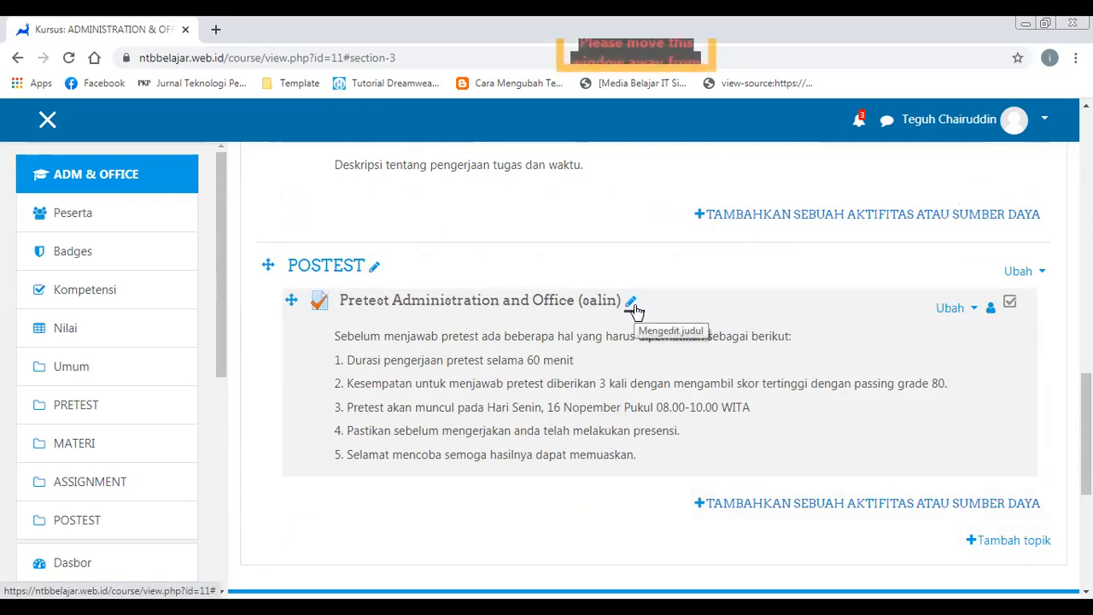
- Rename the copied quiz in the POSTEST section as "Postest Administration and Office"
left_click(632, 304)
left_click(490, 306)
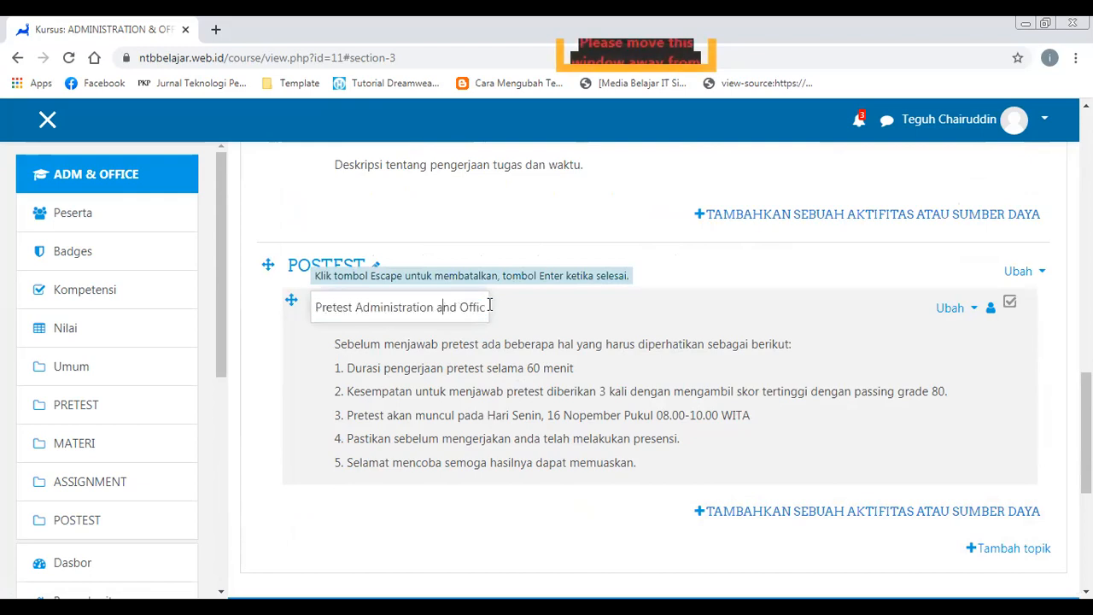
key("Right")
key("Right")
key("Right")
key("Right")
key("Right")
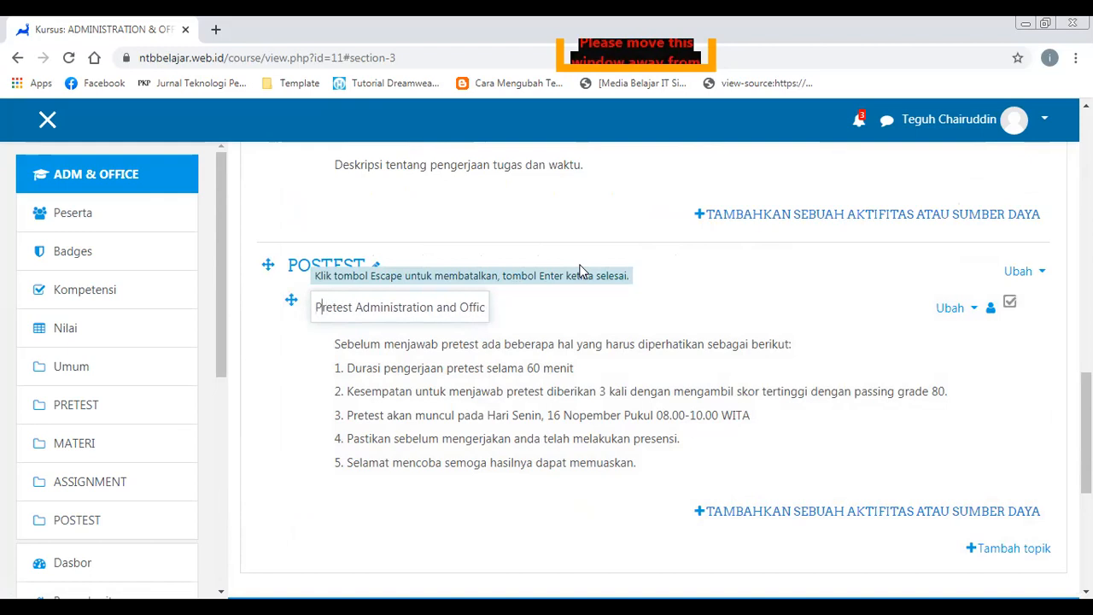
key("Delete")
key("Delete")
key("Delete")
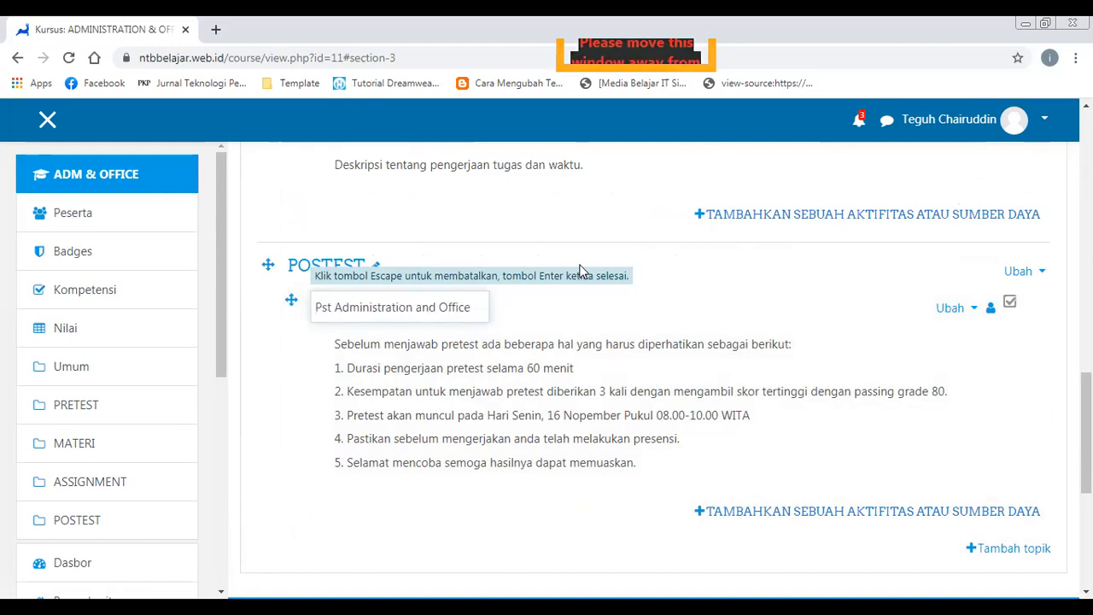
type("o")
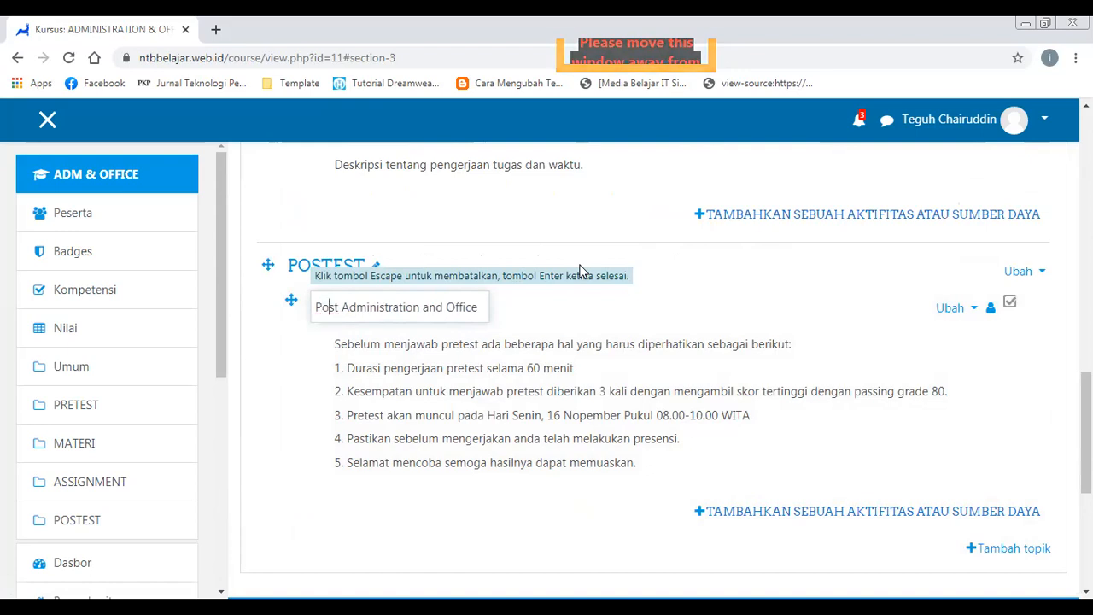
key("Right")
type("tes")
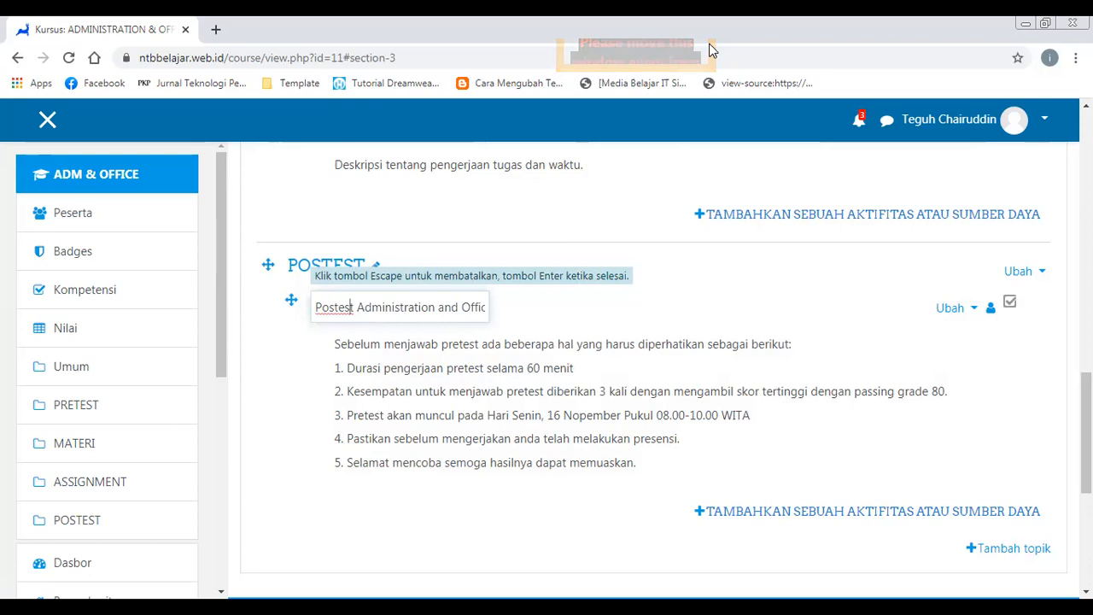
key("Return")
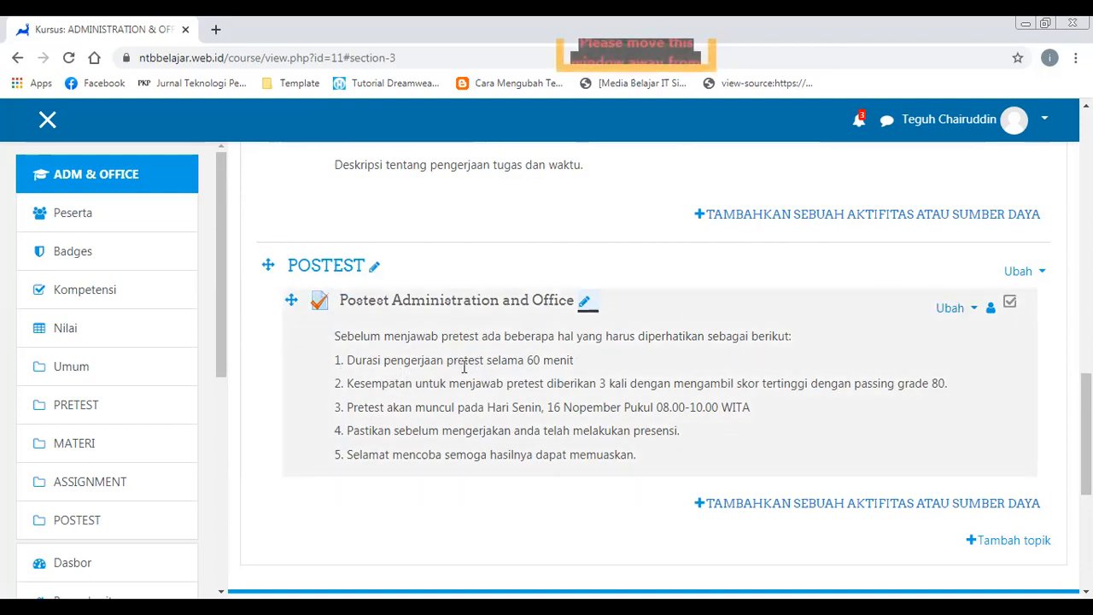
- Open the settings of the Postest quiz and replace "pretest" with "postest" in the first line of its description
left_click(962, 313)
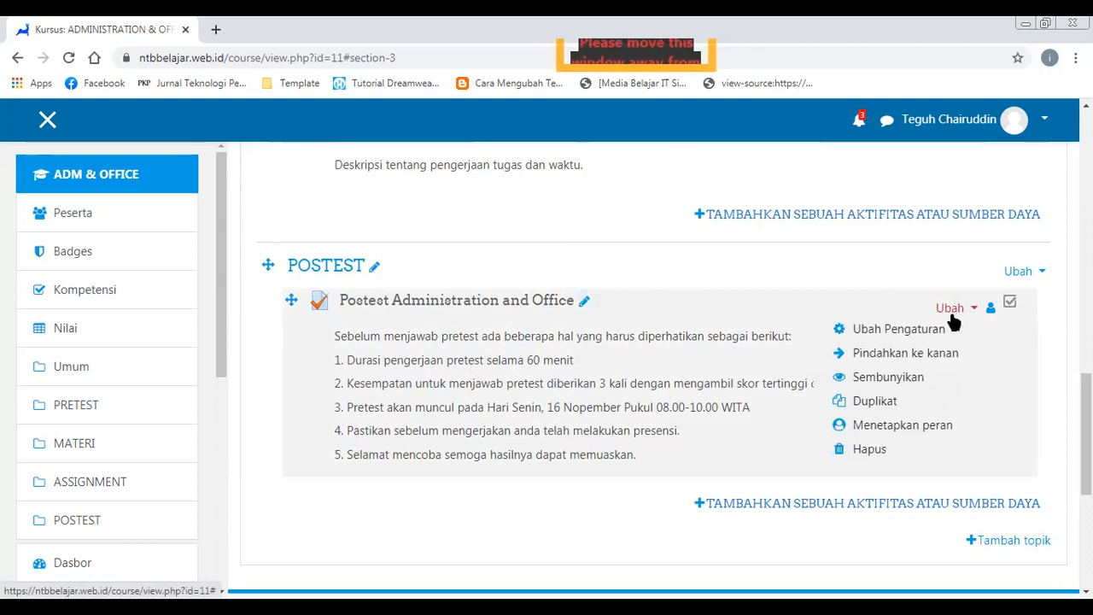
left_click(925, 331)
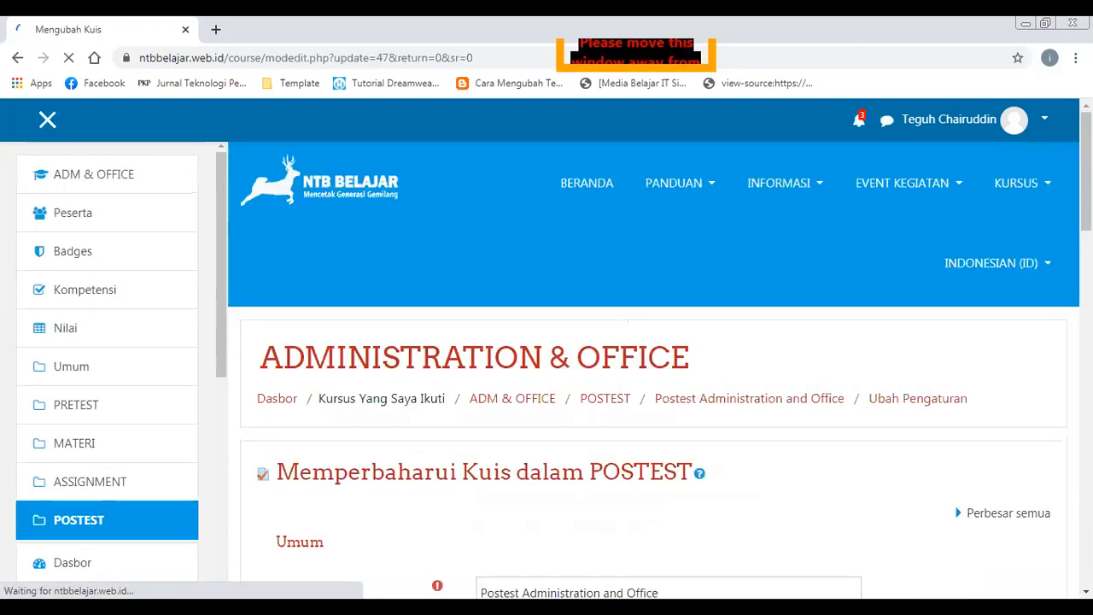
scroll(755, 408, "down", 4)
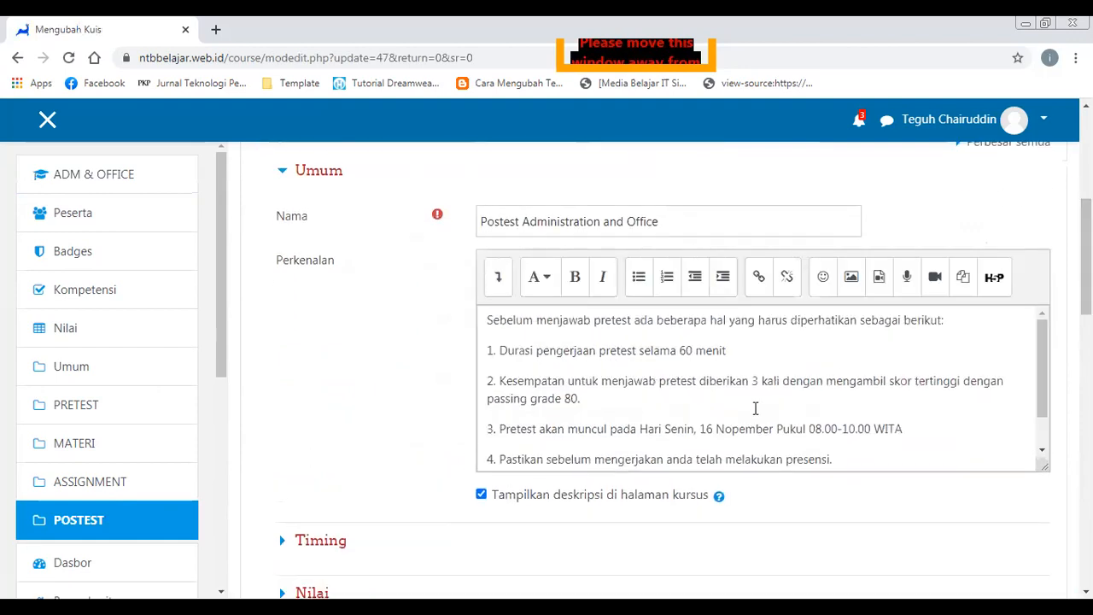
left_click_drag(632, 321, 605, 325)
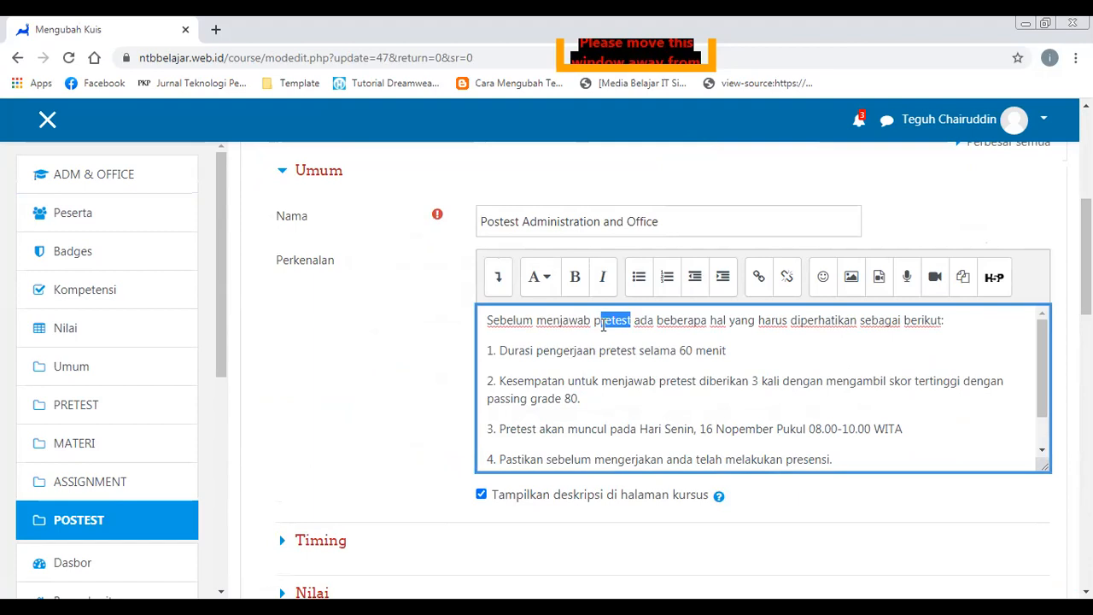
type("ostest")
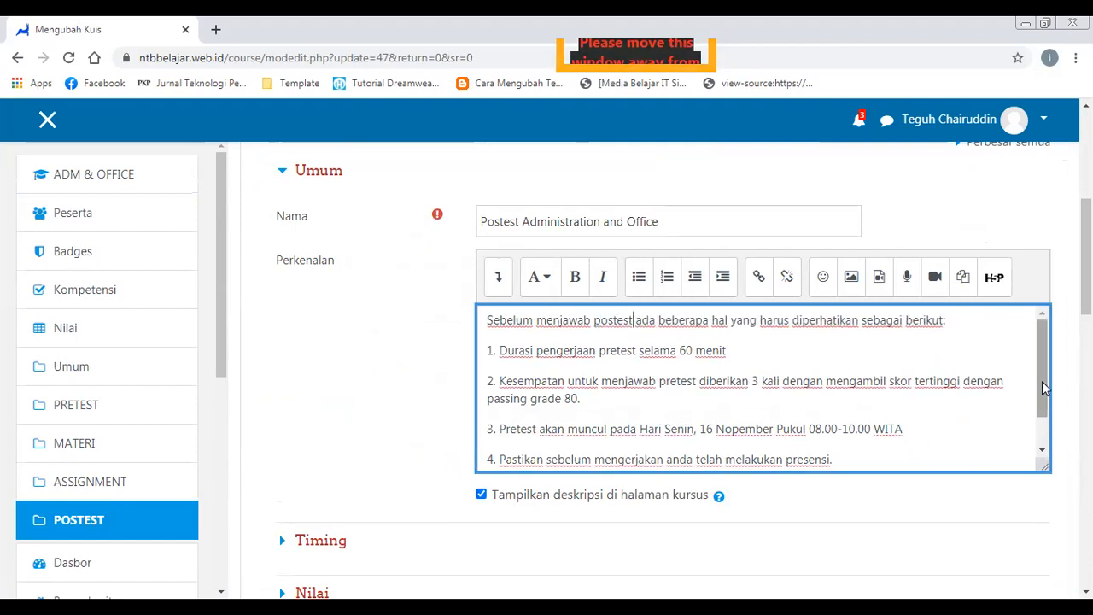
- Change the date in point 3 of the quiz description to "Rabu, 18 Nopember"
scroll(1043, 420, "down", 1)
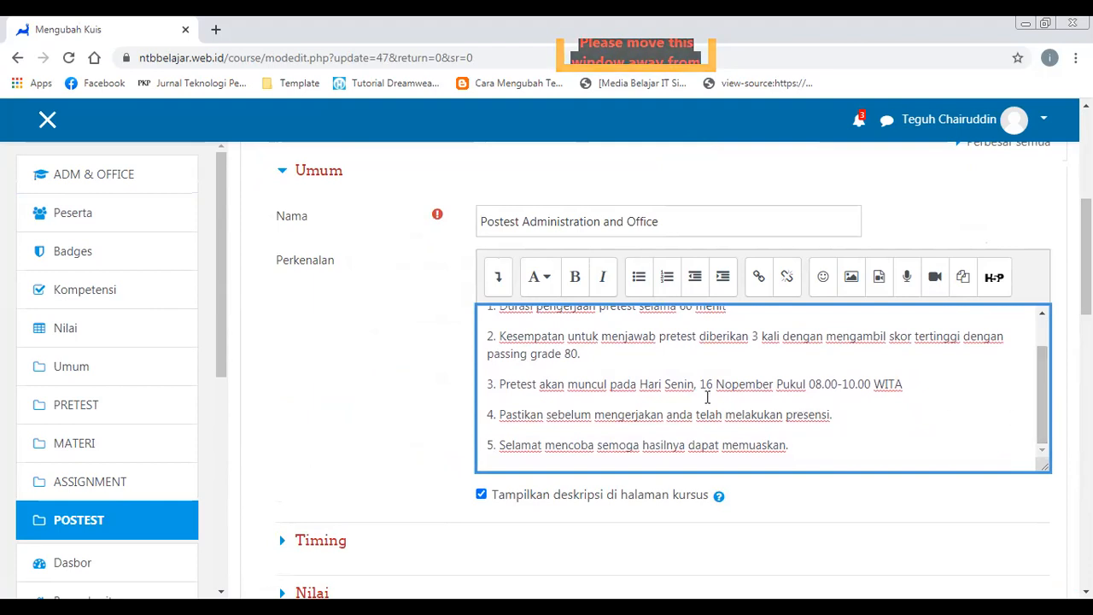
double_click(705, 385)
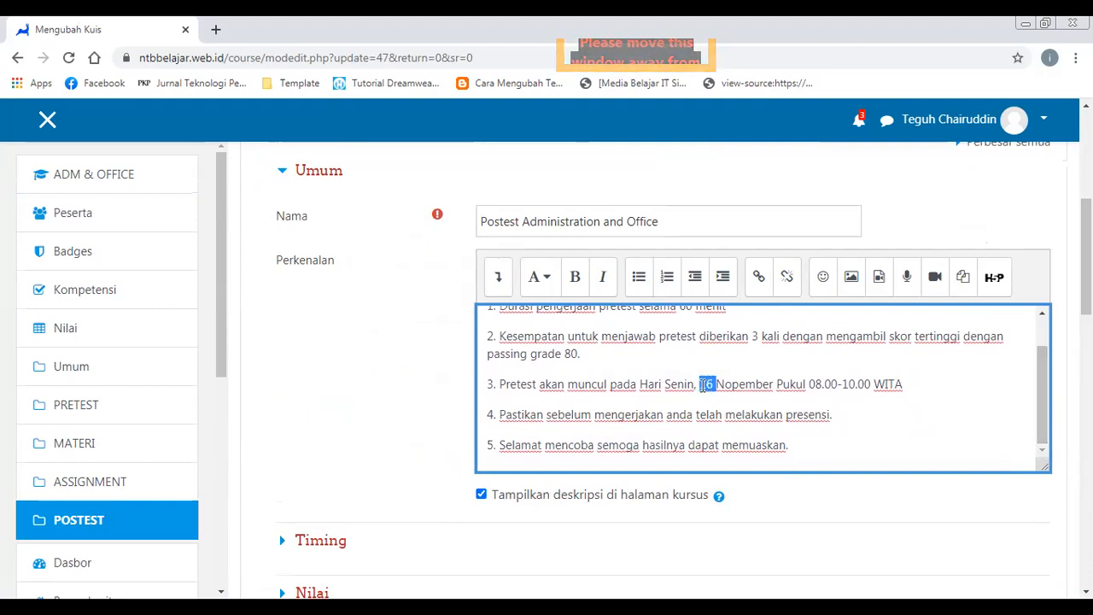
type("18")
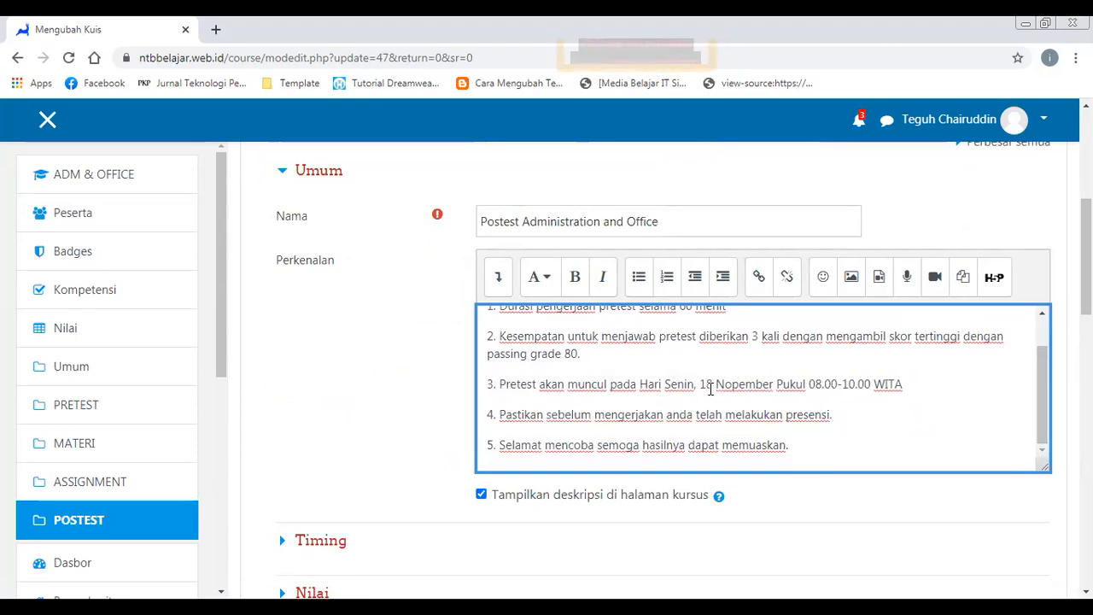
key("BackSpace")
key("BackSpace")
key("BackSpace")
key("BackSpace")
key("BackSpace")
key("BackSpace")
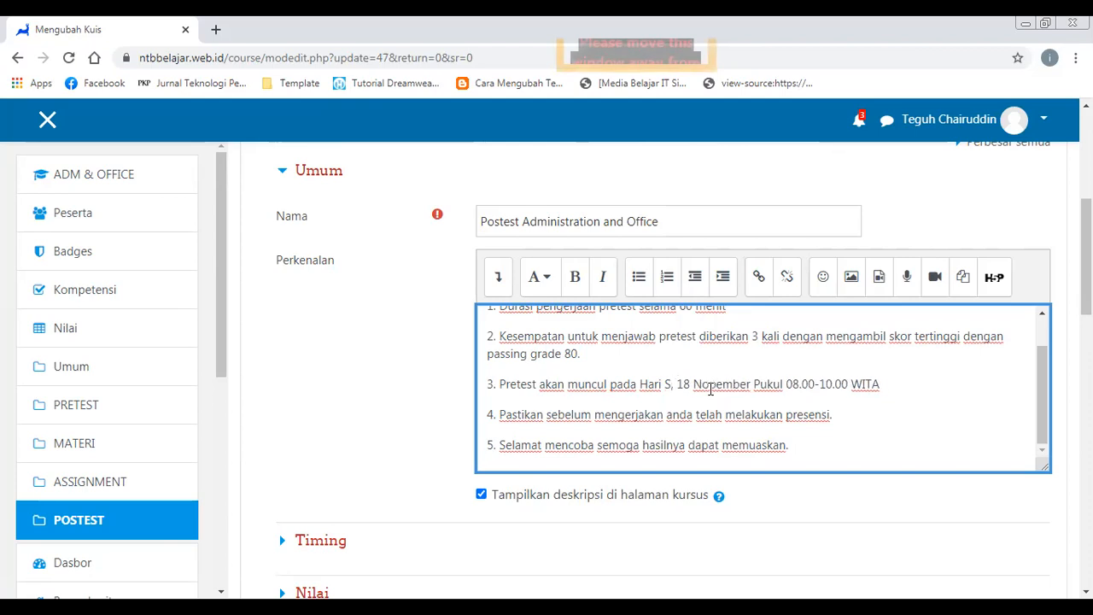
type("Rabu,")
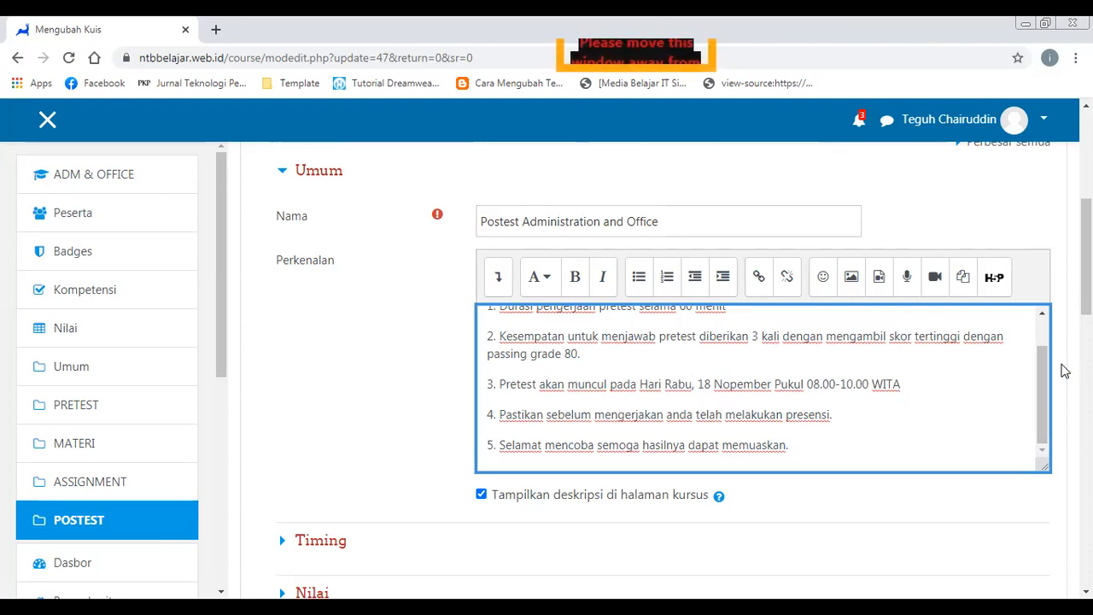
- Set the Postest quiz's start and end dates to 18 November 2020 in its timing settings
left_click_drag(1086, 292, 1086, 292)
scroll(348, 380, "down", 2)
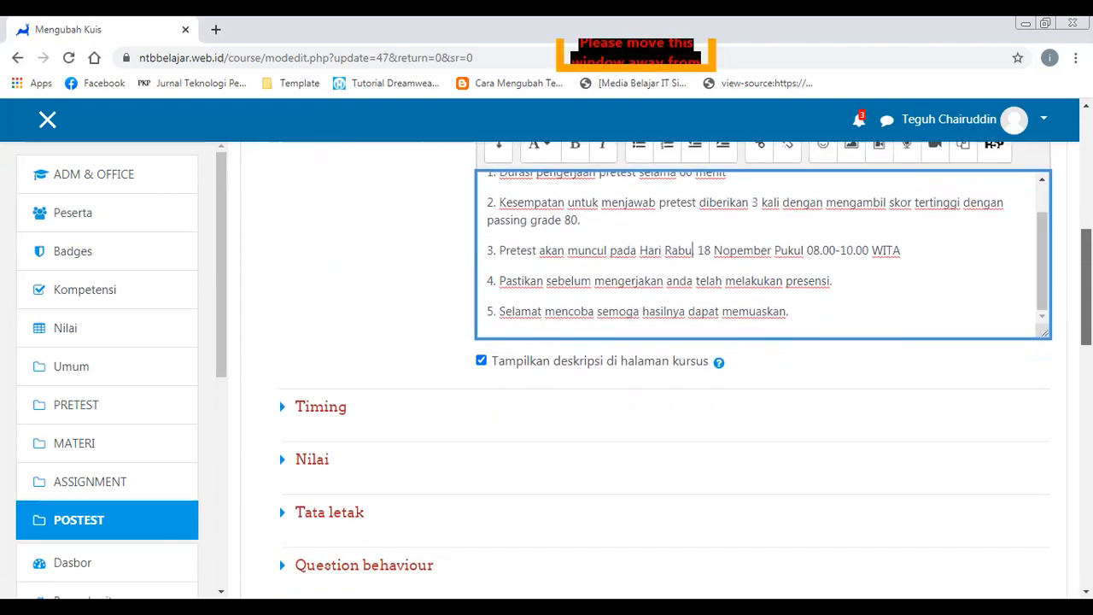
left_click(293, 391)
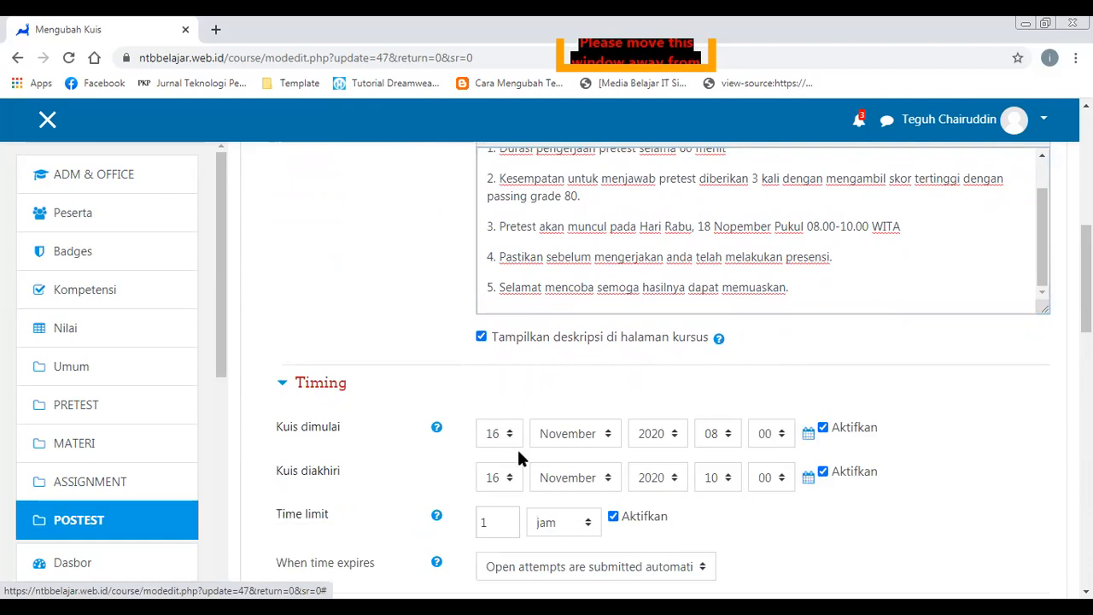
left_click(511, 434)
left_click(504, 376)
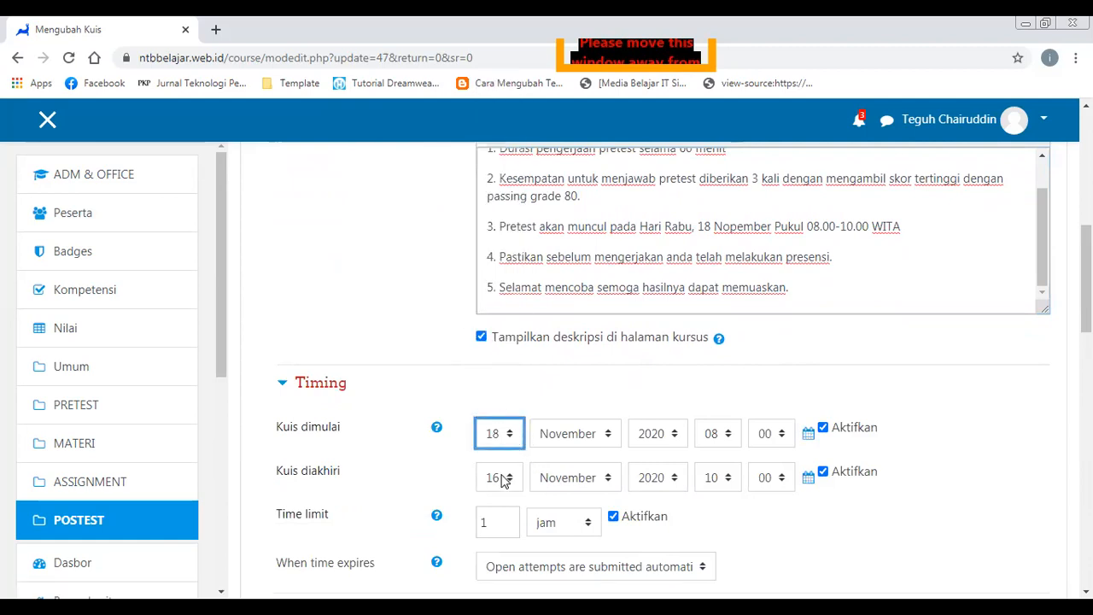
left_click(504, 480)
key("Escape")
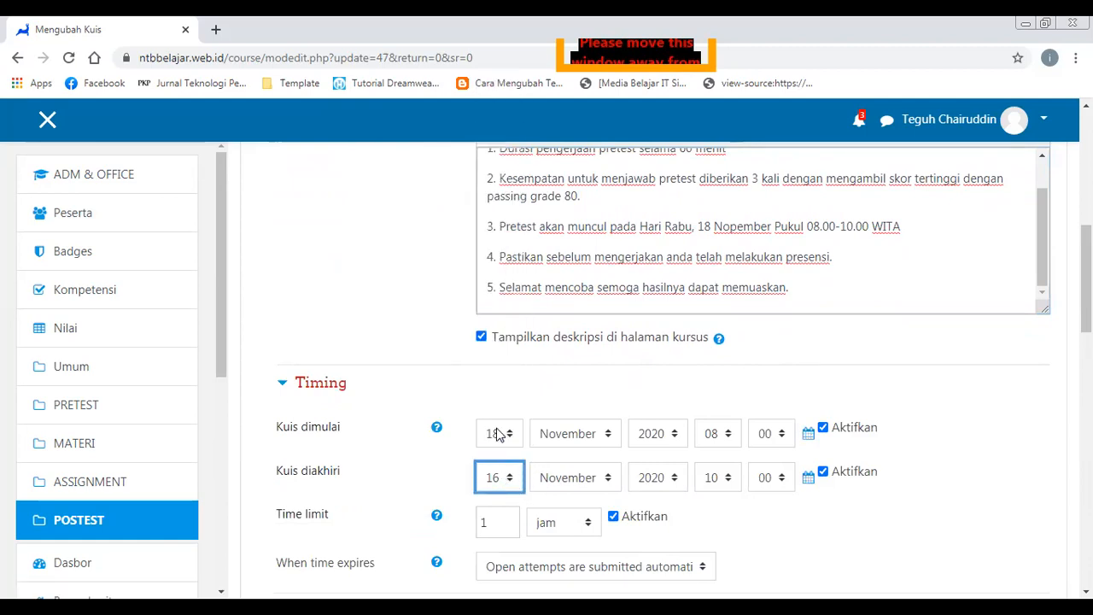
- Replace "pretest" with "postest" in point 2 of the quiz description
scroll(663, 369, "up", 1)
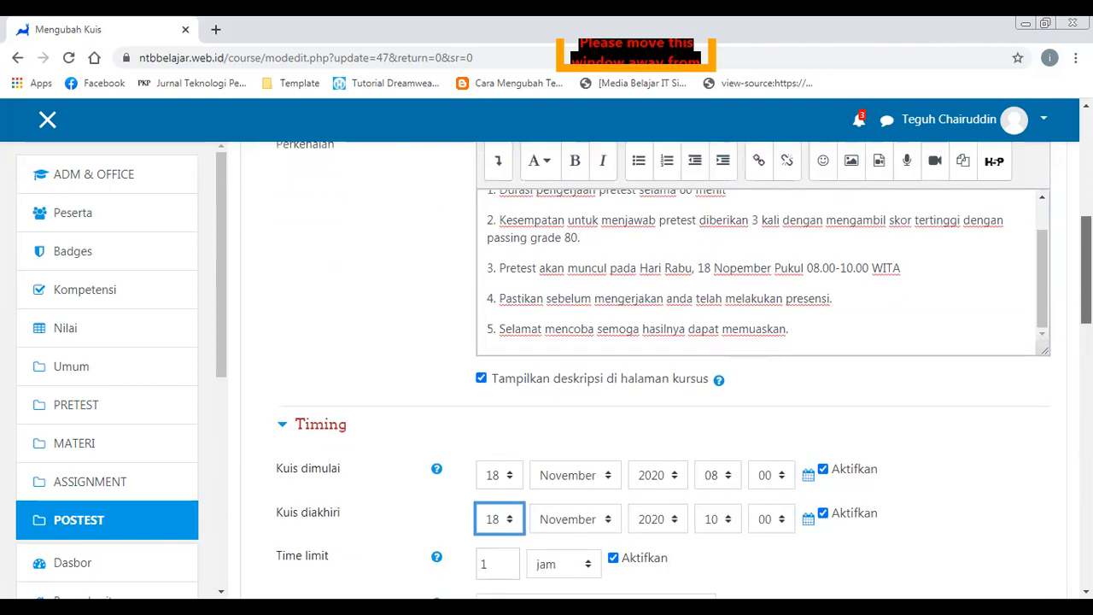
left_click_drag(698, 251, 663, 254)
key("BackSpace")
type("ostest")
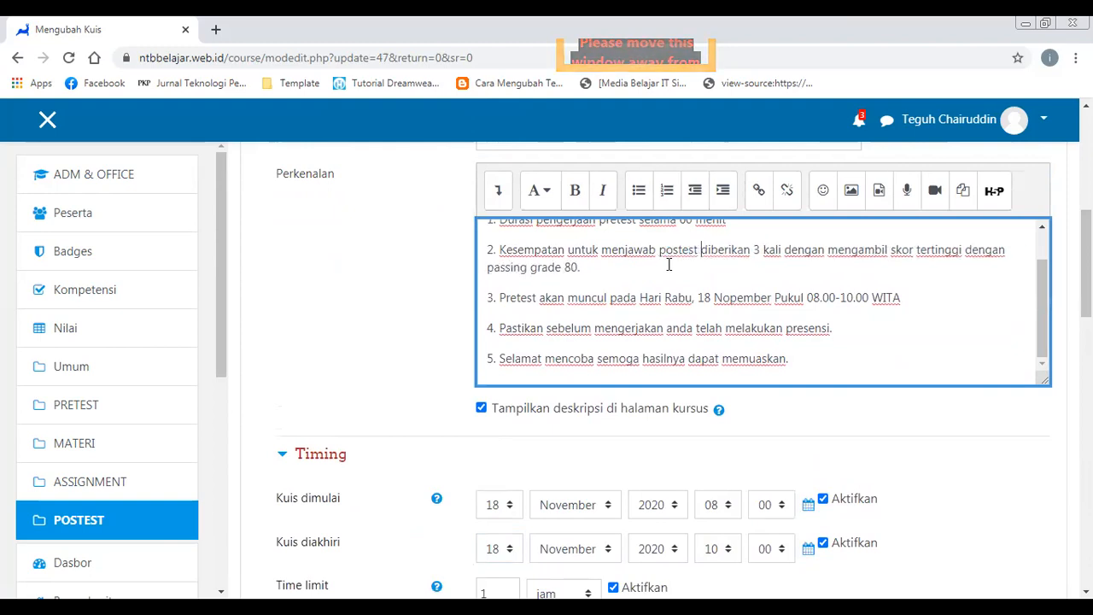
scroll(1043, 305, "up", 1)
scroll(1035, 316, "up", 2)
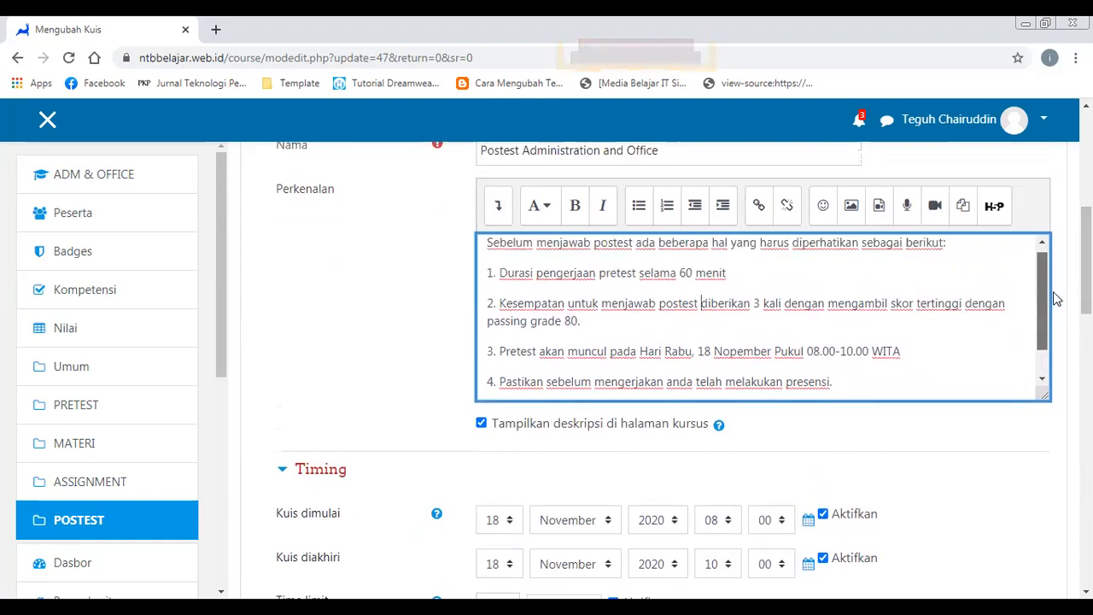
- Save the Postest quiz settings and return to the course page
scroll(1036, 317, "down", 4)
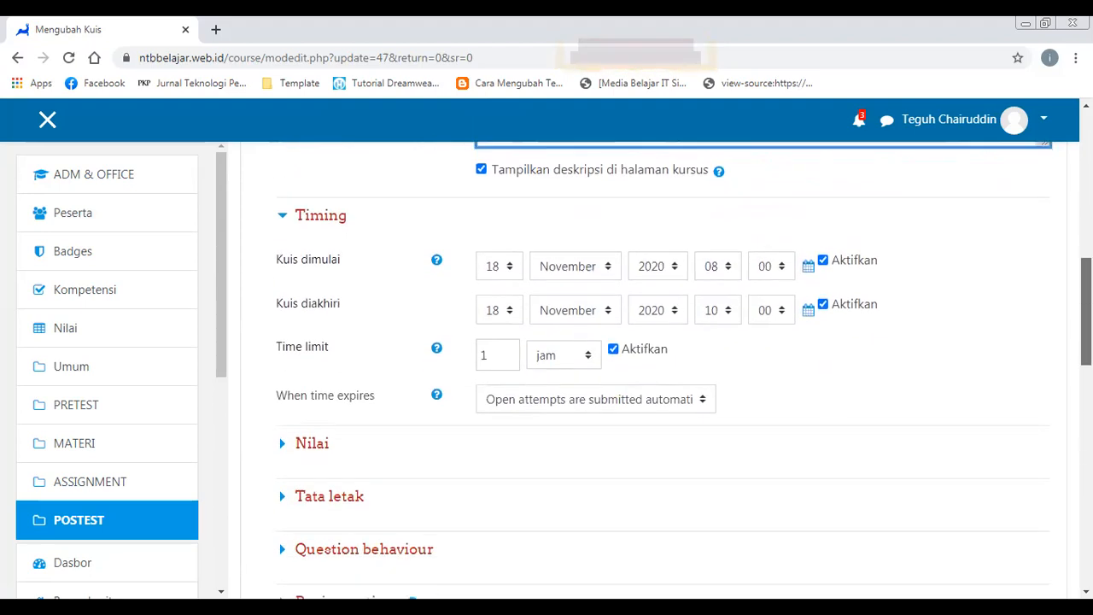
scroll(622, 369, "down", 8)
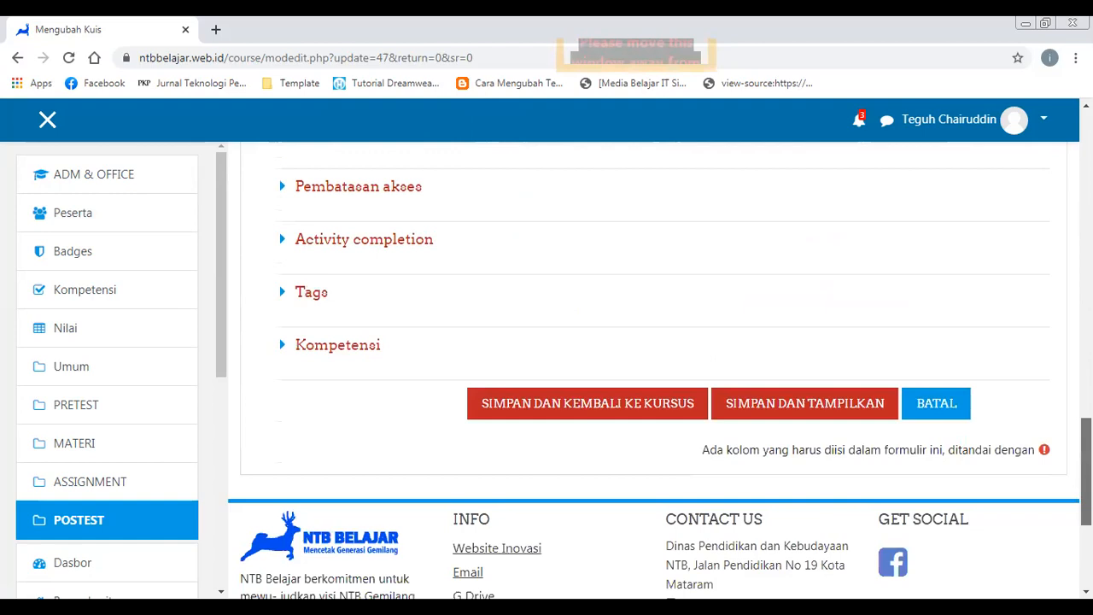
left_click(620, 363)
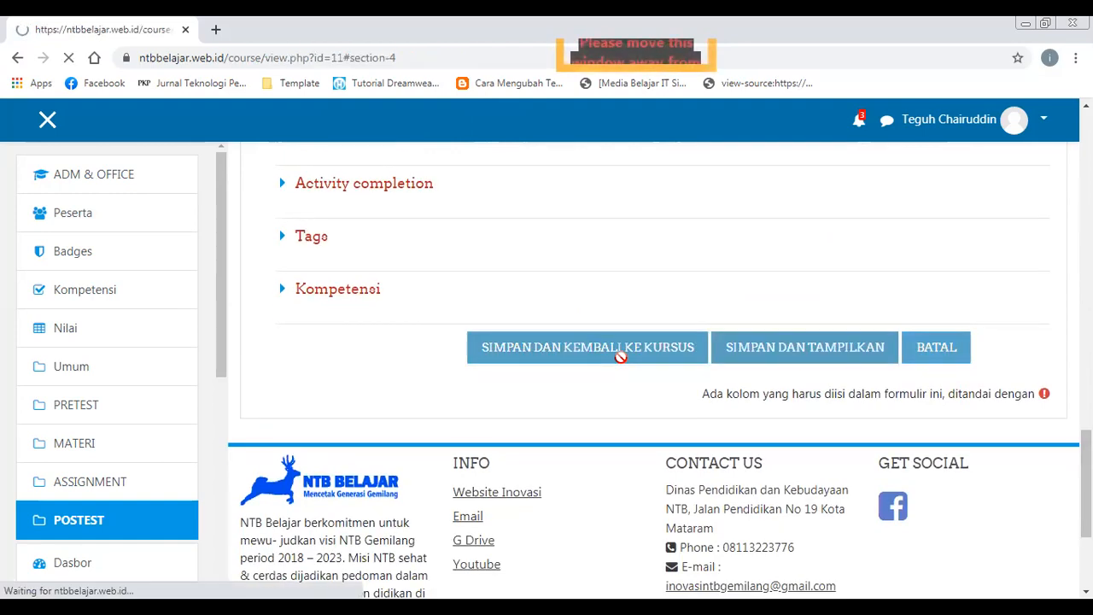
- Review the whole course page, from the attendance activity through PRETEST, MATERI and ASSIGNMENT to the POSTEST section
scroll(653, 384, "up", 4)
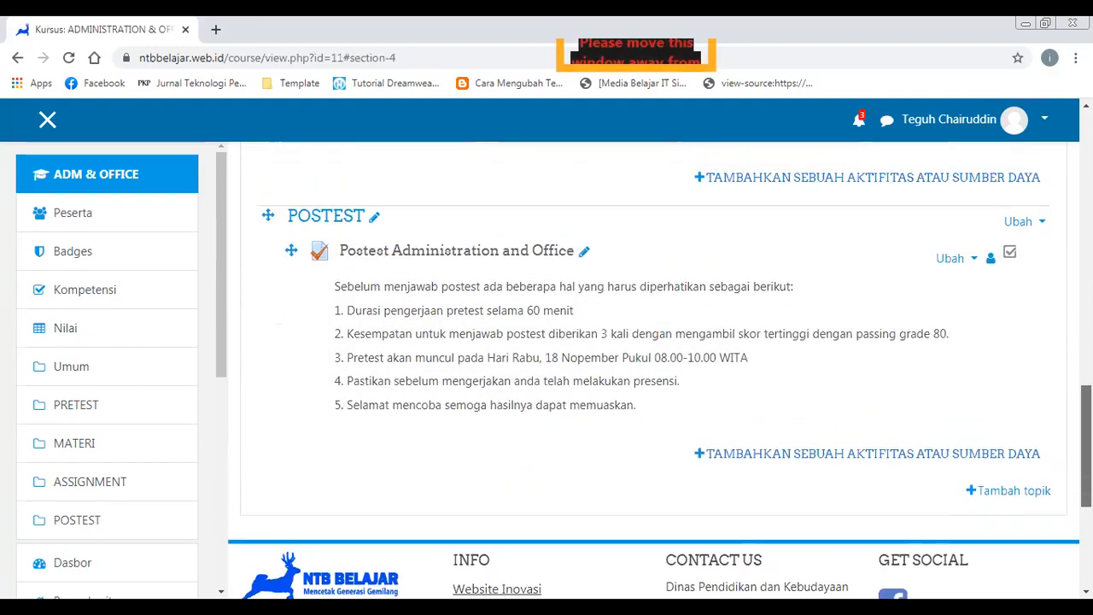
scroll(653, 384, "up", 5)
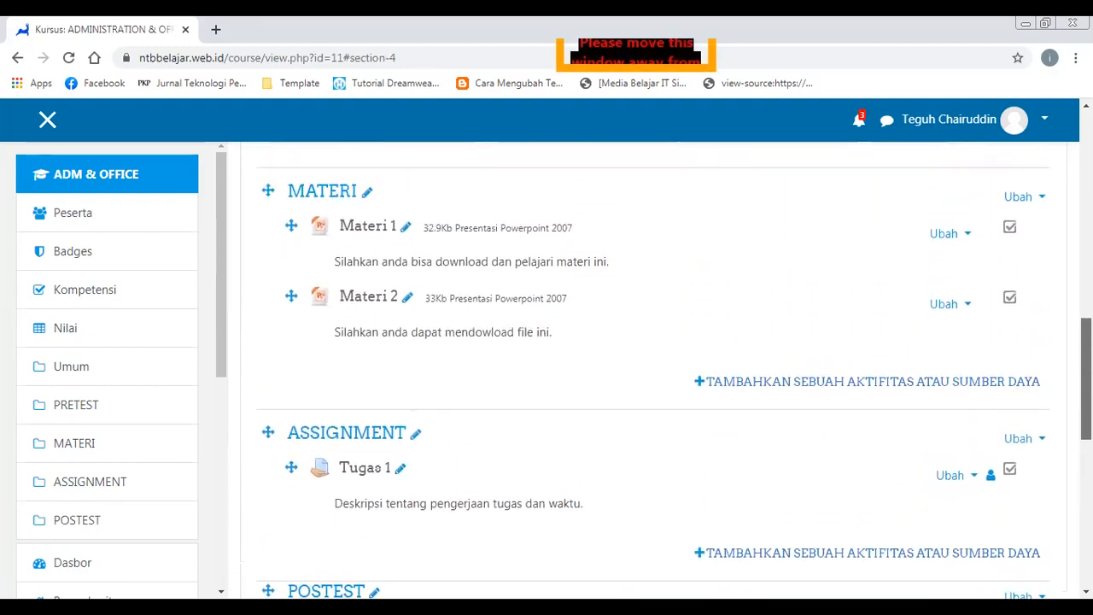
scroll(653, 384, "up", 3)
scroll(653, 384, "up", 1)
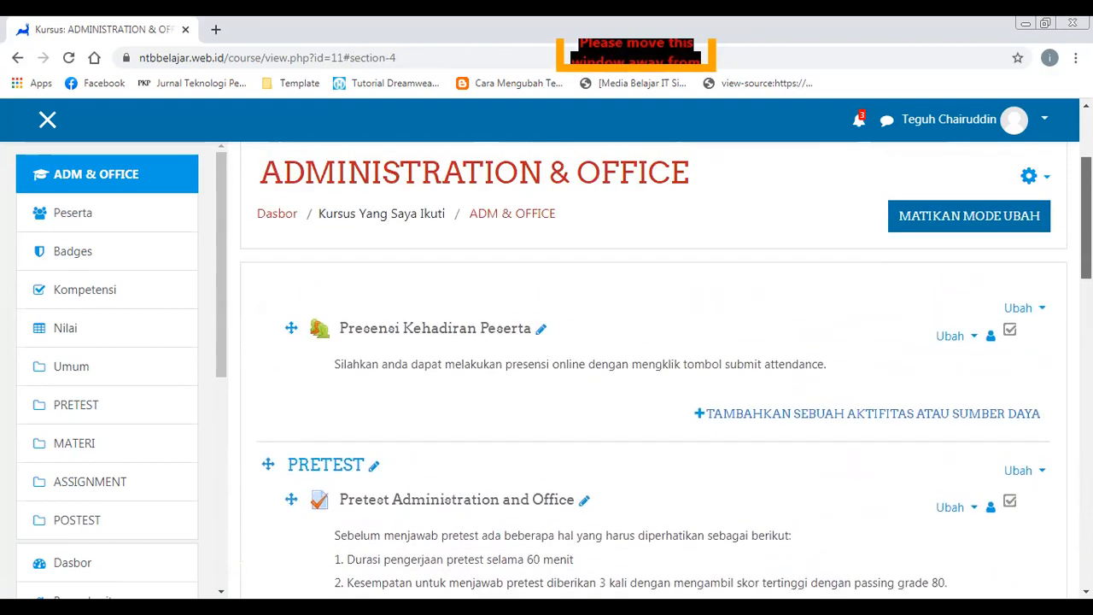
scroll(653, 385, "down", 2)
scroll(653, 385, "down", 5)
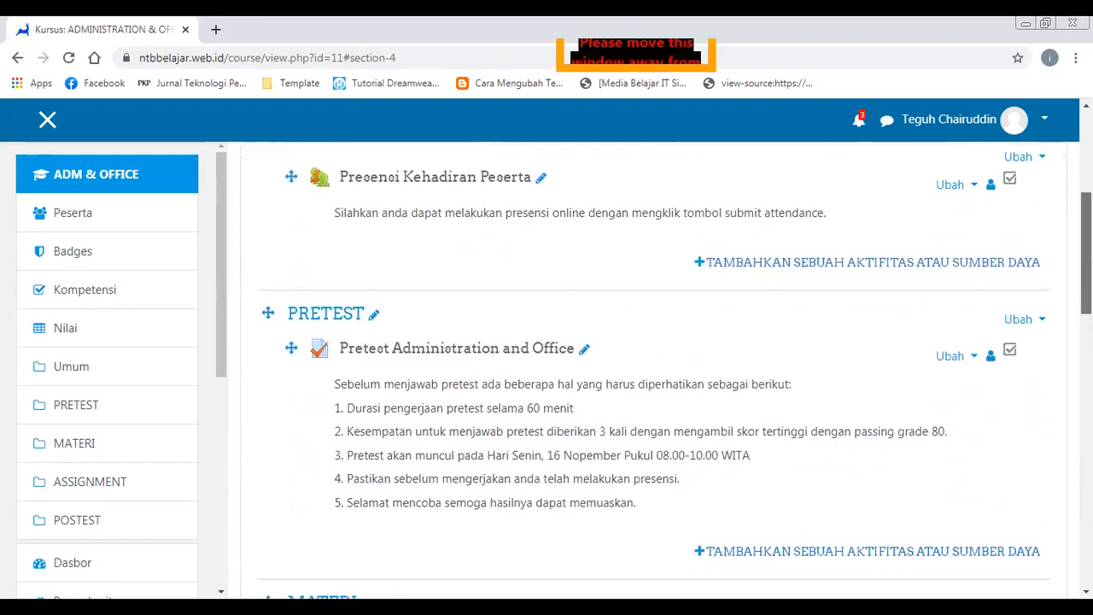
scroll(653, 384, "down", 5)
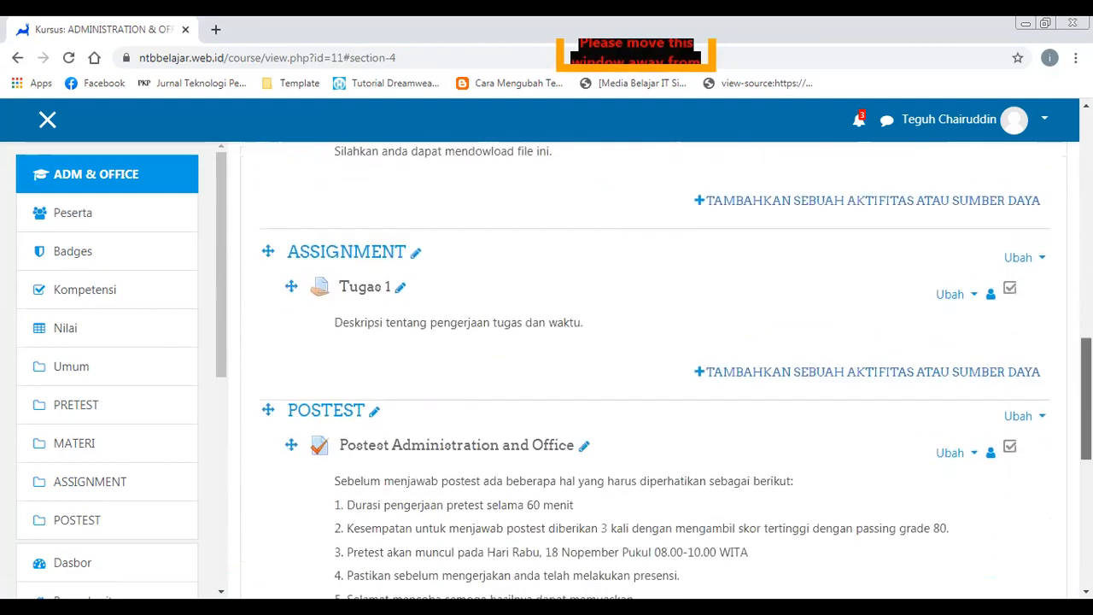
scroll(653, 385, "down", 2)
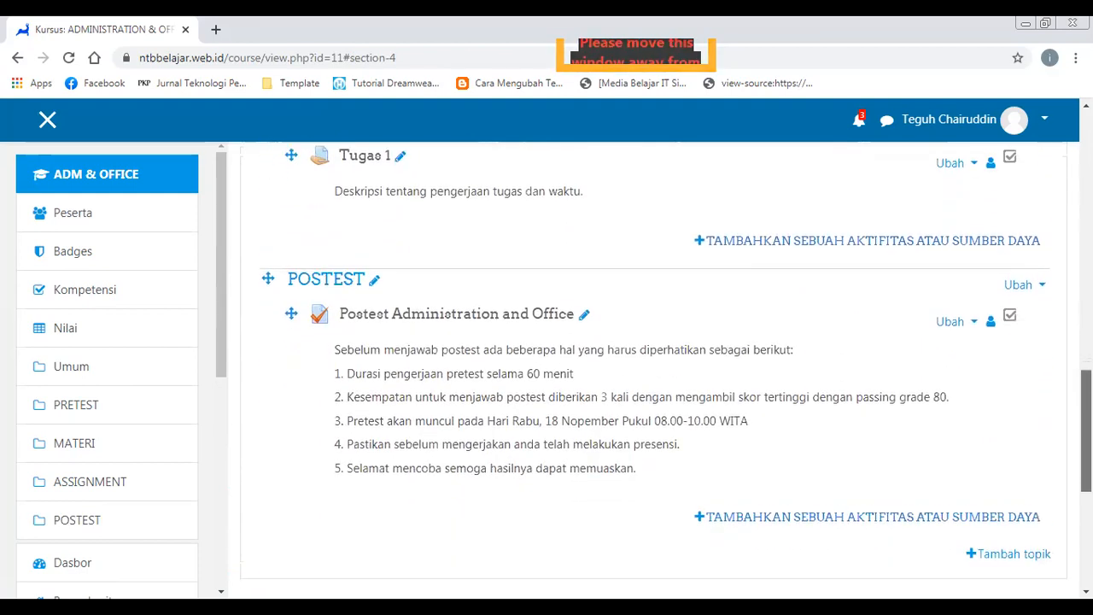
scroll(653, 384, "up", 12)
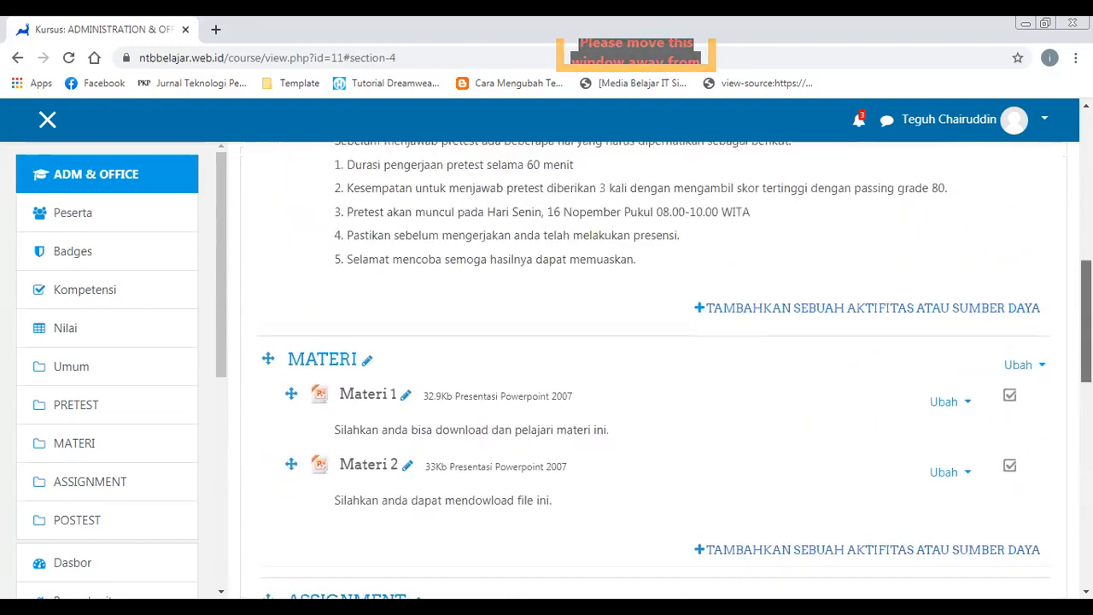
scroll(939, 384, "up", 3)
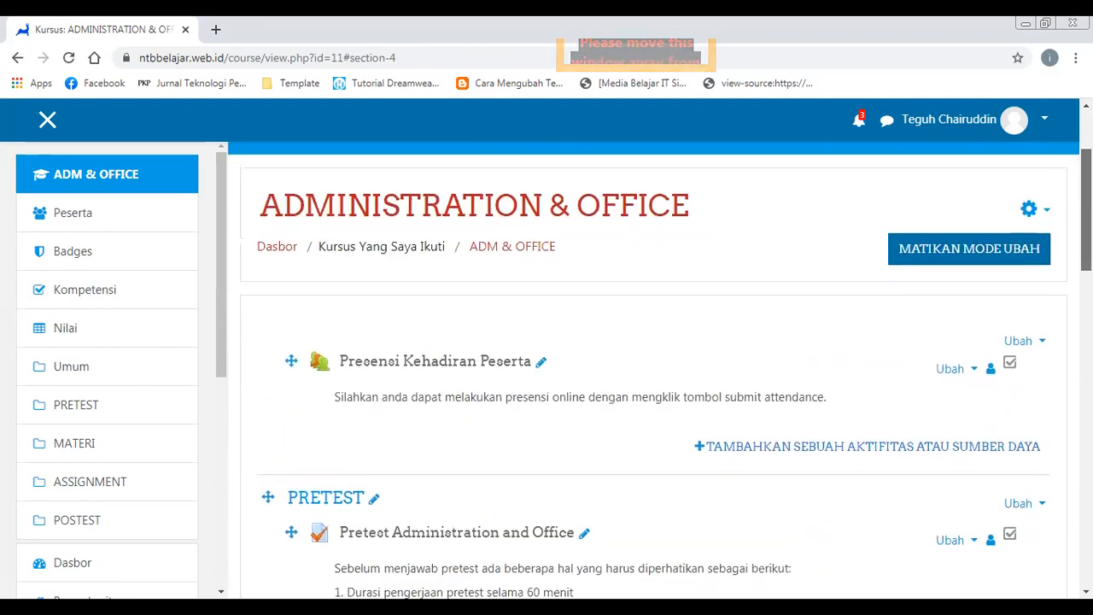
- Look over the activities and resources that can be added to the course's general section, and leave without adding any
left_click(915, 450)
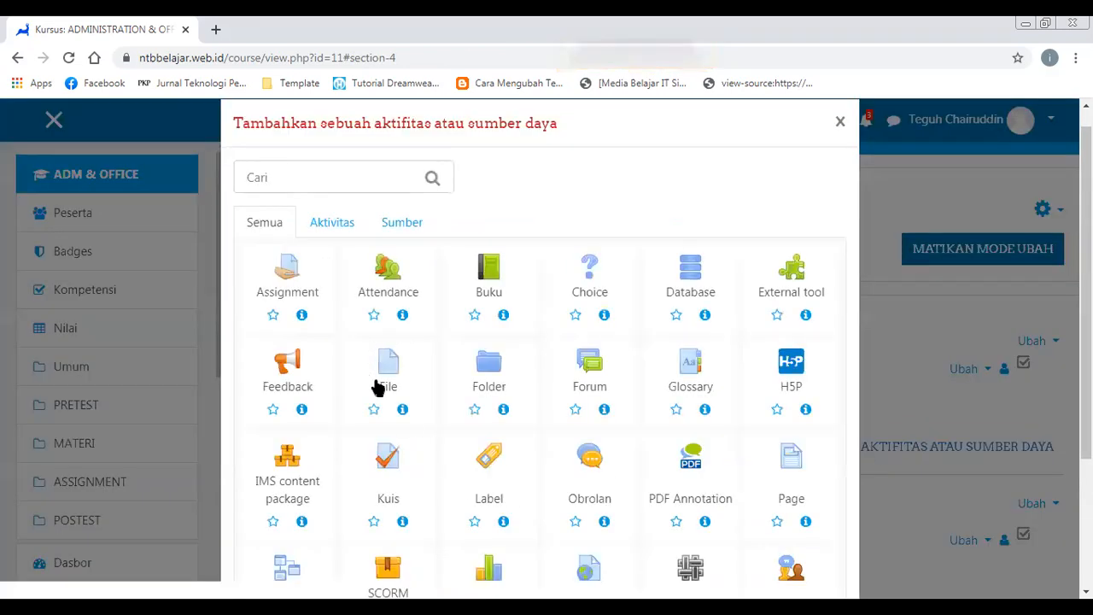
scroll(654, 501, "down", 1)
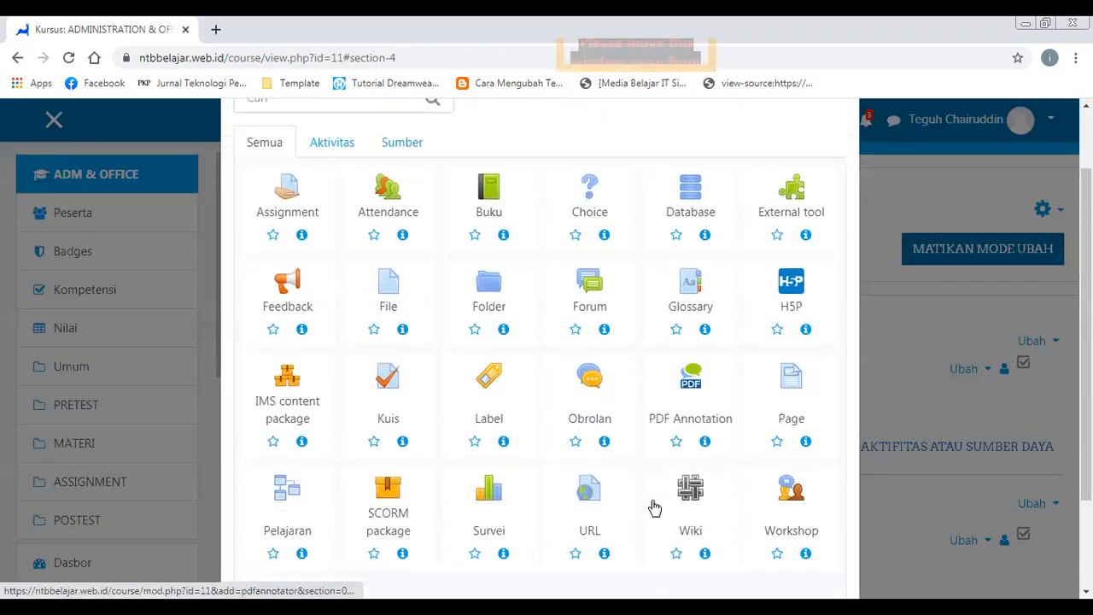
scroll(654, 507, "down", 1)
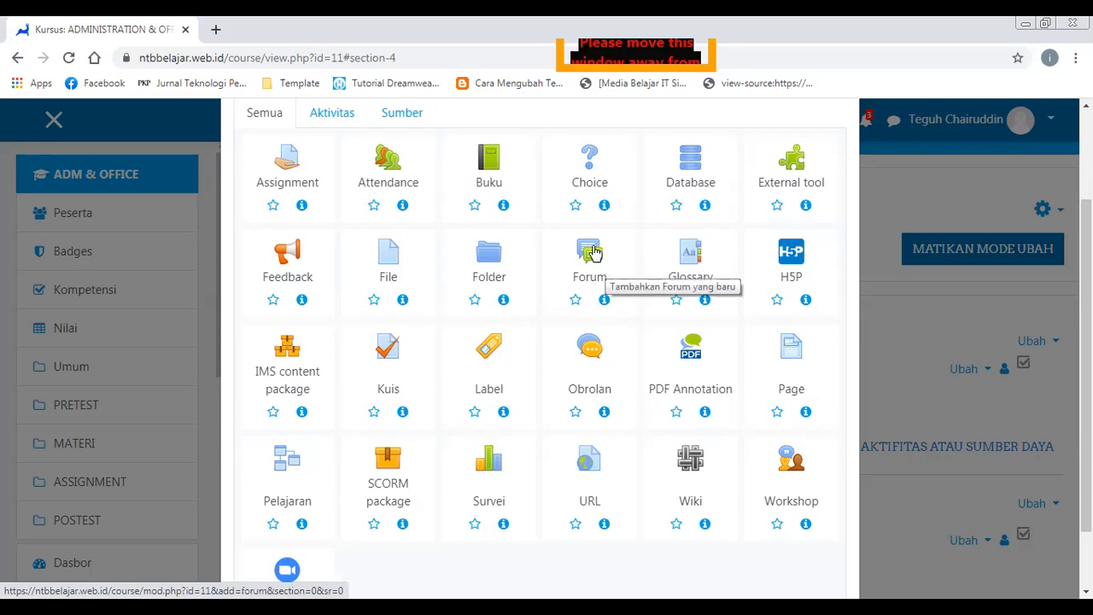
left_click(408, 115)
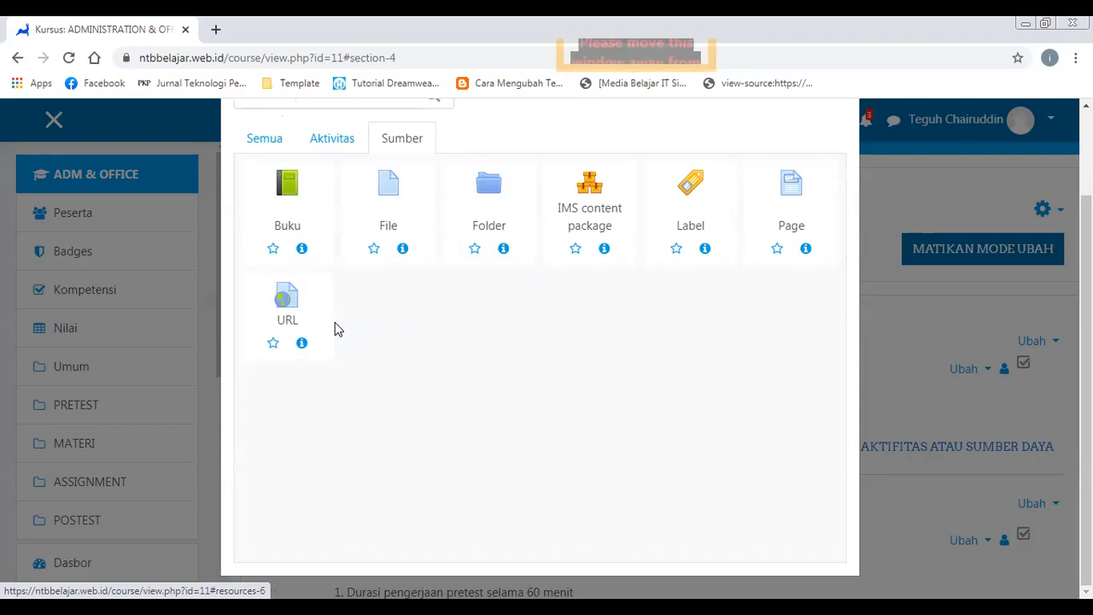
key("Escape")
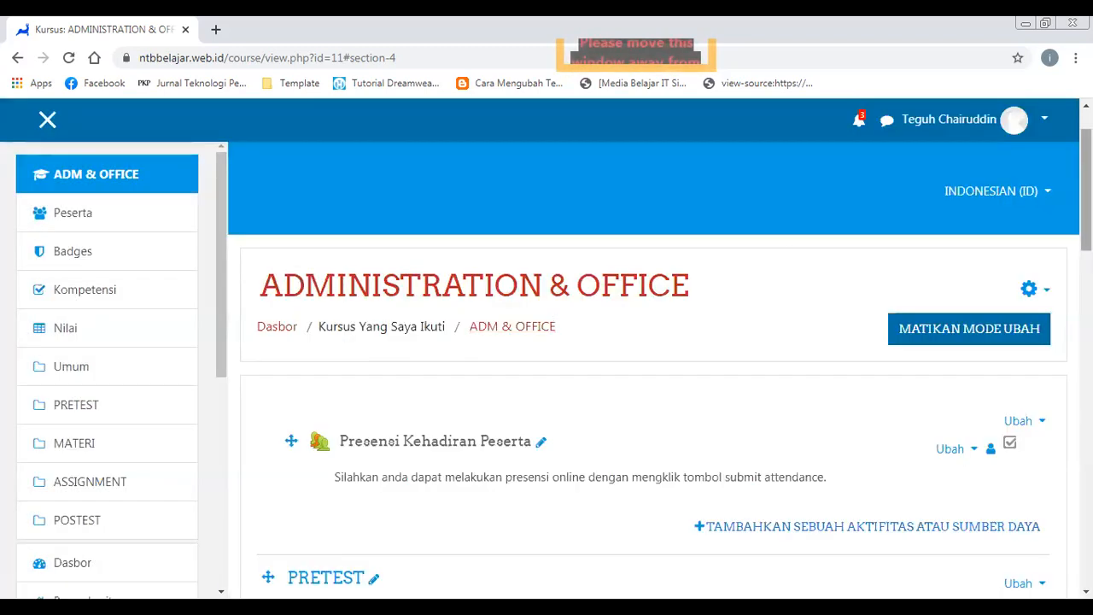
- Open the course's grader report and examine all participants' grade columns, from attendance through Total kursus
scroll(653, 368, "down", 4)
scroll(653, 367, "up", 5)
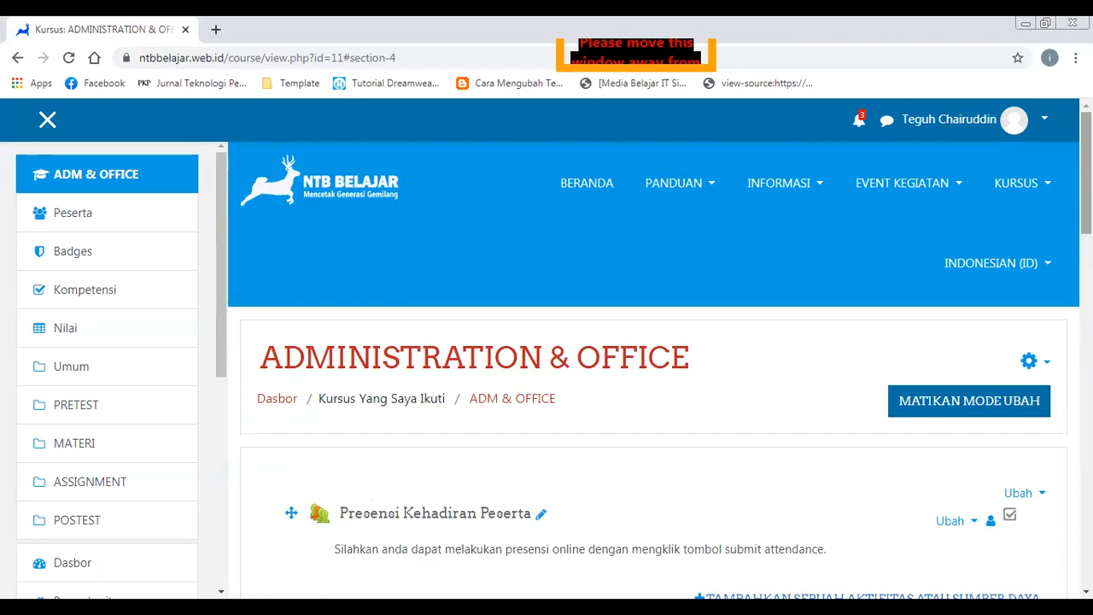
scroll(823, 209, "down", 1)
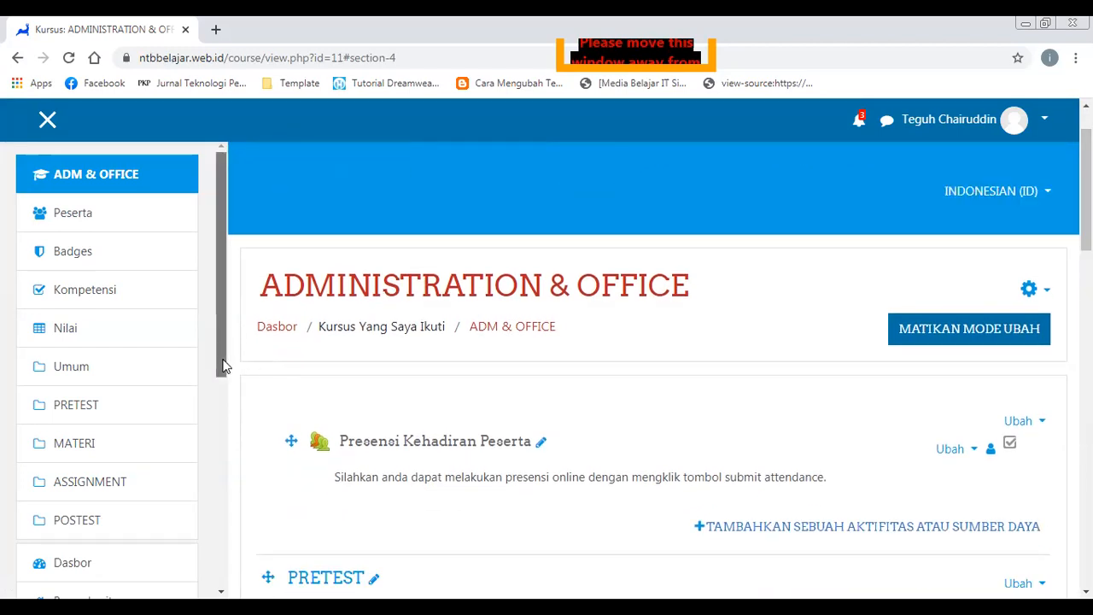
left_click(173, 341)
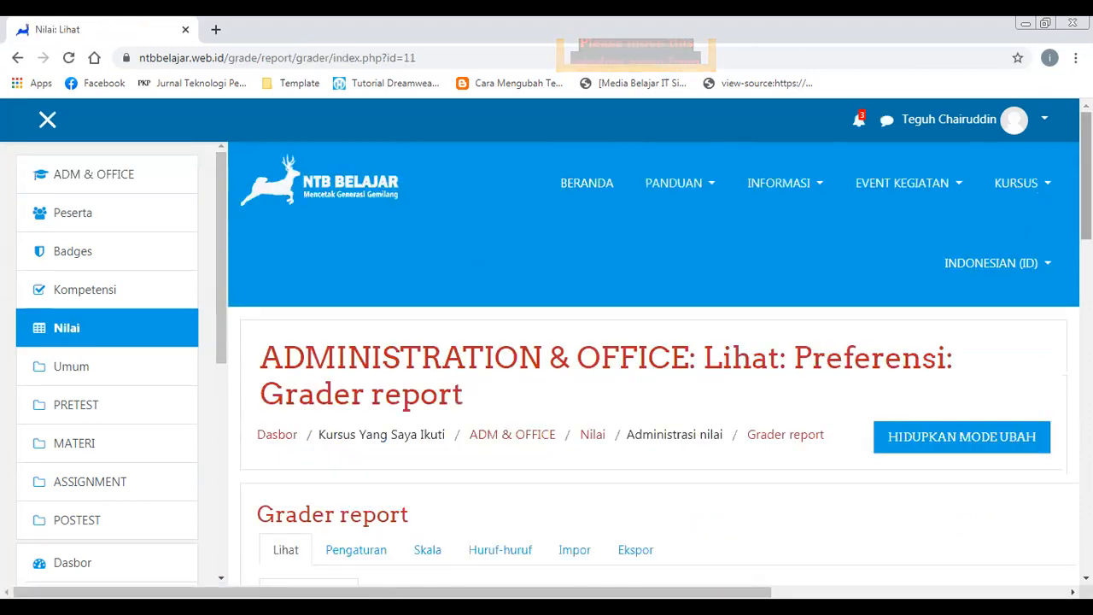
scroll(657, 358, "down", 5)
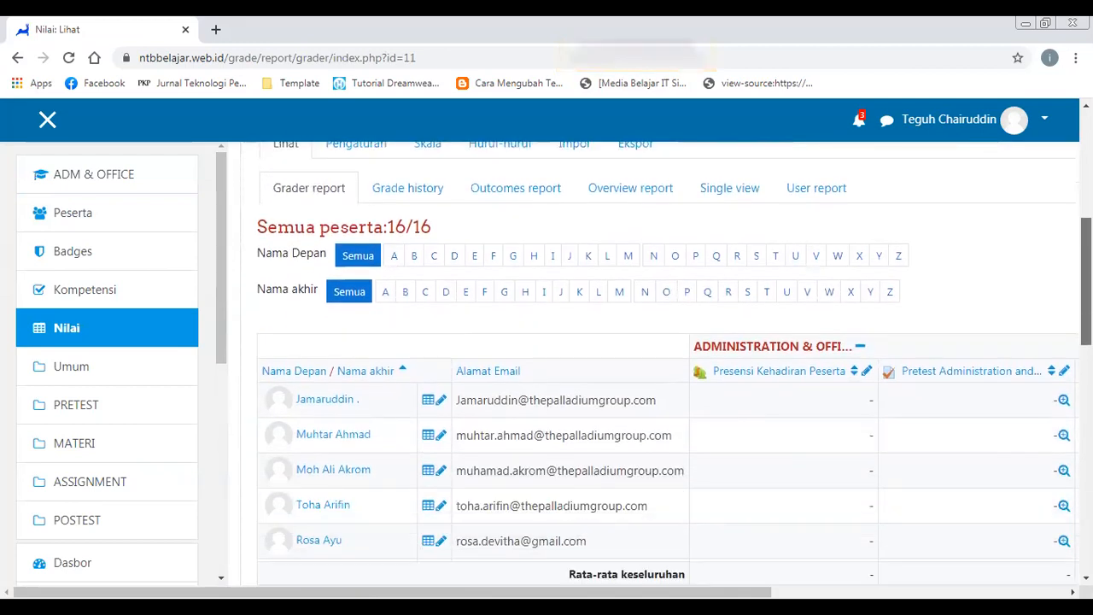
scroll(963, 325, "down", 1)
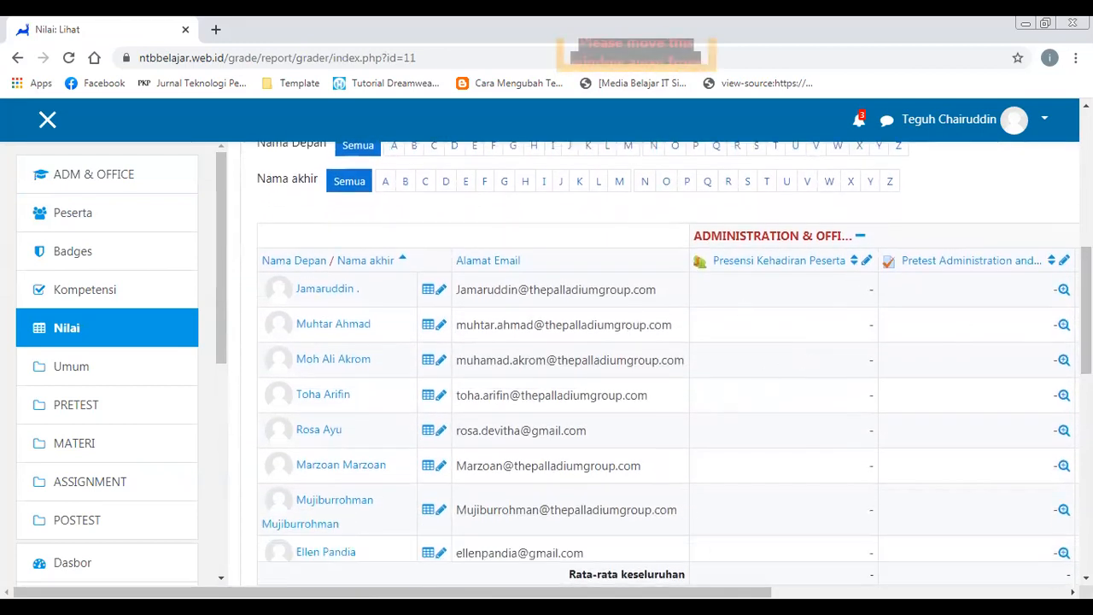
left_click_drag(751, 591, 1056, 549)
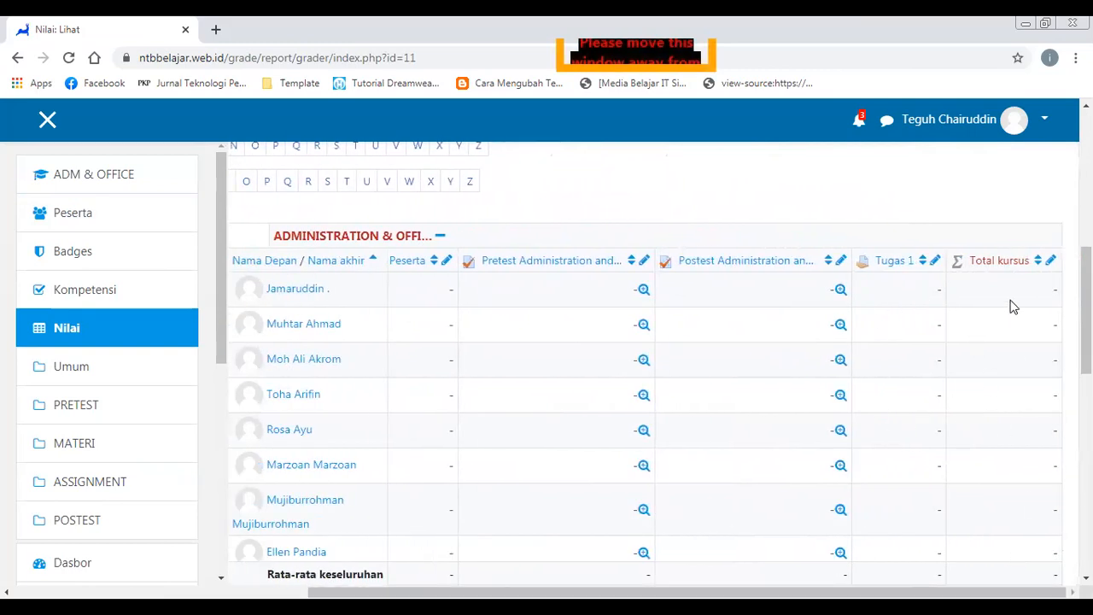
scroll(645, 352, "down", 2)
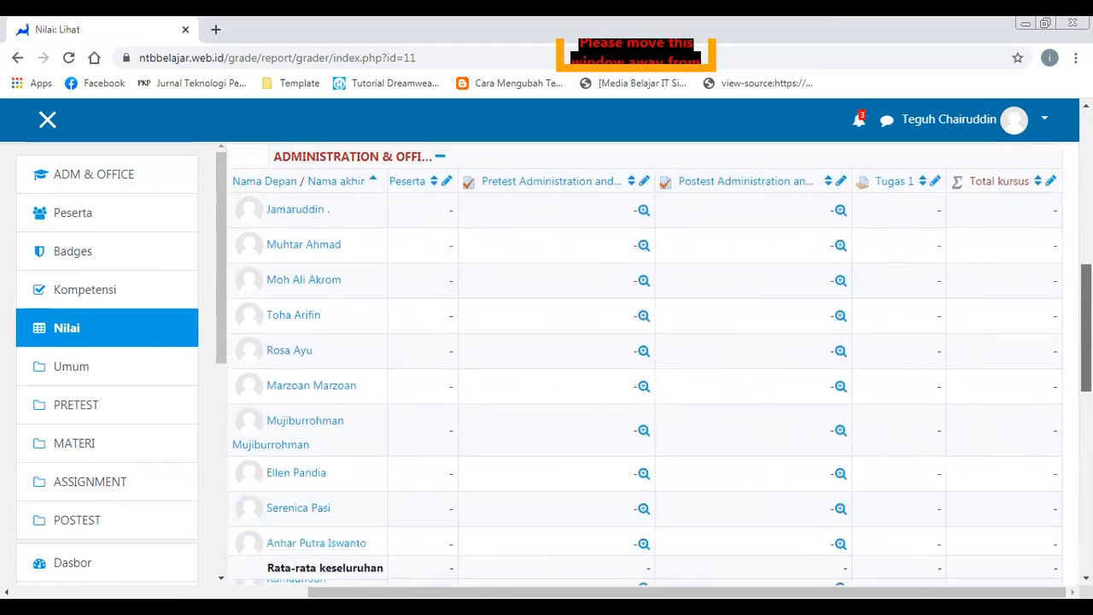
scroll(645, 351, "down", 5)
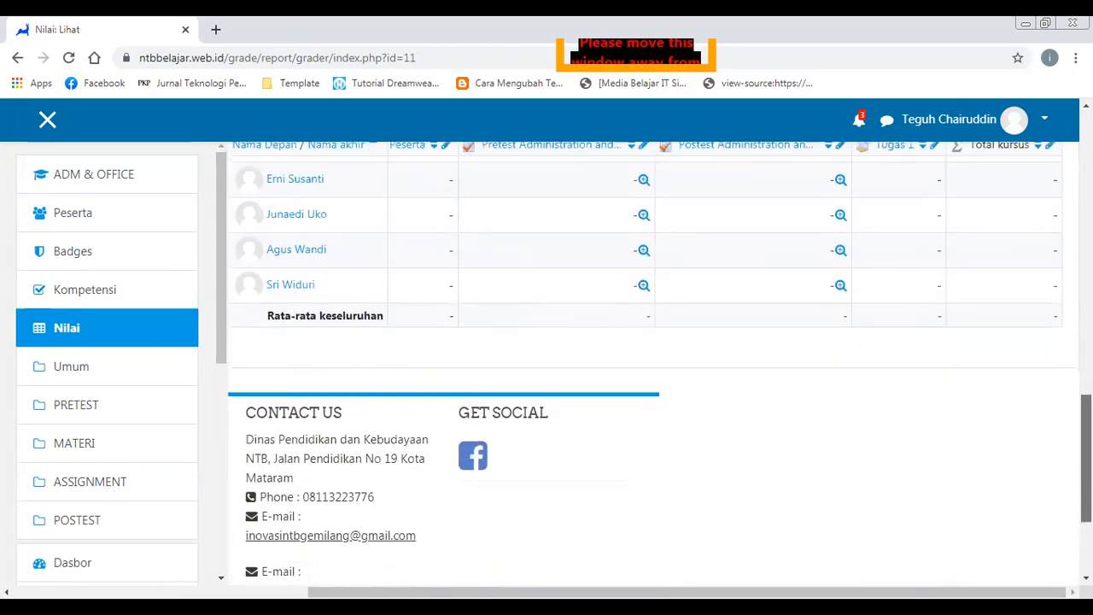
scroll(645, 352, "up", 4)
scroll(805, 537, "up", 6)
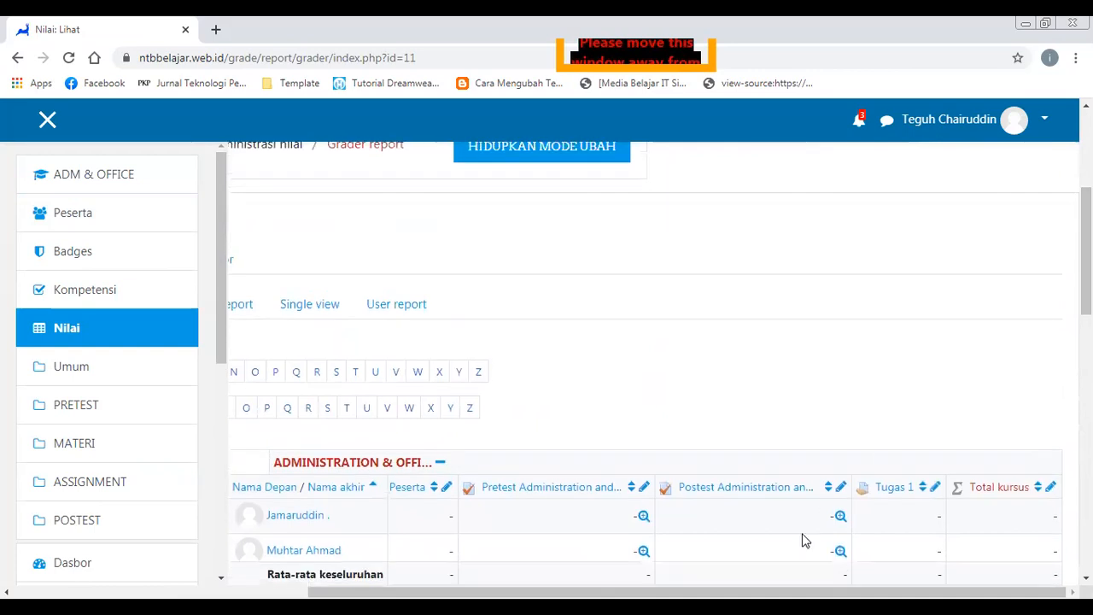
scroll(398, 558, "left", 5)
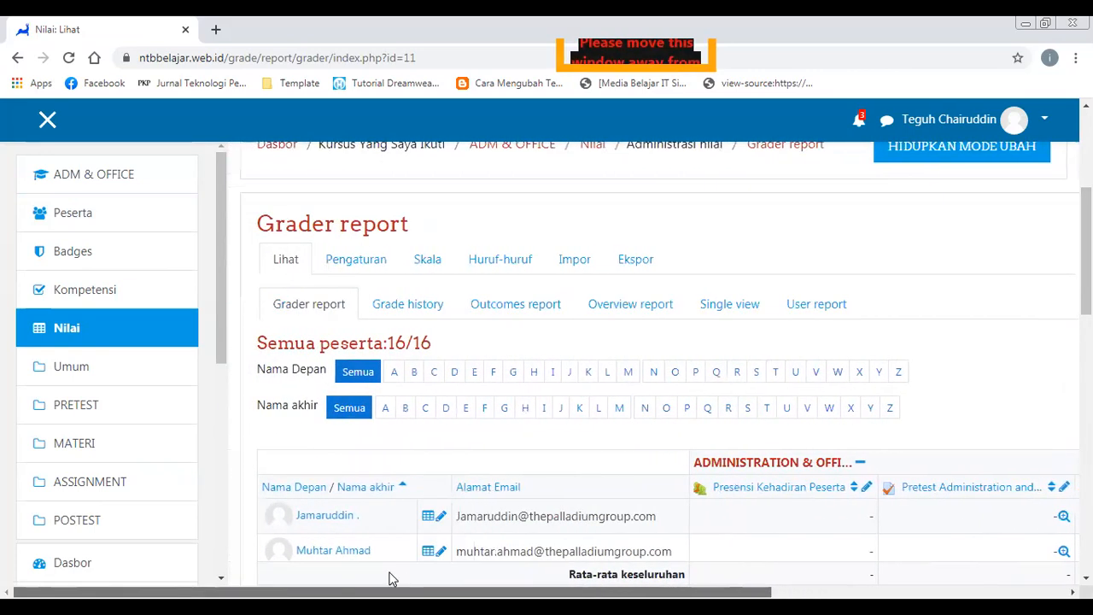
- Export all grade items as an OpenDocument spreadsheet, showing the export format options and keeping the Riil display type with 2 decimal points
left_click(642, 265)
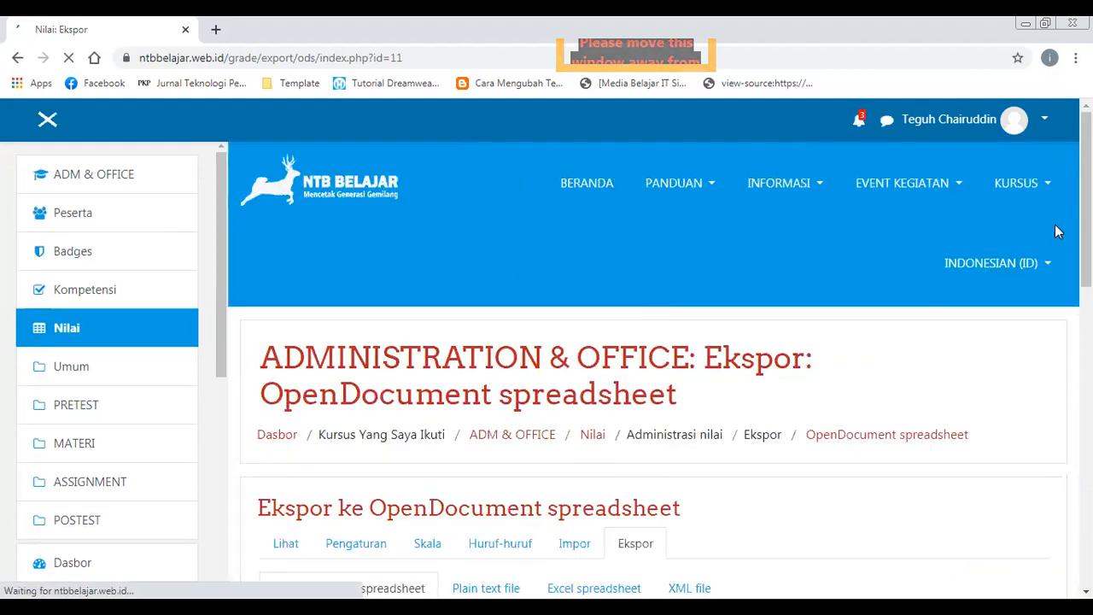
scroll(436, 524, "down", 5)
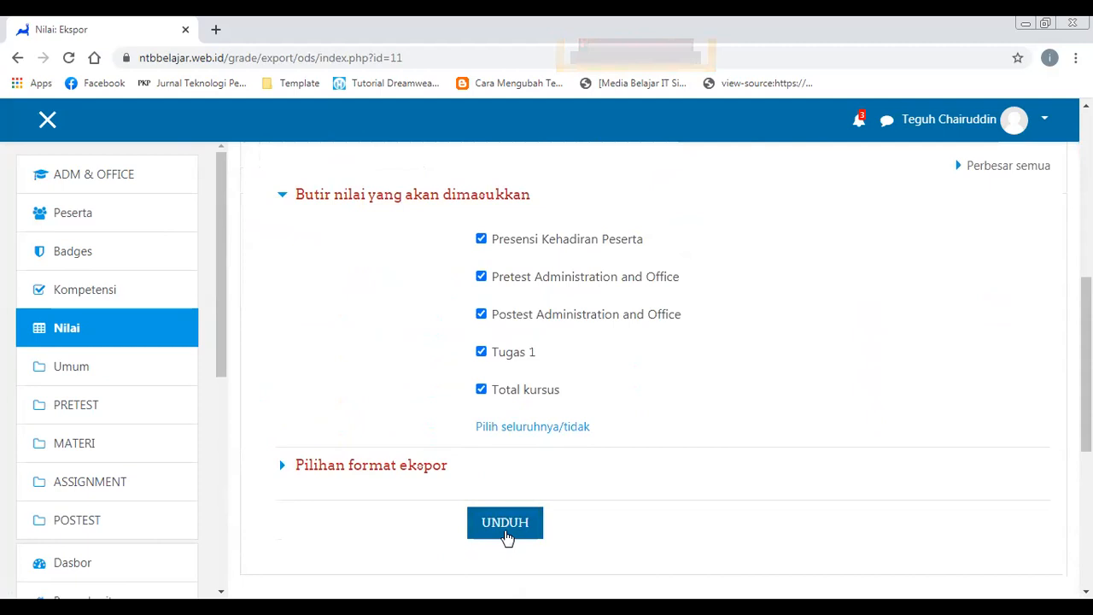
left_click(541, 523)
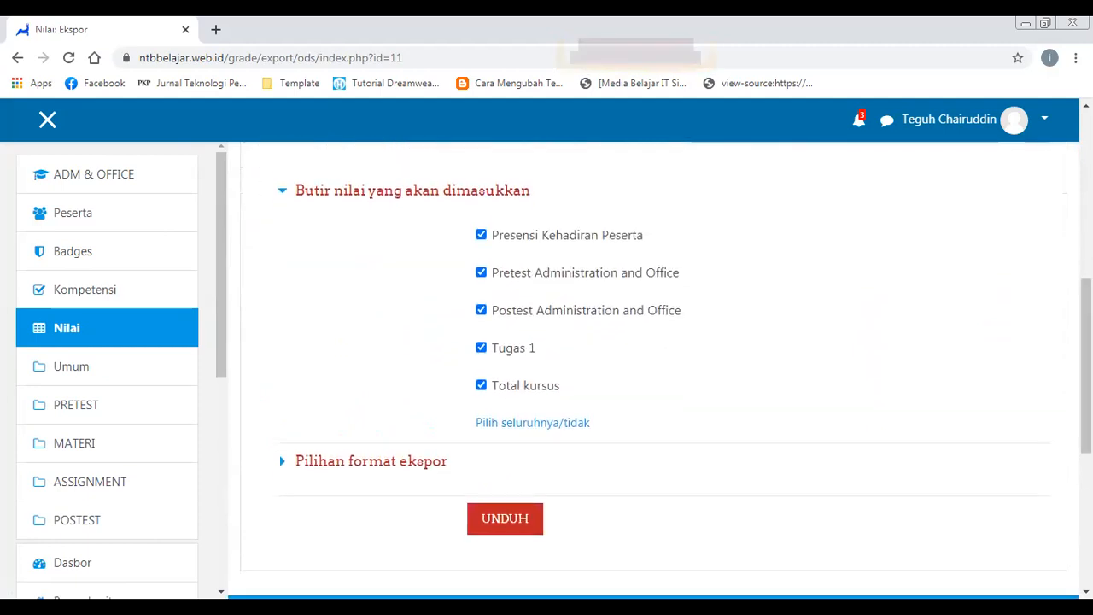
left_click(371, 463)
scroll(453, 515, "down", 2)
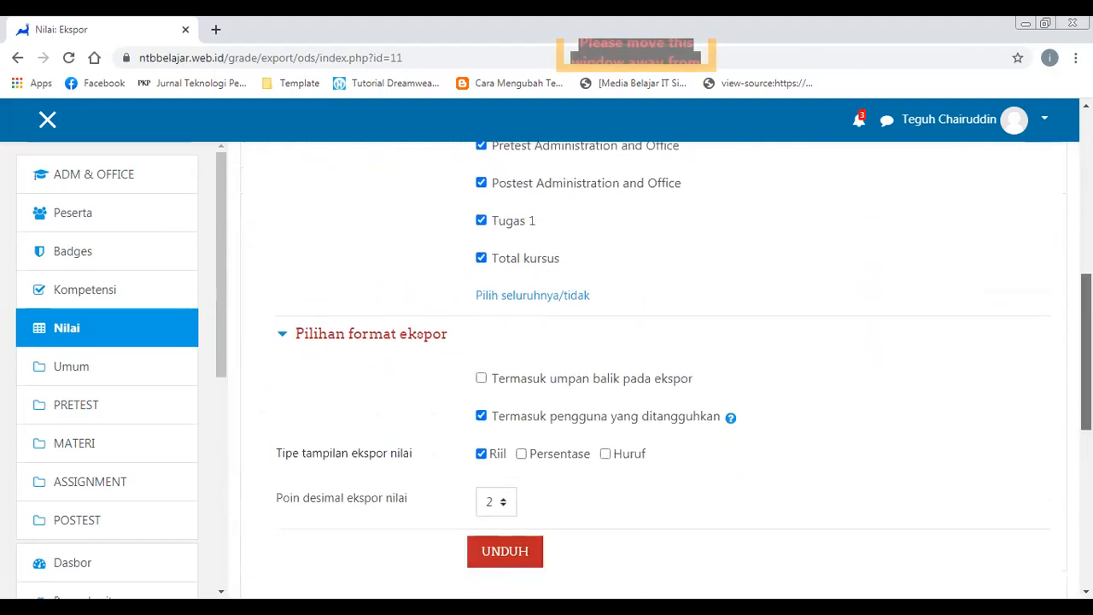
left_click(517, 551)
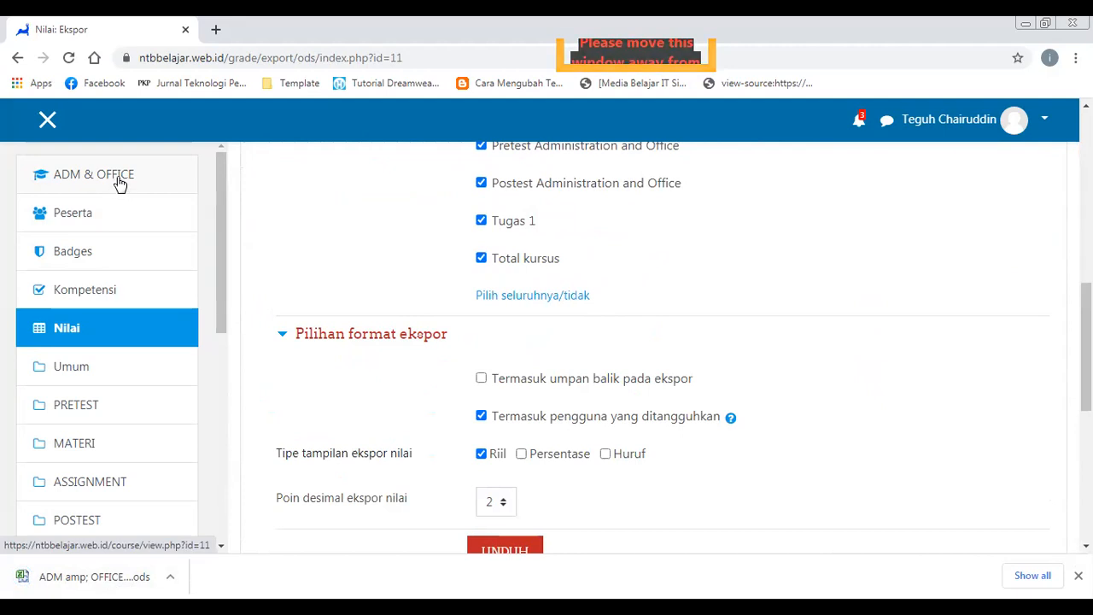
- Log out of the learning site from the account options
left_click_drag(1086, 333, 1086, 159)
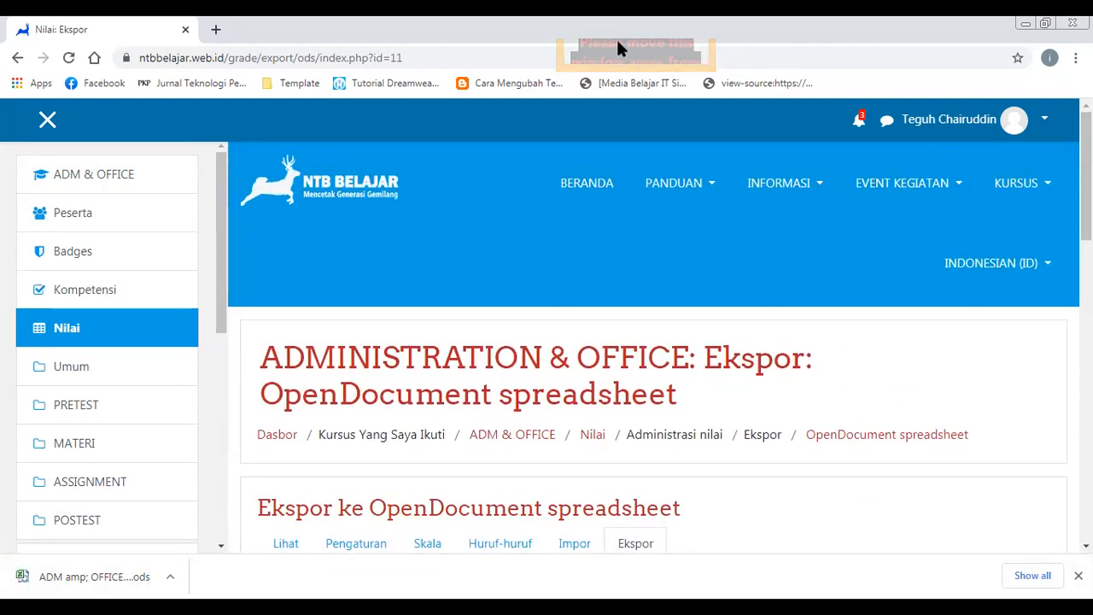
left_click(994, 125)
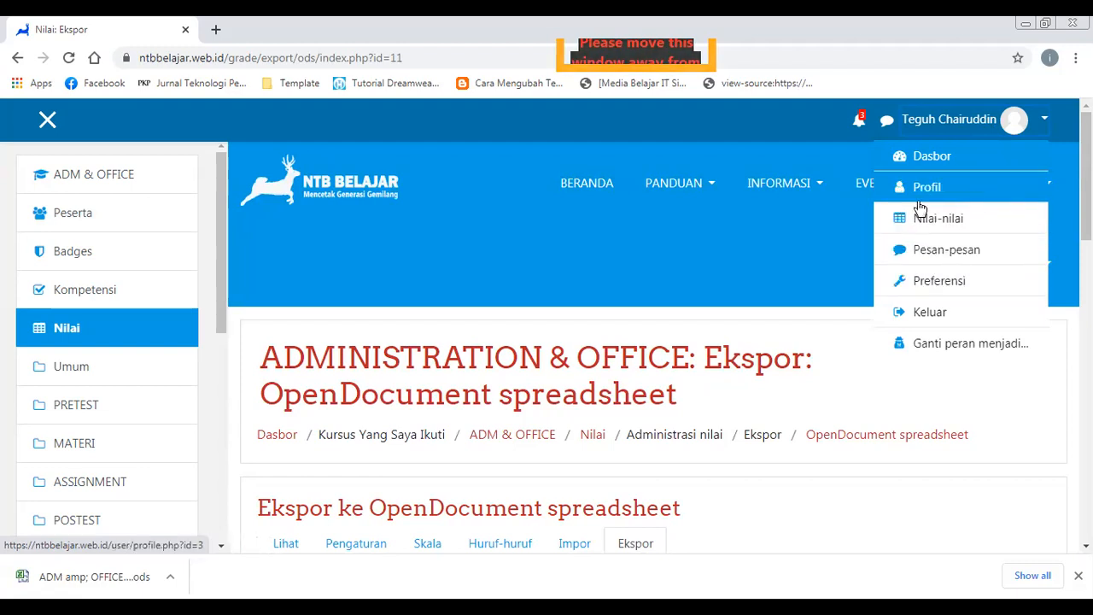
left_click(526, 261)
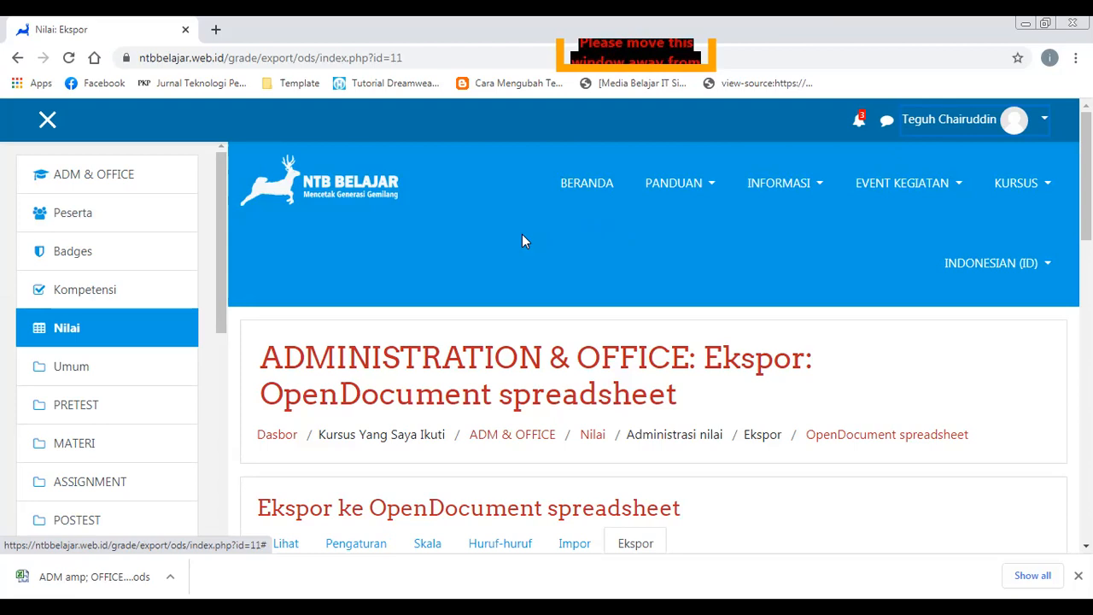
left_click(1047, 120)
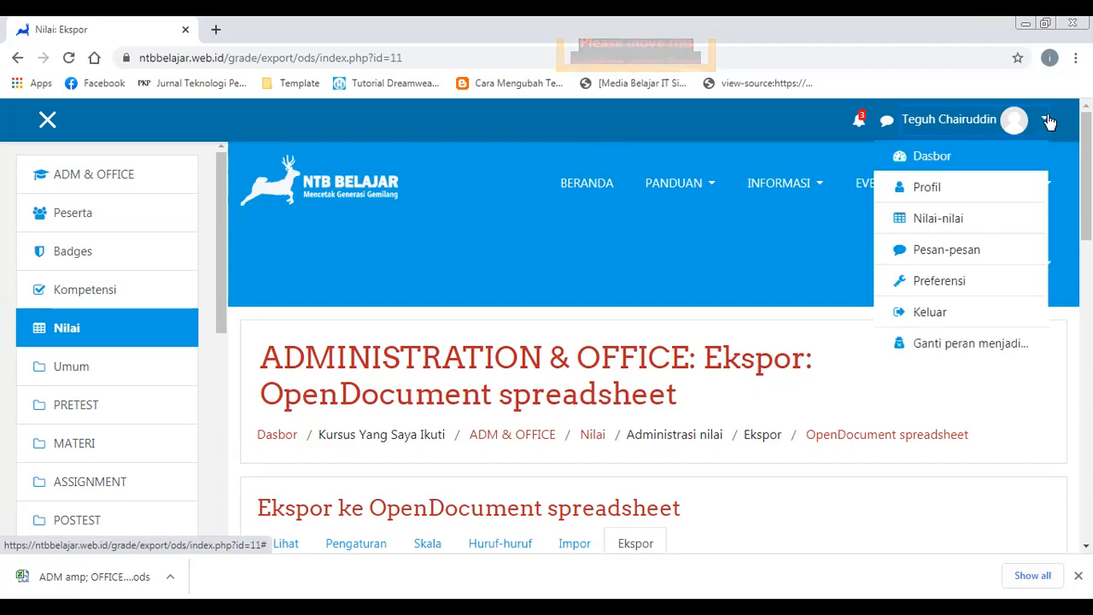
left_click(968, 312)
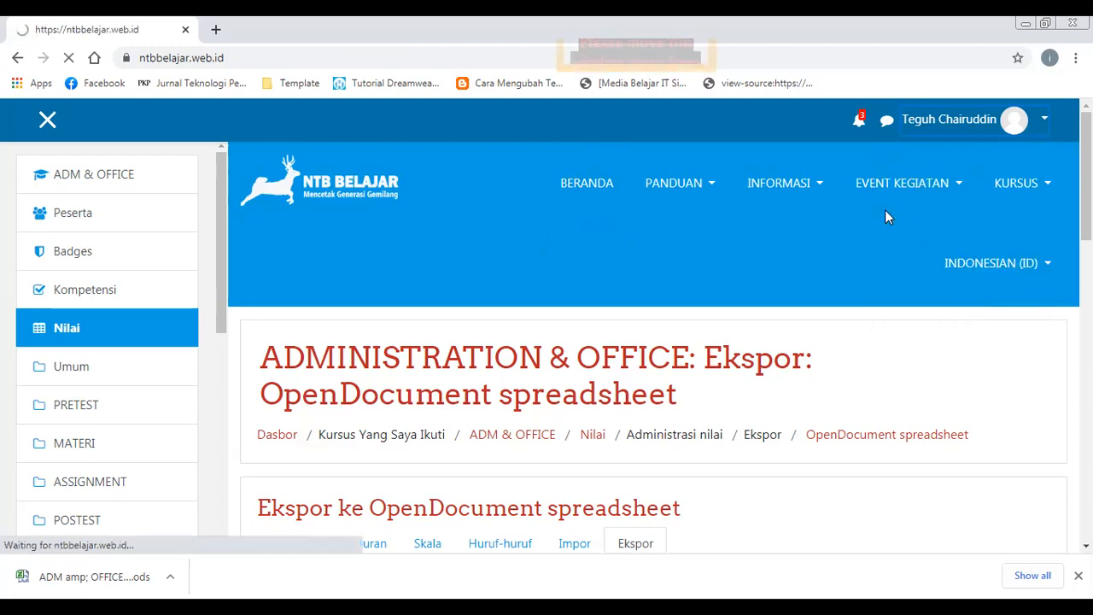